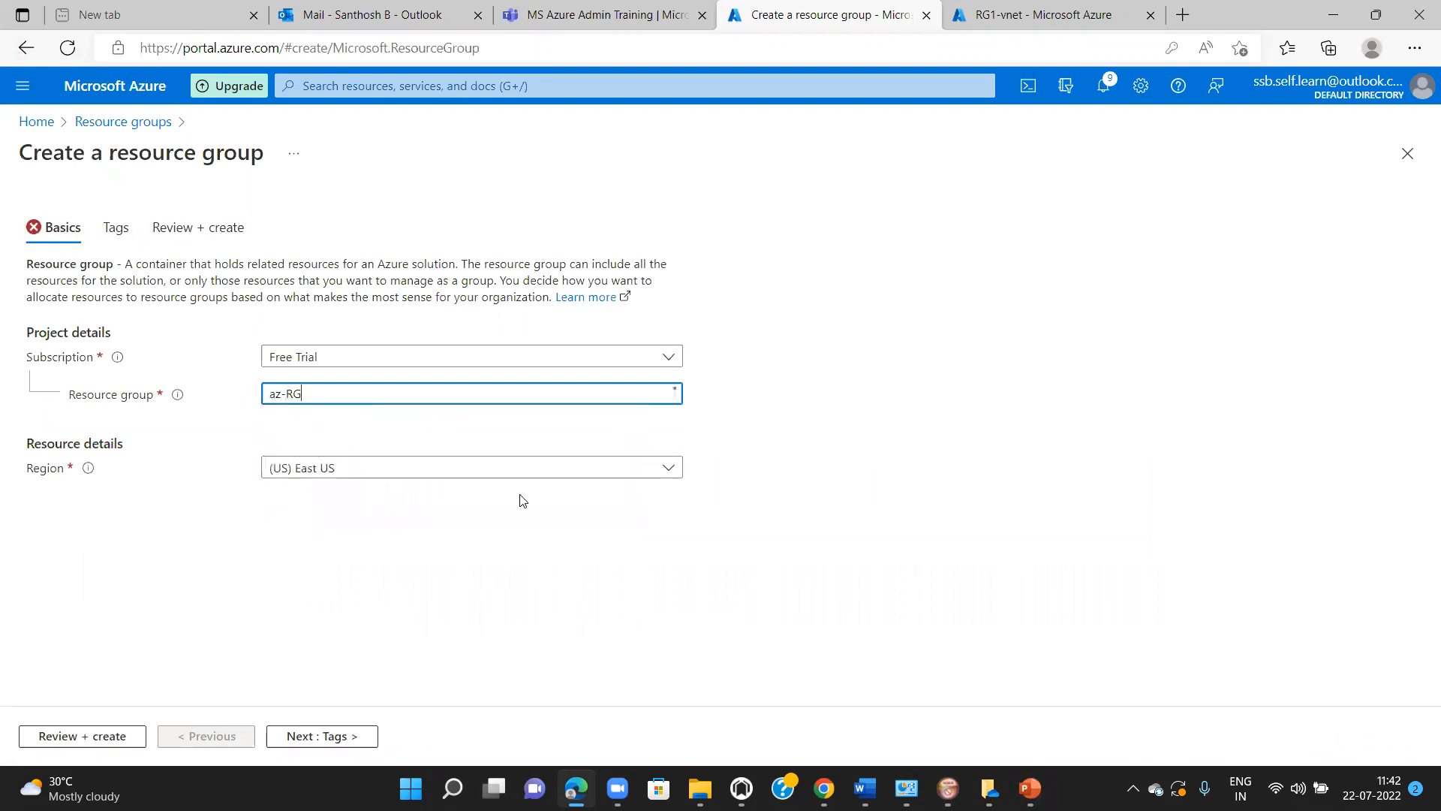
Step: Set the az-RG resource group's region to (US) West US 3 and create the group without tags
left_click(668, 467)
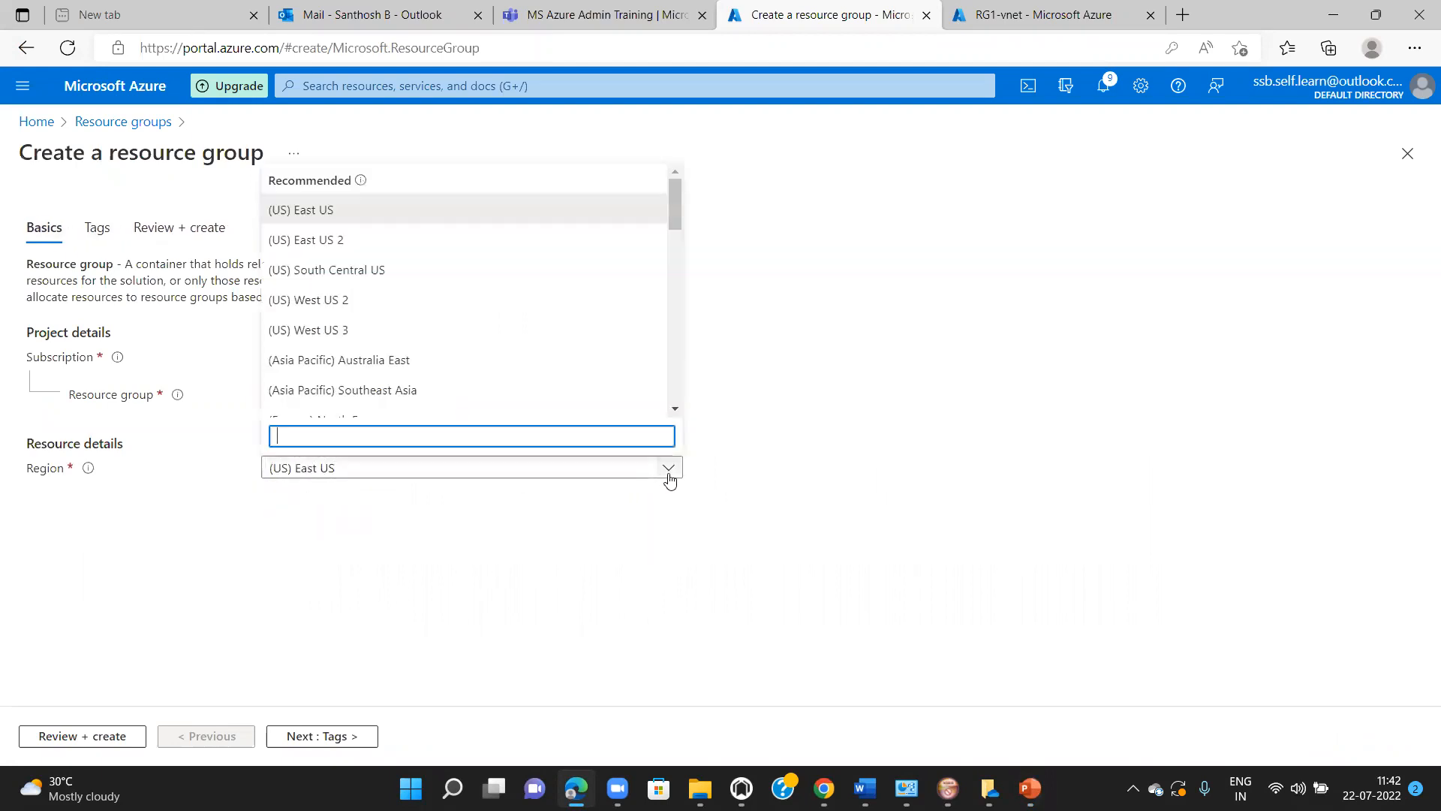
left_click(323, 330)
left_click(338, 739)
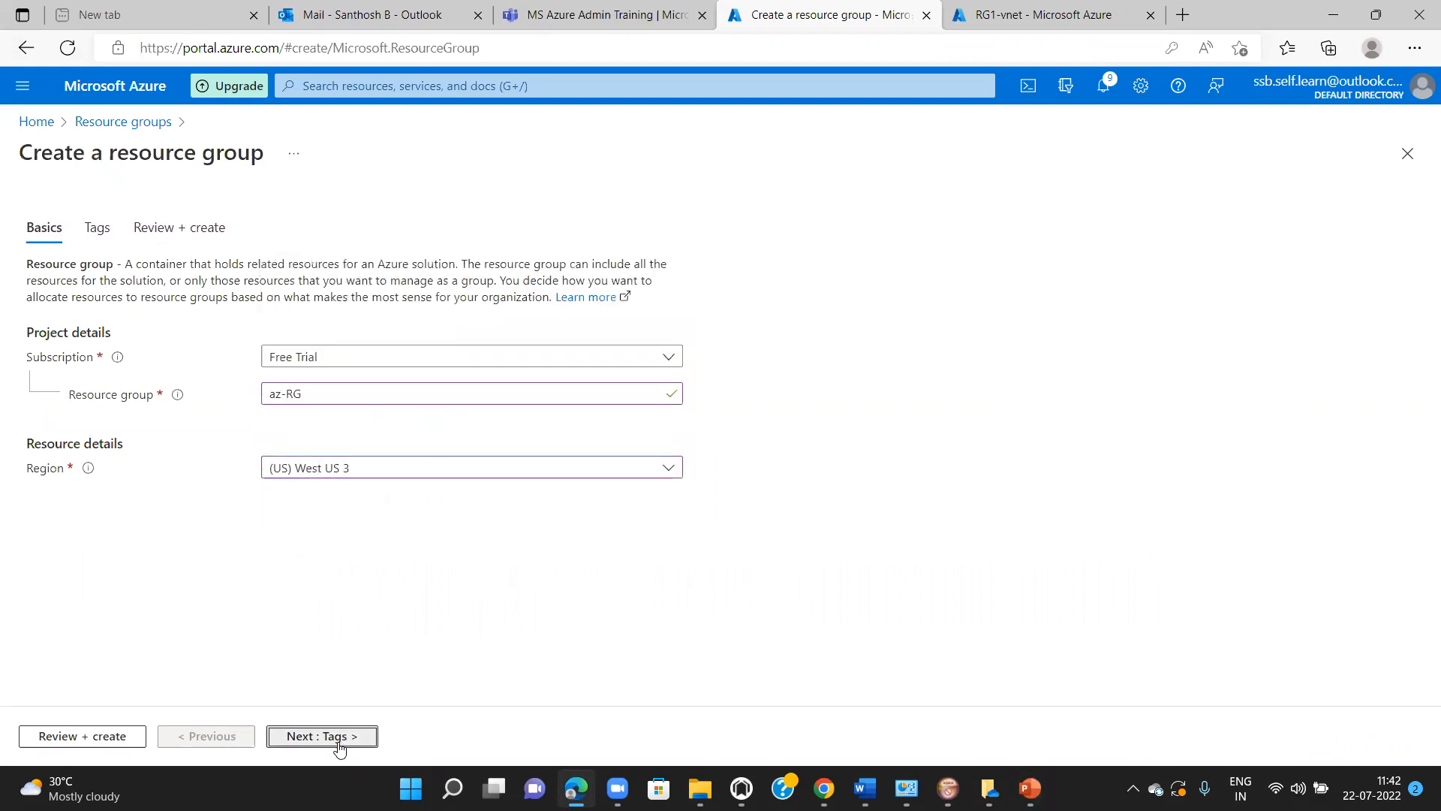
left_click(340, 736)
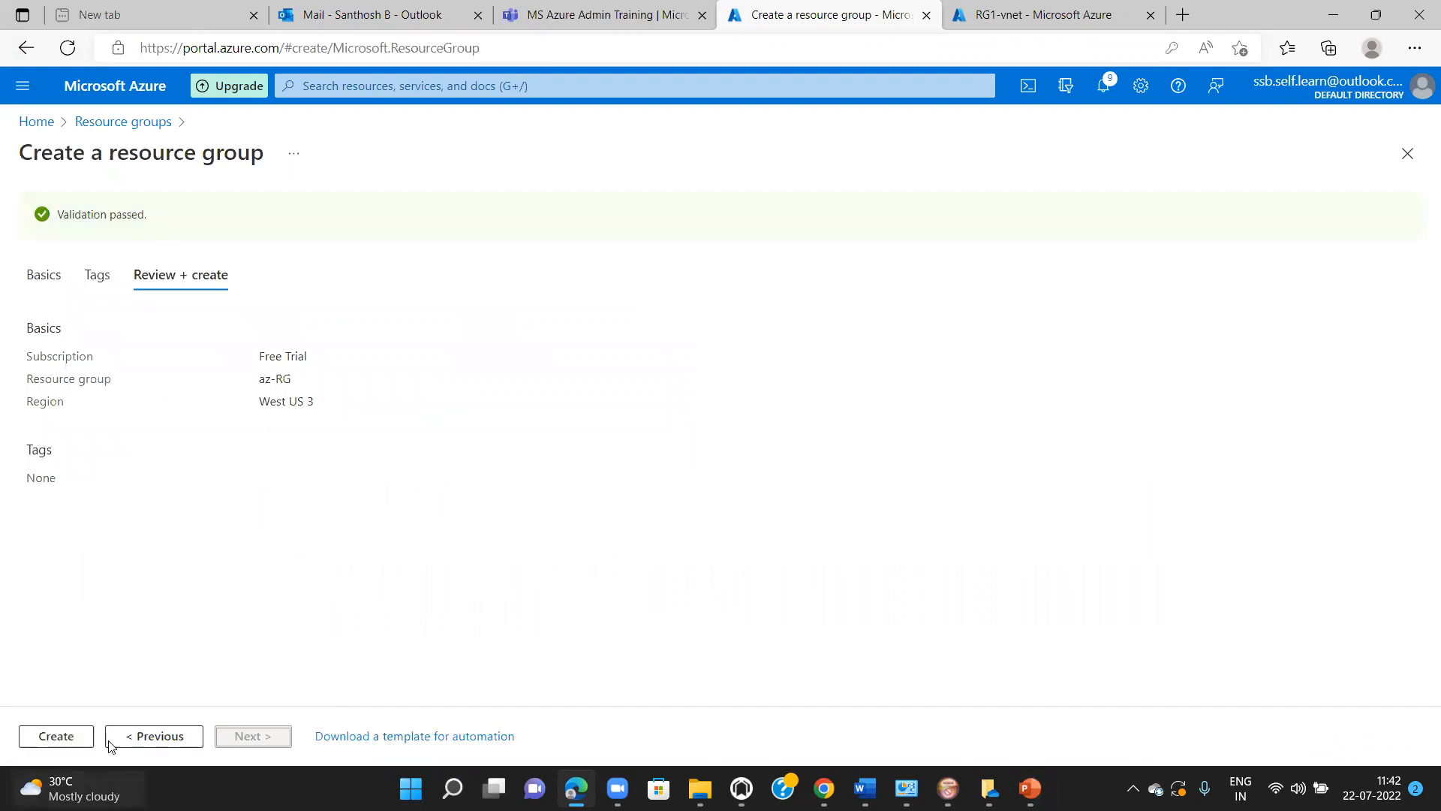
left_click(49, 747)
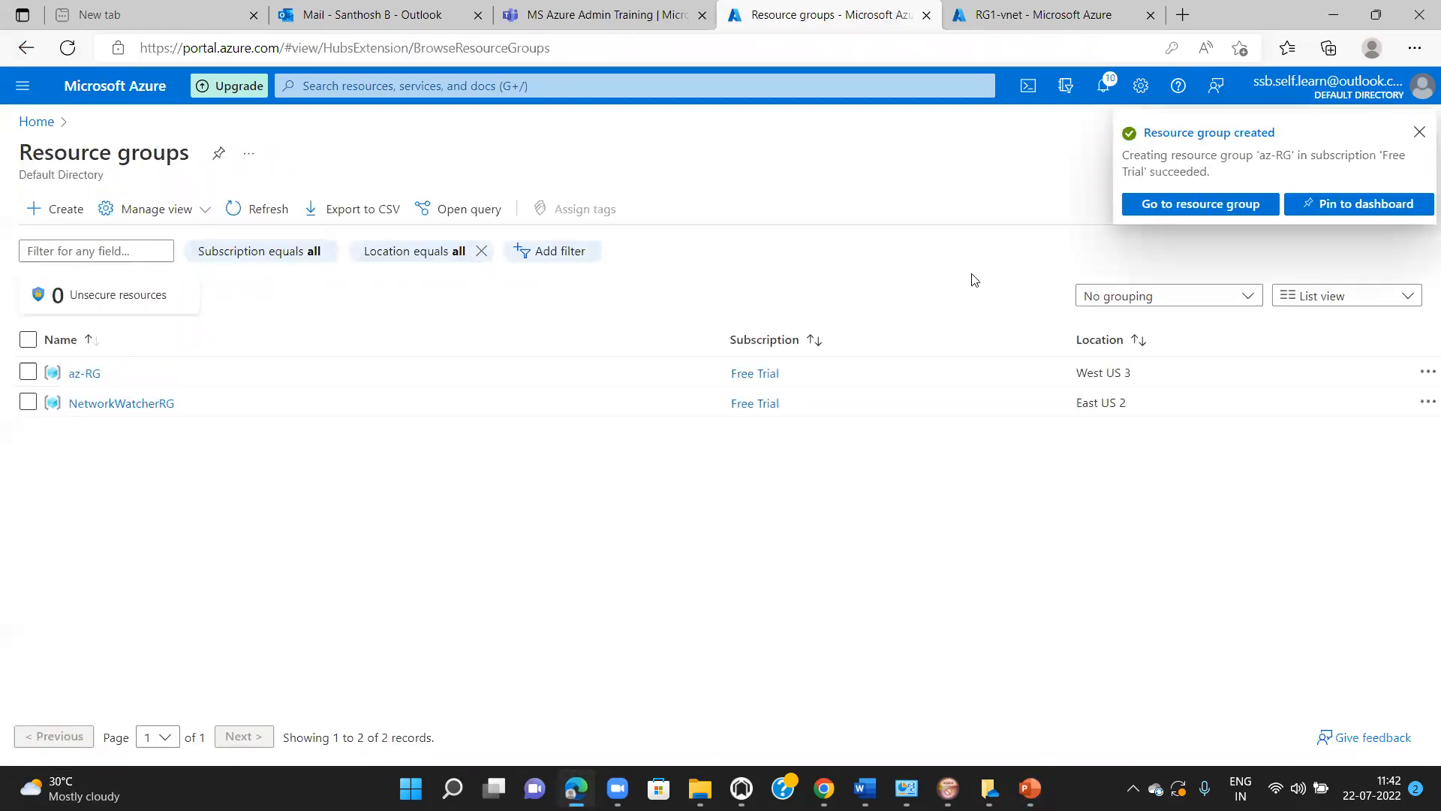
left_click(1417, 135)
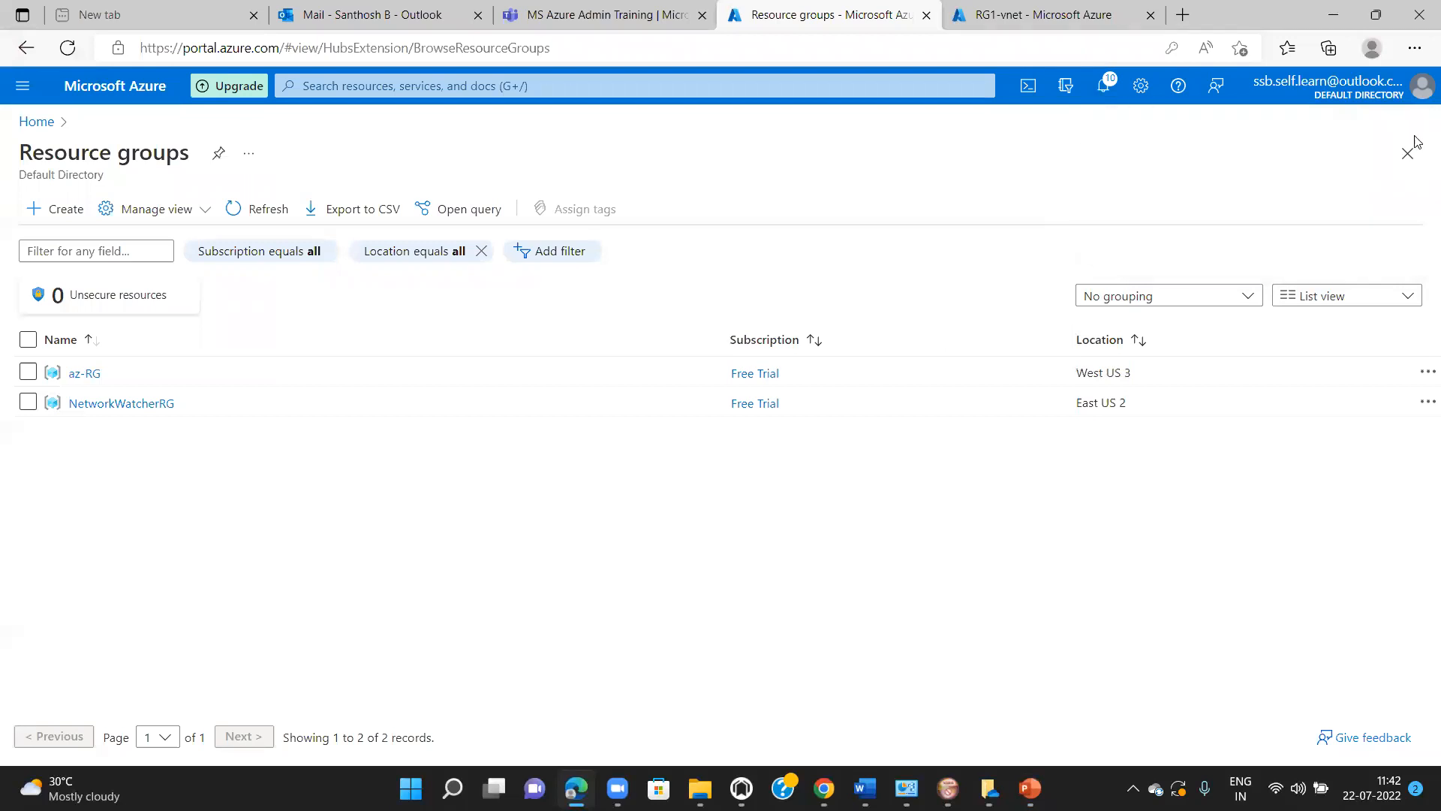
Step: Search the portal for "Virtual", open the Virtual networks service and start creating a virtual network
left_click(572, 81)
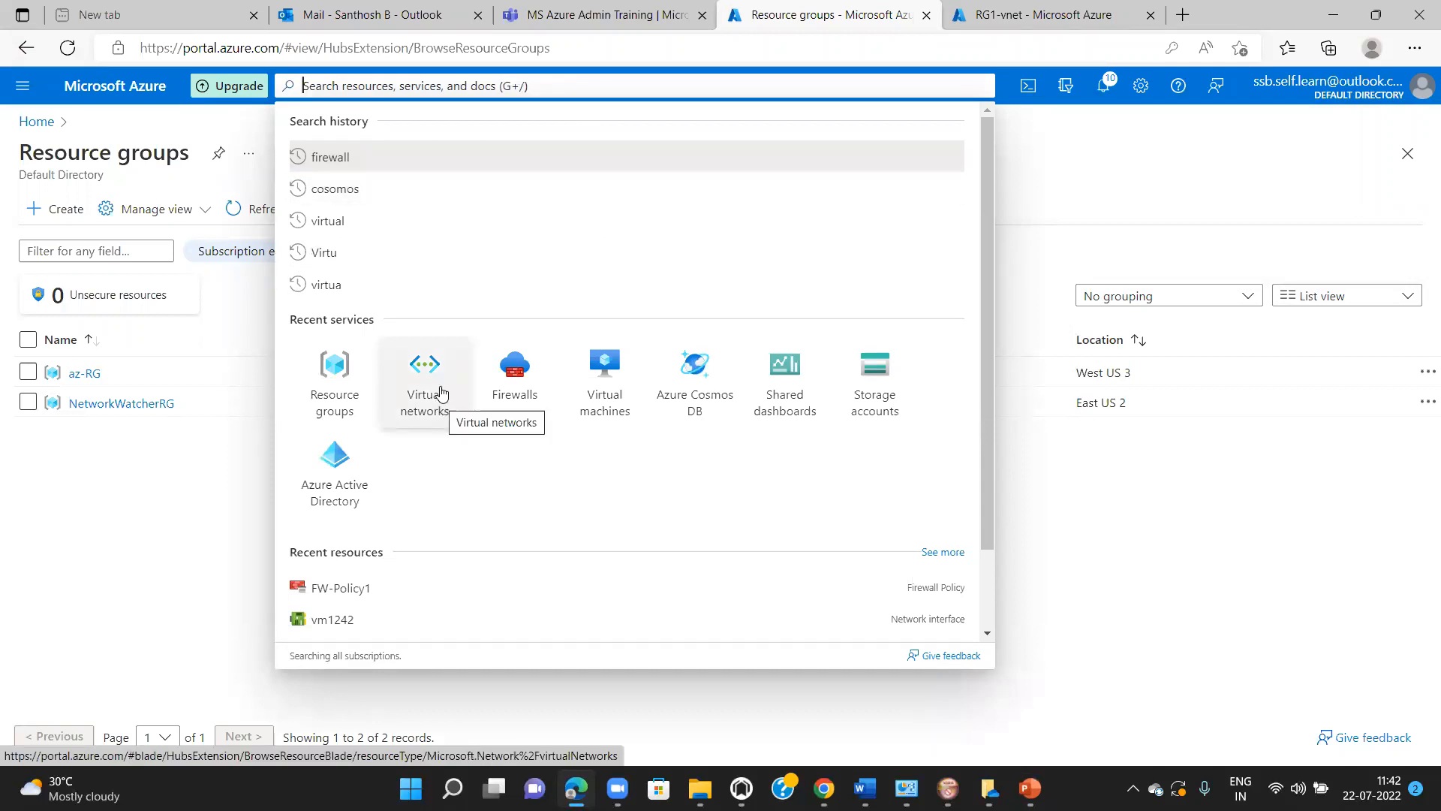
type("Virtual")
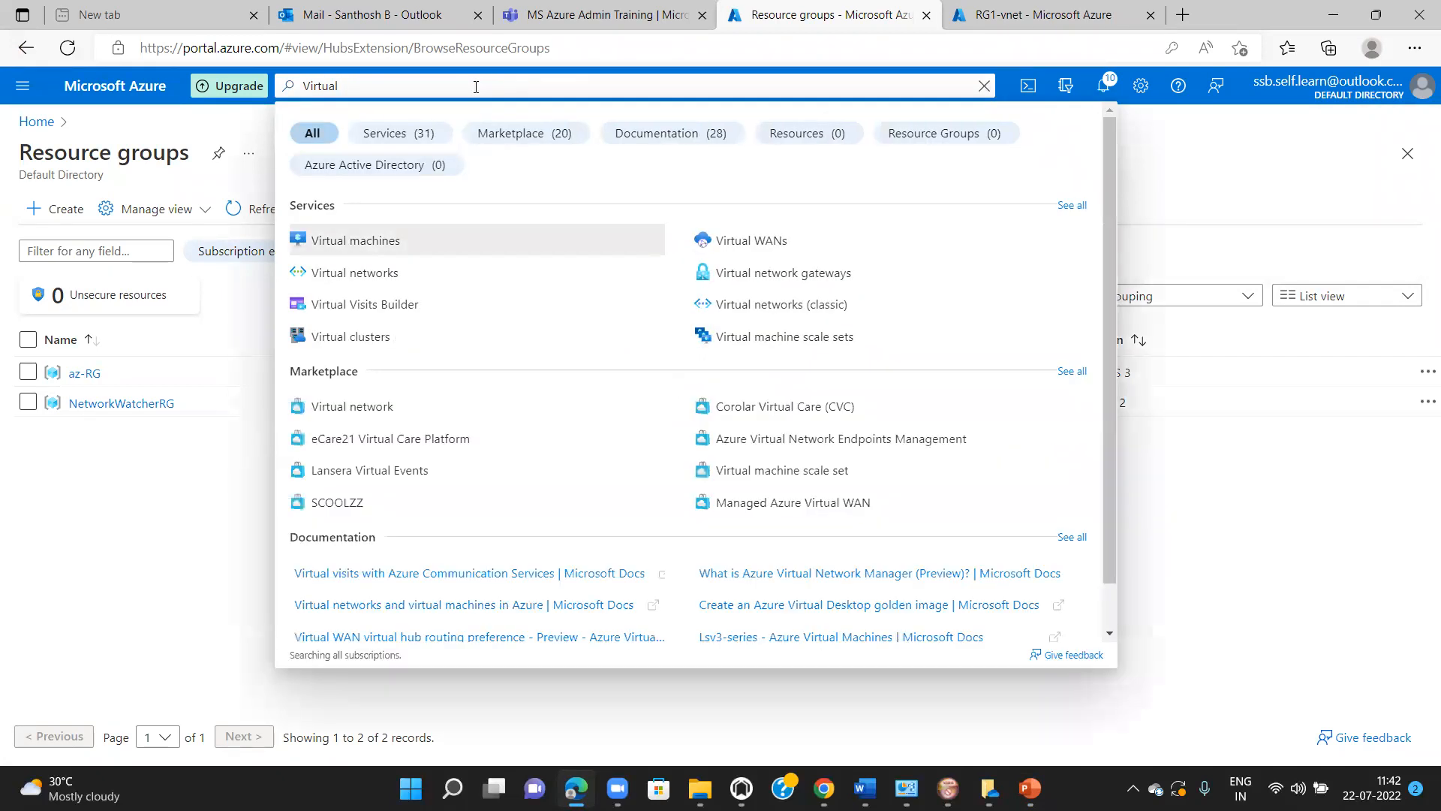
left_click(354, 276)
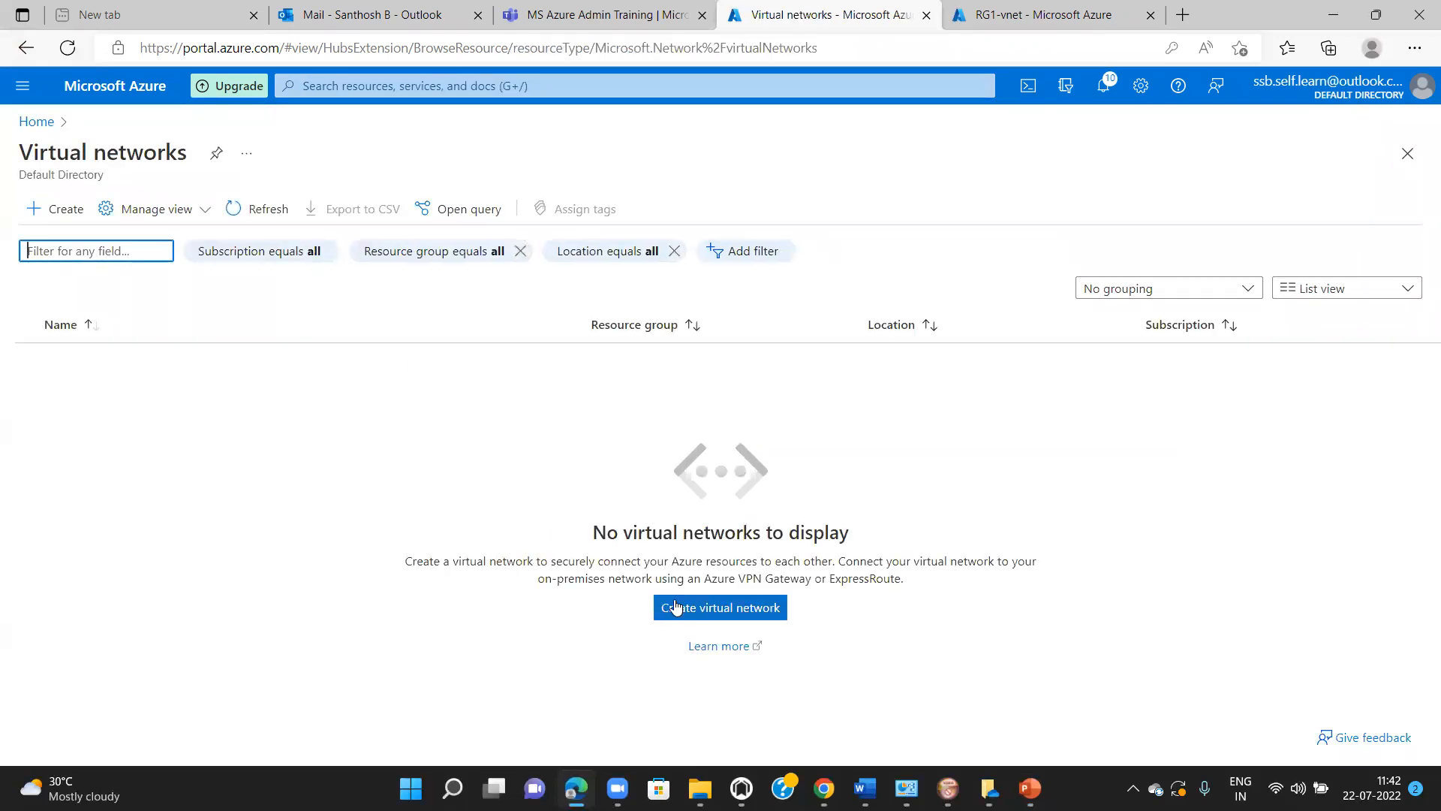
left_click(679, 606)
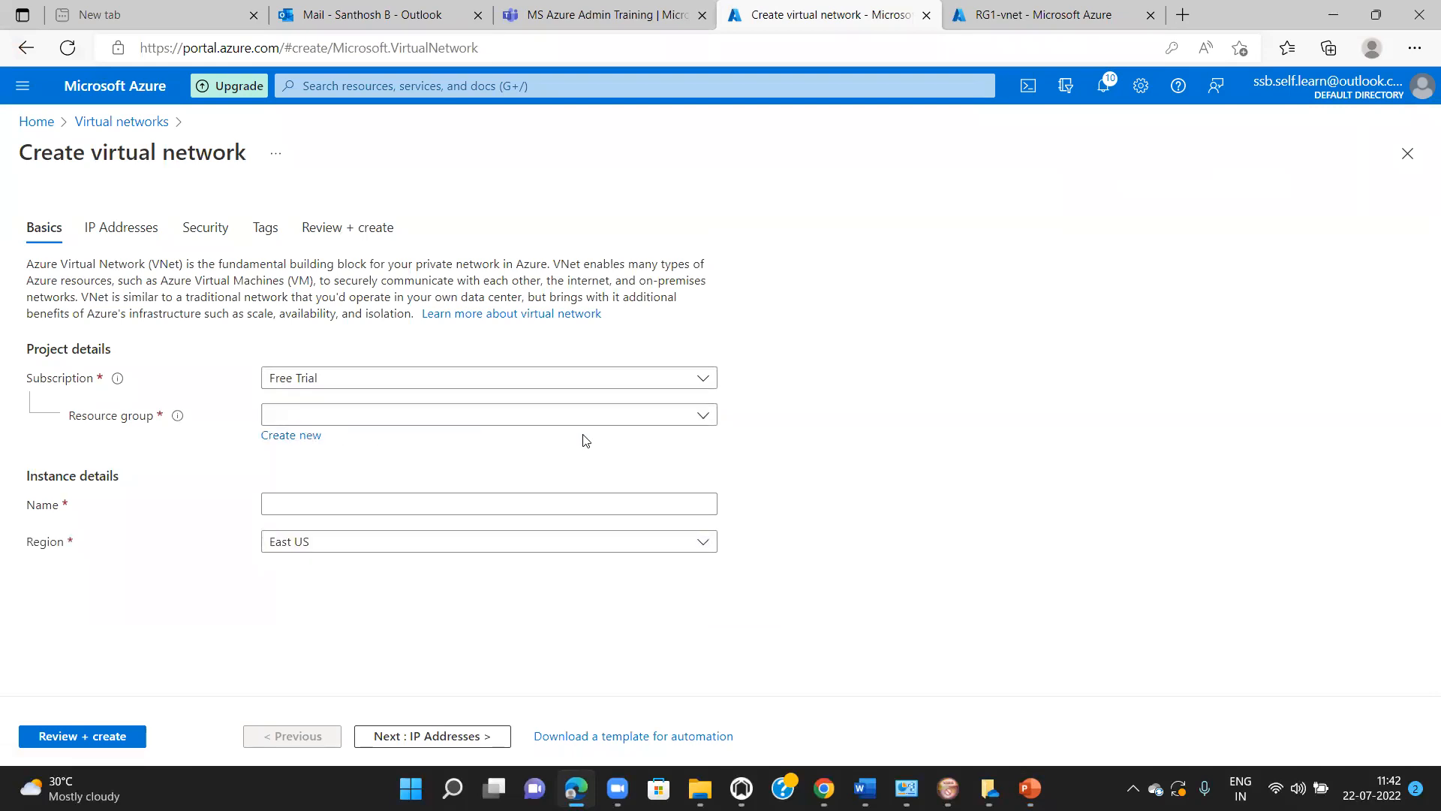
Step: Assign the virtual network to resource group az-RG and name it Dev-VNet1
left_click(701, 417)
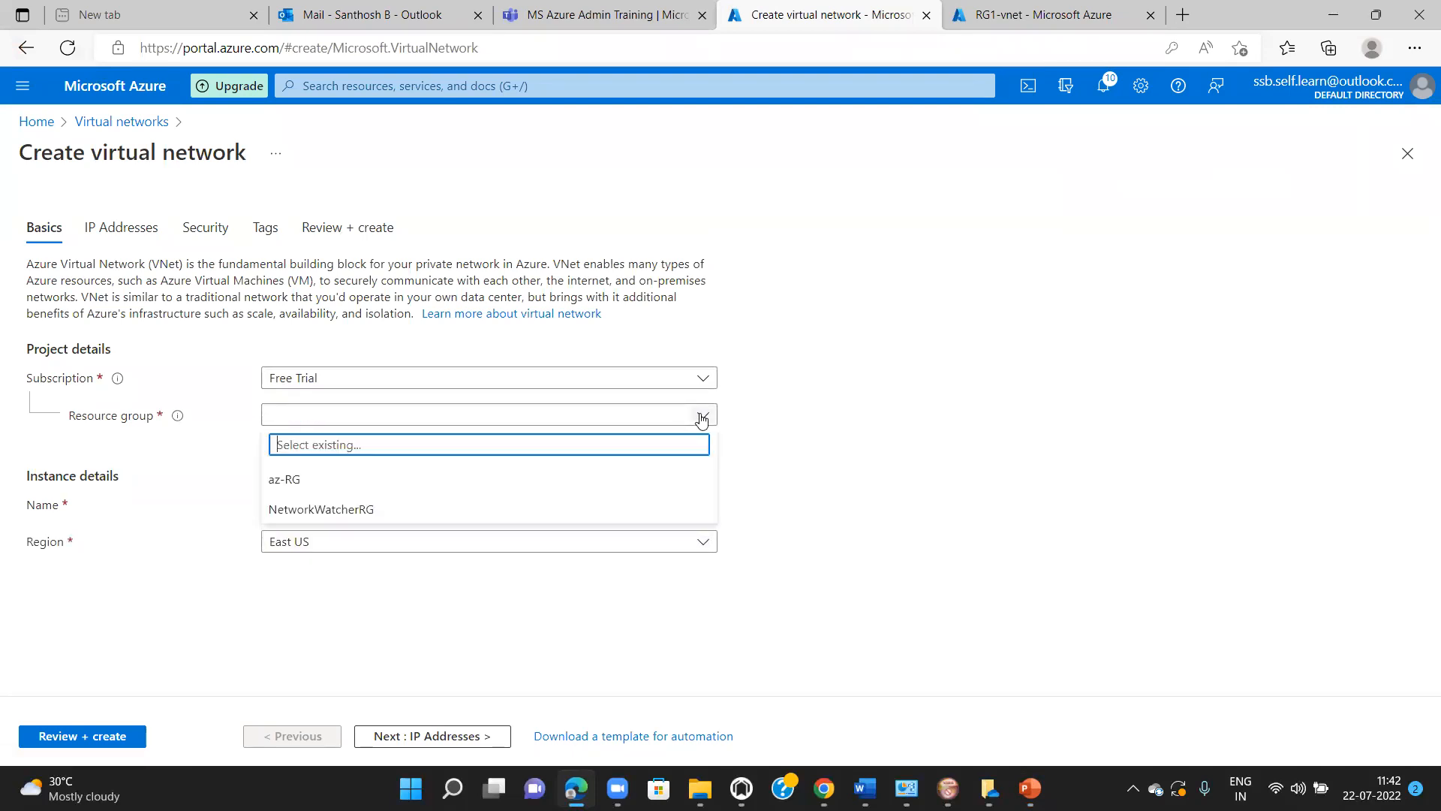
left_click(536, 491)
left_click(513, 504)
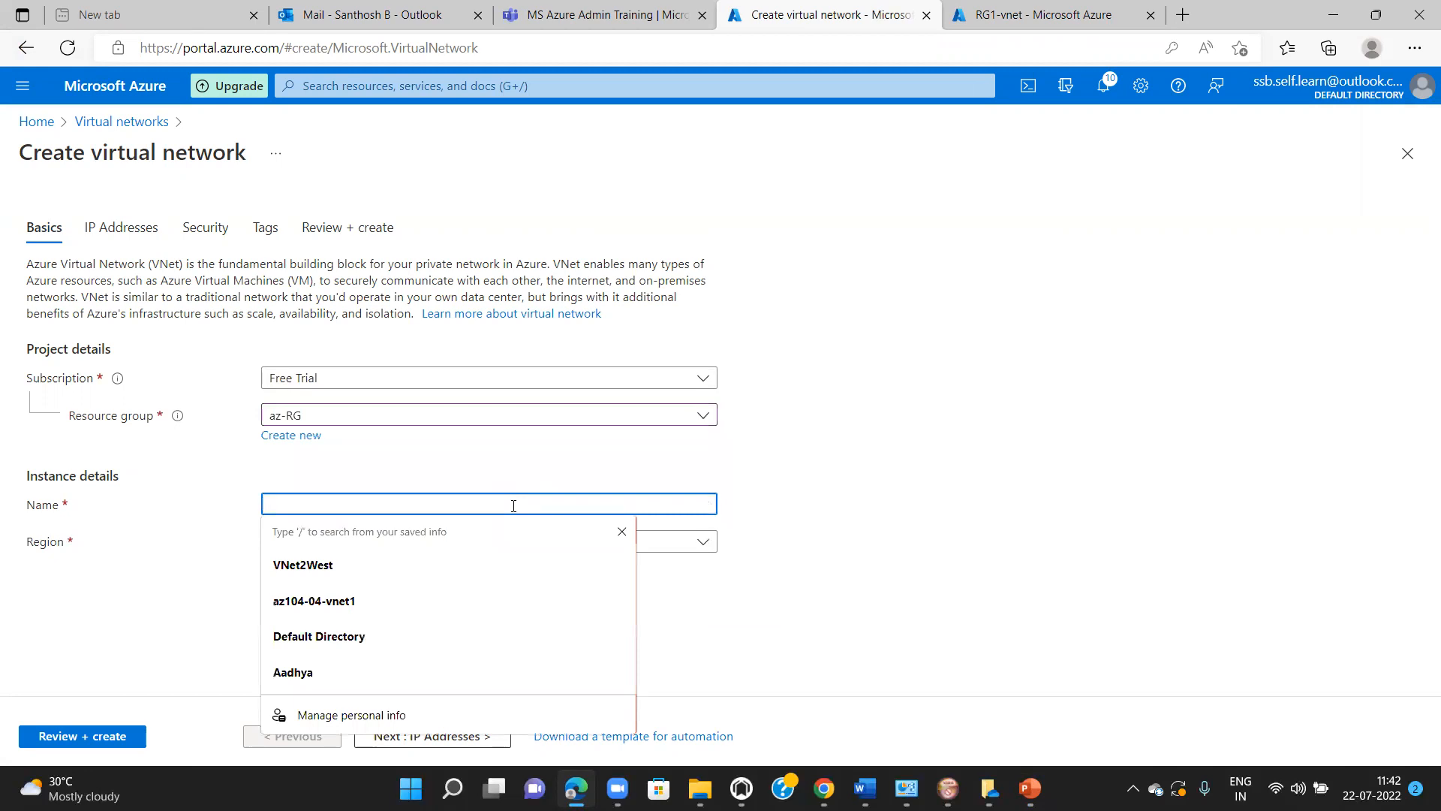
type("Dev")
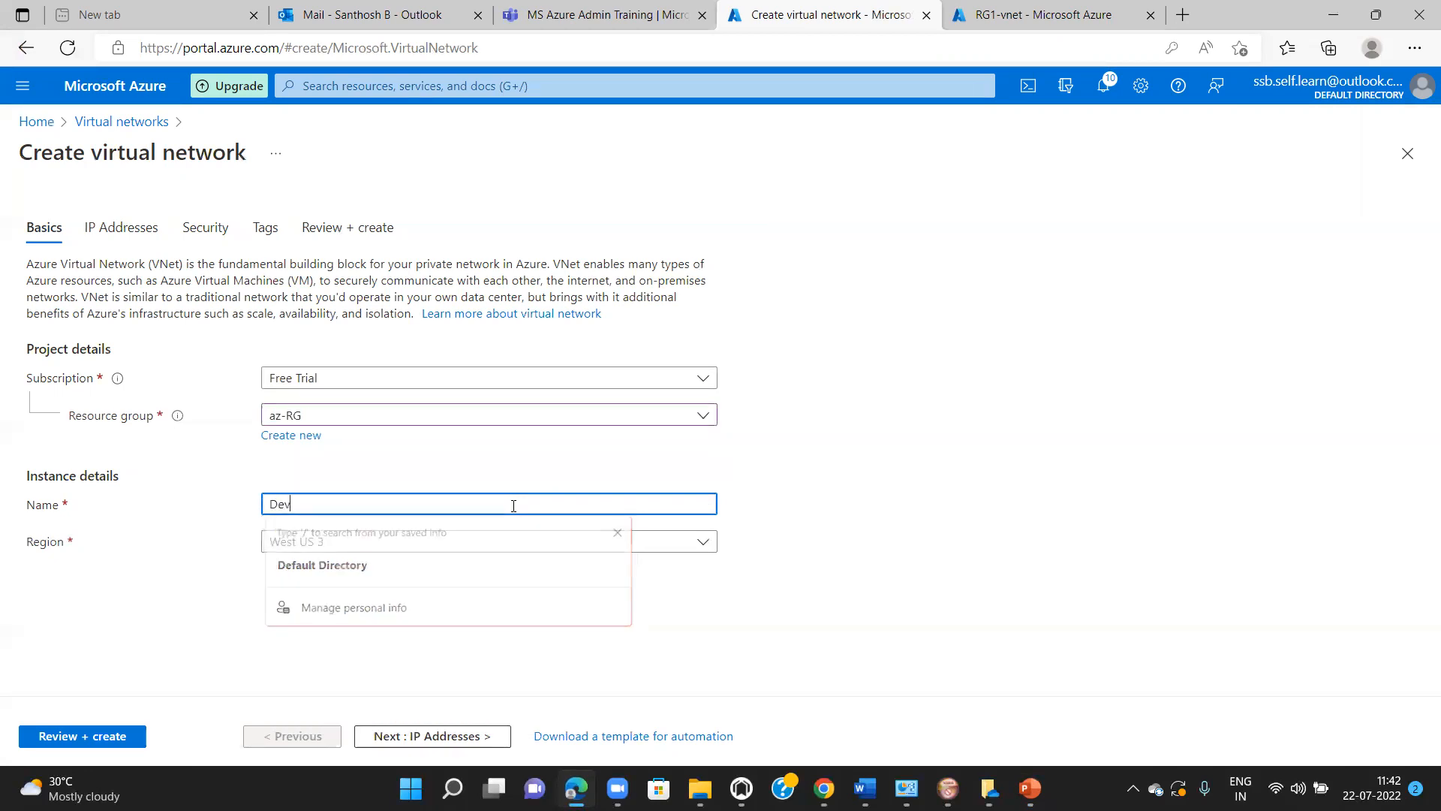
type("-VNet1")
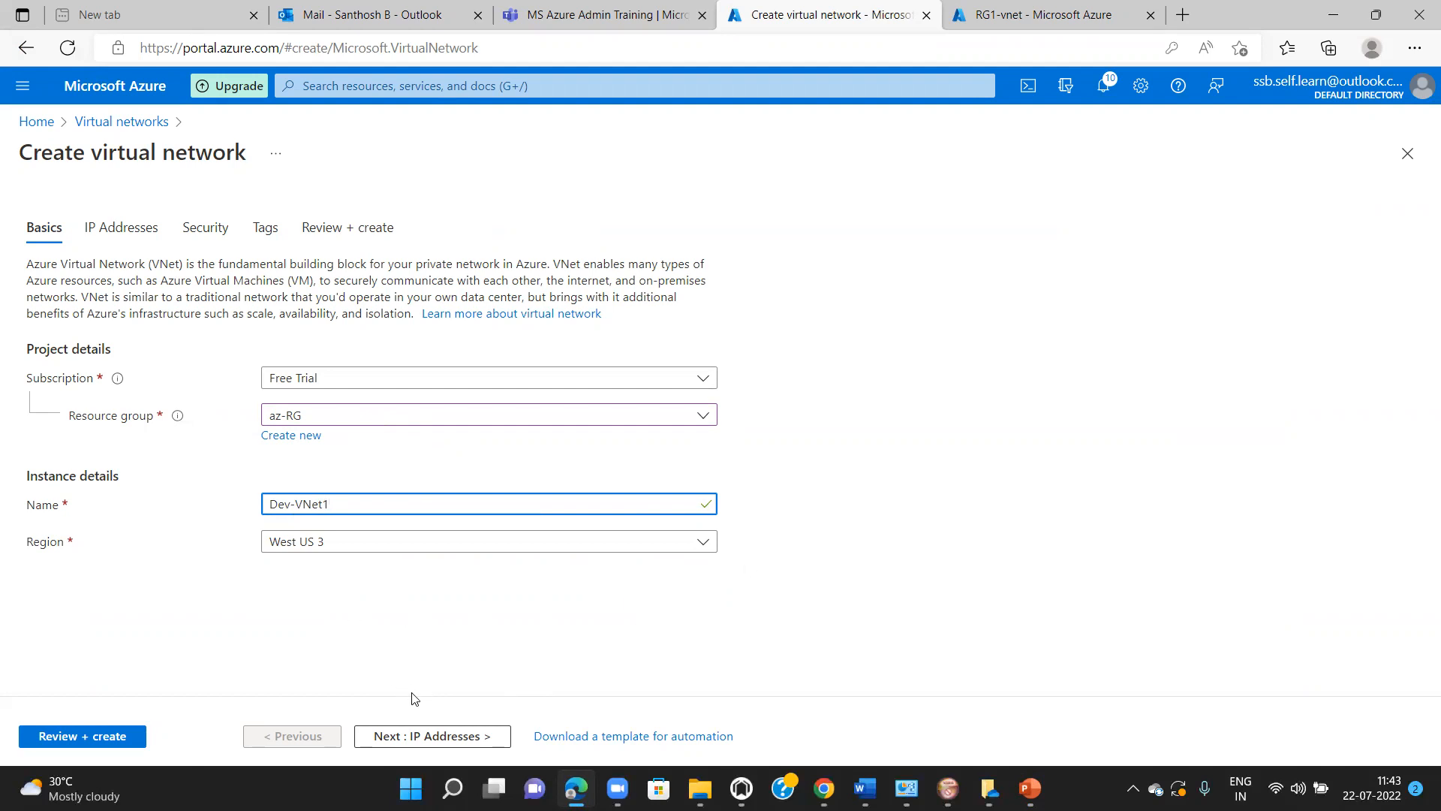
Step: Remove the default IPv4 address space from the virtual network and enter 10.0.0.0/16 as its address space
left_click(434, 739)
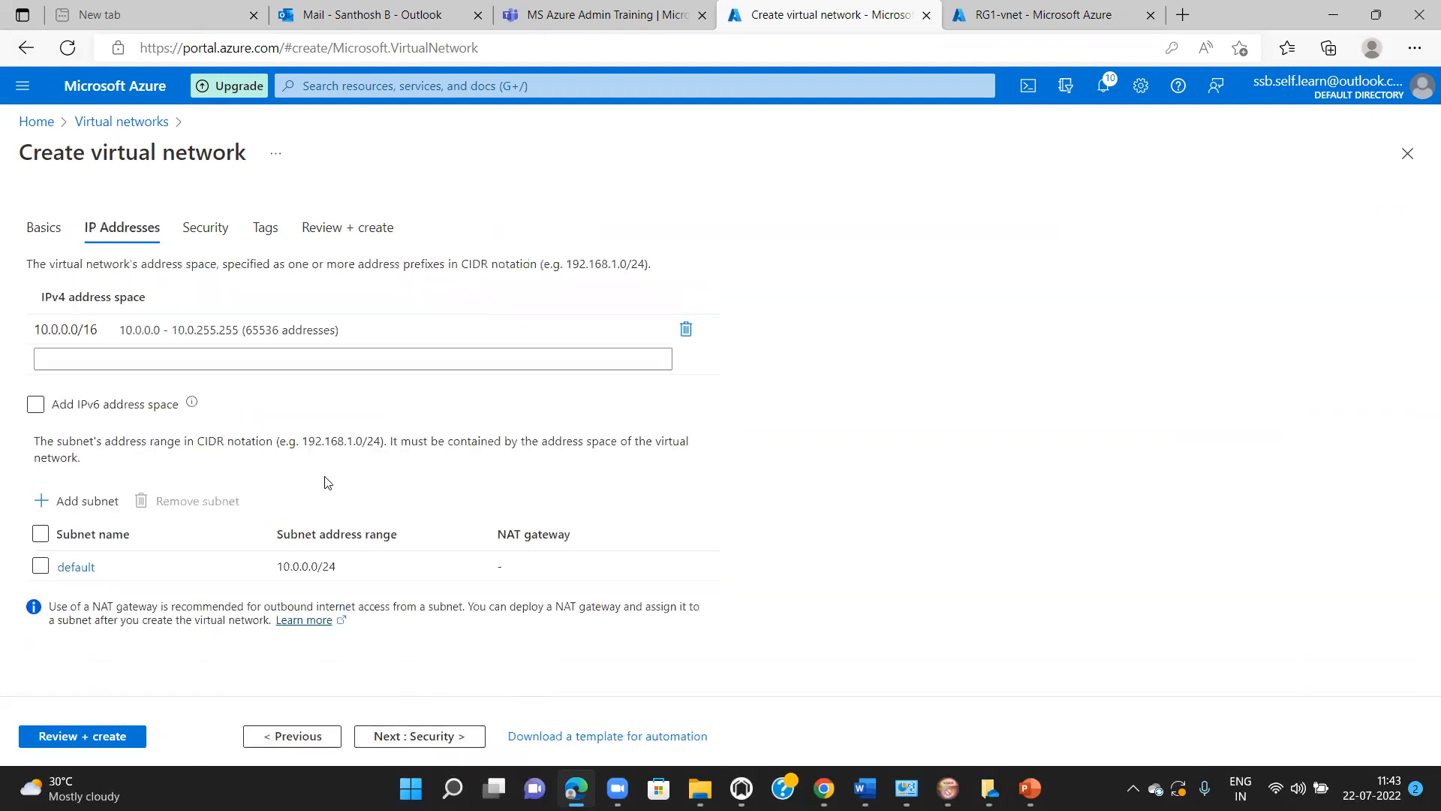
left_click(685, 335)
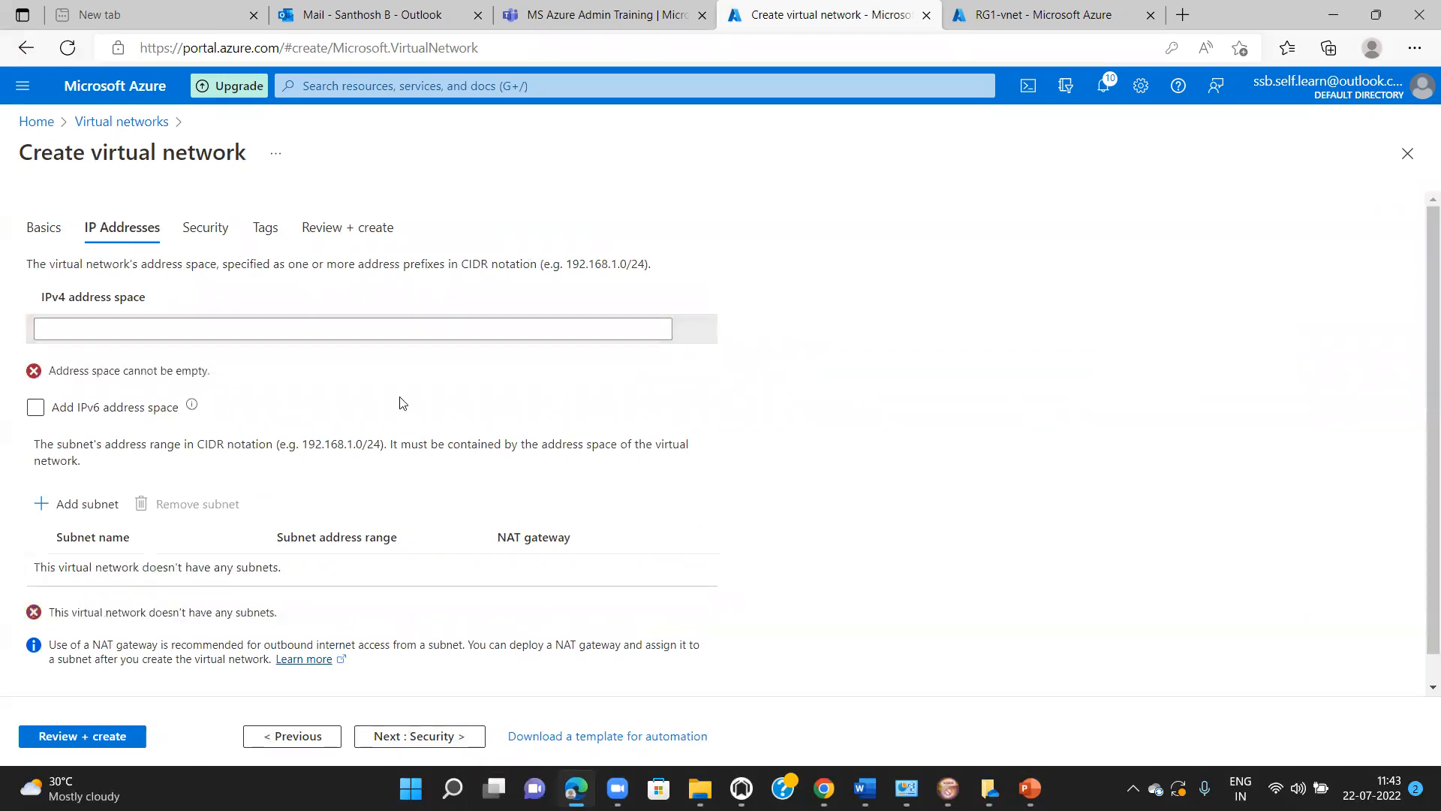
left_click(390, 326)
type("10")
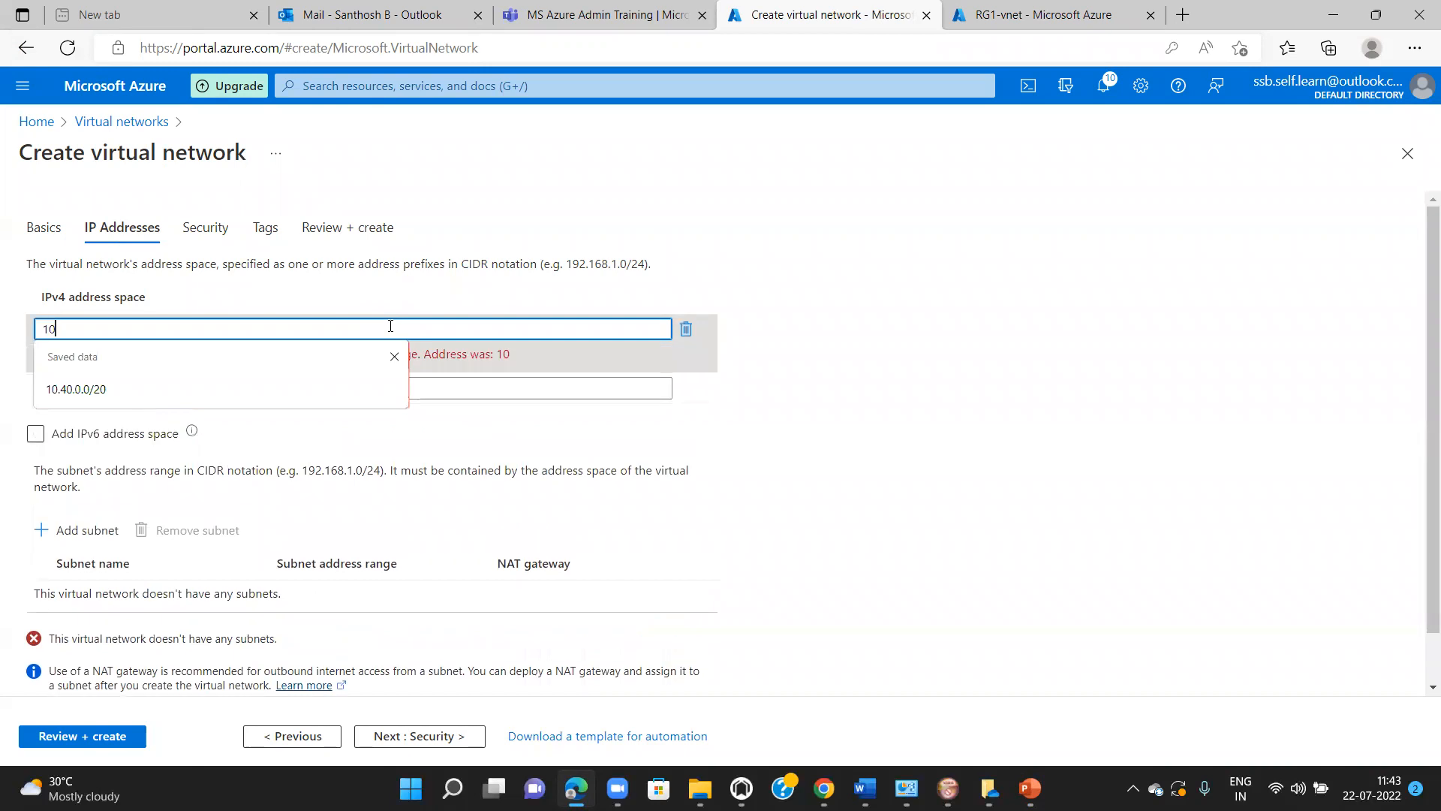
type(".0.0")
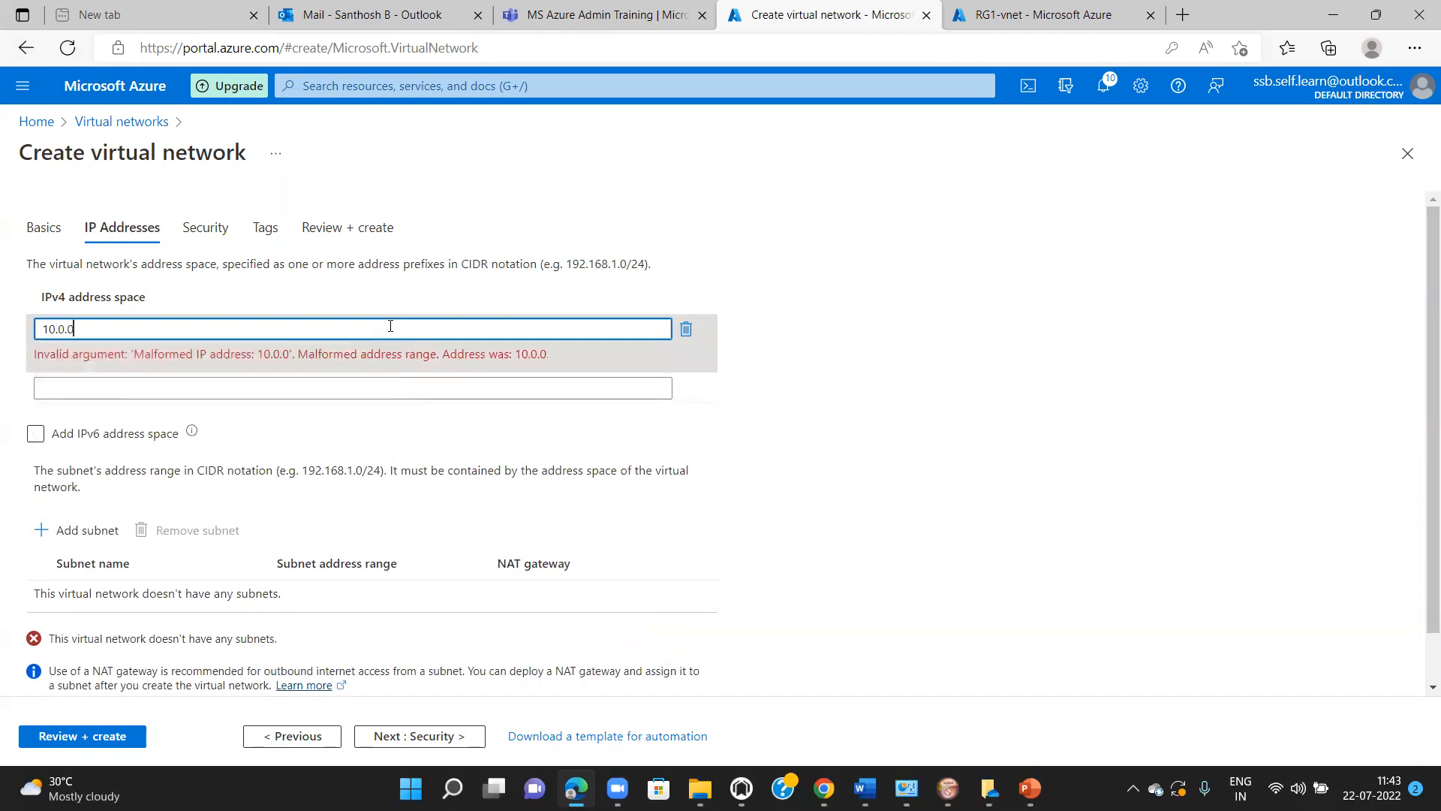
type(".0/16")
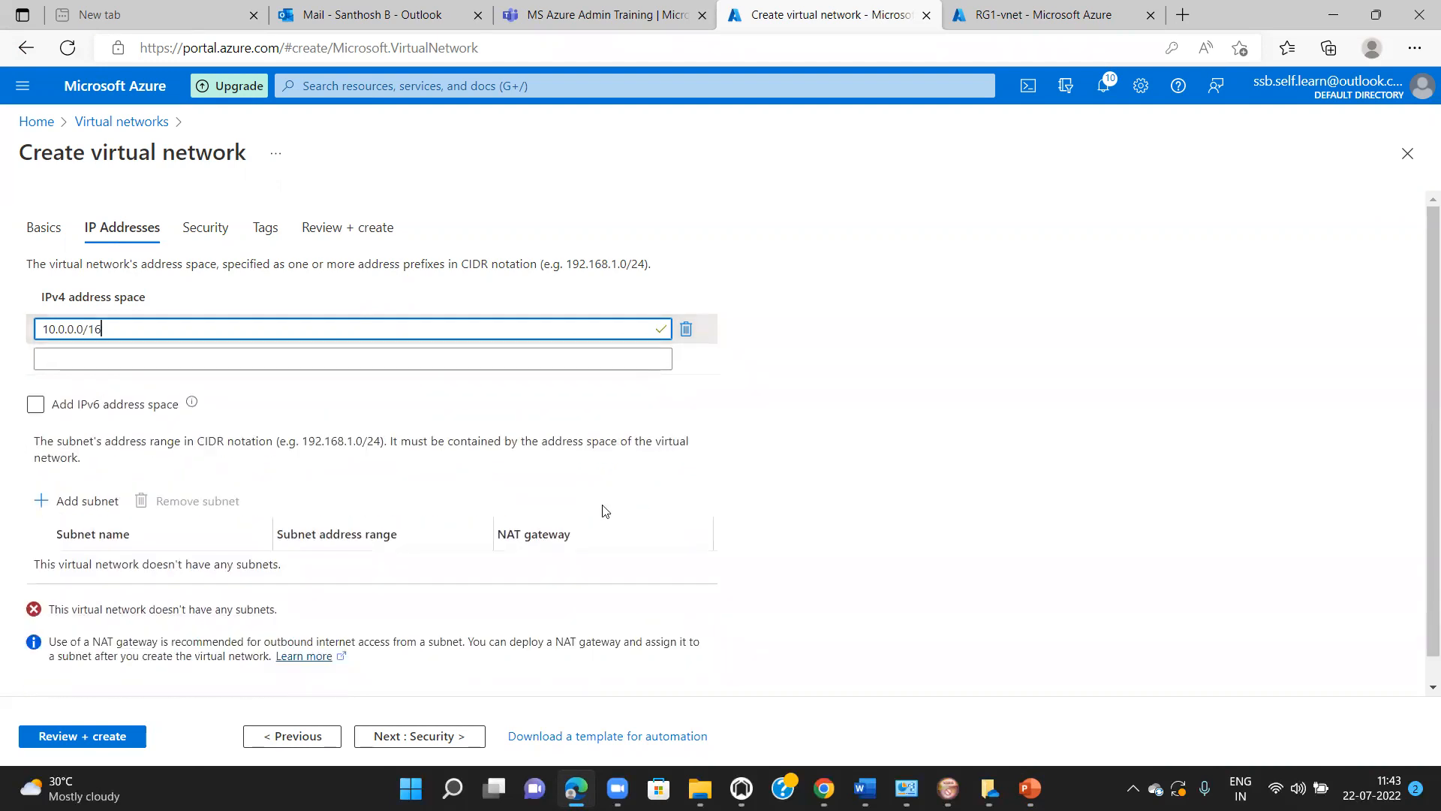
Step: Add a subnet named AzureFirewallSubnet with the address range 10.0.0.0/24
left_click(88, 503)
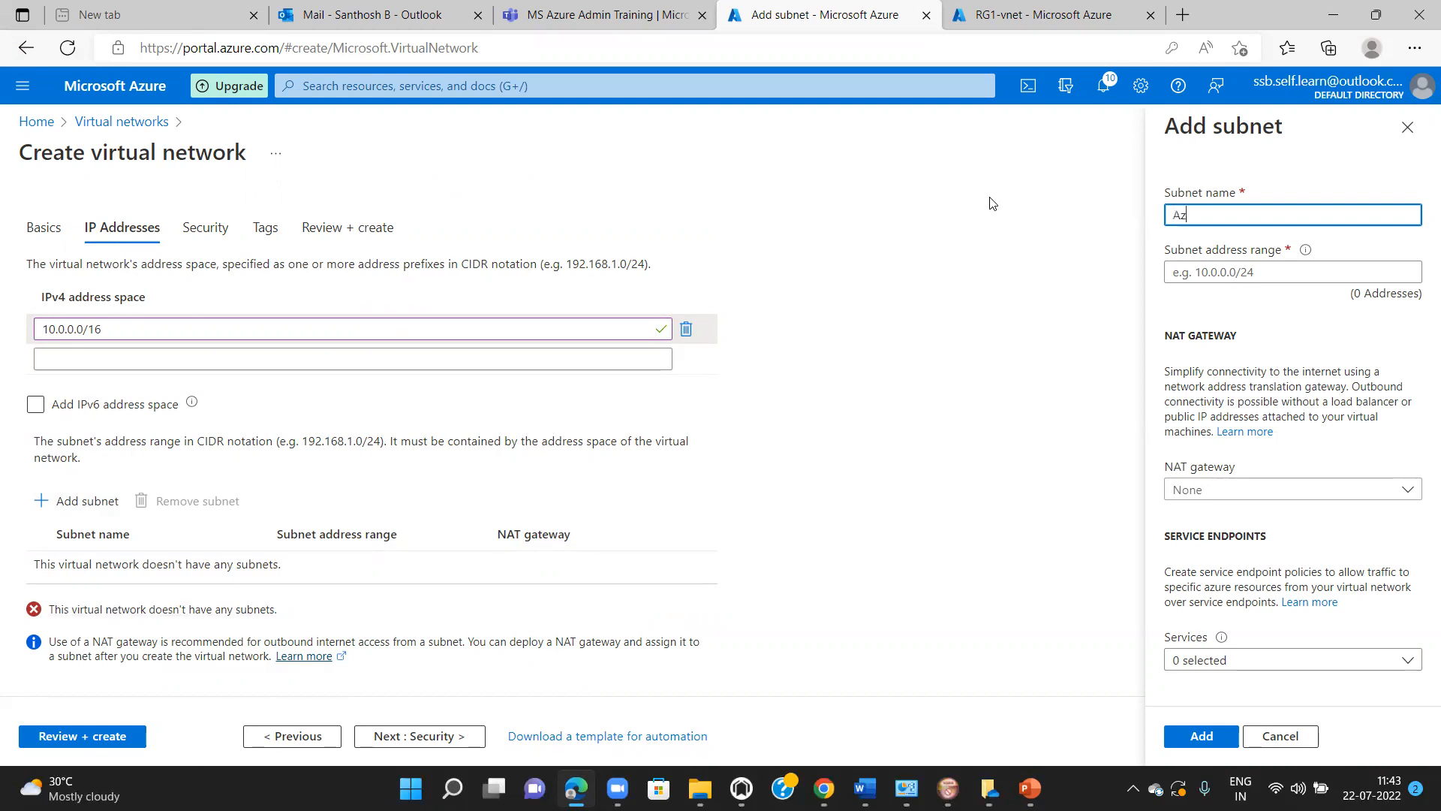
type("AzureFirewallSubnet")
left_click(1186, 273)
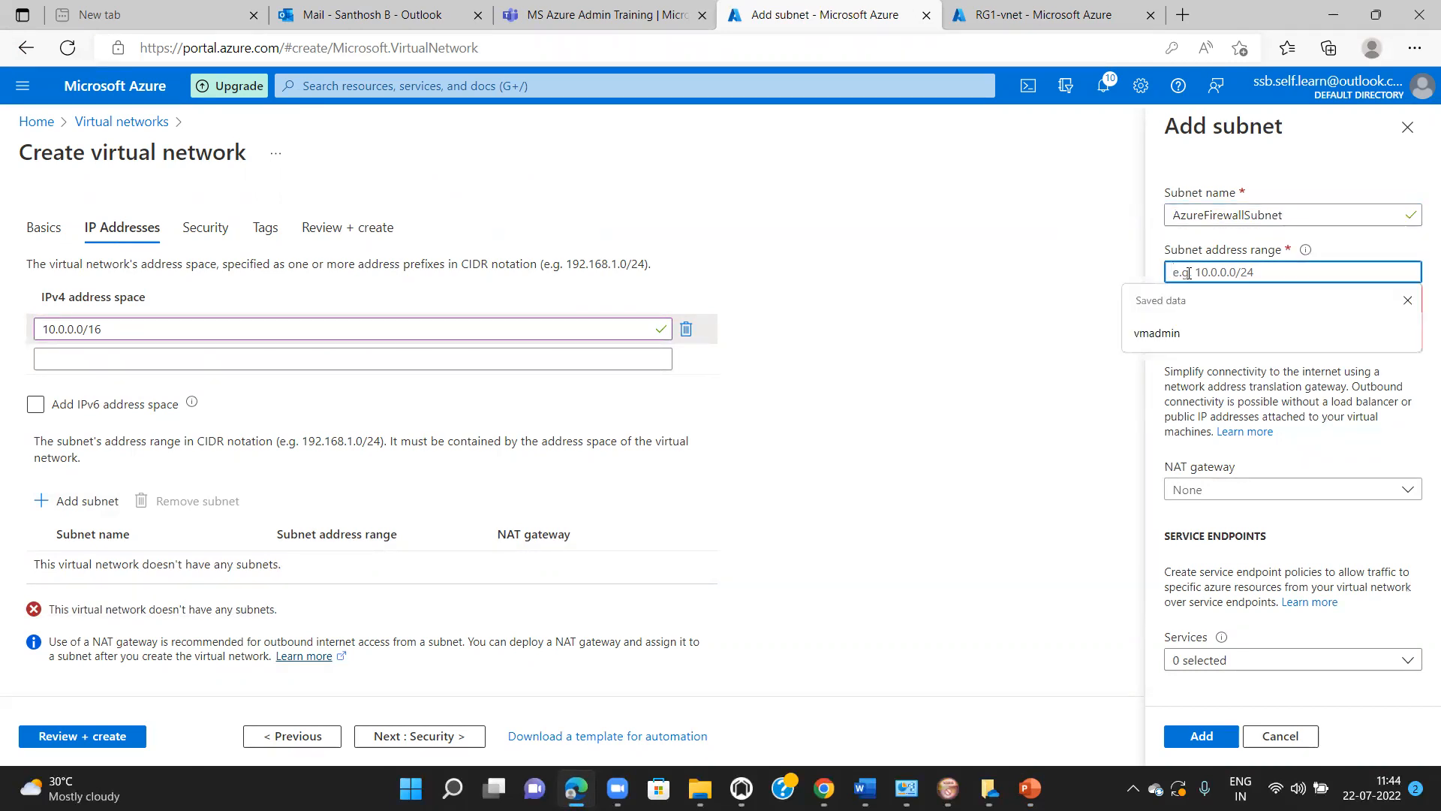
type("10.0.0.")
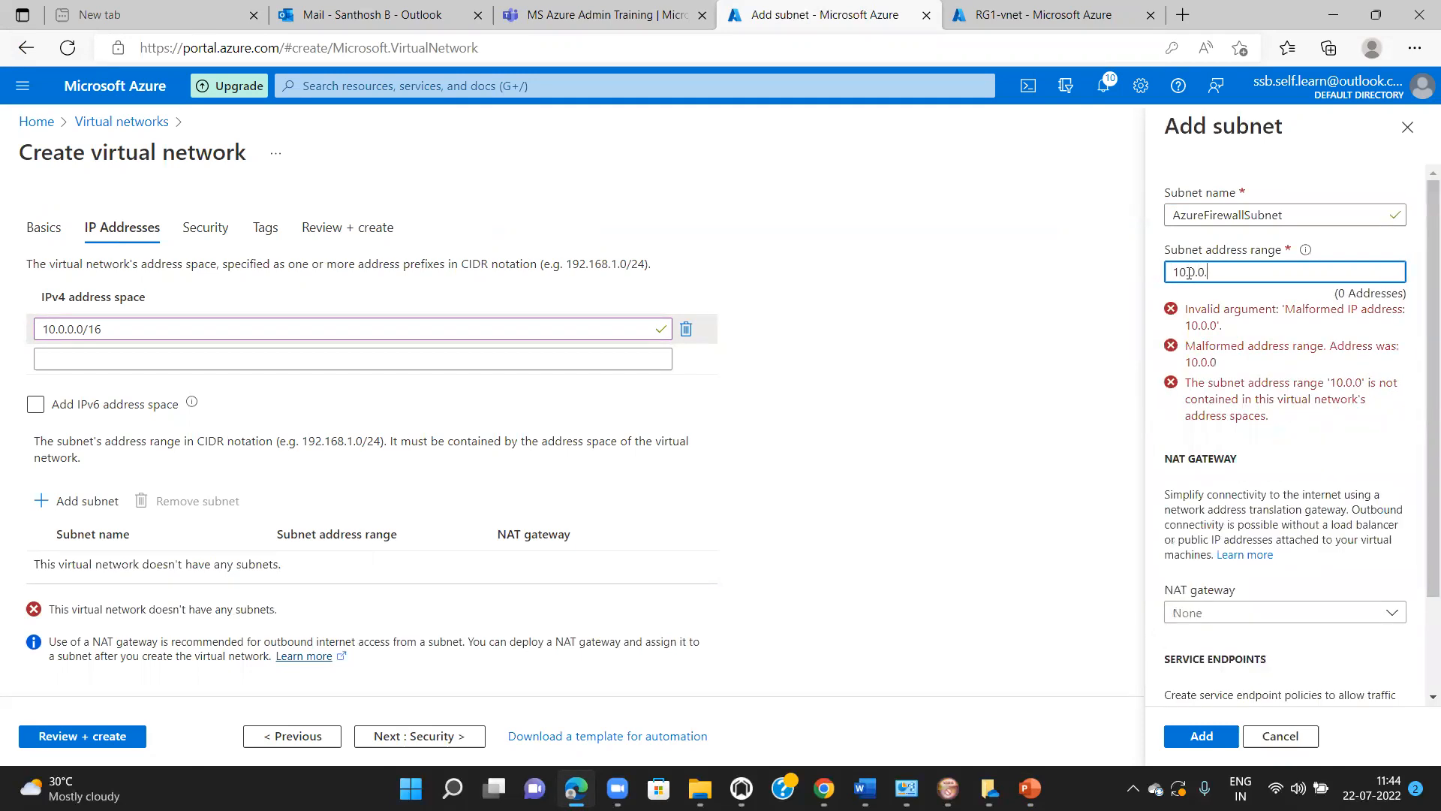
type("0/24")
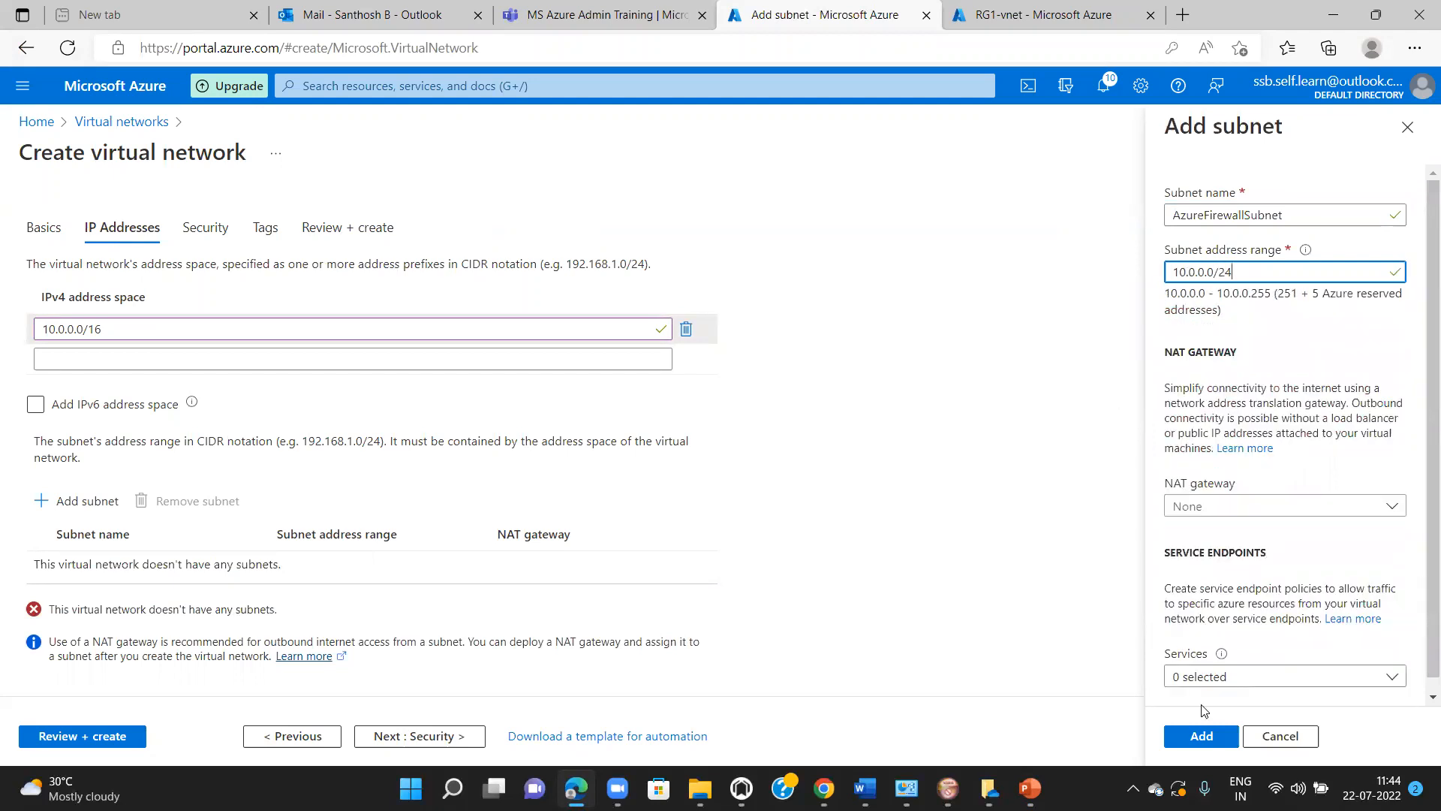
left_click(1201, 735)
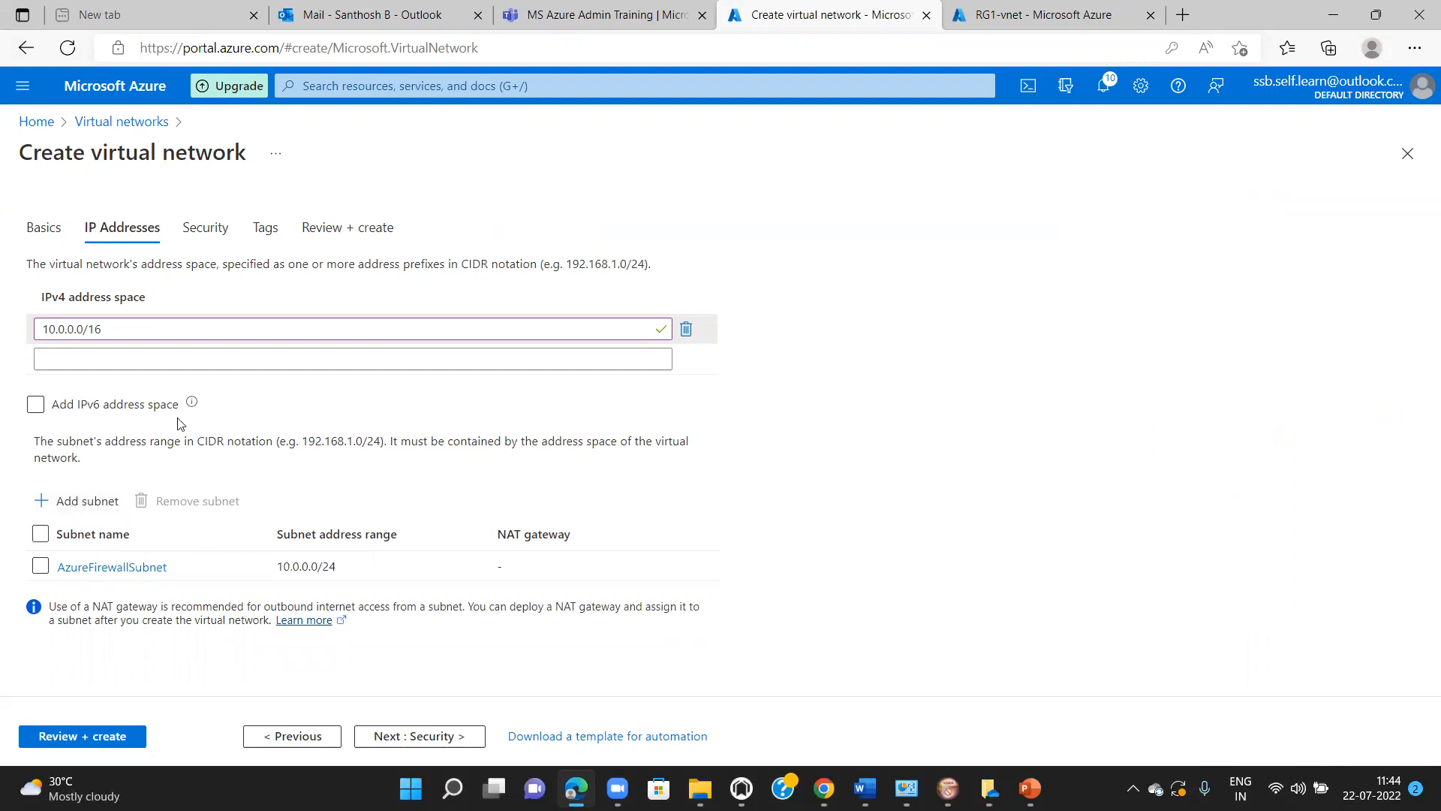
Step: Add a second subnet named snet-vm with the address range 10.0.1.0/24
left_click(70, 503)
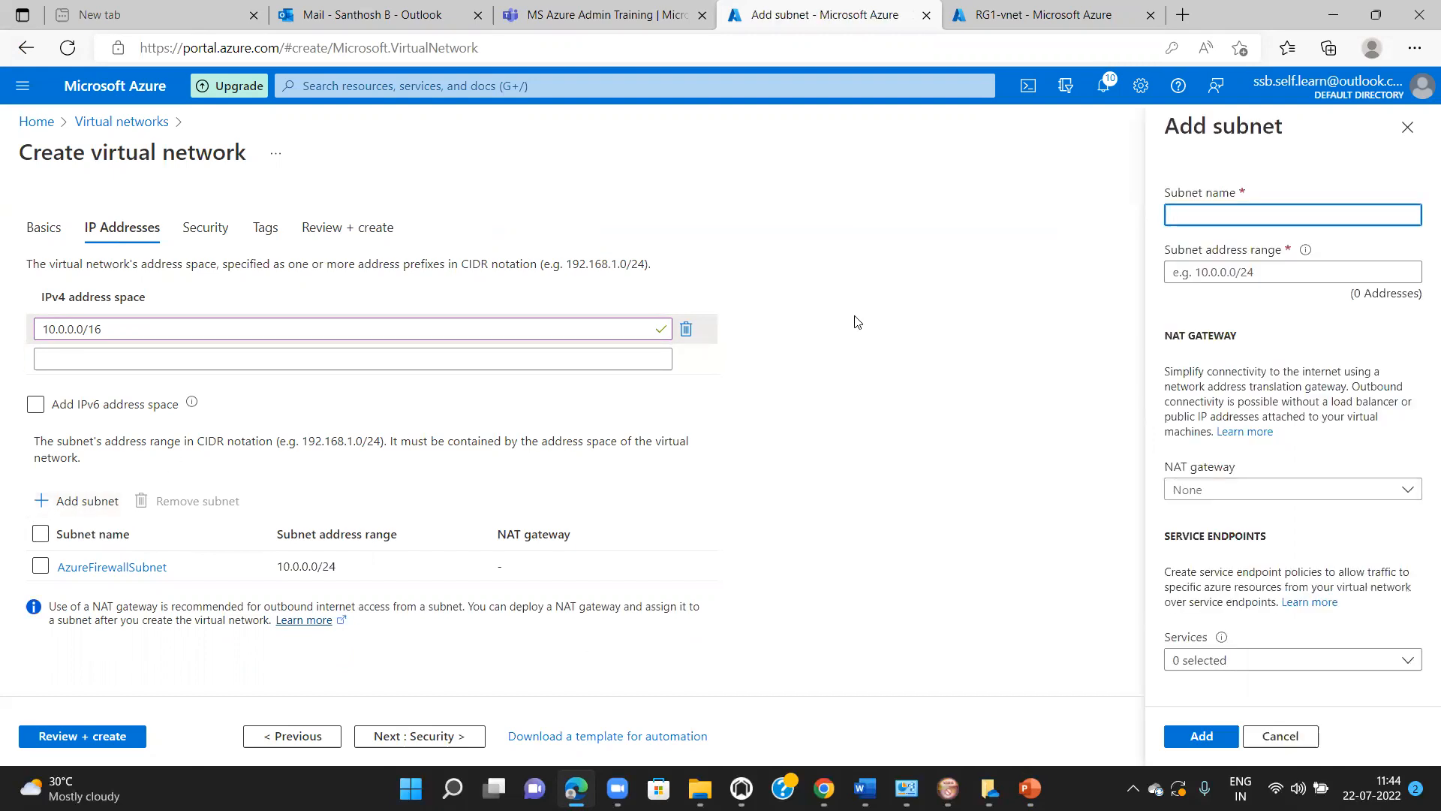
type("snet-vm")
left_click(1295, 276)
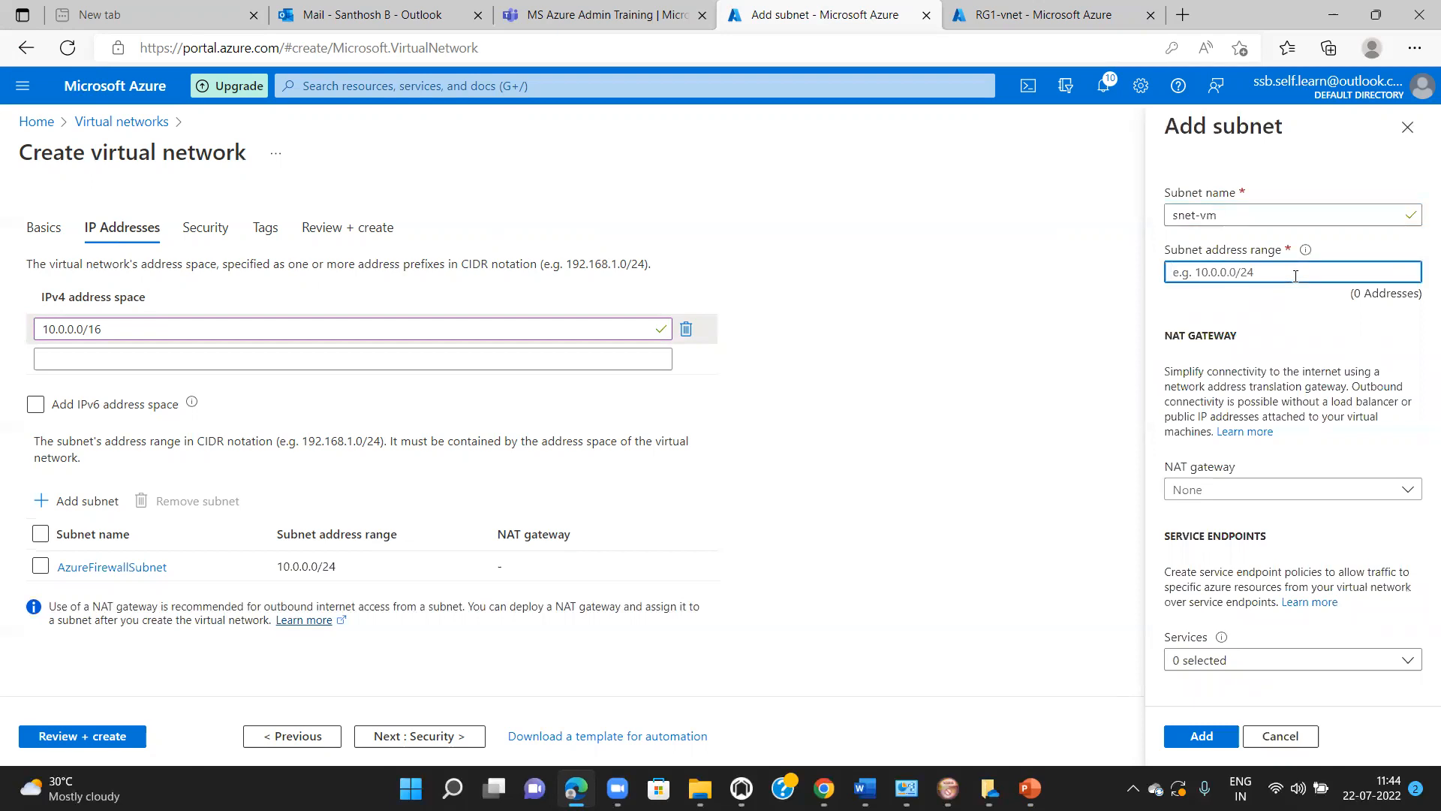
type("10.0.")
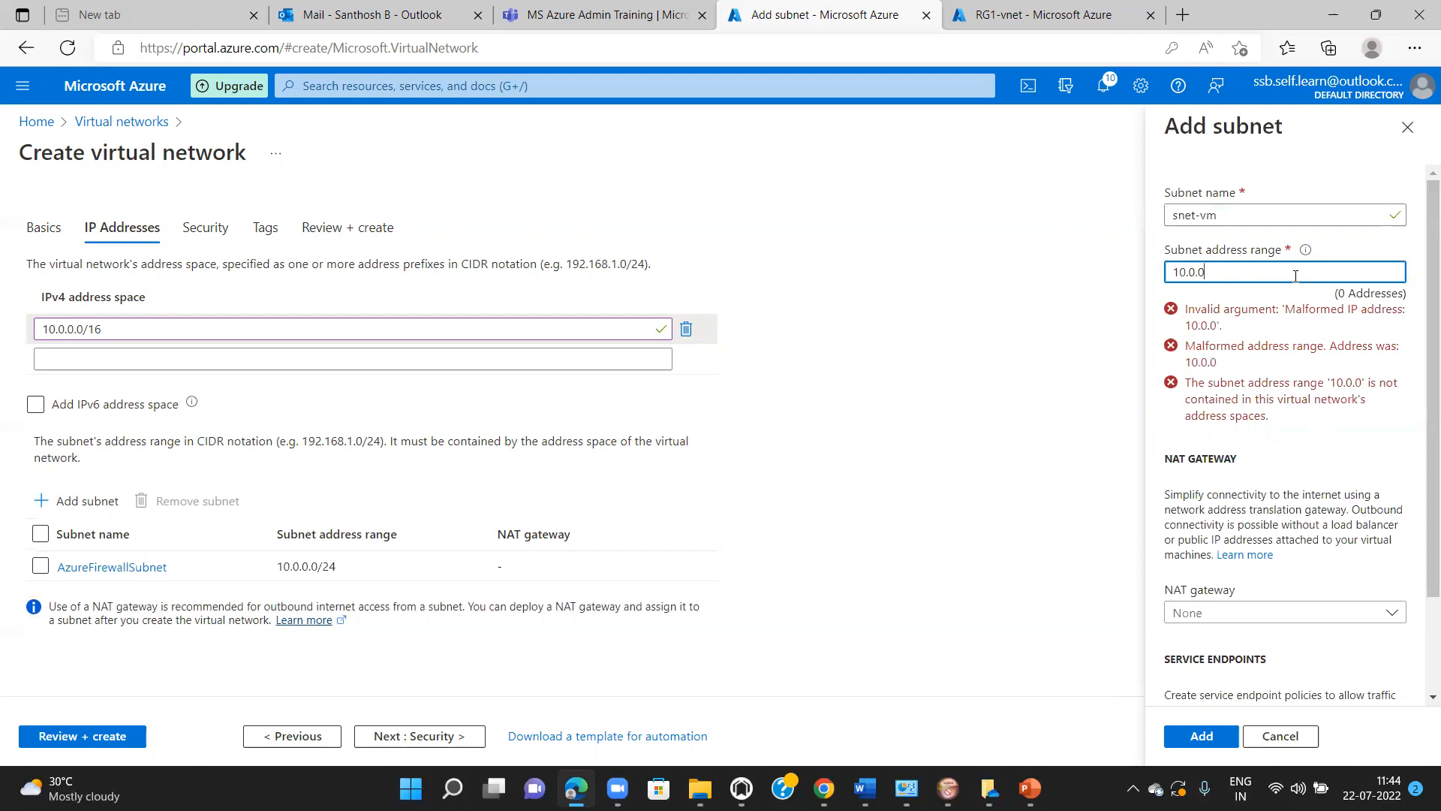
type("1")
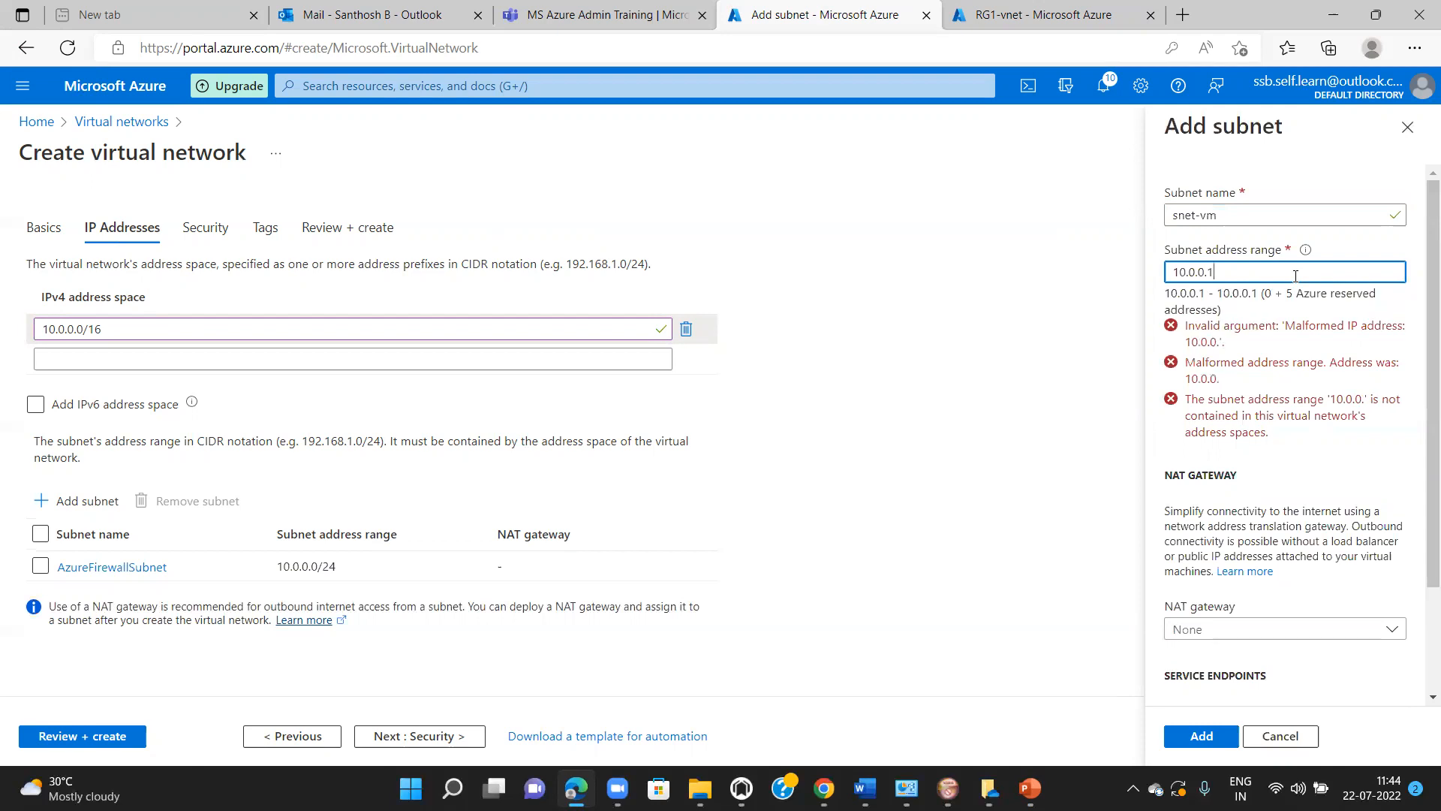
type("/")
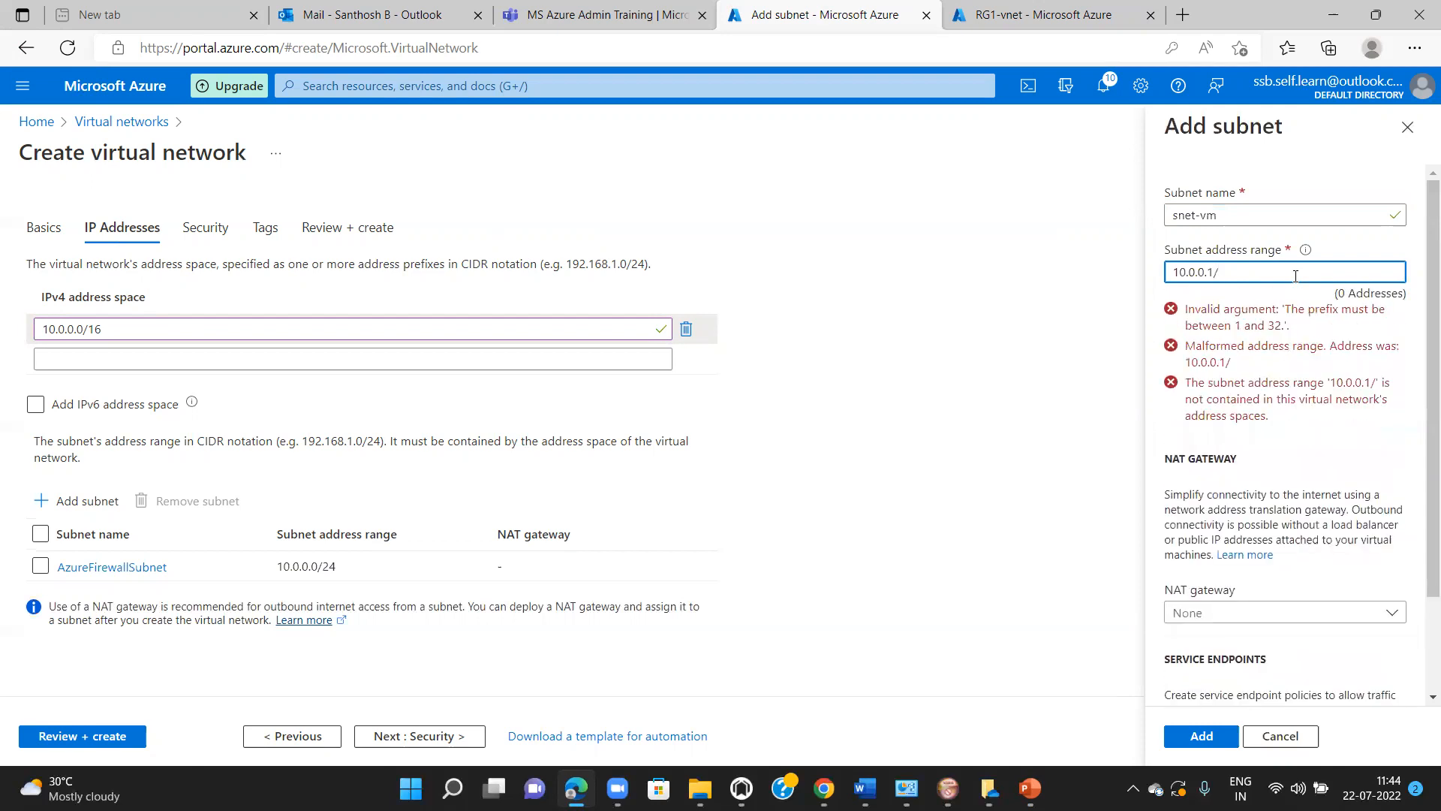
type("24")
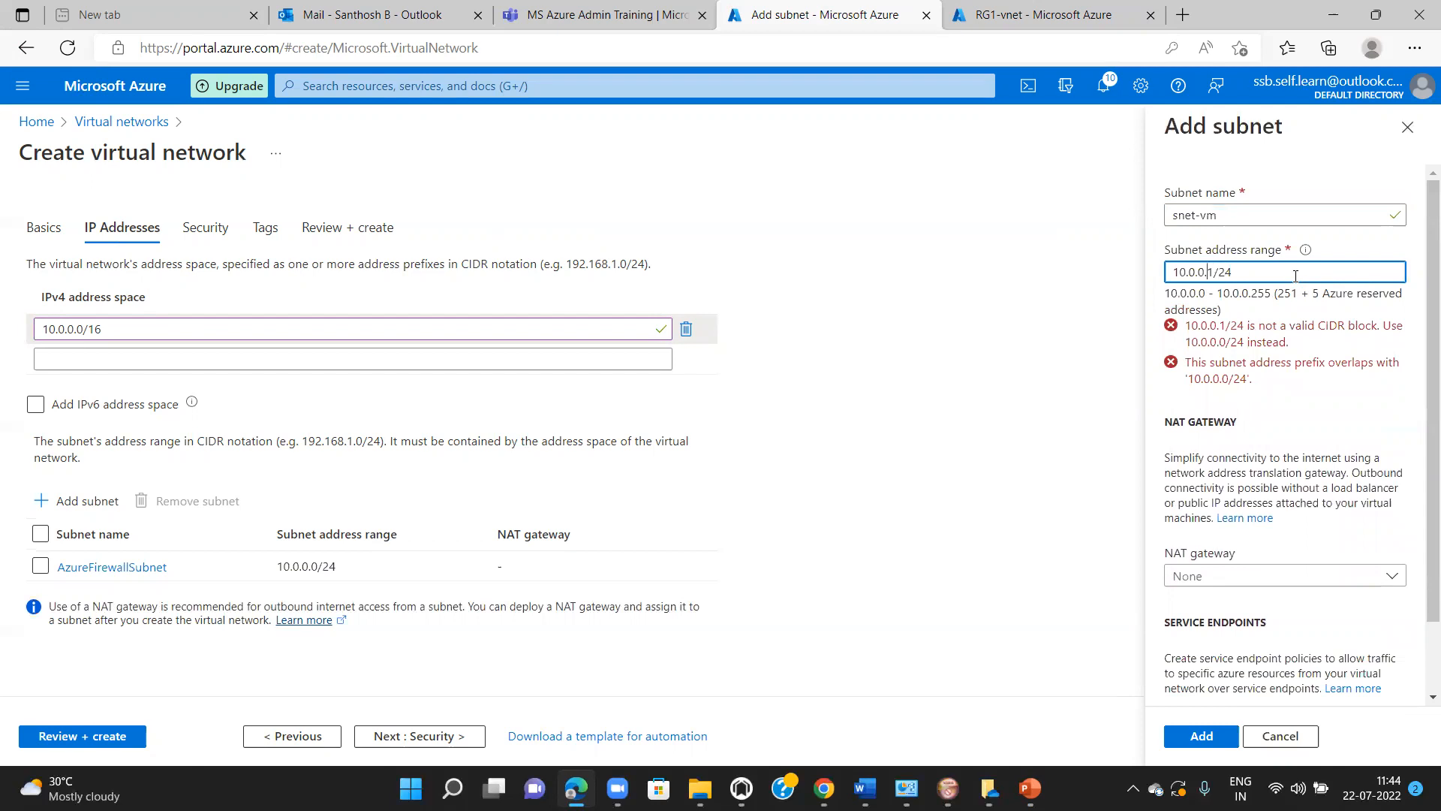
key("BackSpace")
type("1")
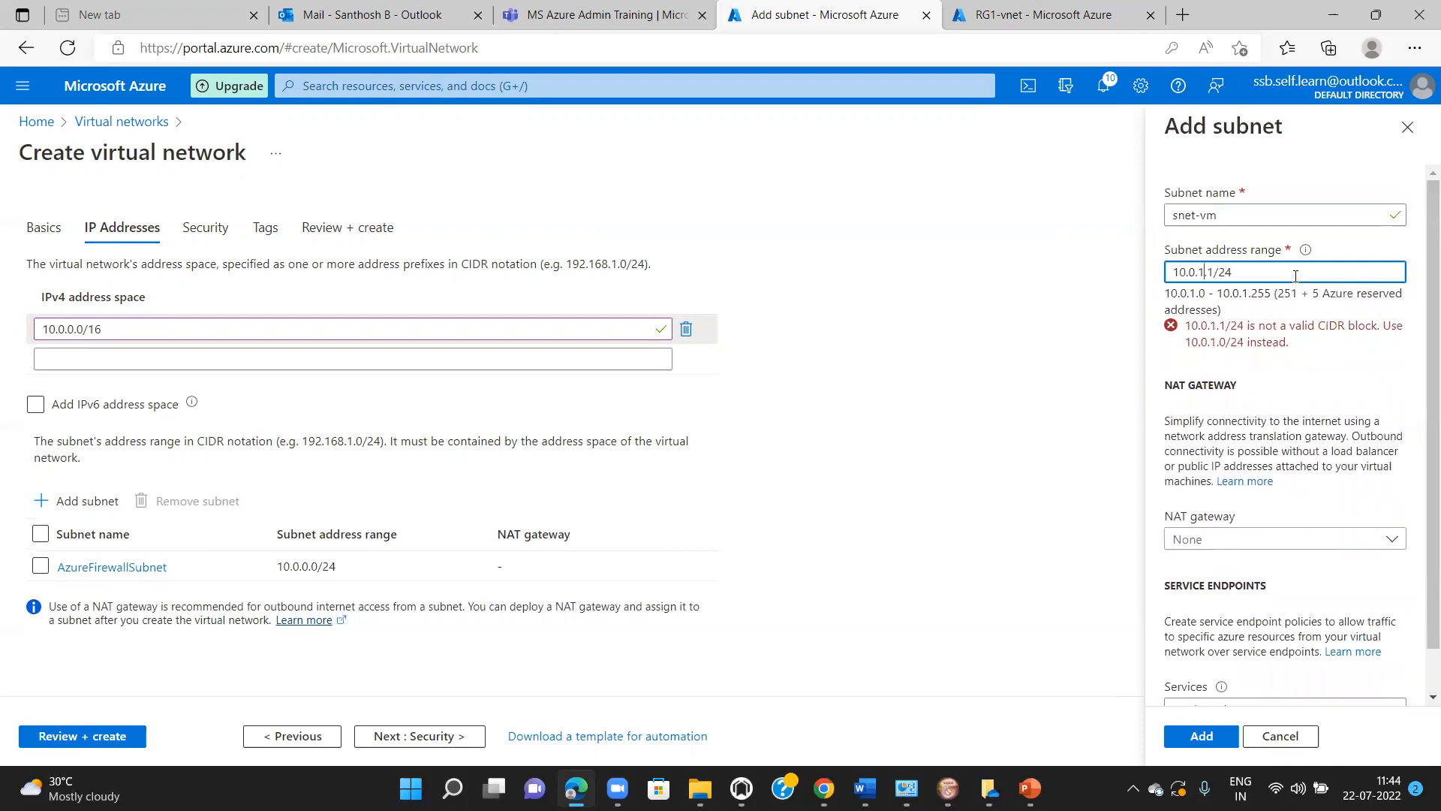
key("Delete")
type("0")
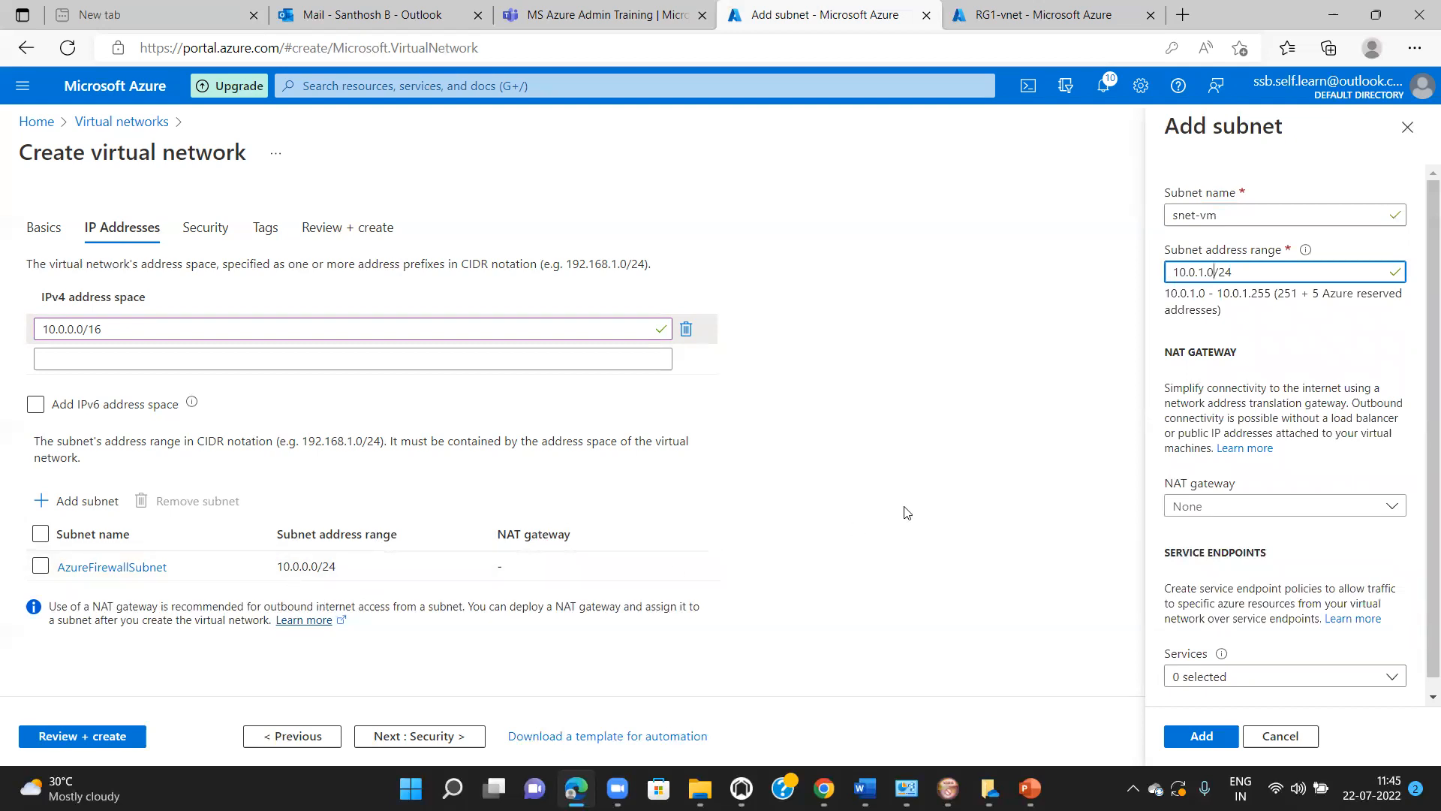
left_click(1193, 735)
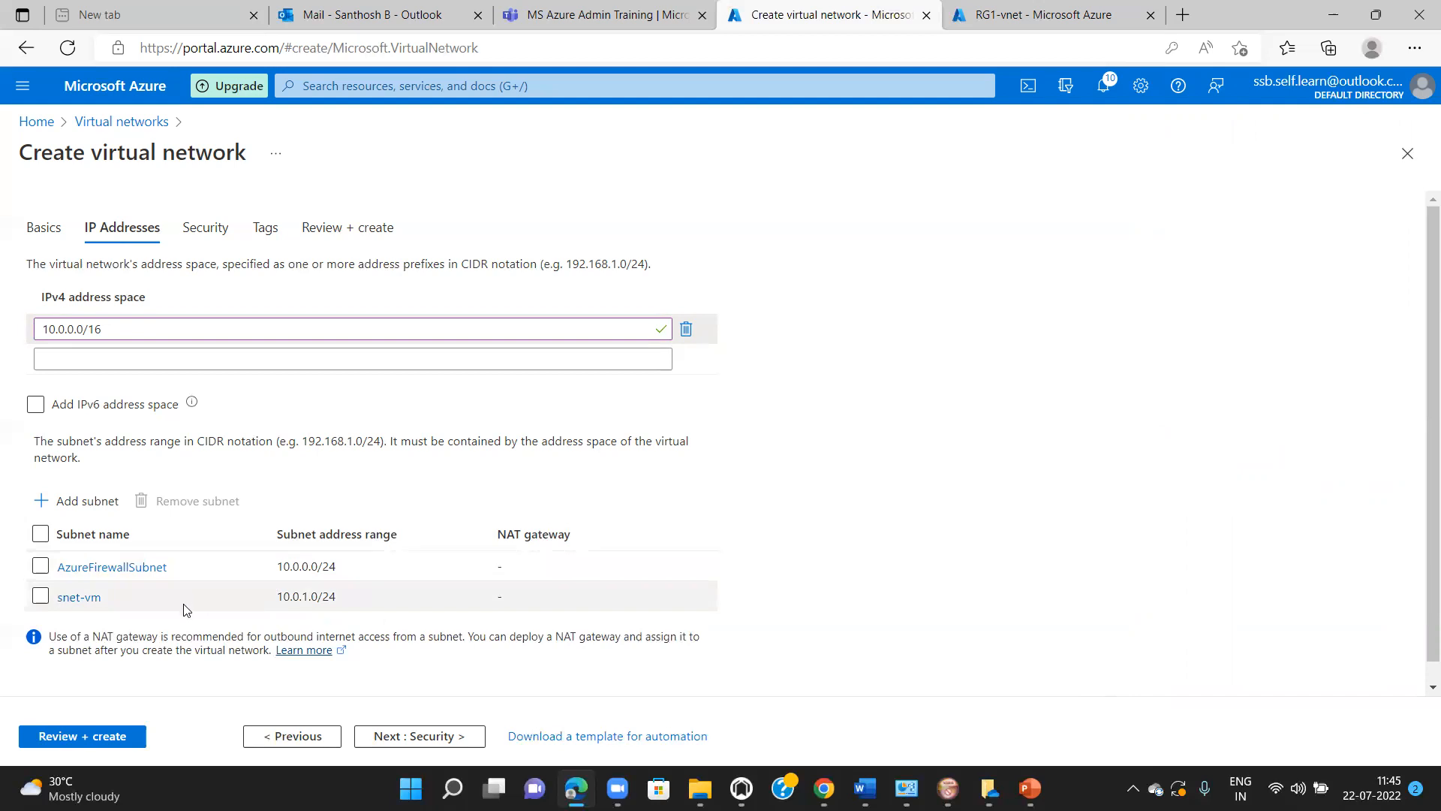
Step: Keep the default security and tag settings for the virtual network, validate the configuration and create it
left_click(430, 737)
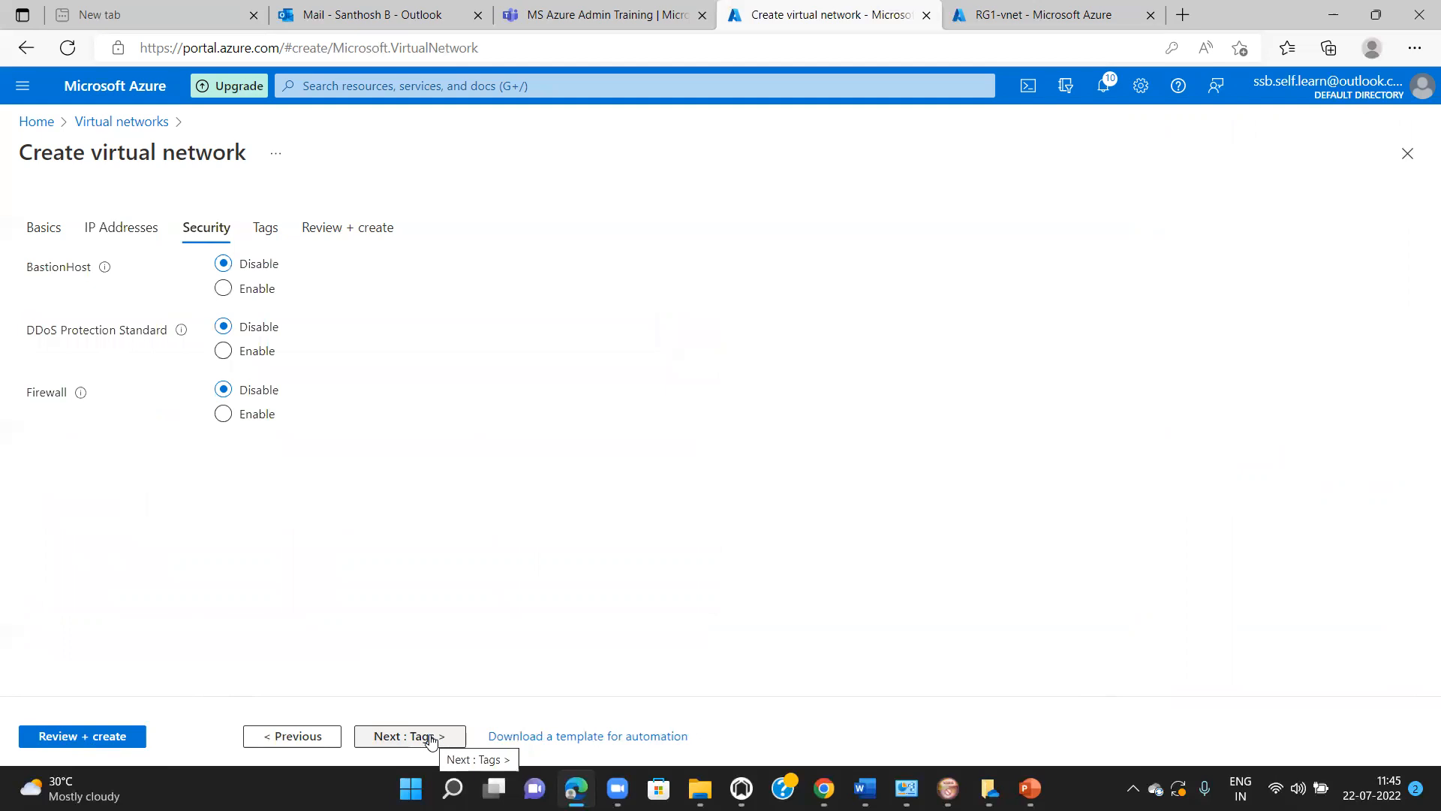
left_click(430, 739)
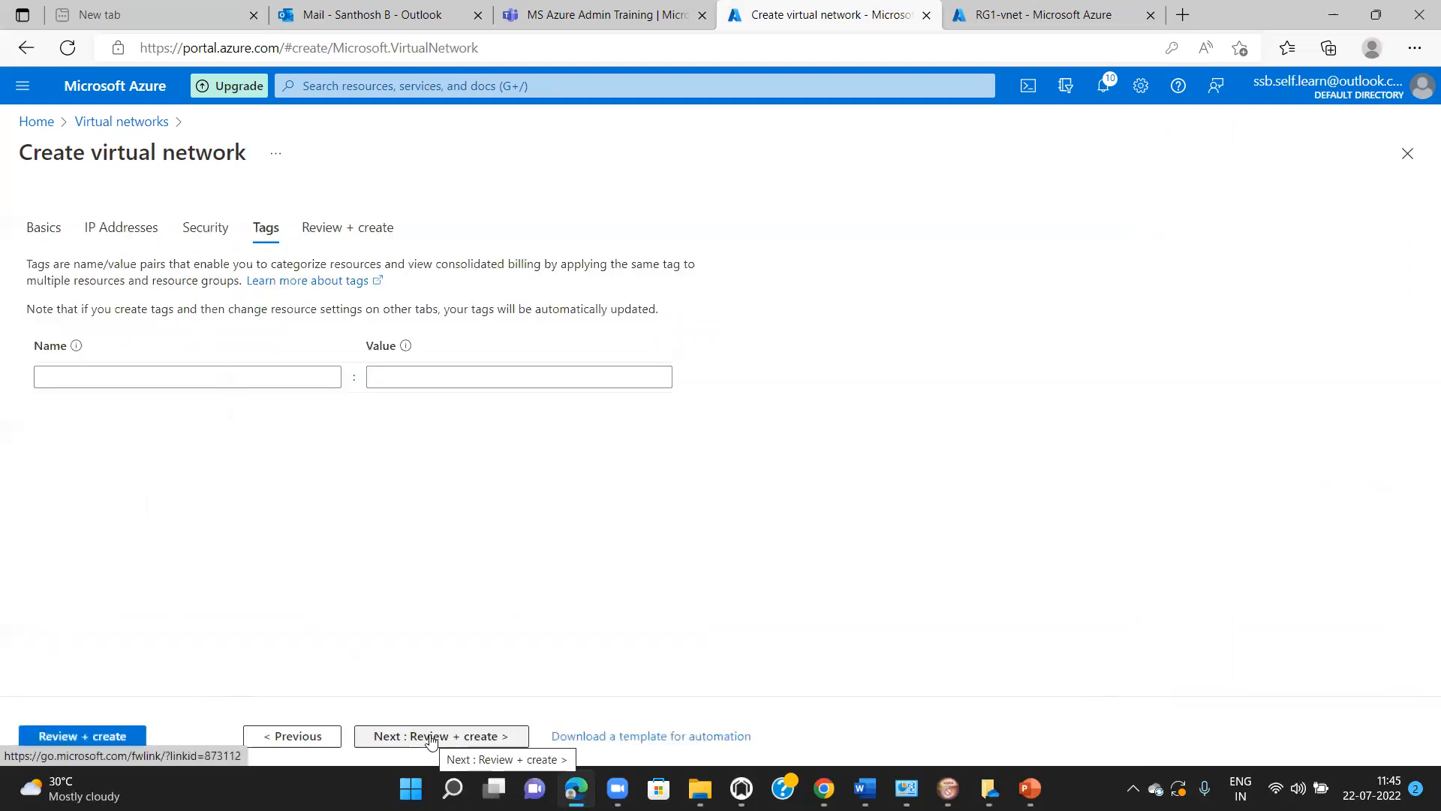
left_click(430, 739)
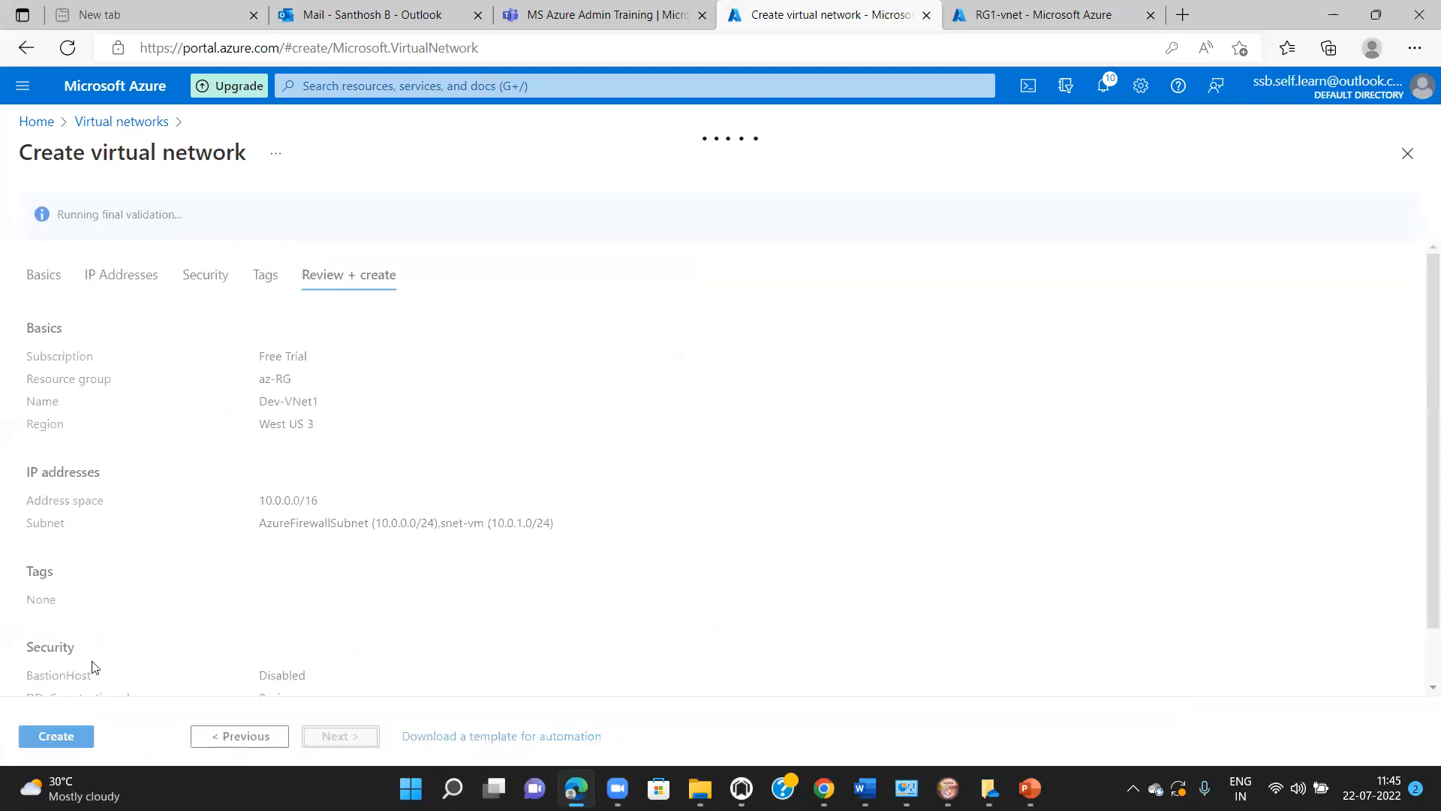
left_click(69, 737)
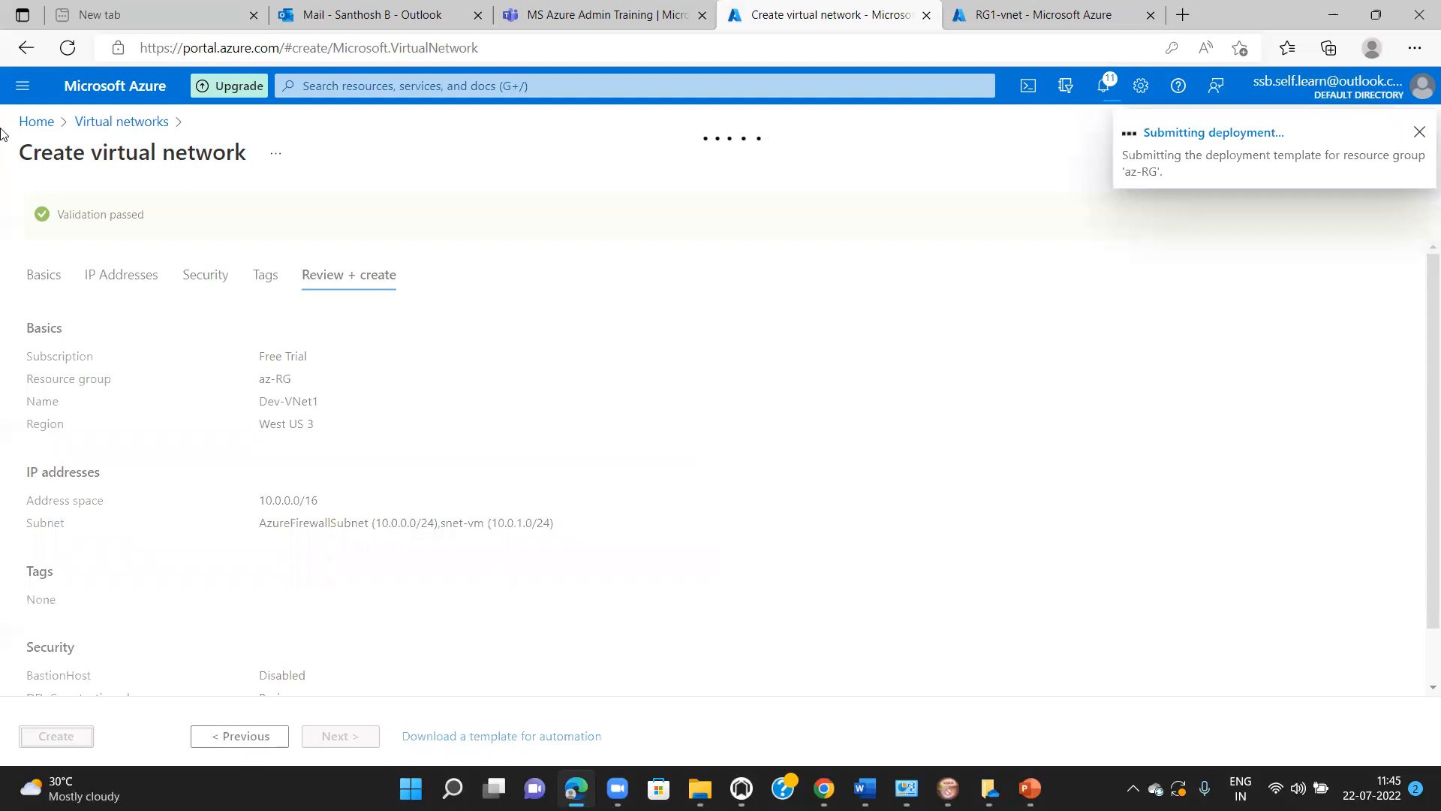
left_click(45, 125)
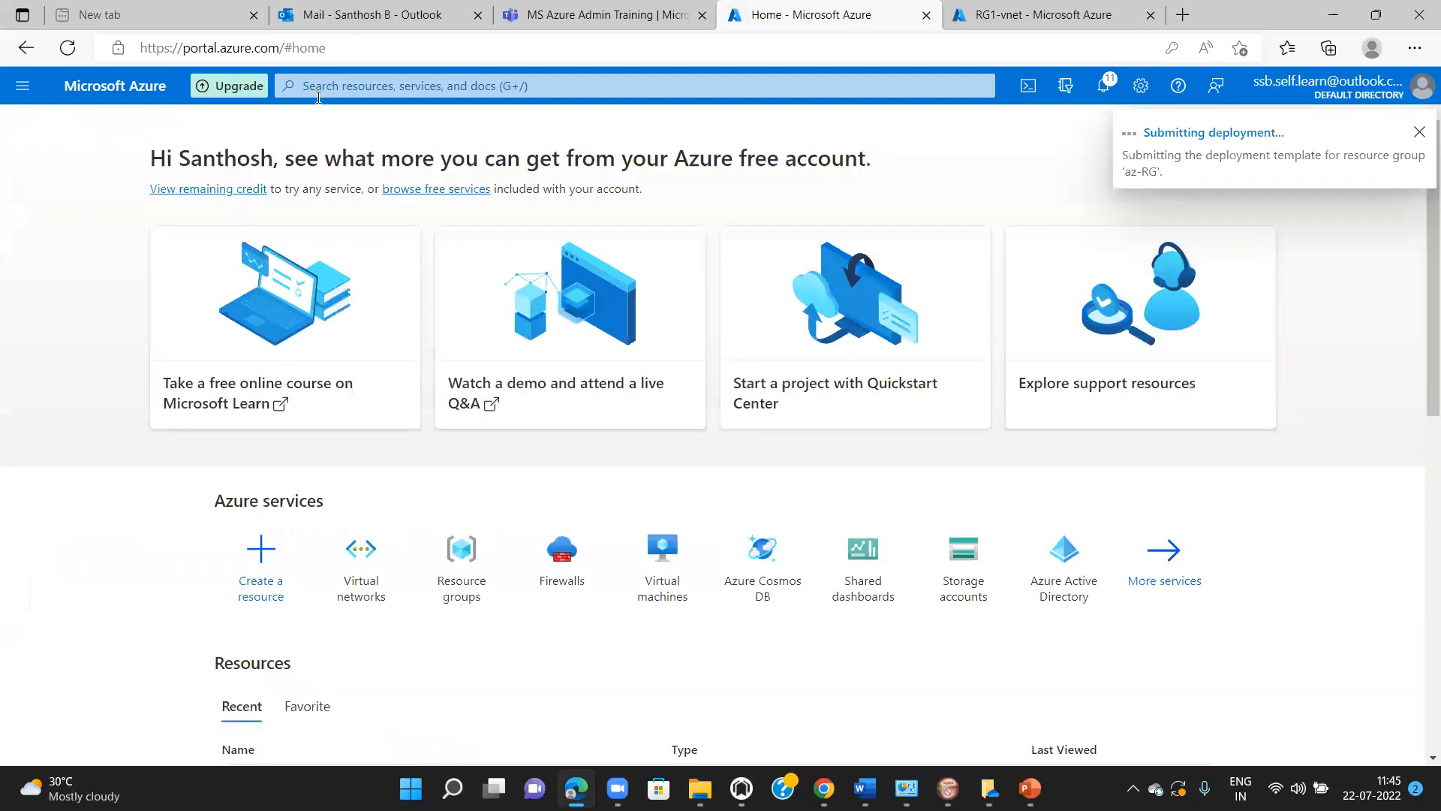
left_click(340, 93)
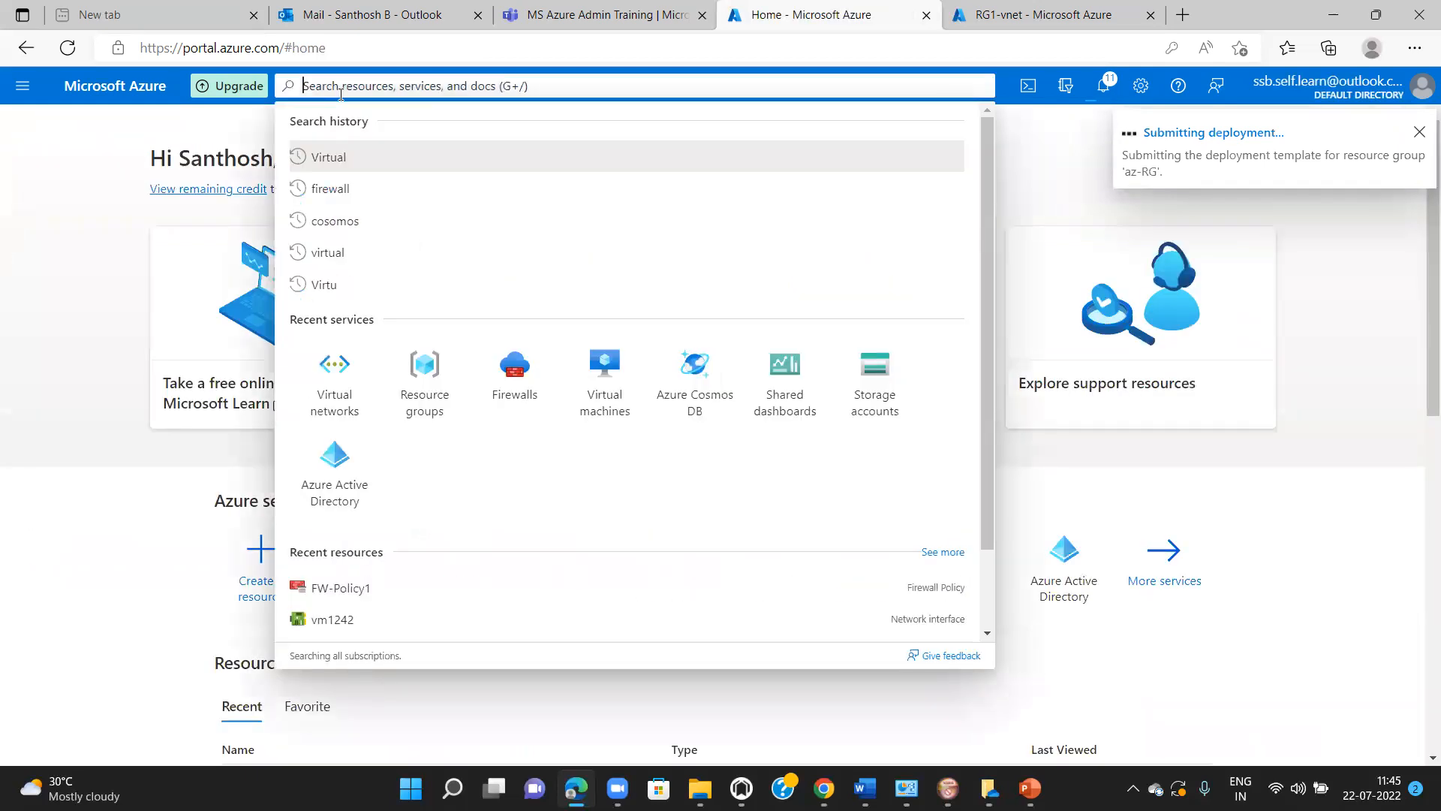
type("virtu")
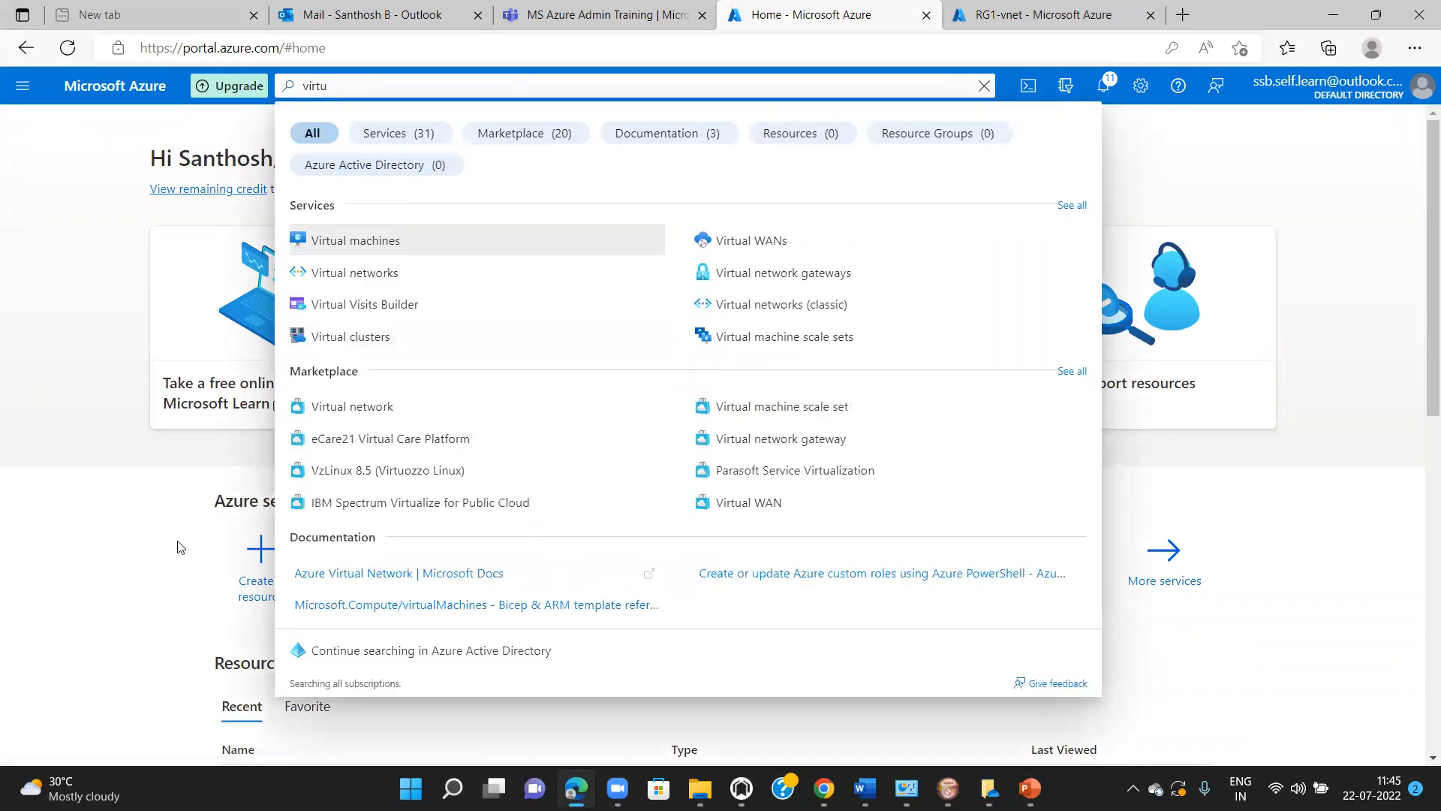
left_click(353, 241)
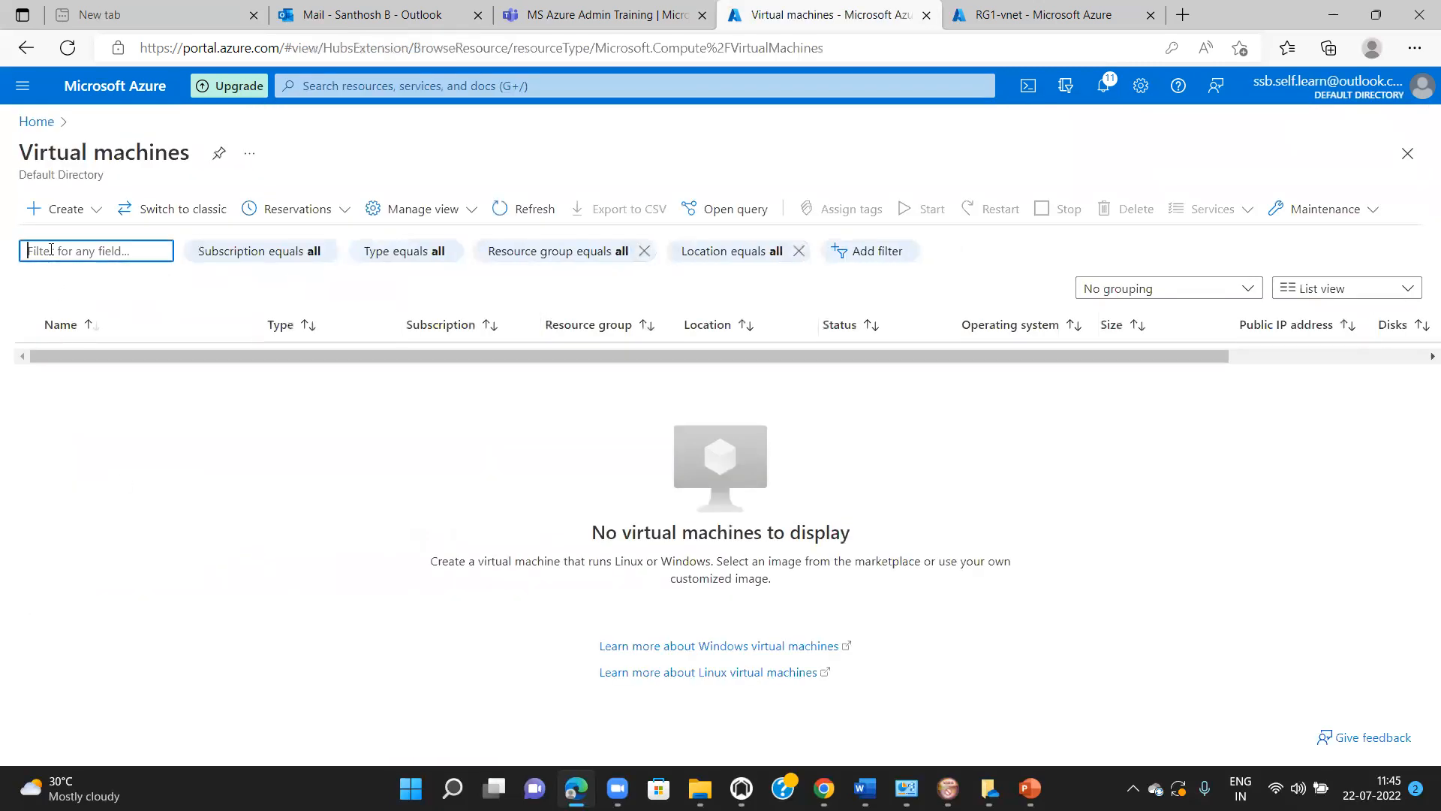
left_click(55, 210)
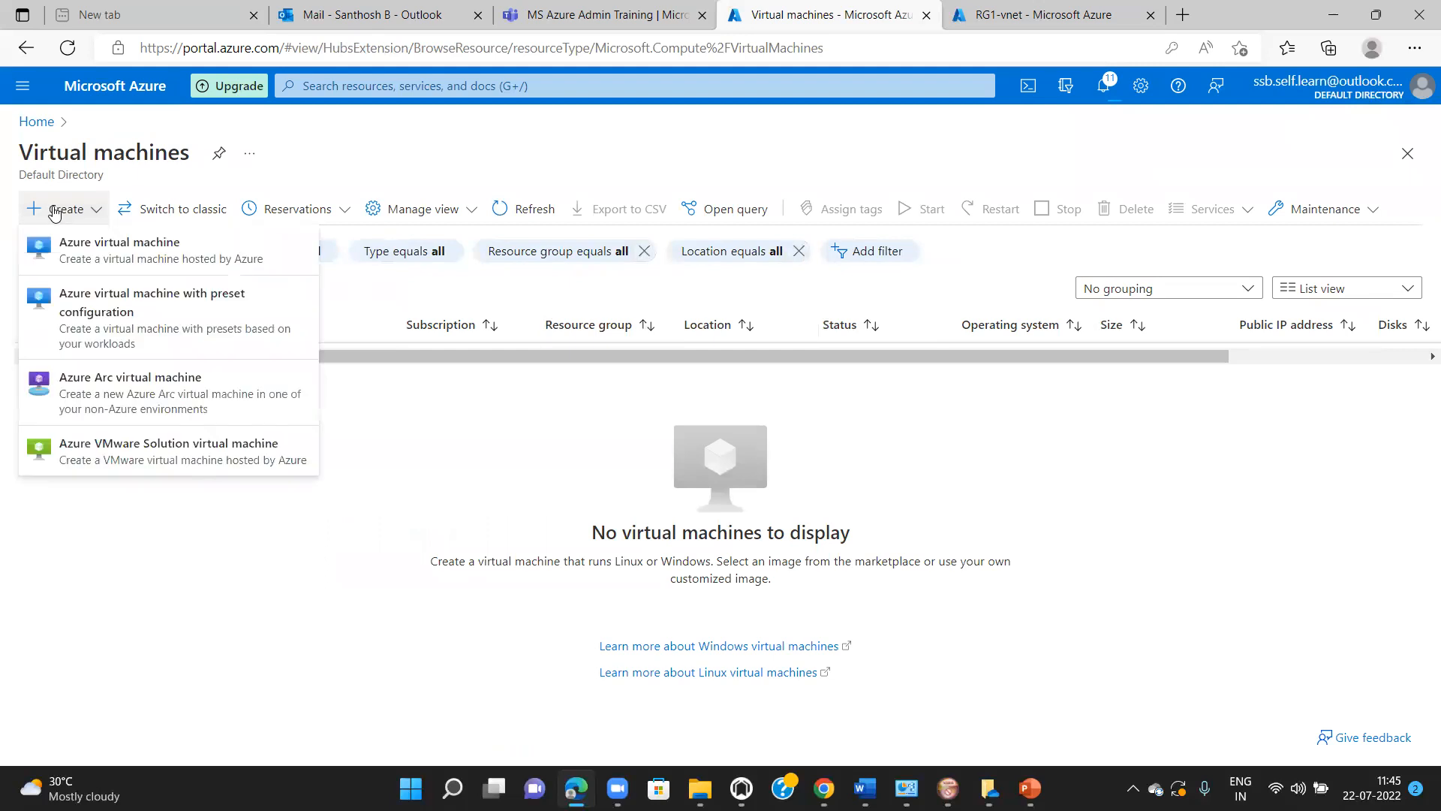
left_click(109, 257)
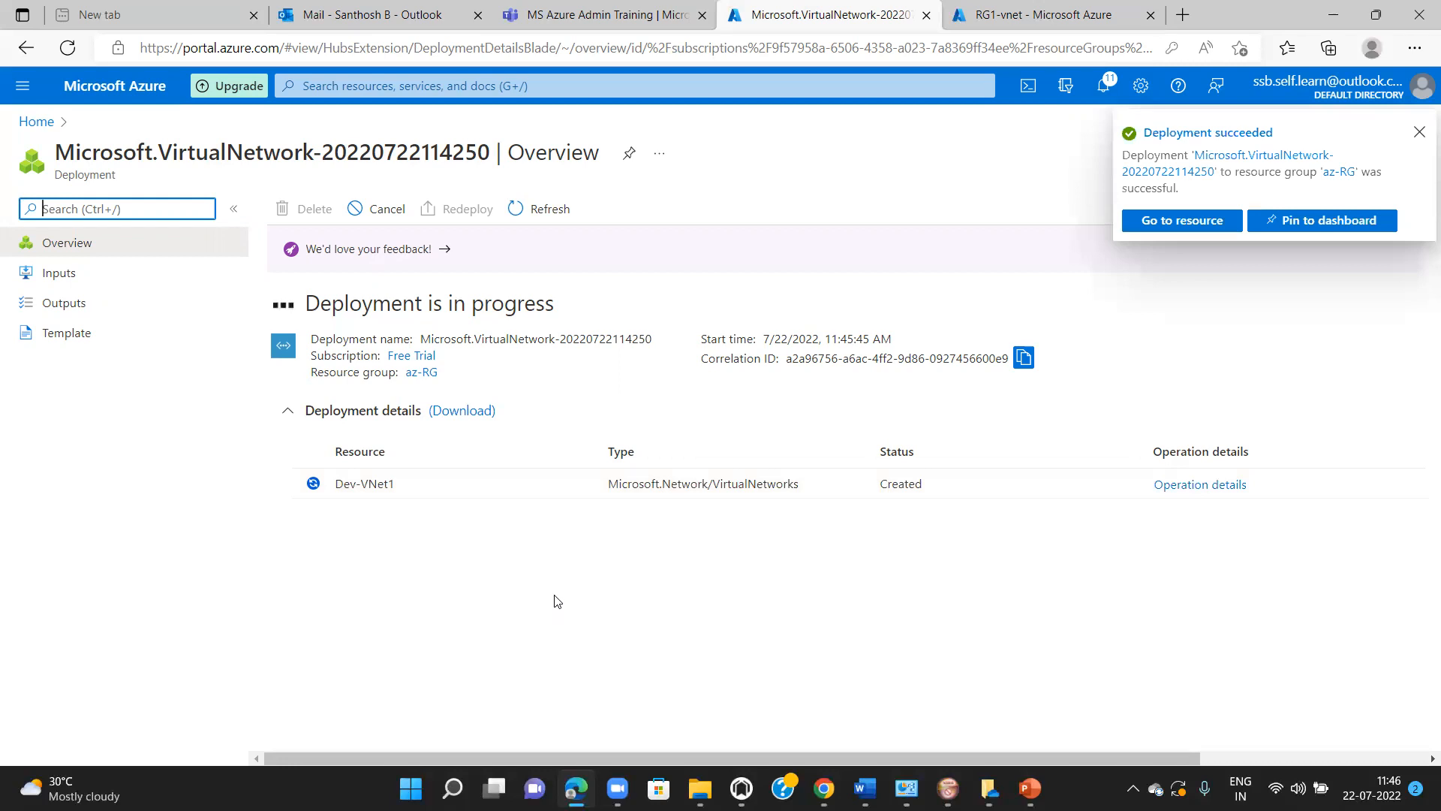
Step: Dismiss the deployment notification and start creating a new Azure virtual machine
left_click(1417, 135)
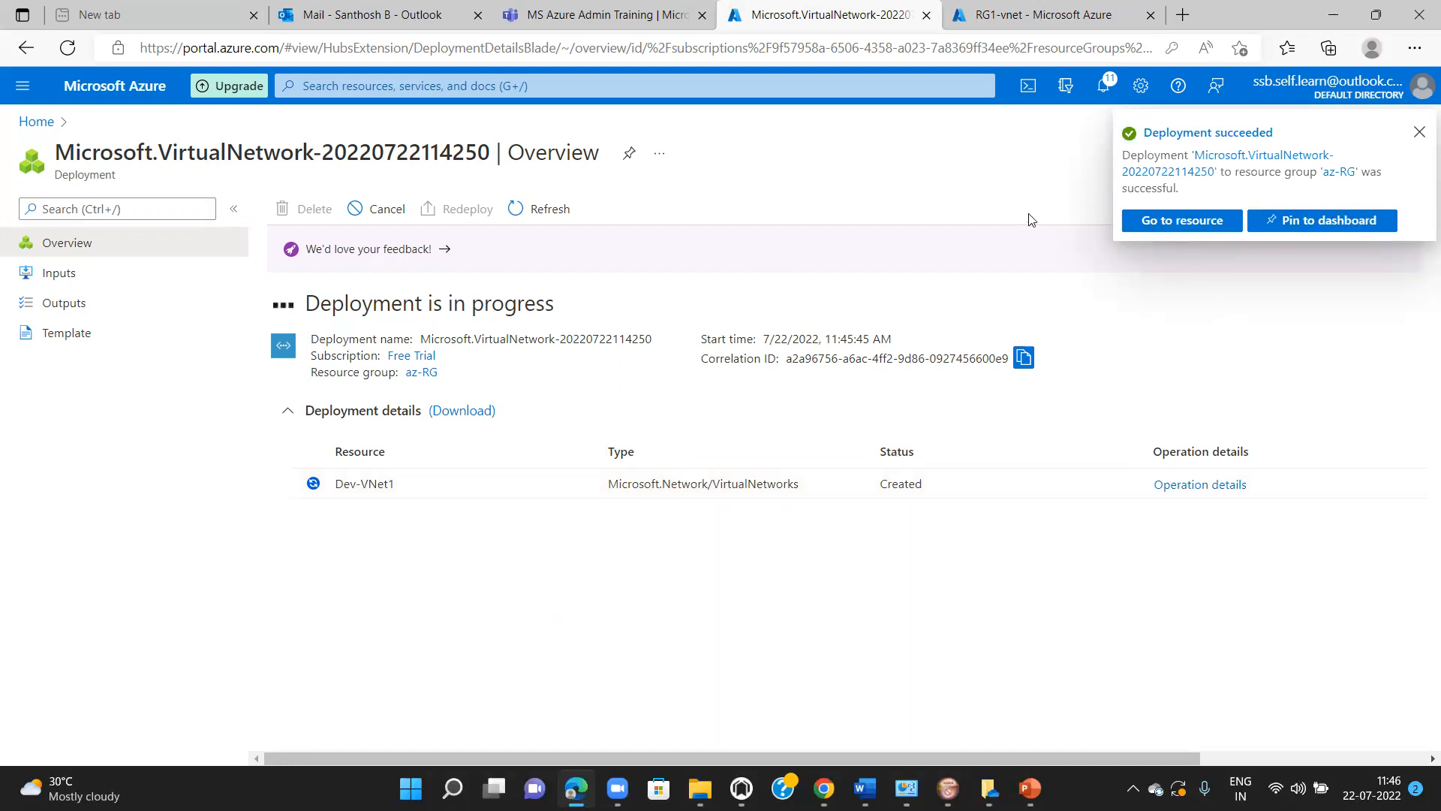
left_click(1419, 134)
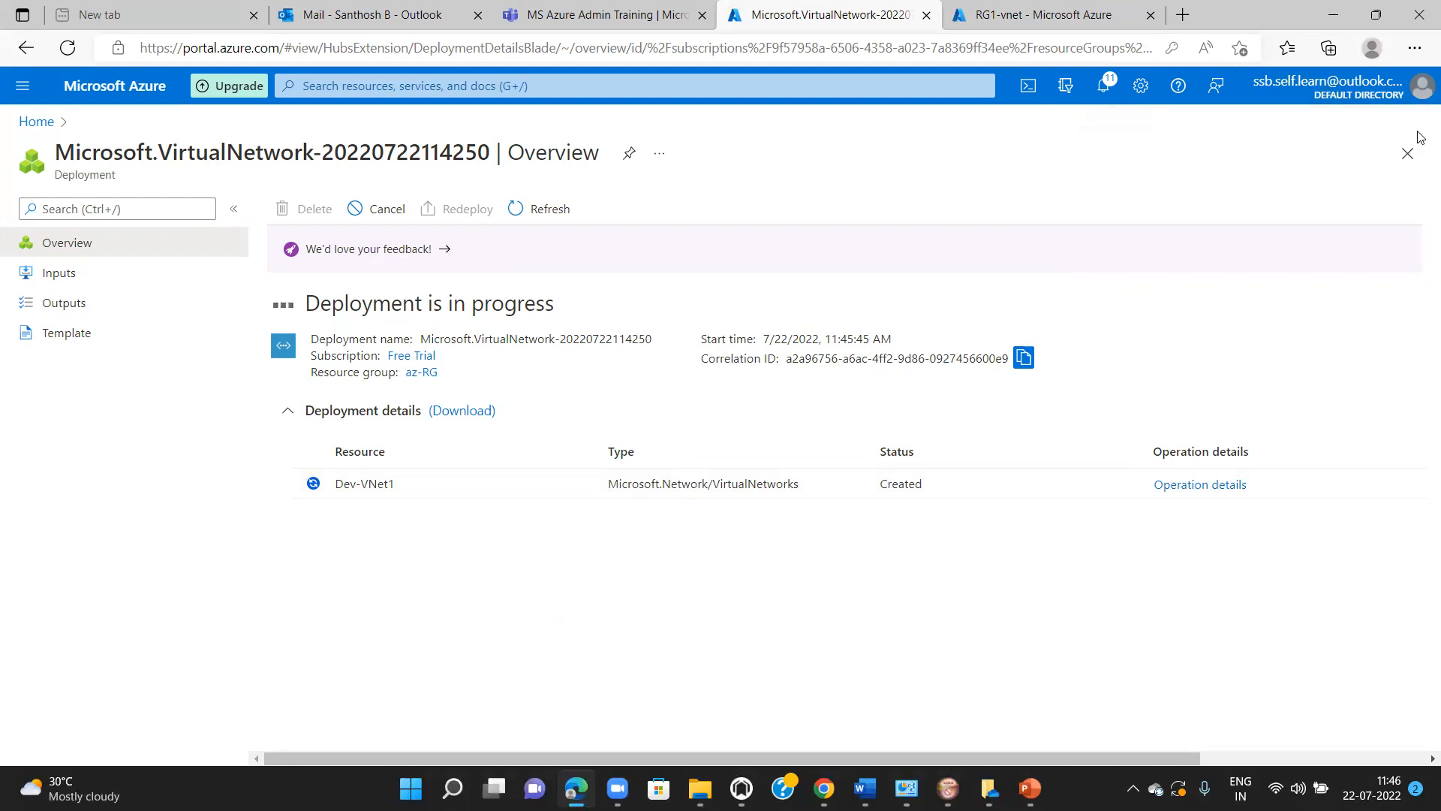
left_click(42, 123)
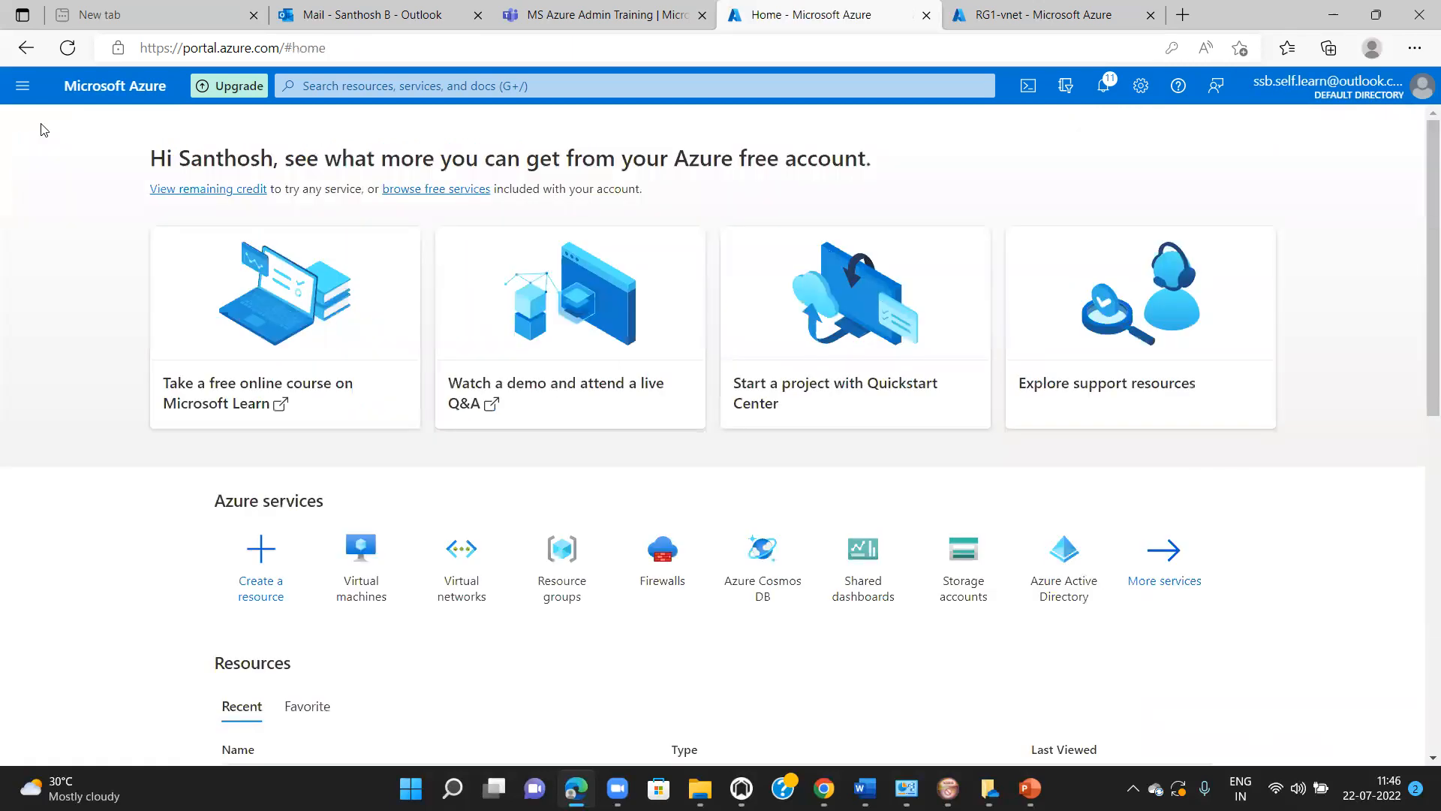
left_click(359, 563)
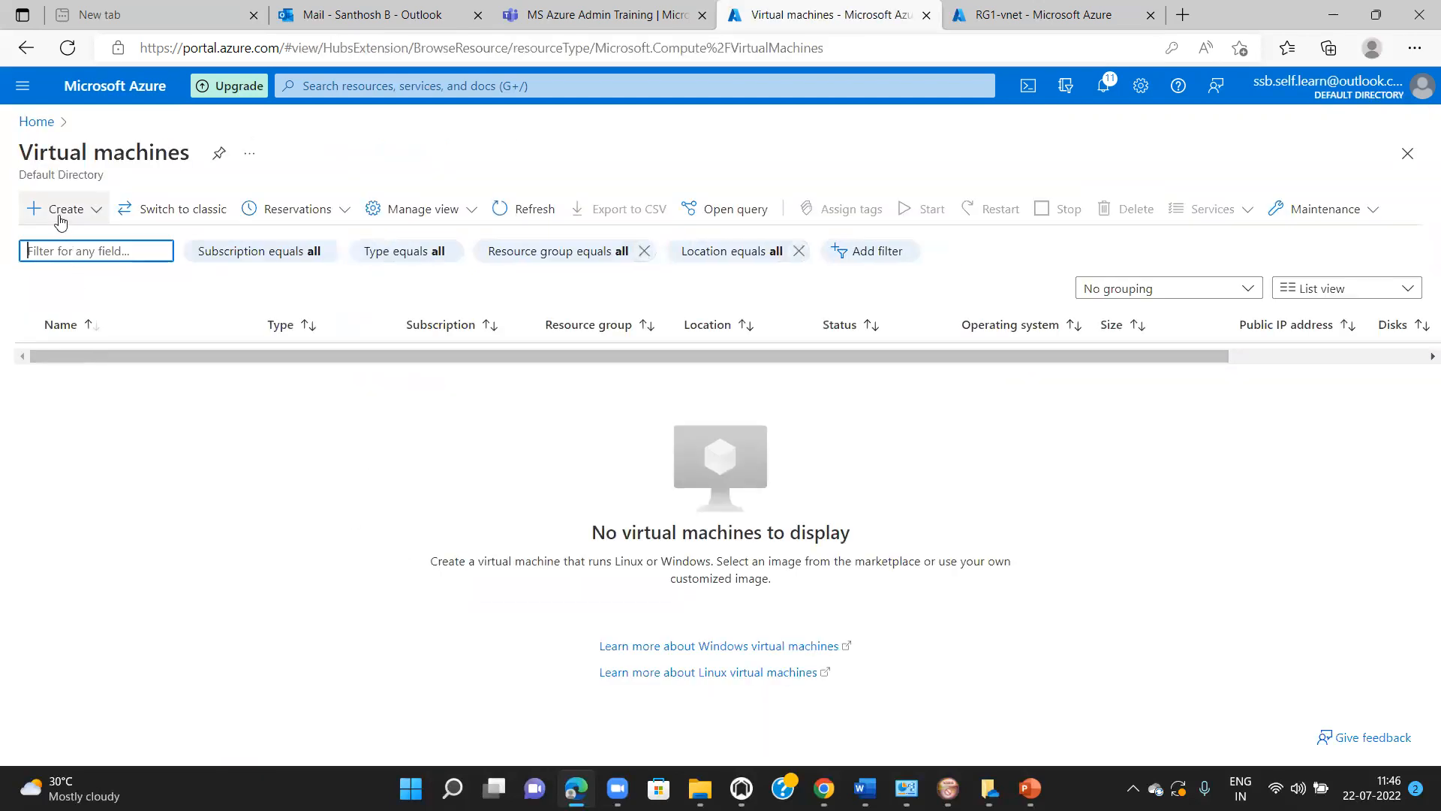
left_click(60, 219)
left_click(77, 240)
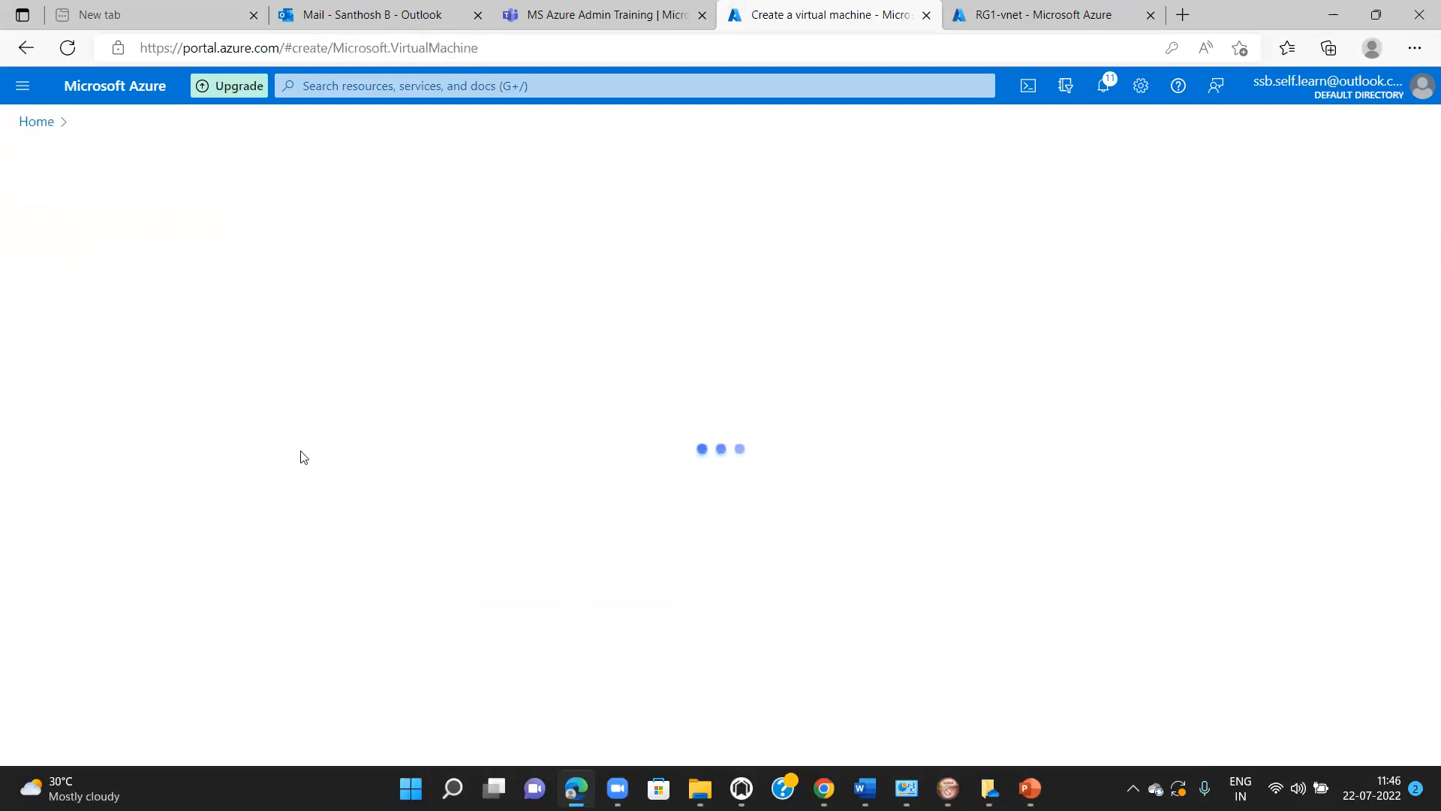
Step: Assign the virtual machine to resource group az-RG and name it dev-vm1
left_click(335, 518)
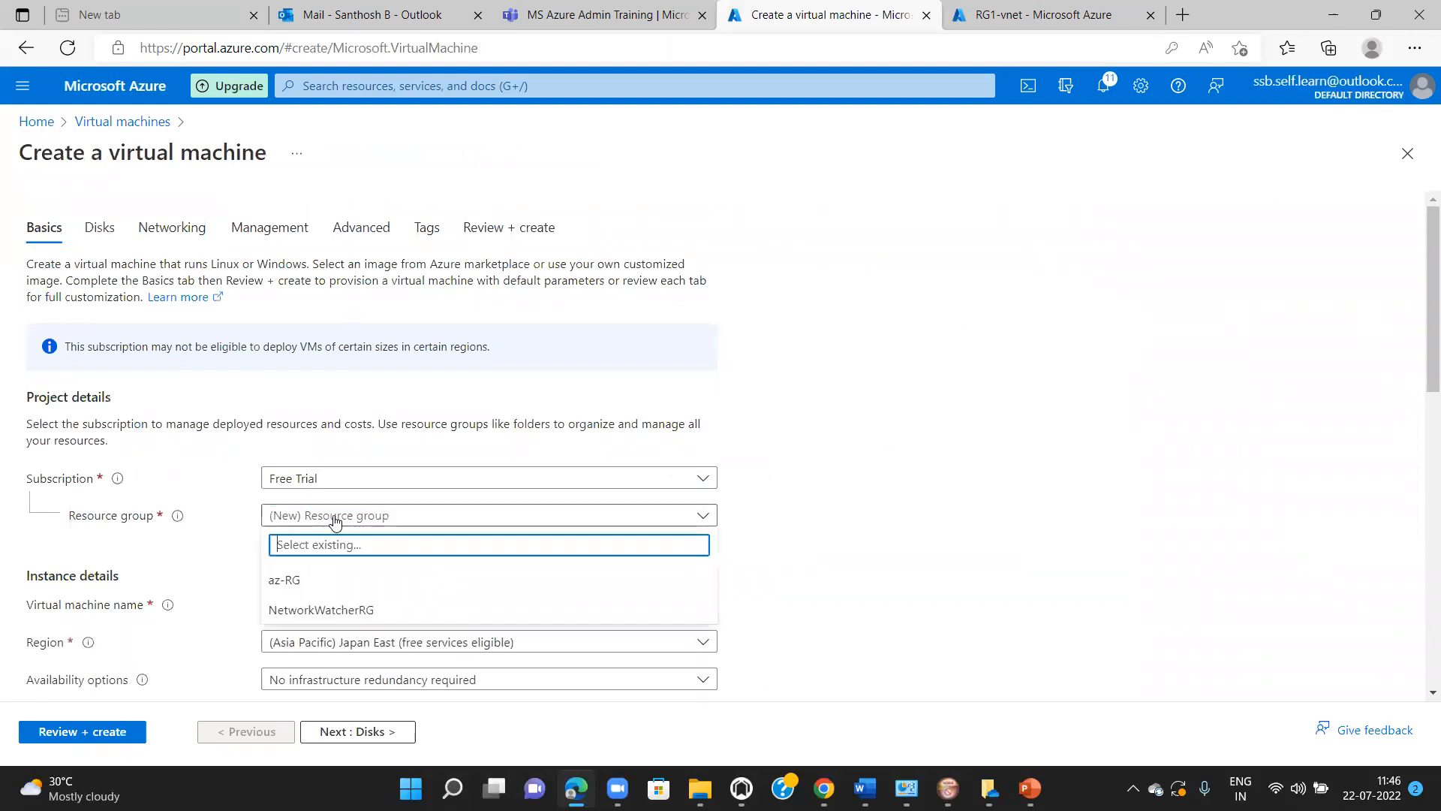
left_click(327, 582)
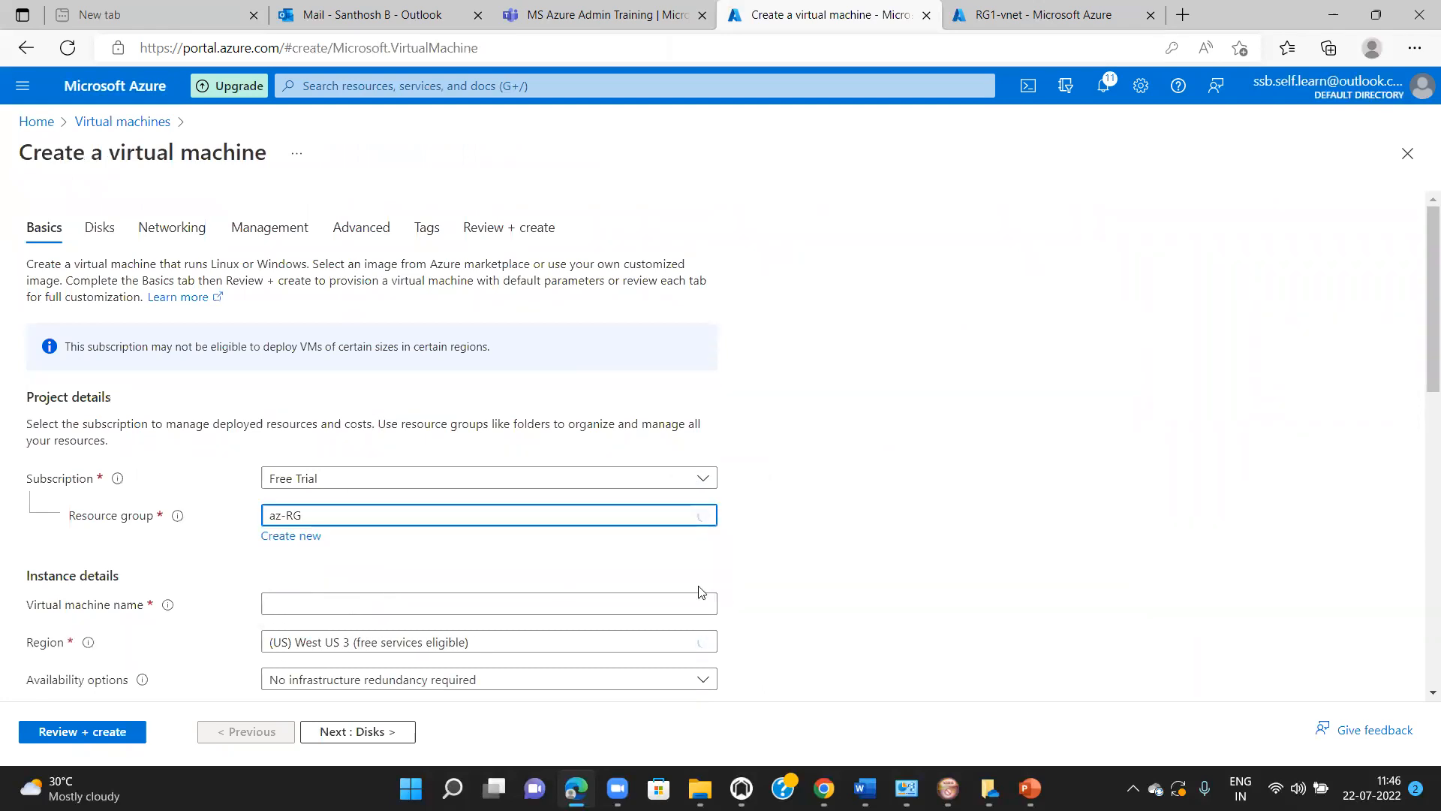
left_click(649, 604)
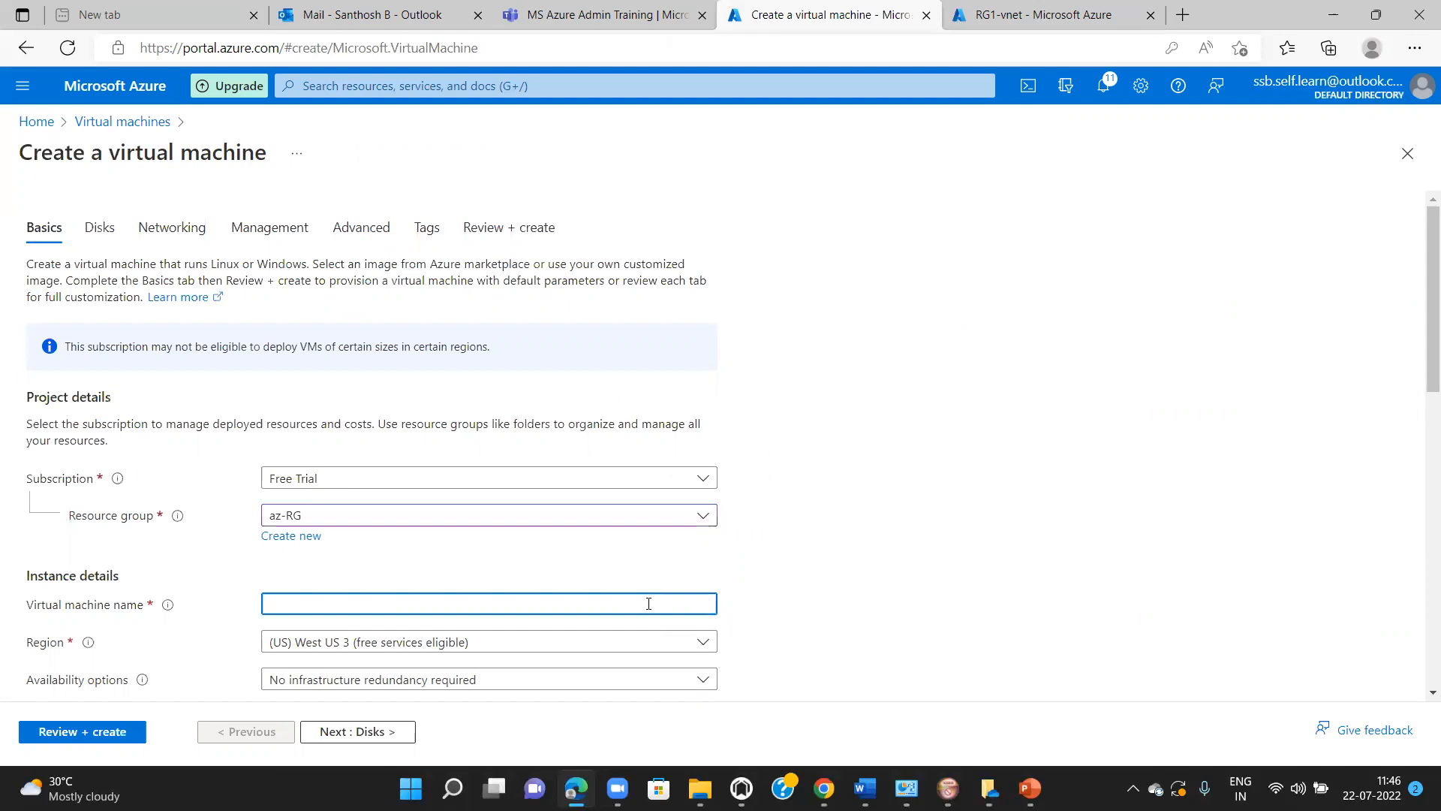
type("dev-vm1")
Step: Choose the Windows Server 2016 Datacenter - Gen2 image and the Standard_B1s size for the virtual machine
scroll(1421, 373, "down", 3)
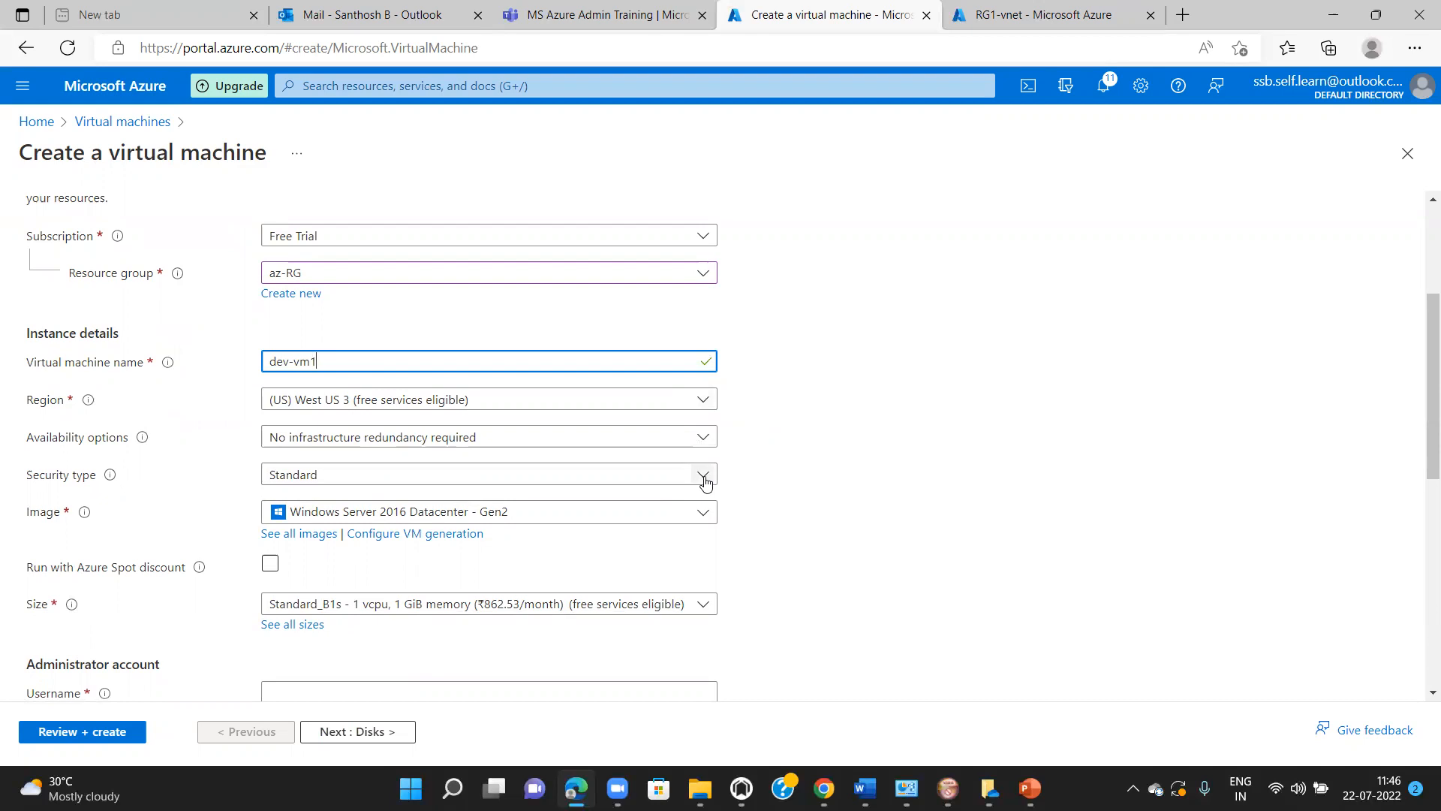
left_click(704, 514)
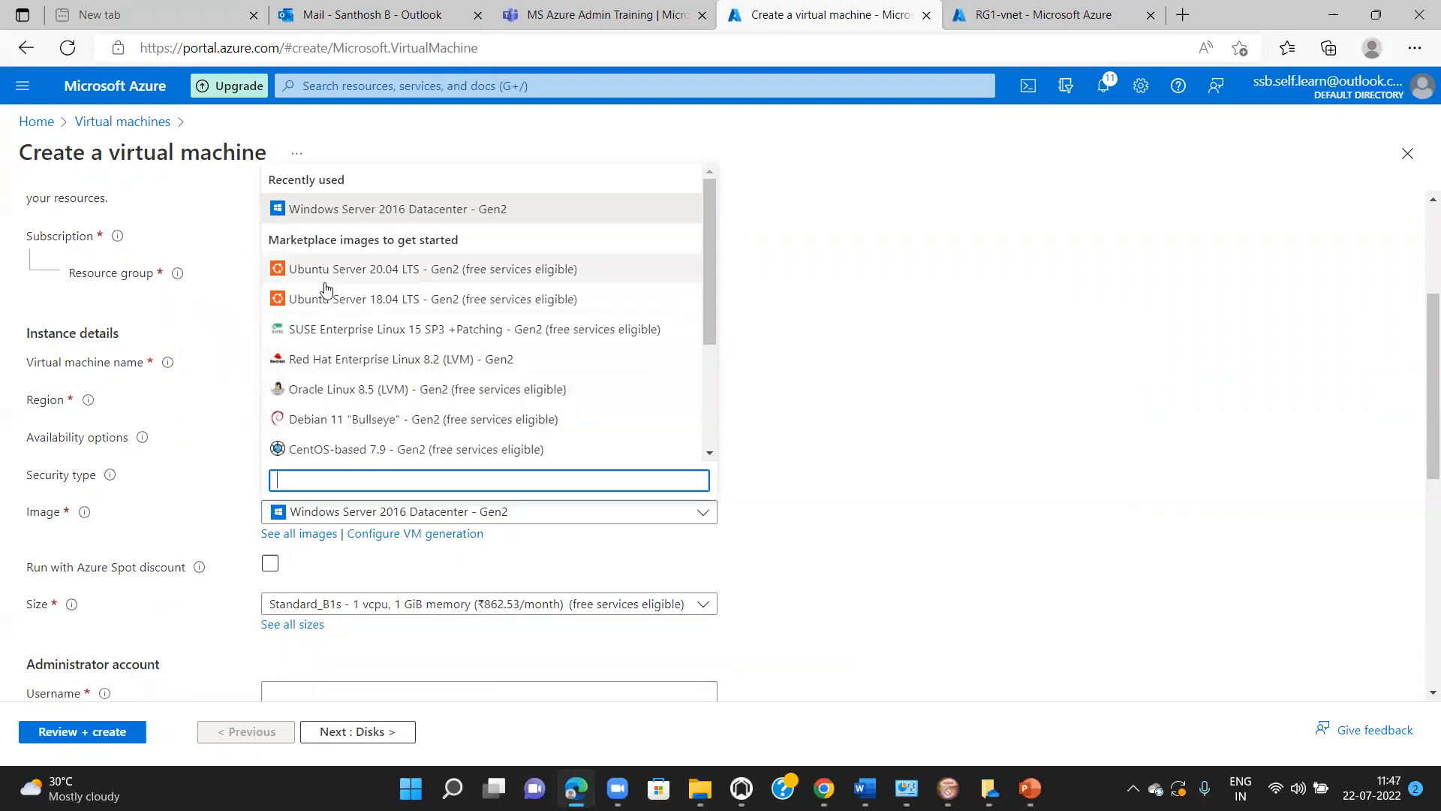
left_click_drag(711, 327, 685, 283)
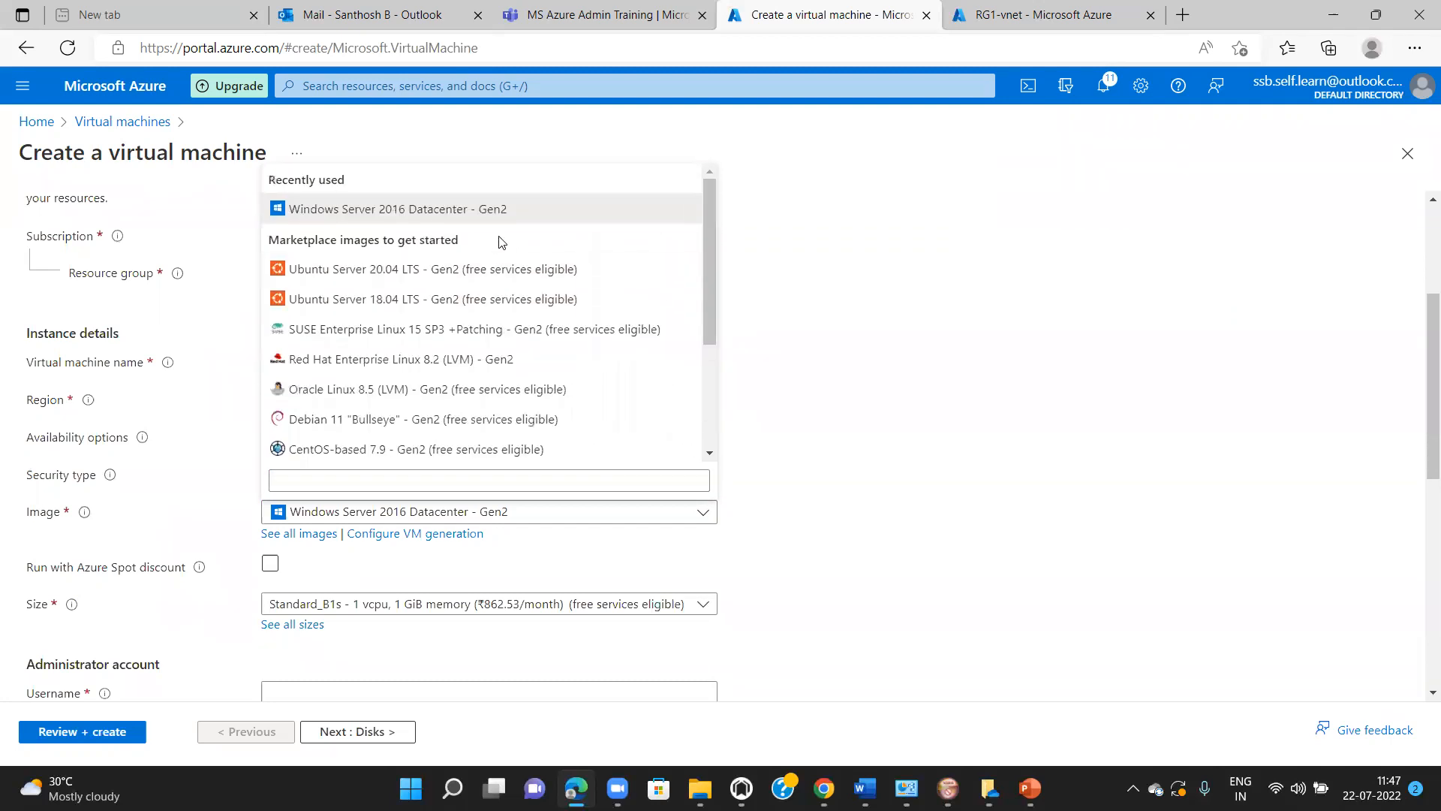
left_click(453, 215)
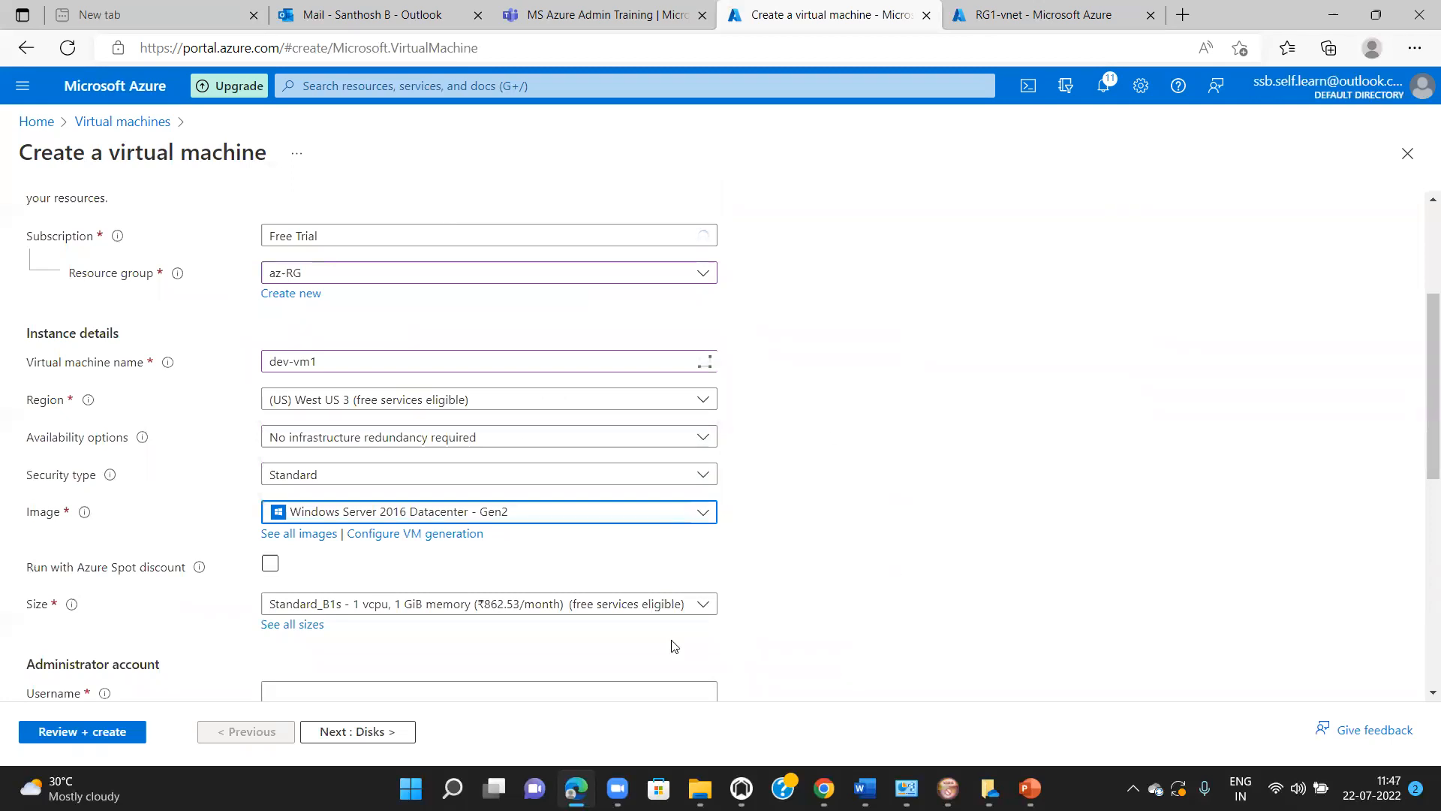
left_click(703, 606)
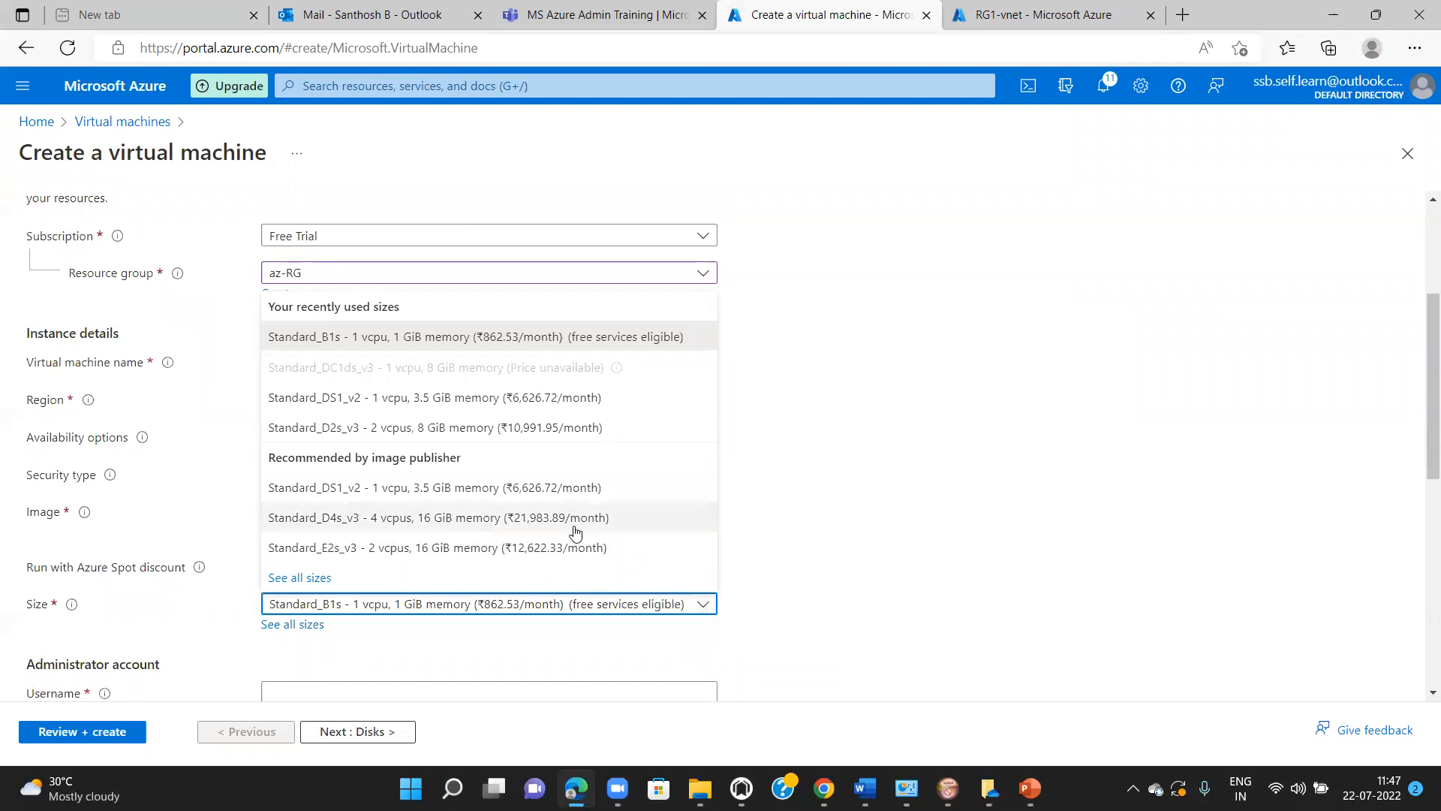
left_click(569, 345)
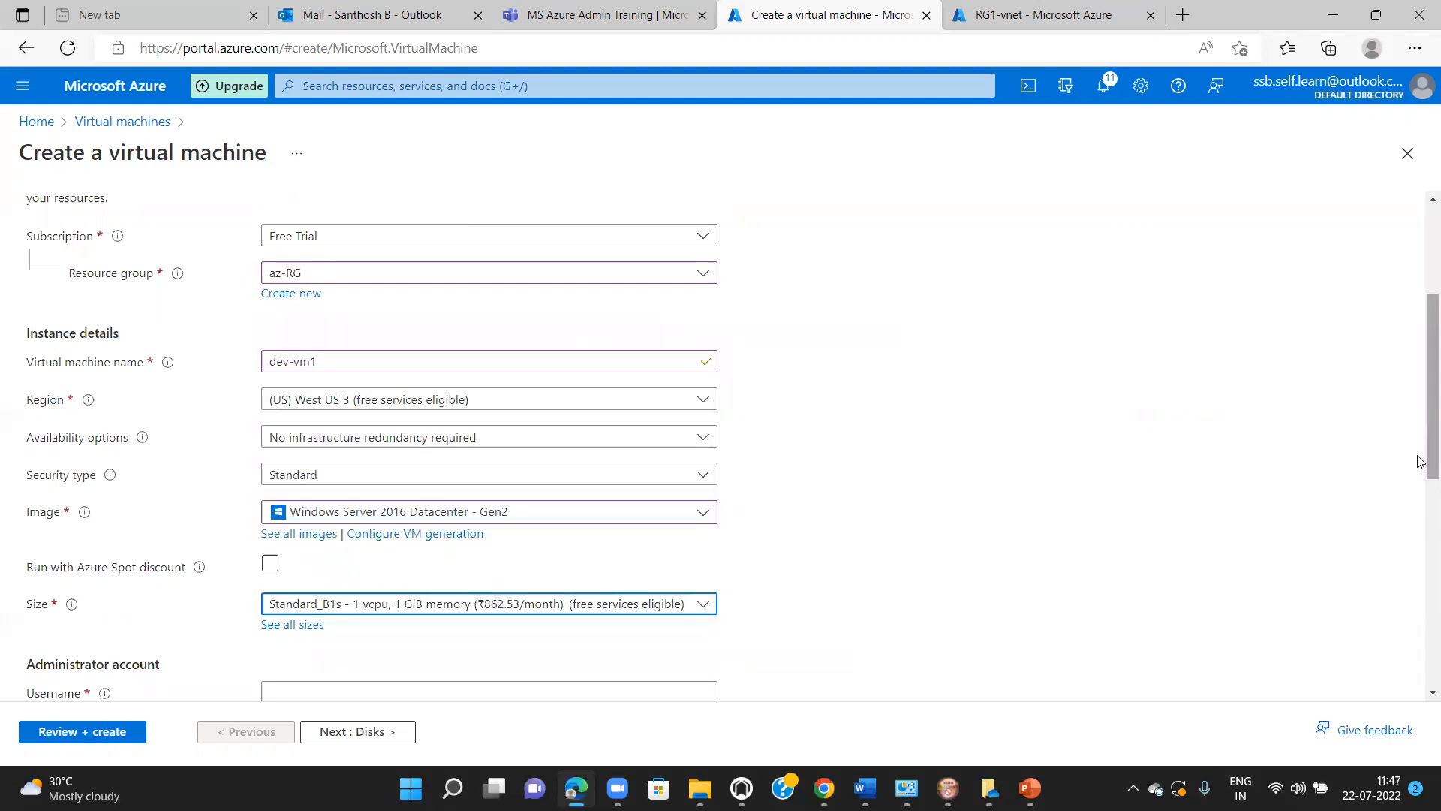
Step: Set the administrator username to vmadmin, then enter and confirm the administrator account password
left_click_drag(1420, 458, 1419, 579)
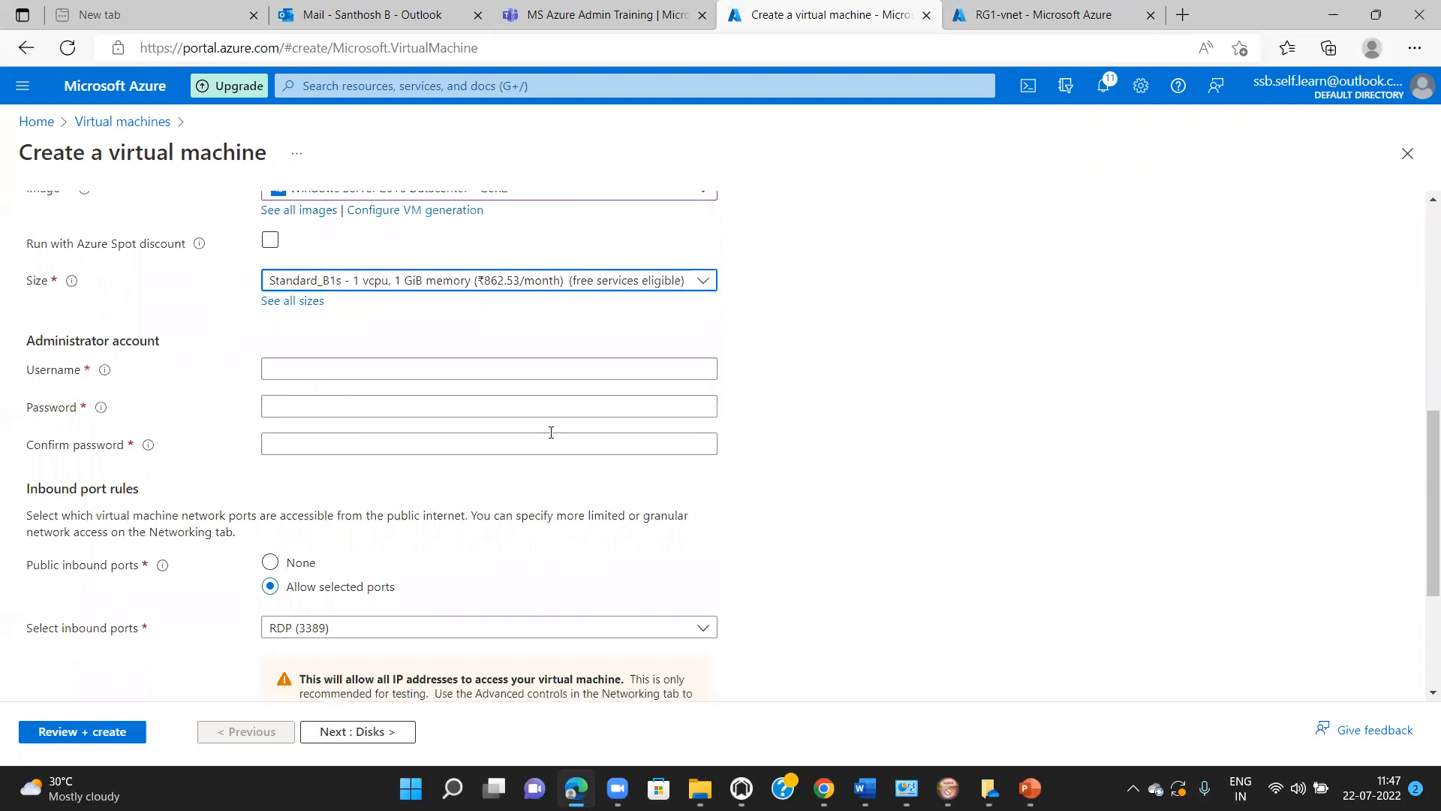
left_click(445, 366)
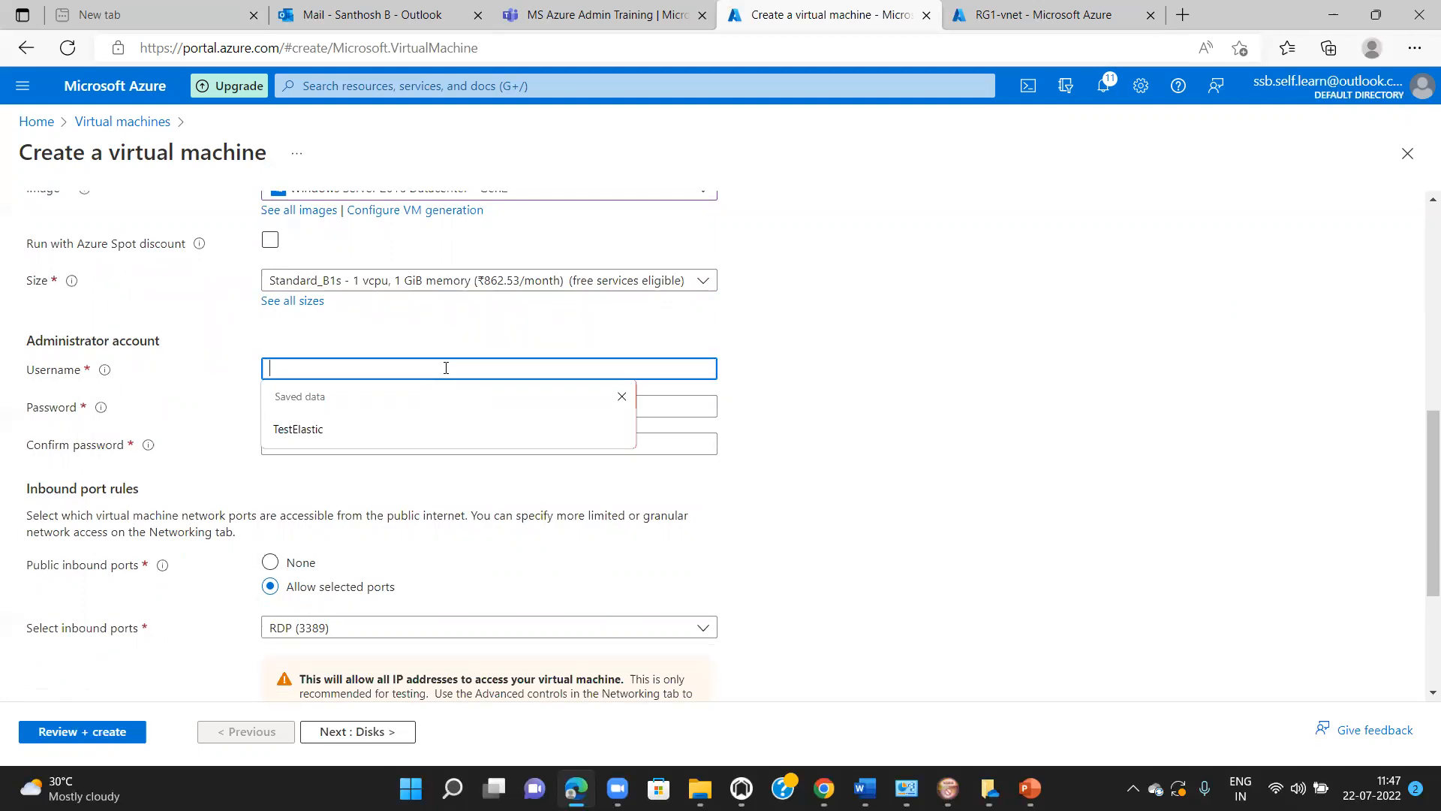
type("vmadmin")
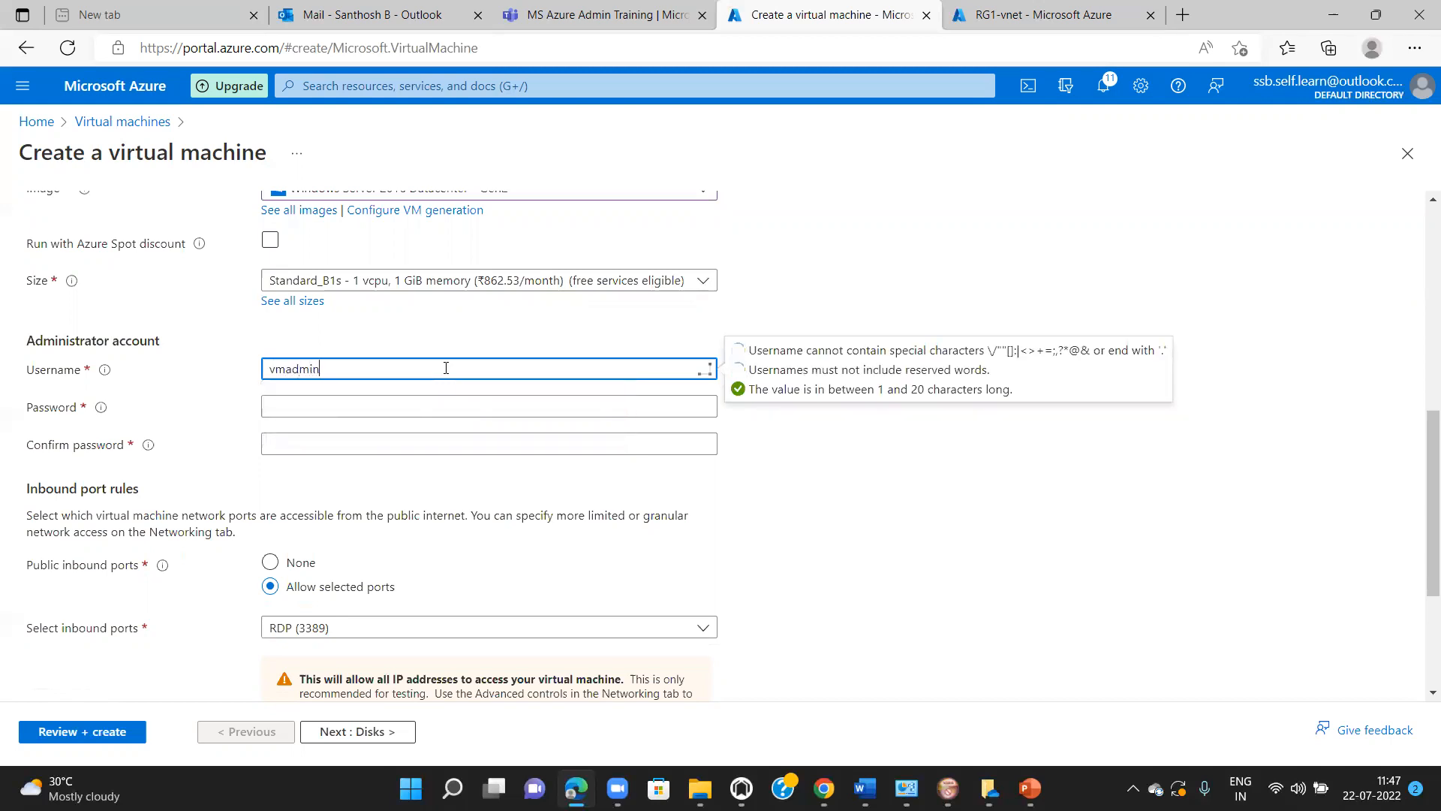
key("Tab")
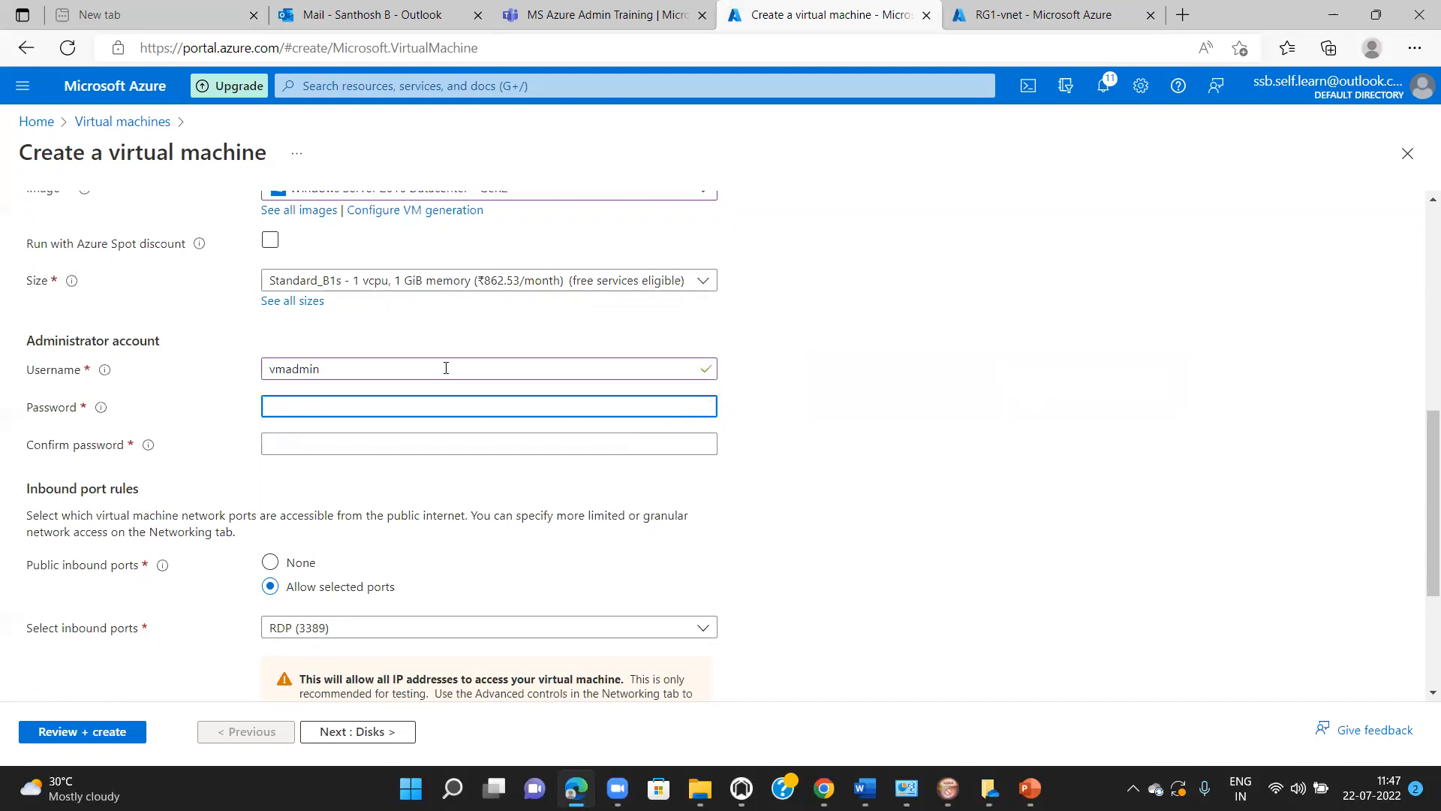
type("****")
left_click(434, 439)
type("*******")
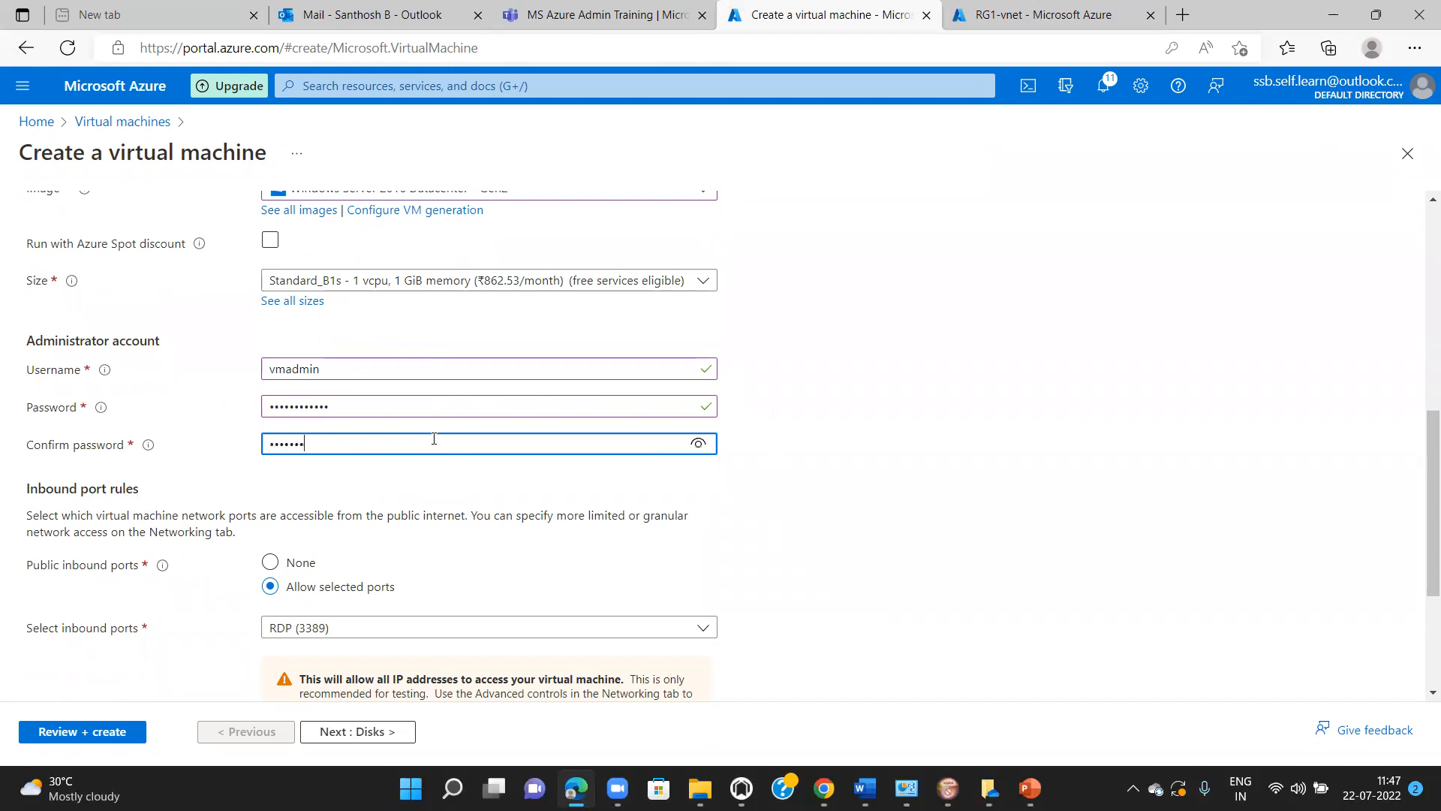
type("*****")
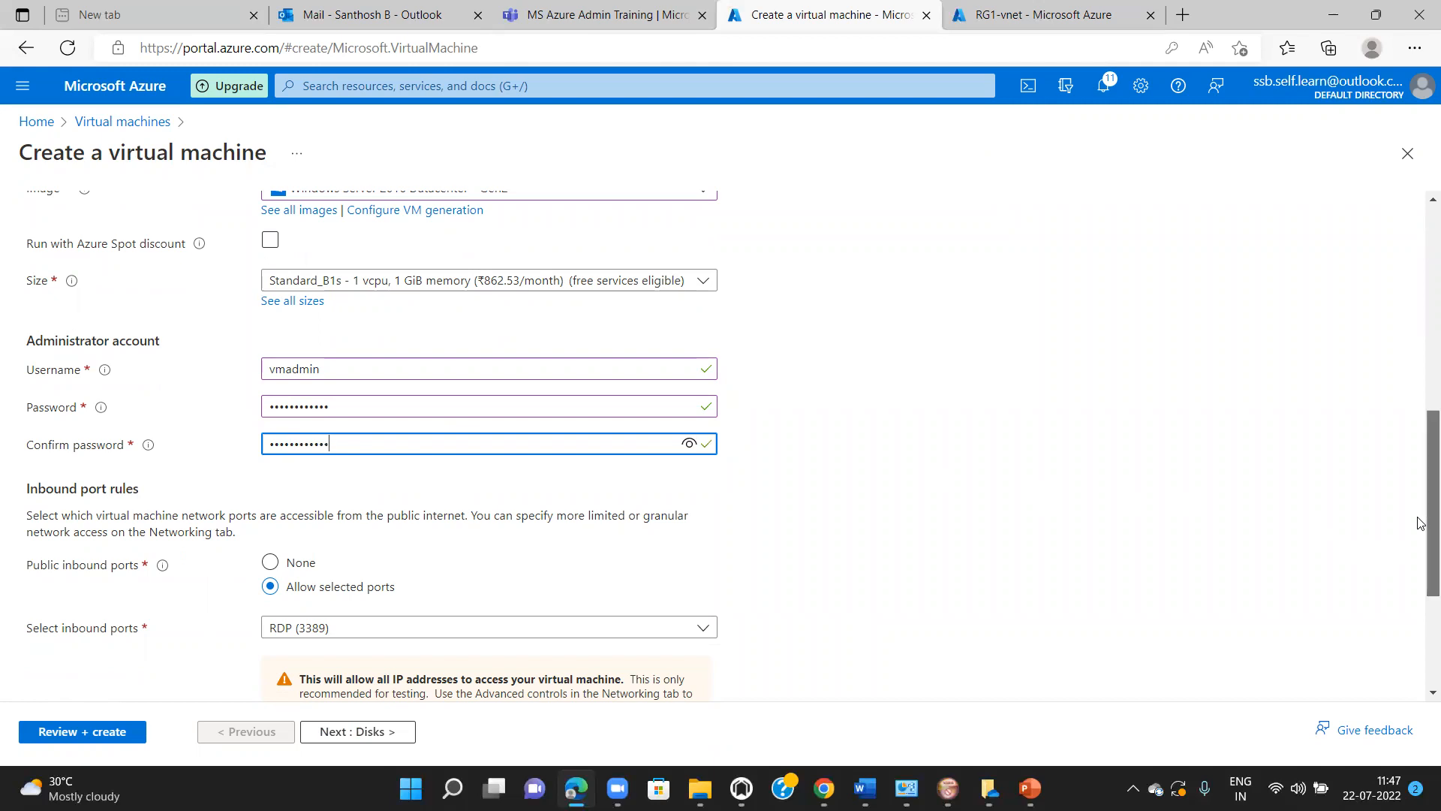
Step: Set the virtual machine's public inbound ports to None
scroll(1422, 525, "down", 2)
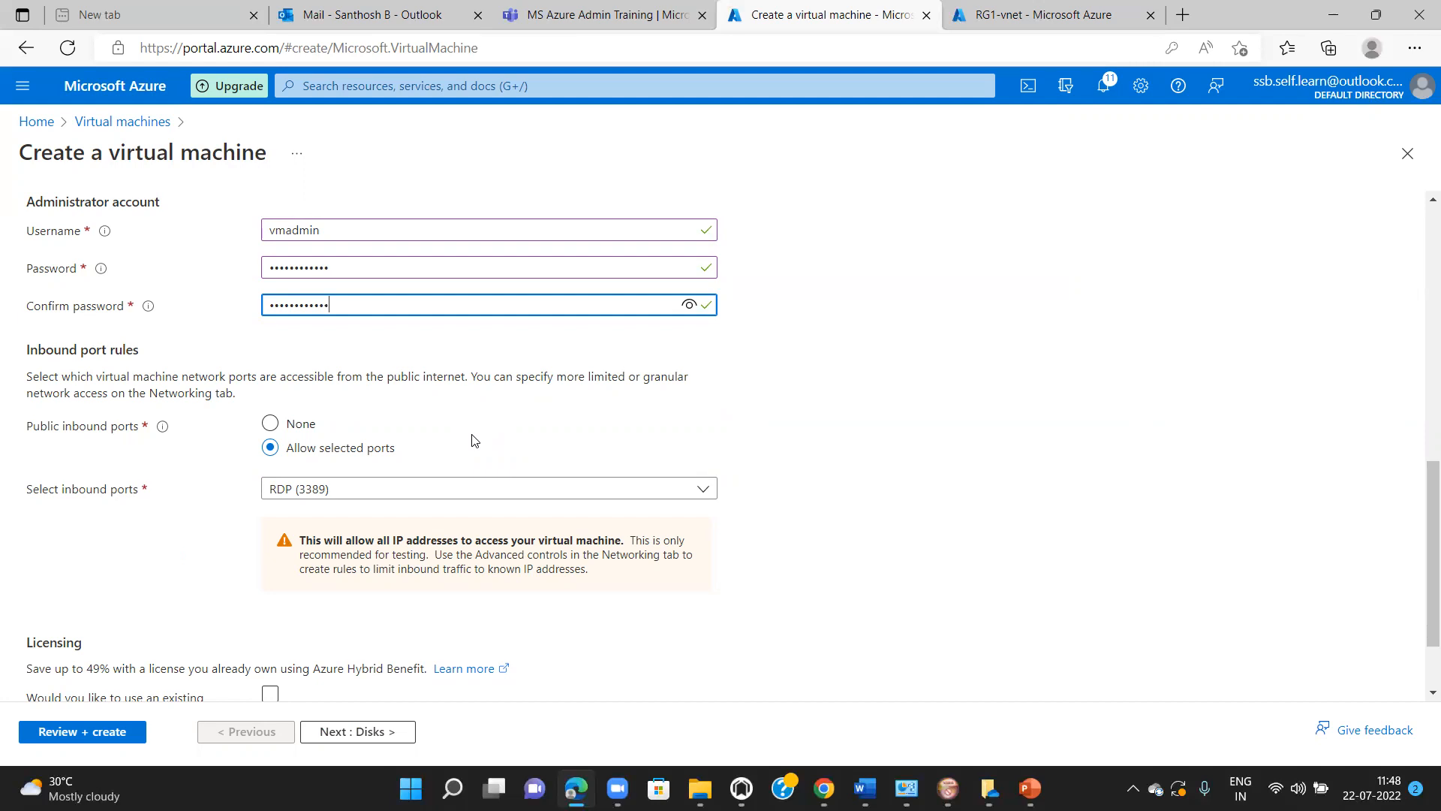
left_click(270, 425)
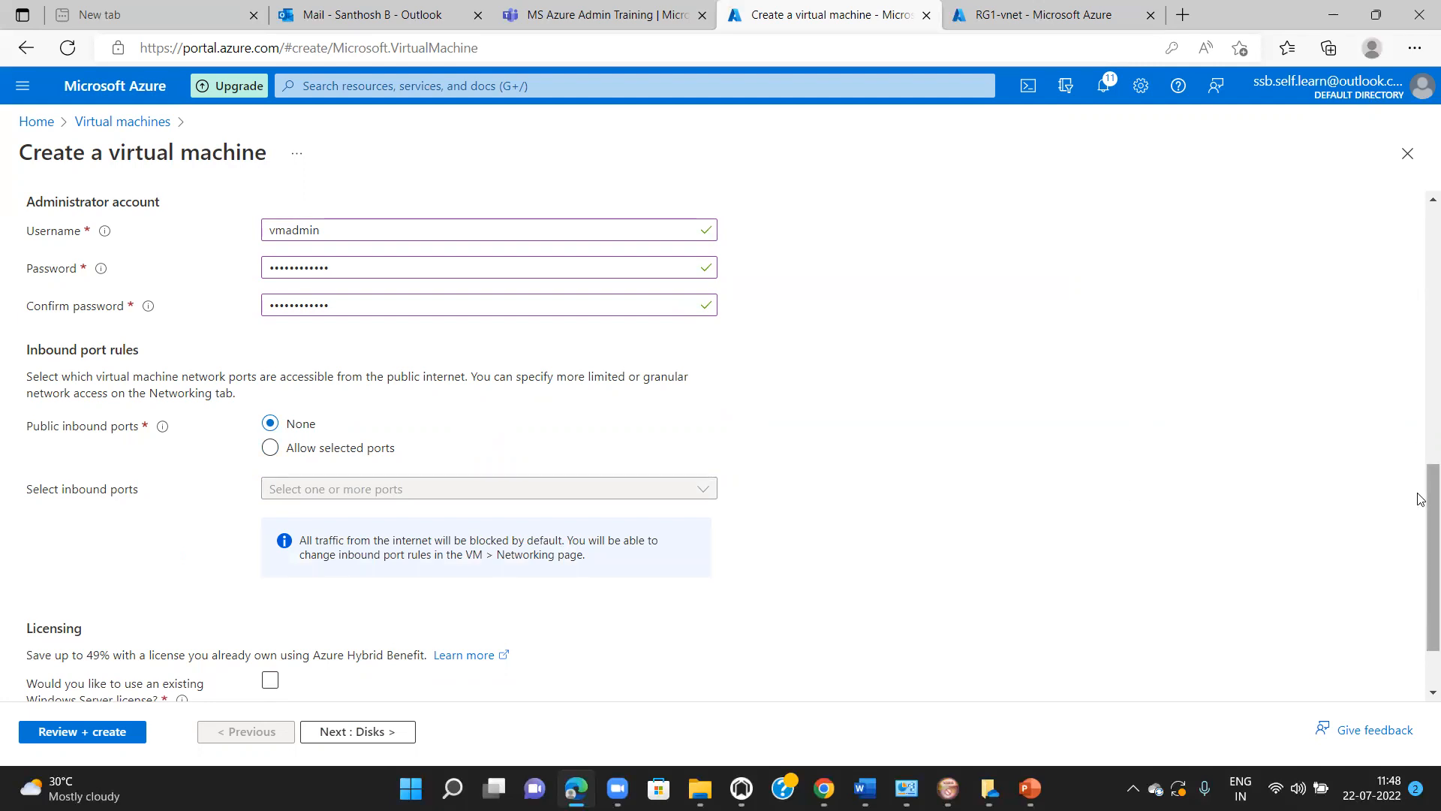
scroll(1421, 501, "down", 1)
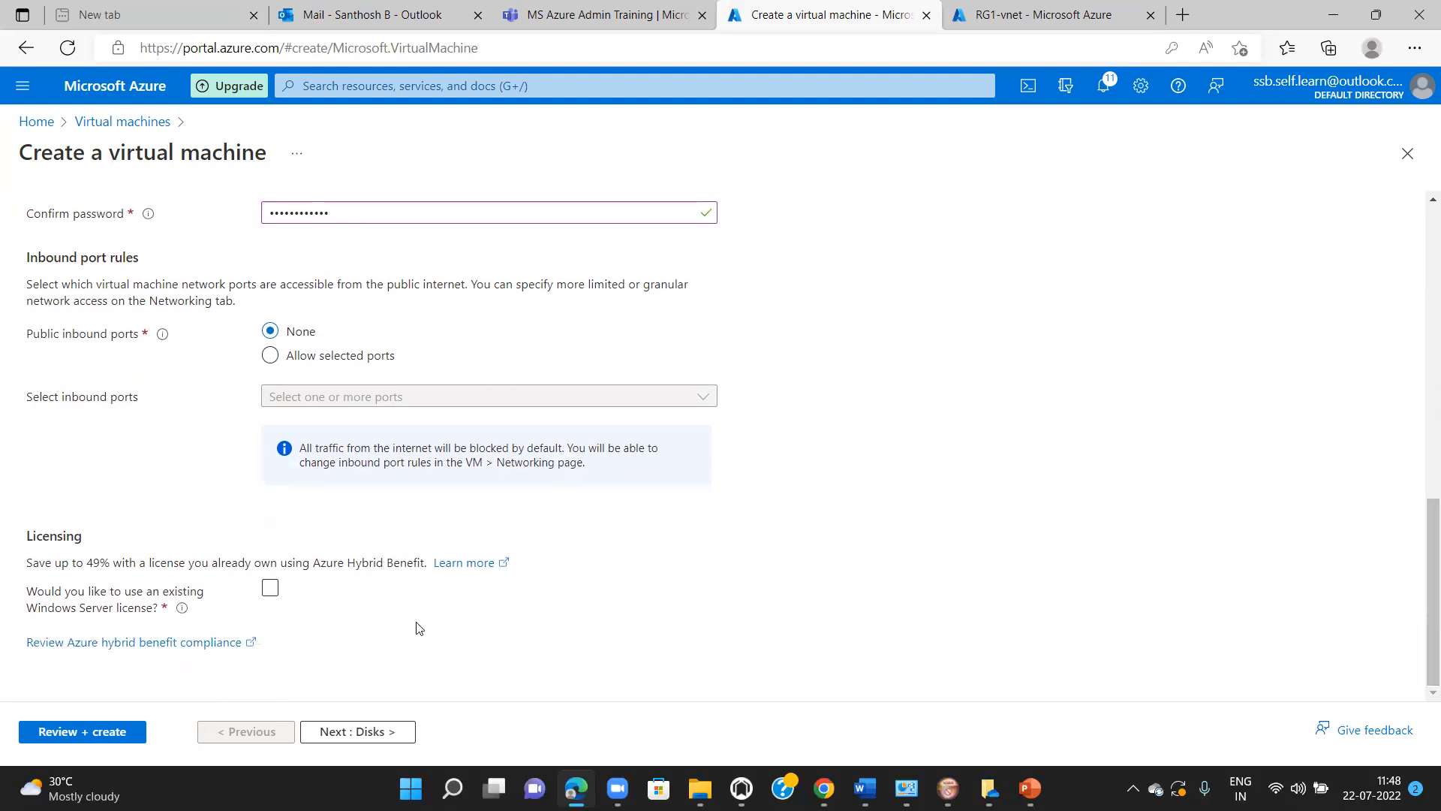
left_click(309, 598)
Step: Proceed to the disk settings and set the OS disk type to Standard HDD (locally-redundant storage)
left_click(378, 732)
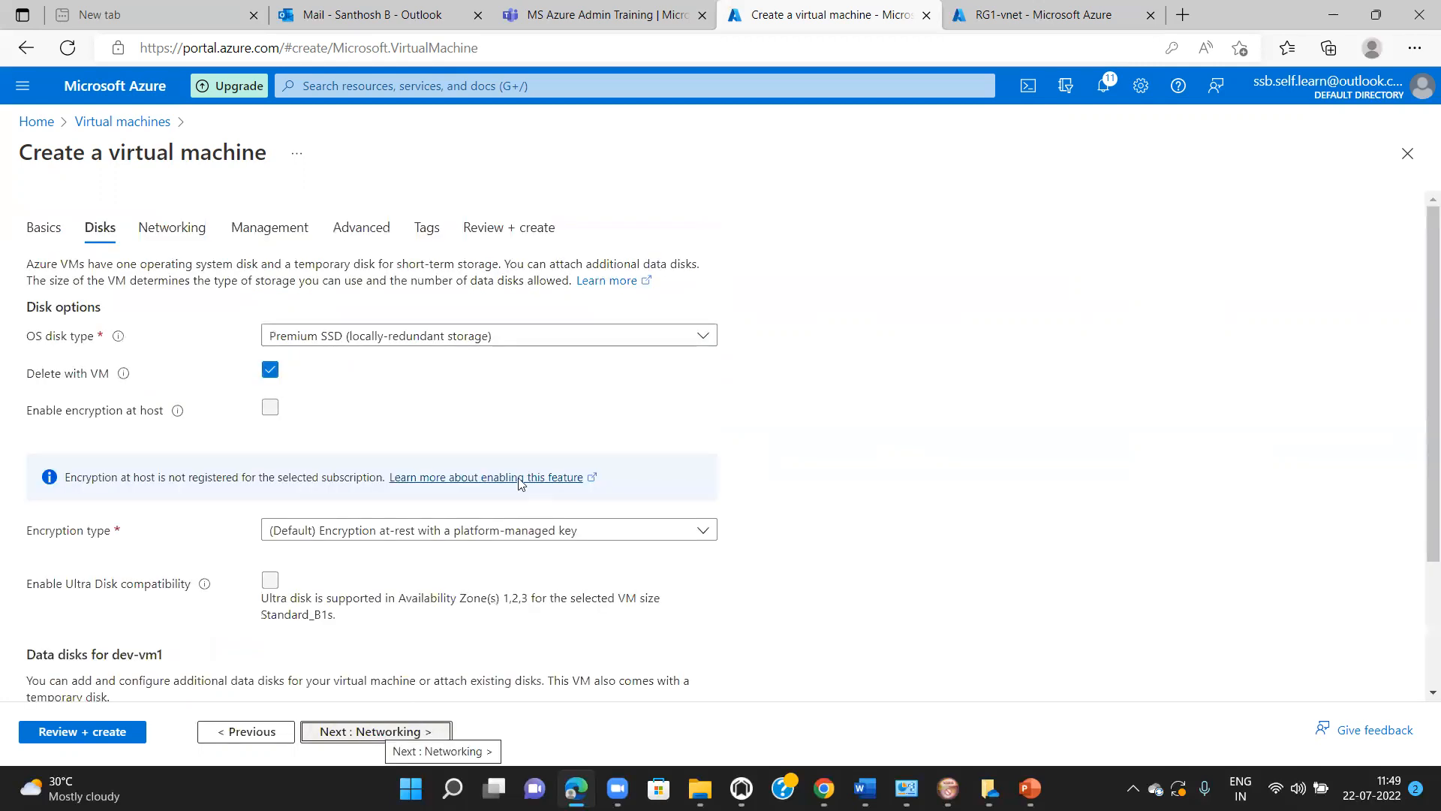
left_click(698, 338)
left_click(523, 524)
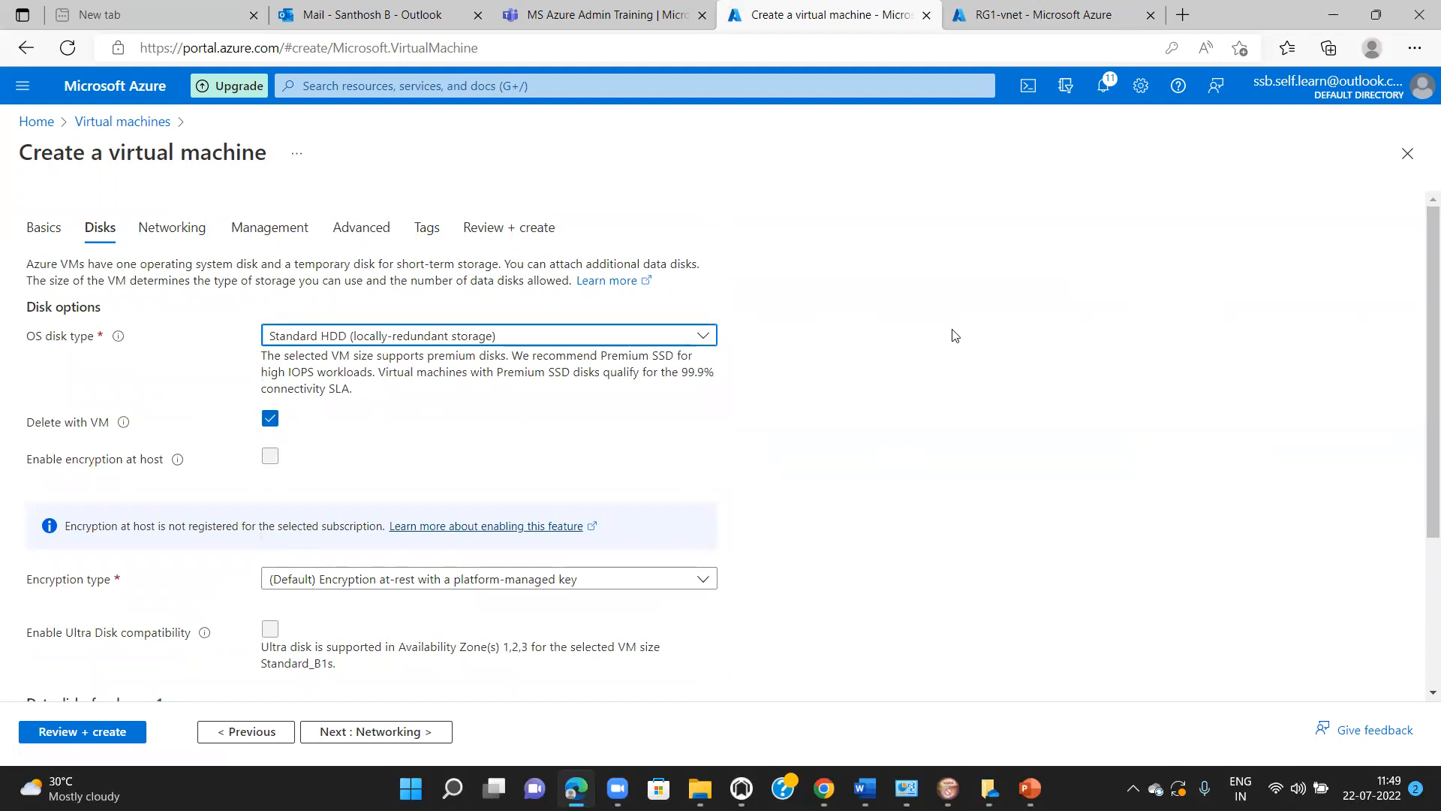
Step: Proceed to the networking settings and connect the virtual machine to Dev-VNet1 with subnet snet-vm (10.0.1.0/24)
left_click_drag(1419, 356, 1419, 449)
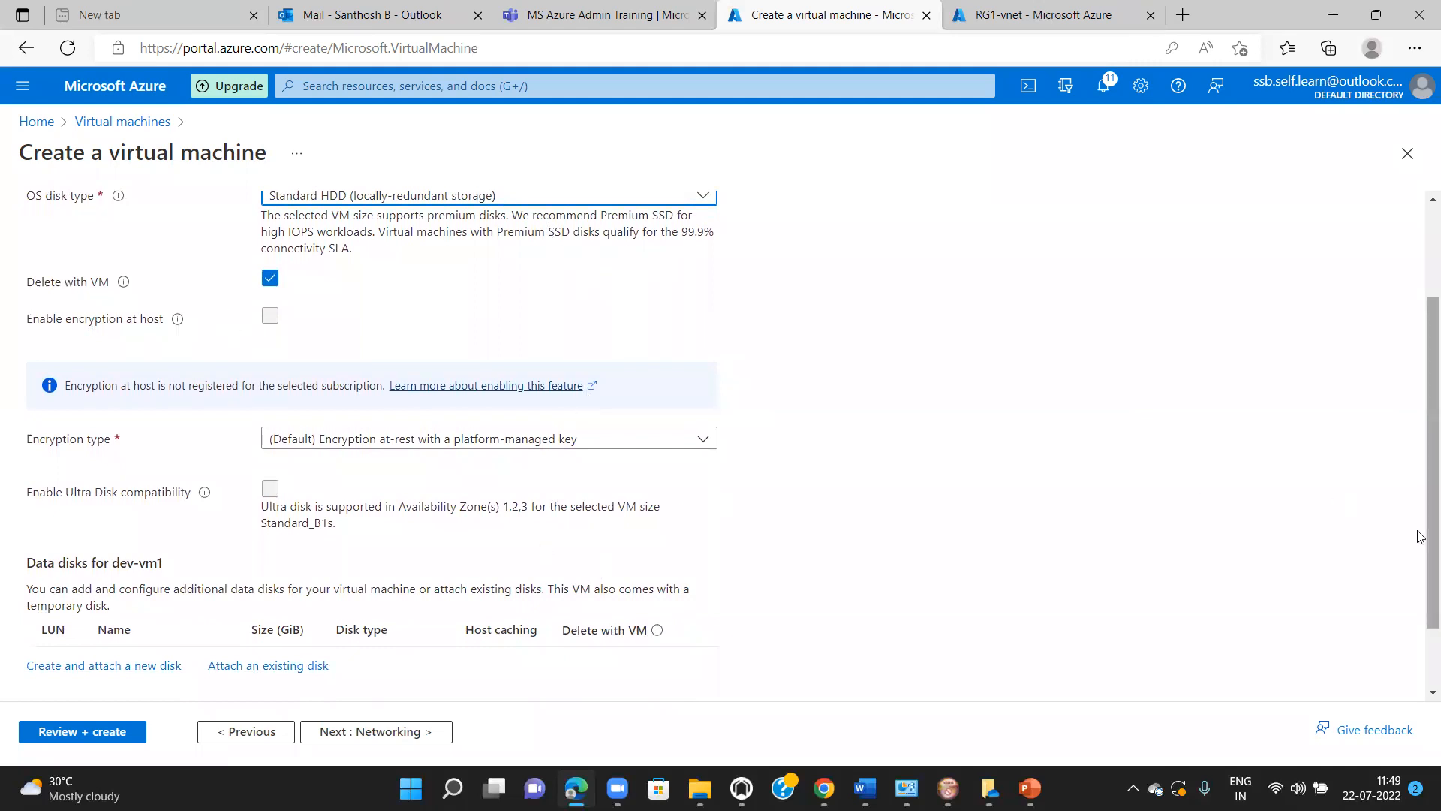
left_click_drag(1419, 536, 1419, 592)
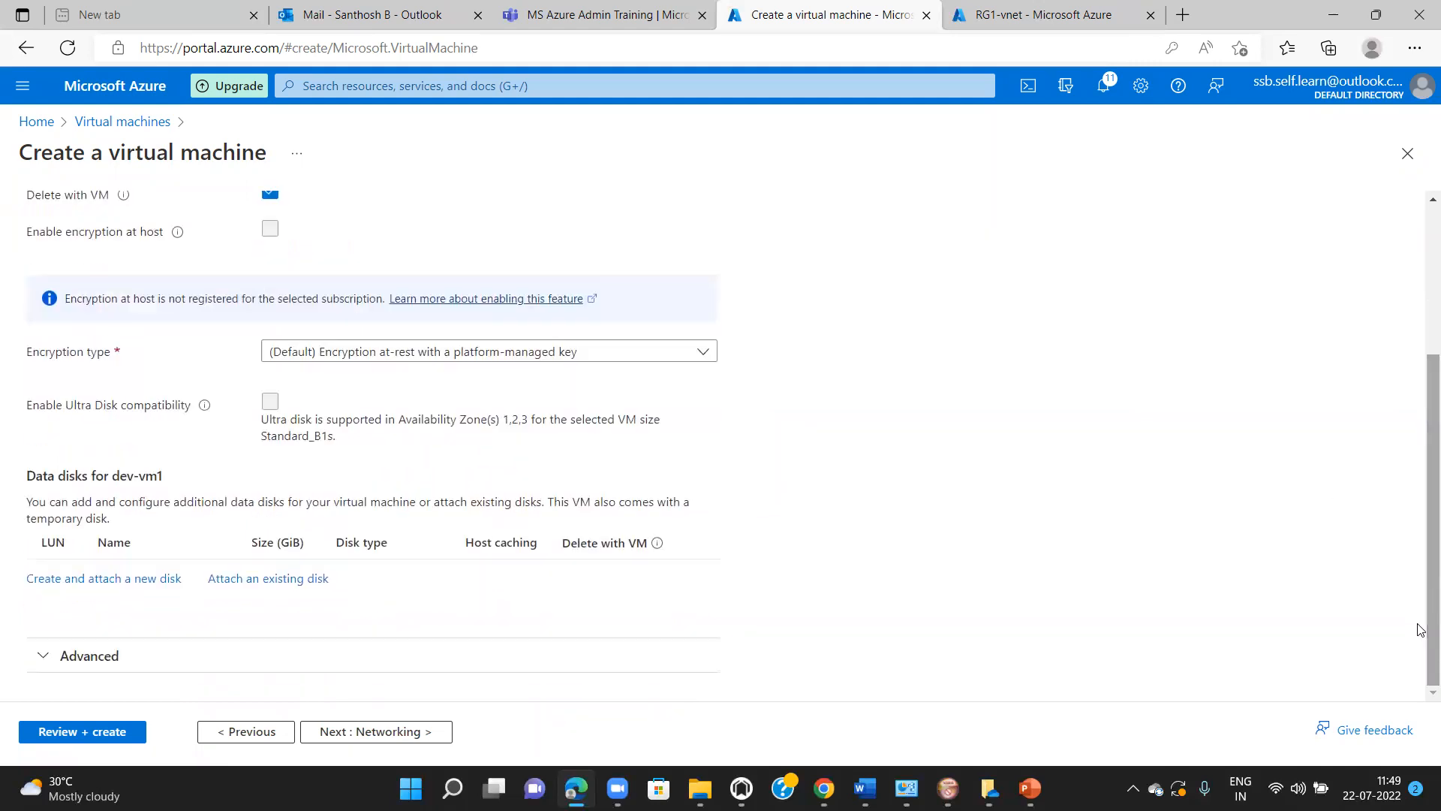
left_click(381, 735)
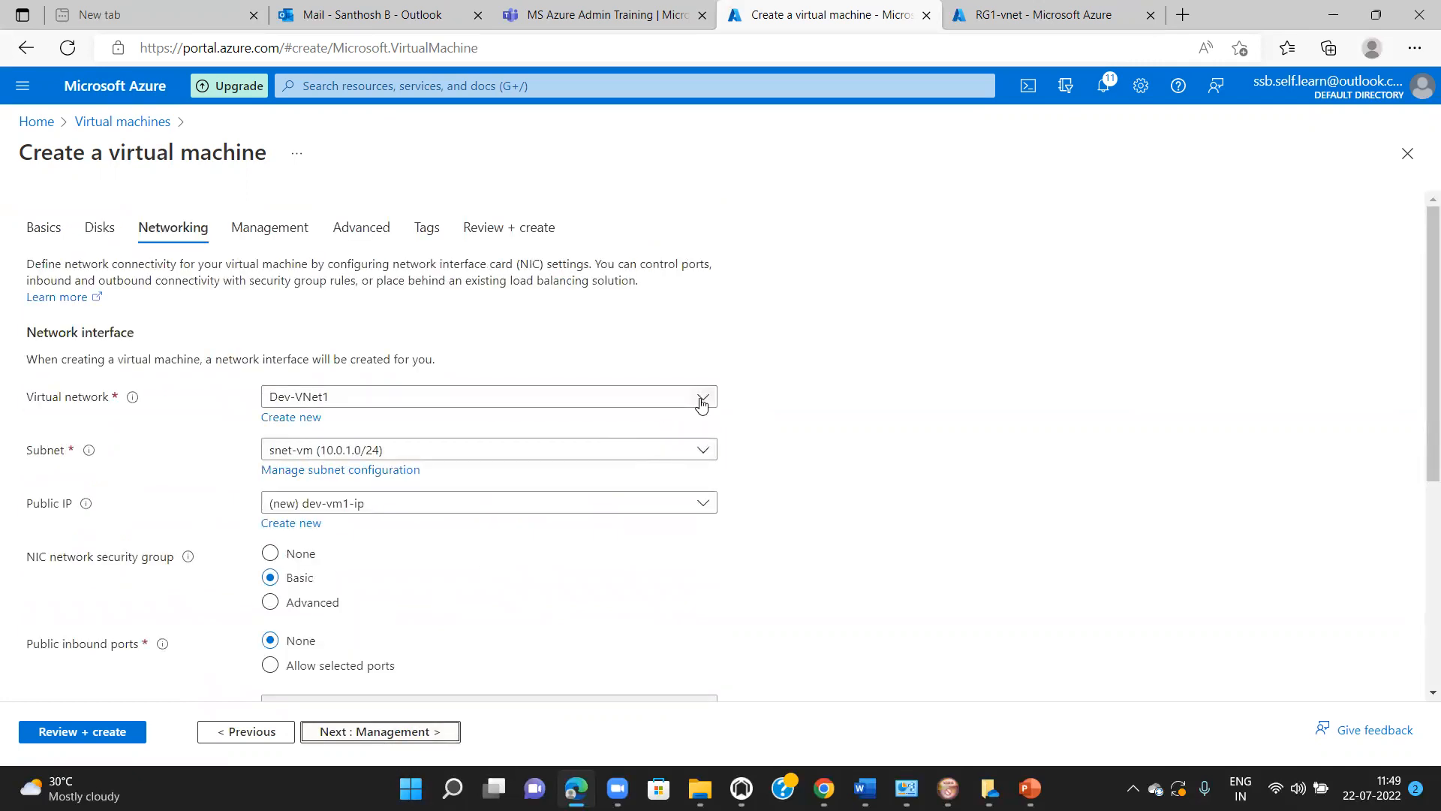
left_click(701, 406)
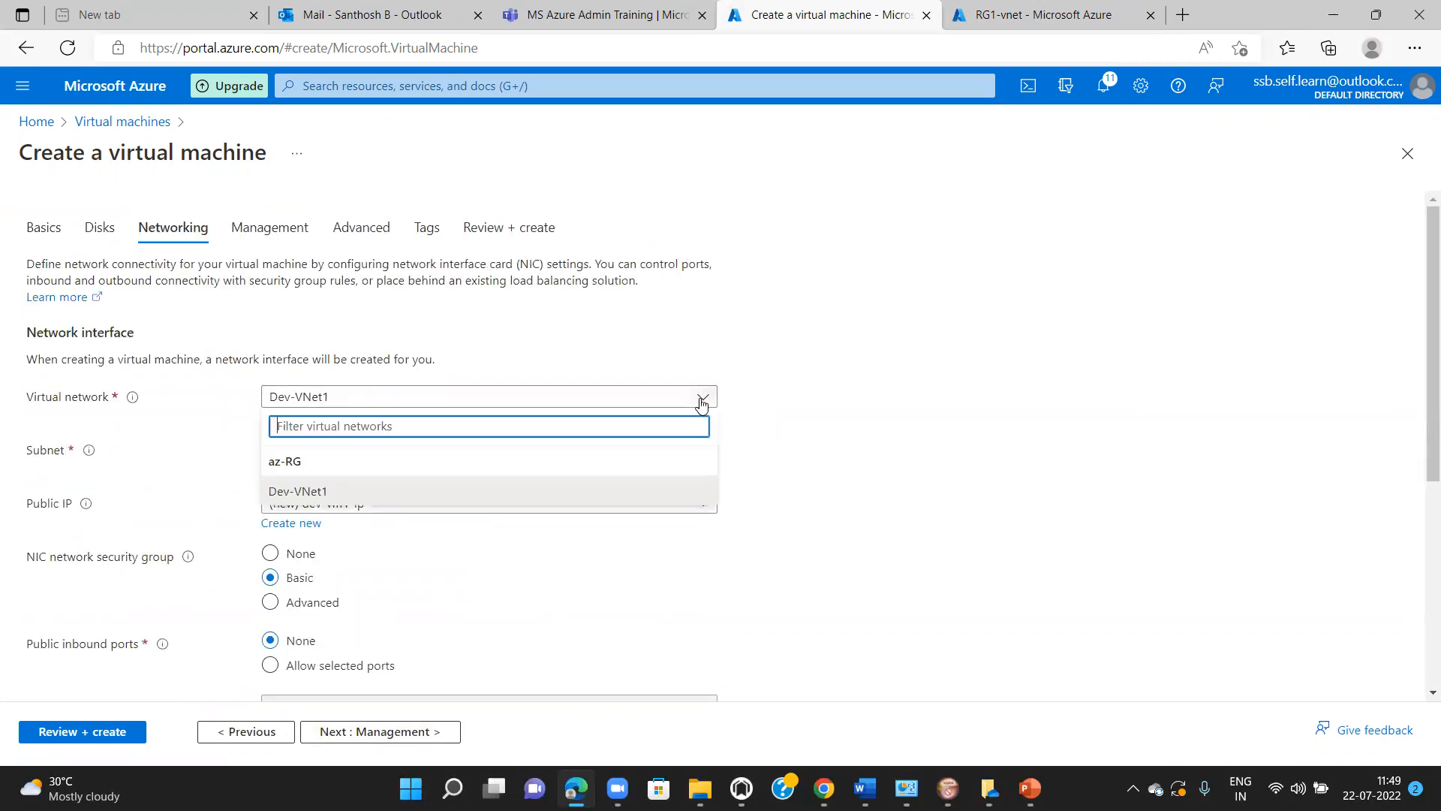
left_click(348, 497)
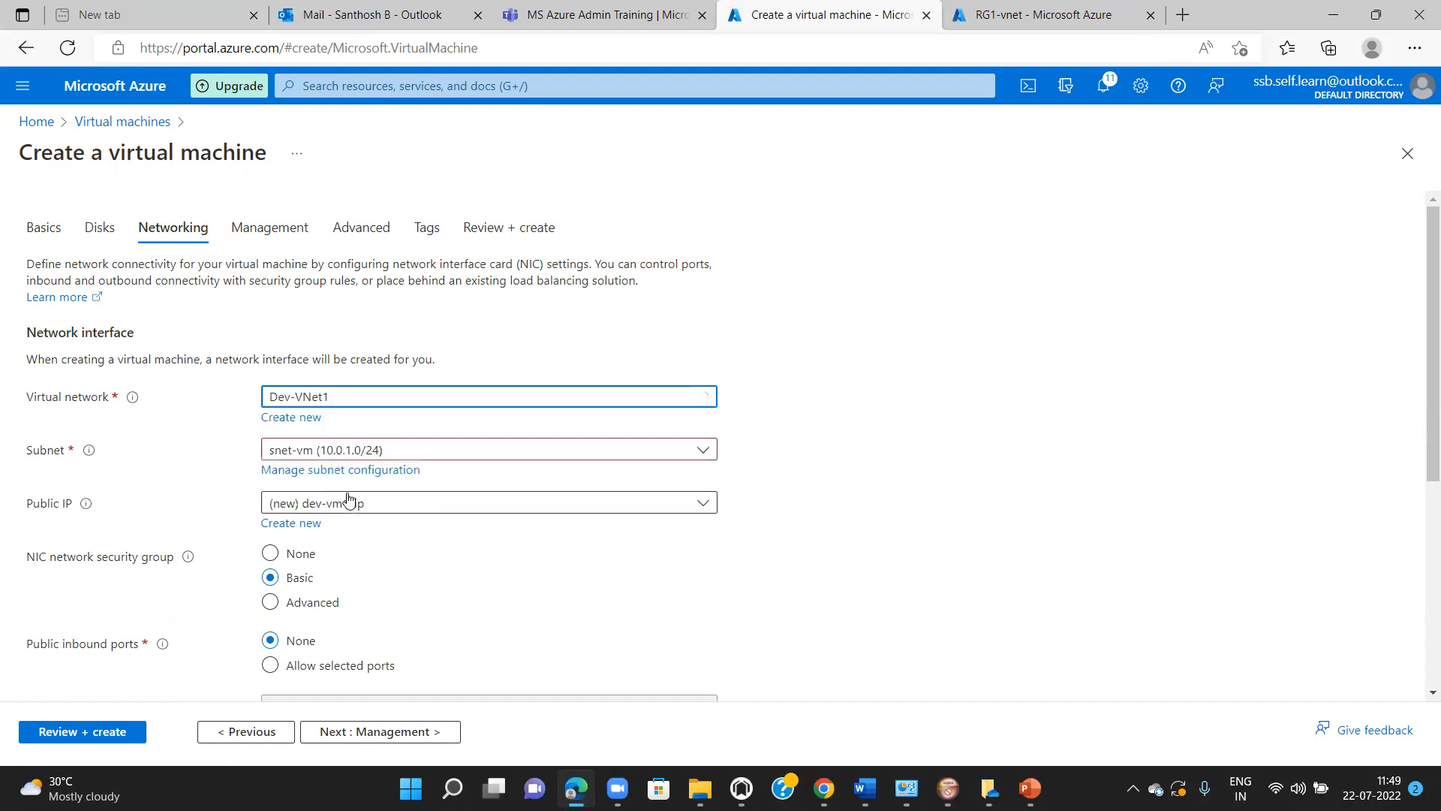
left_click(702, 451)
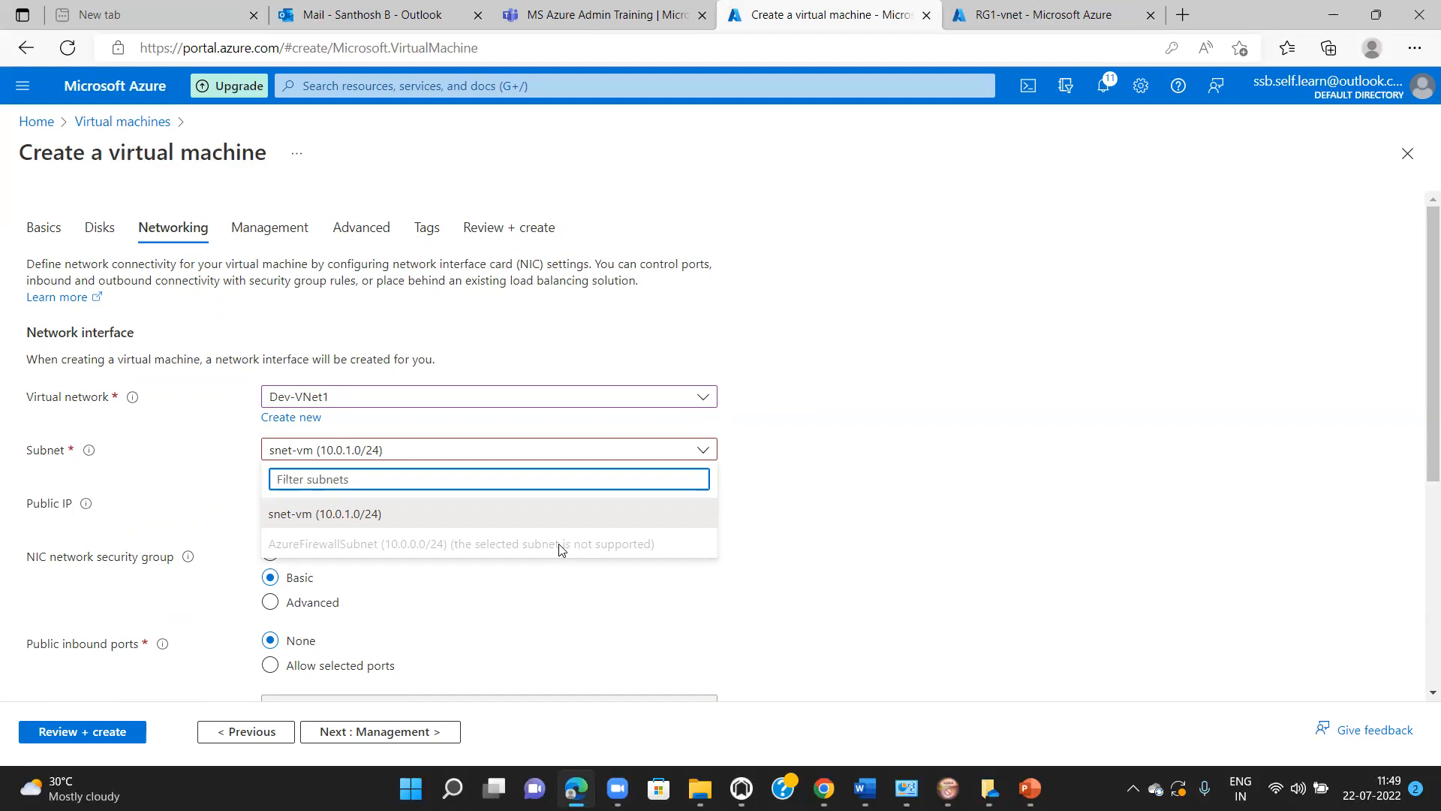
left_click(368, 519)
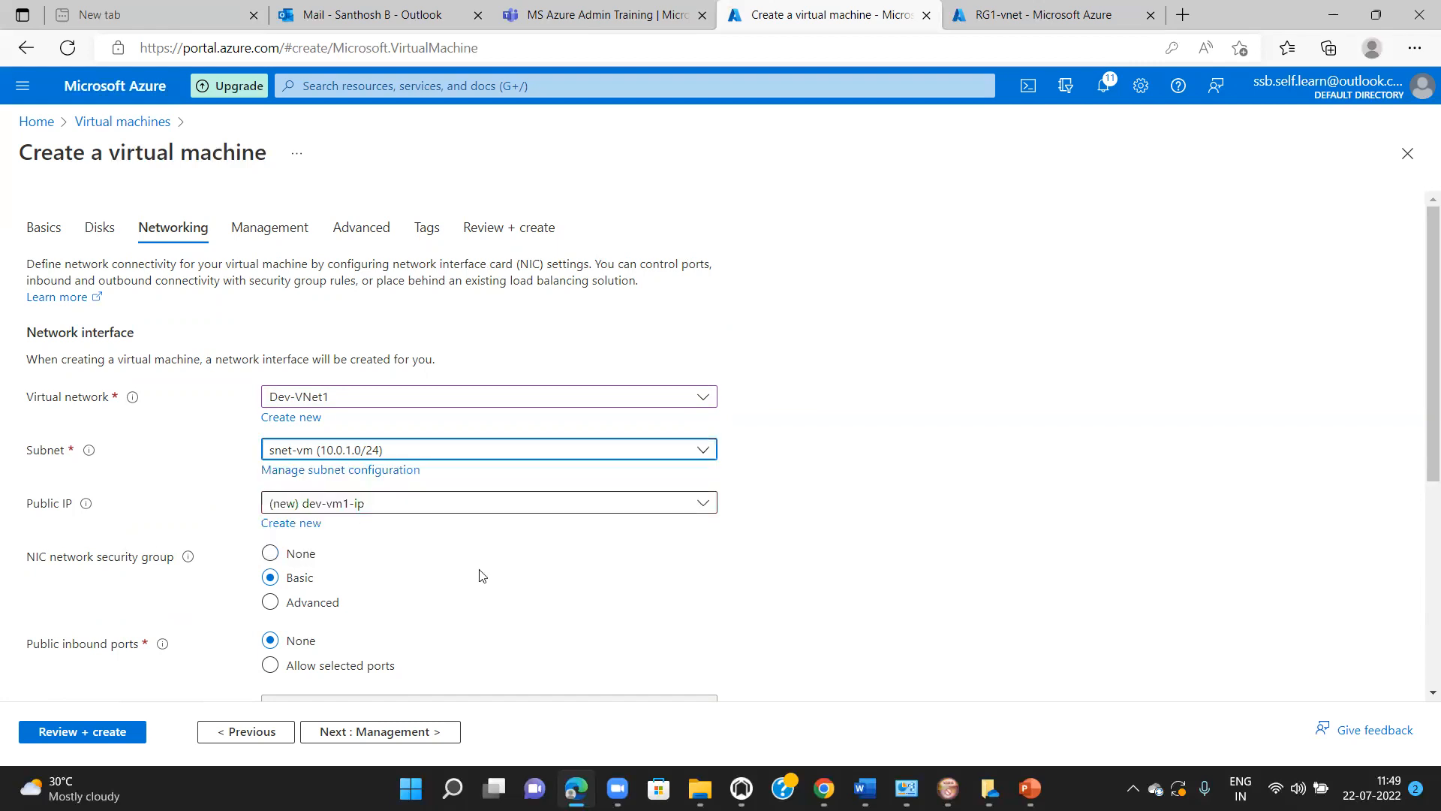
Step: Set the virtual machine's public IP to None in the network interface settings
left_click(702, 509)
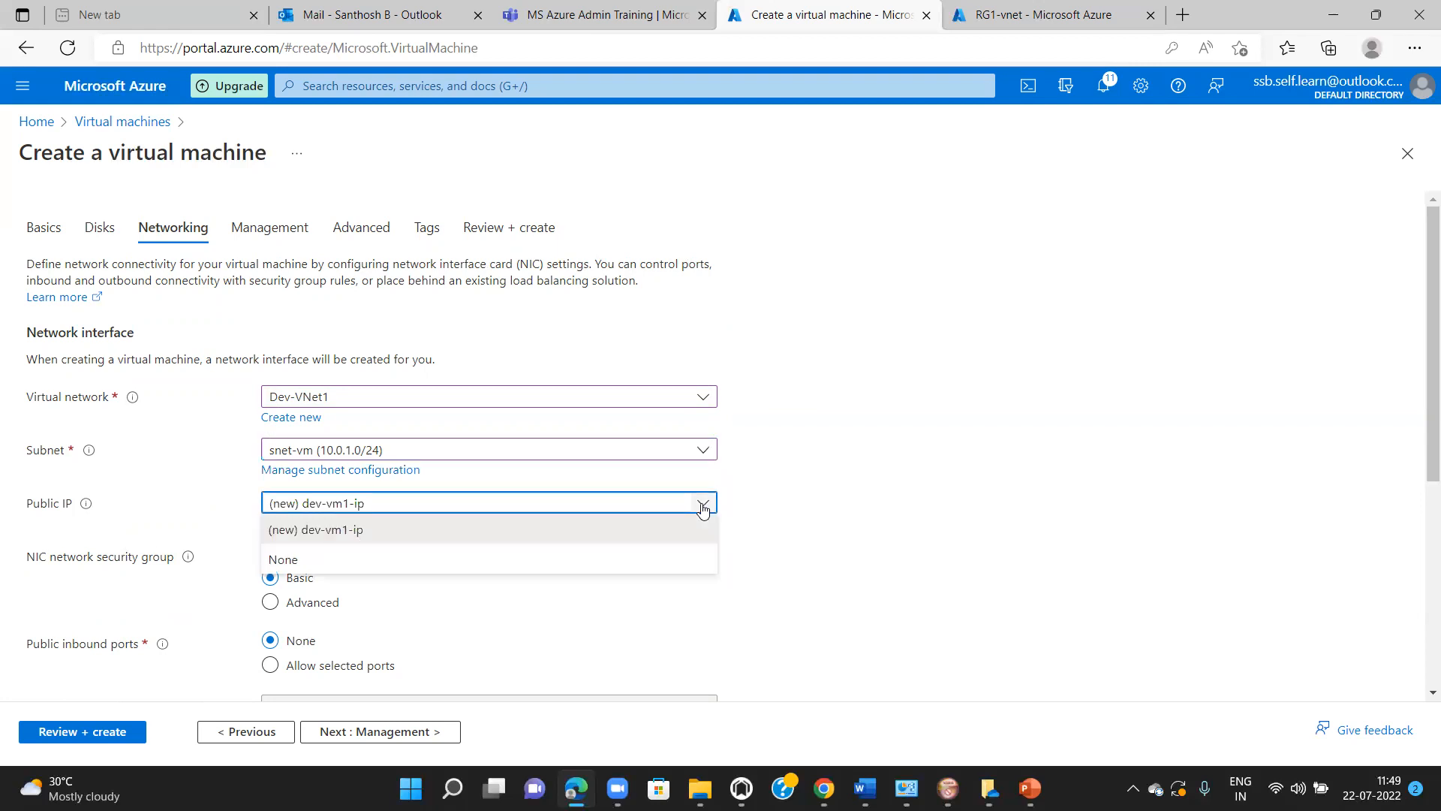
left_click(652, 563)
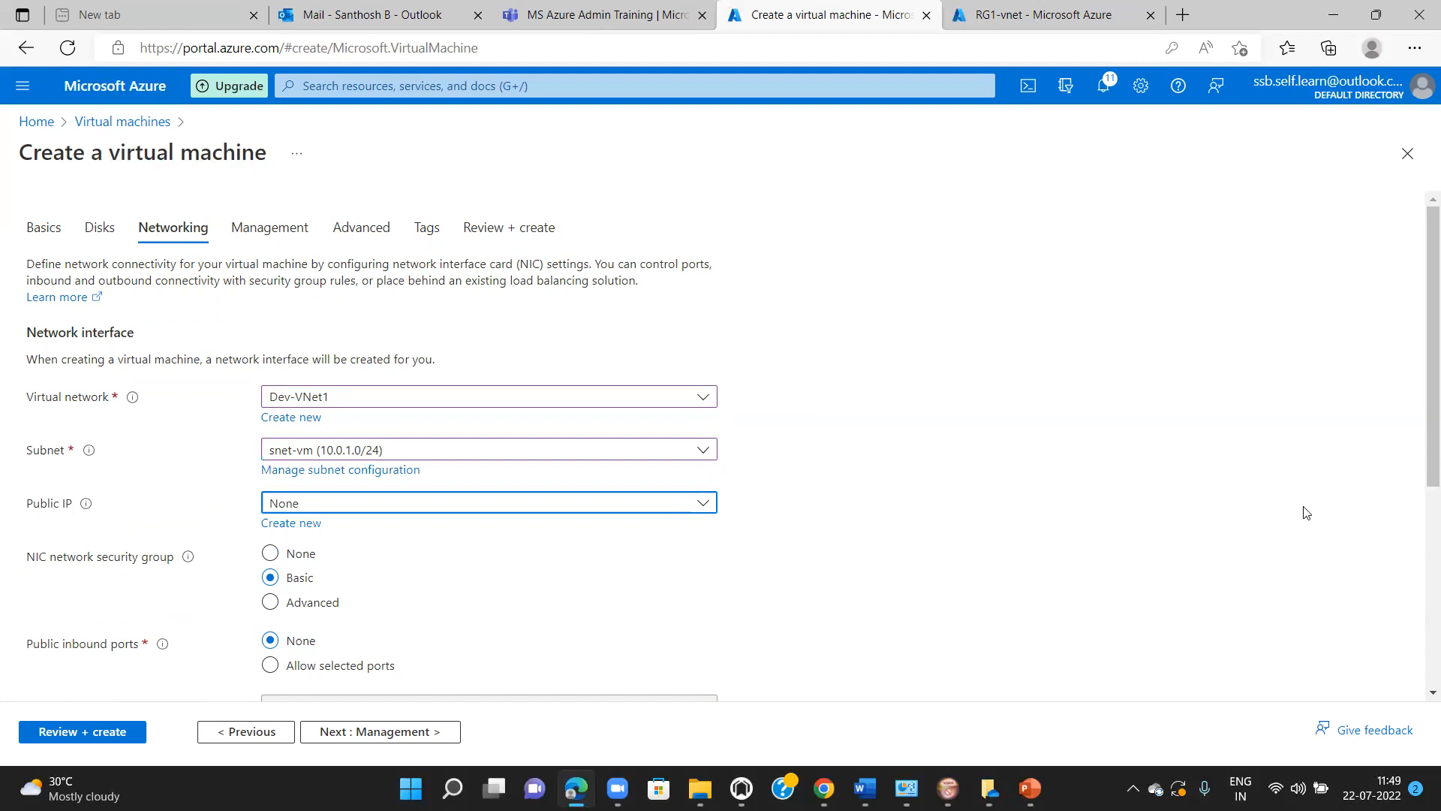
left_click_drag(1420, 460, 1421, 692)
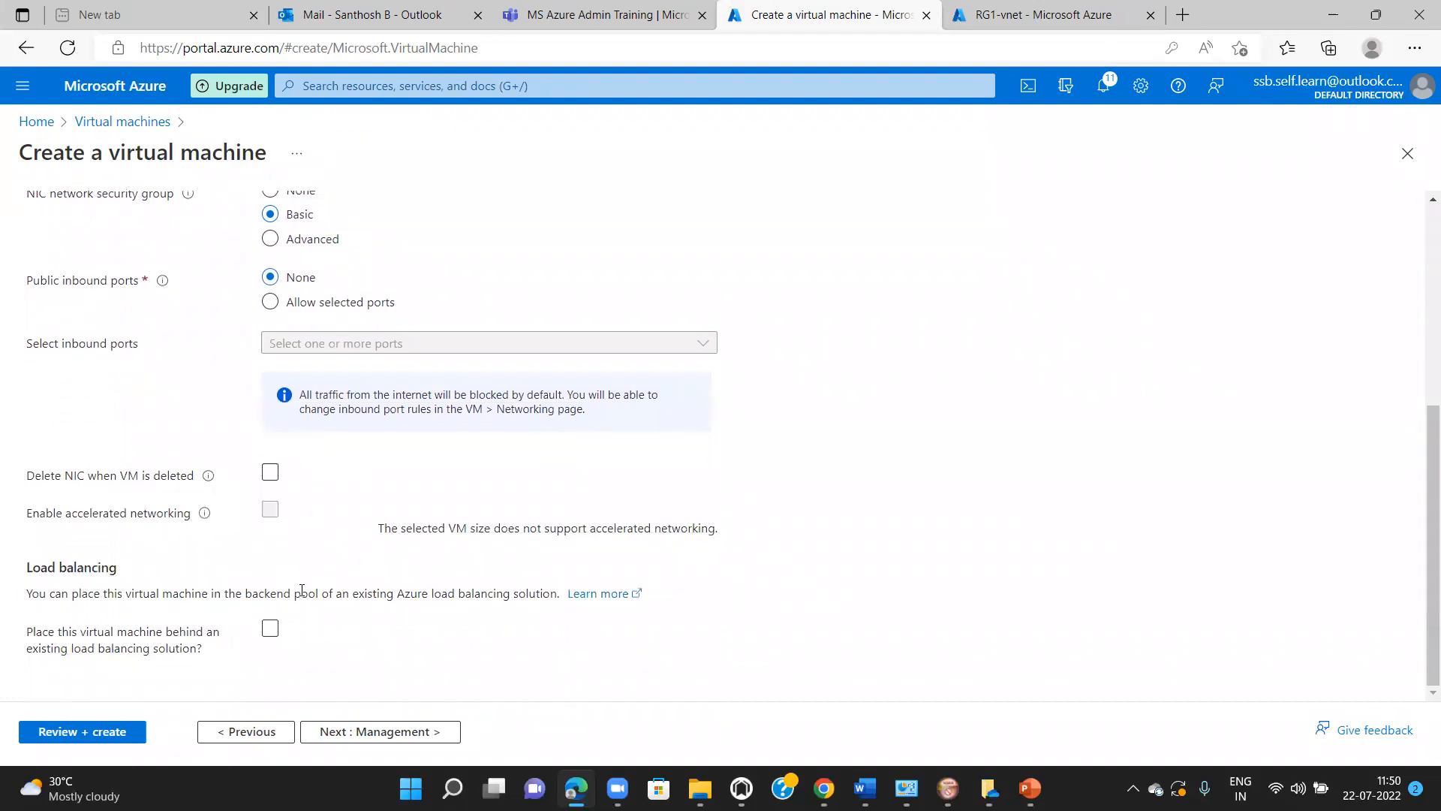
Step: Proceed to the management settings and disable boot diagnostics for the virtual machine
left_click(396, 733)
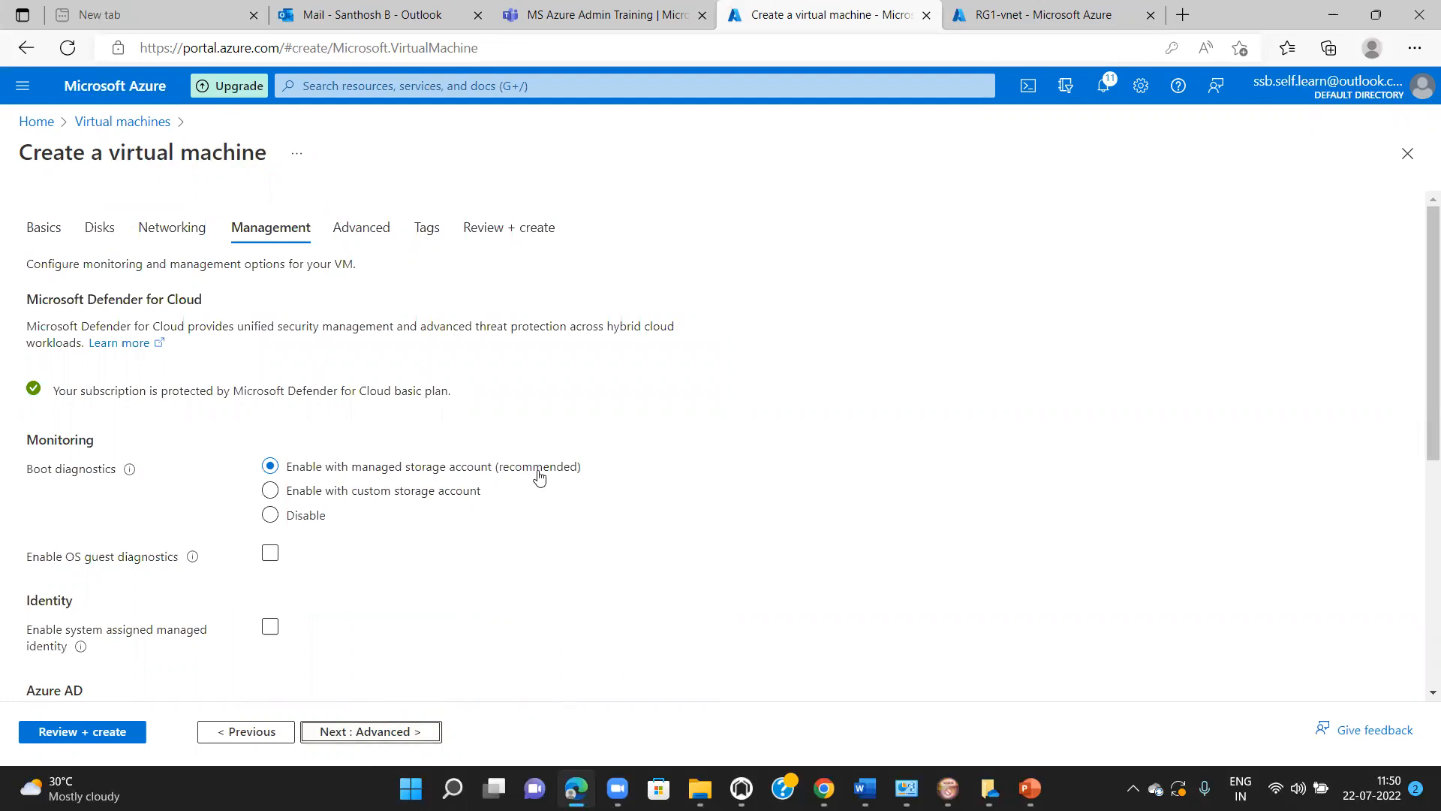
left_click(271, 516)
left_click_drag(1421, 403, 1420, 629)
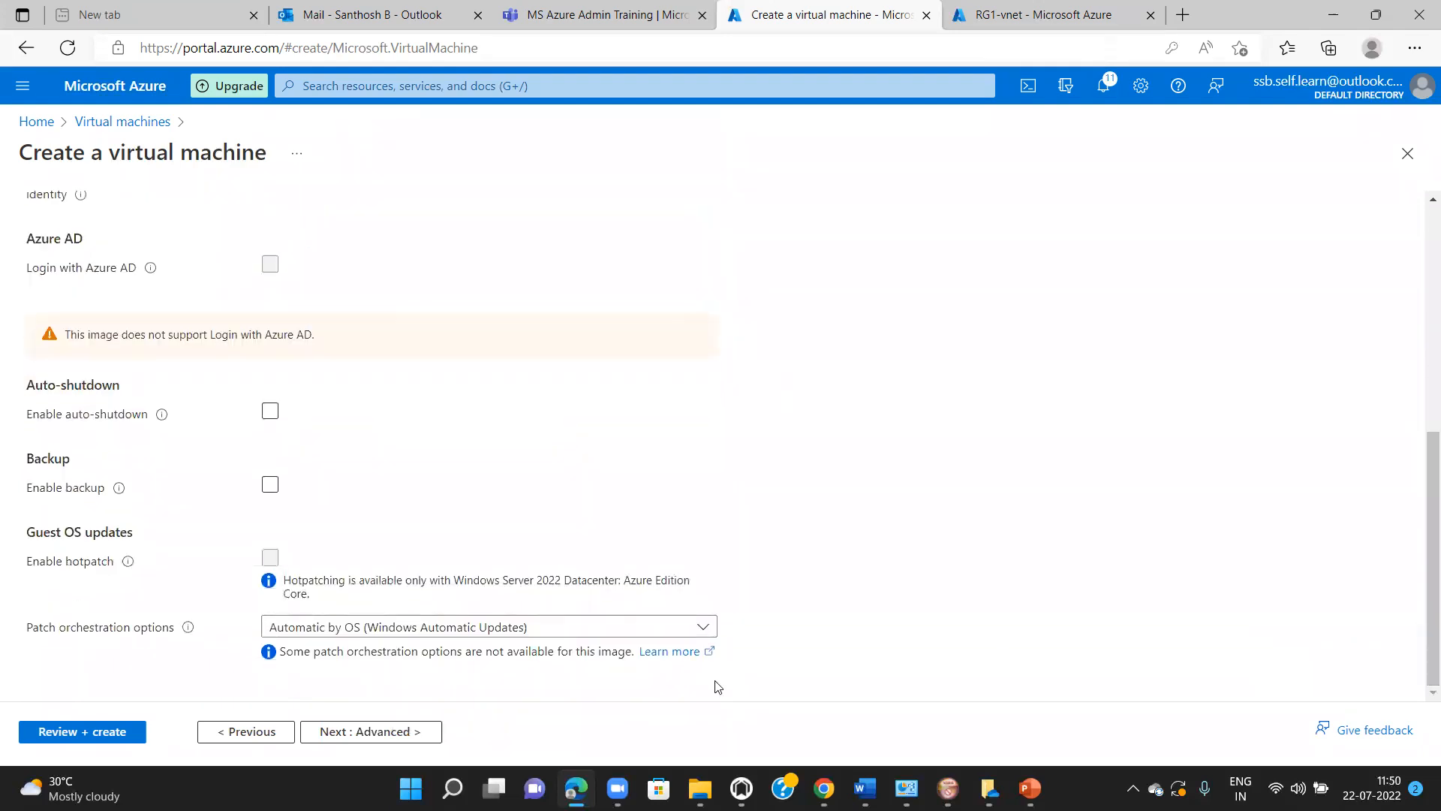
Step: Keep the default advanced and tag settings, review the configuration summary, and create the virtual machine
left_click(402, 733)
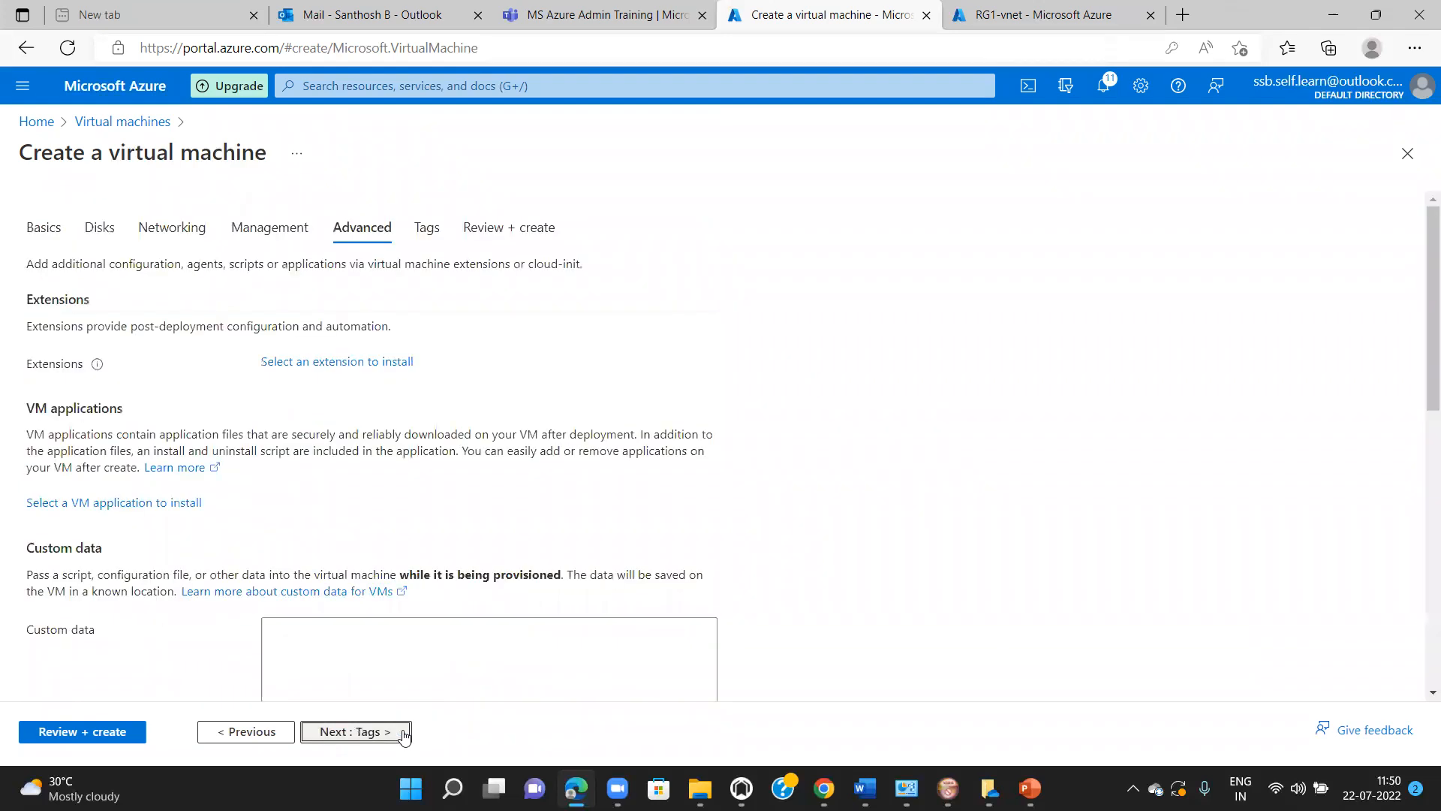
left_click(402, 733)
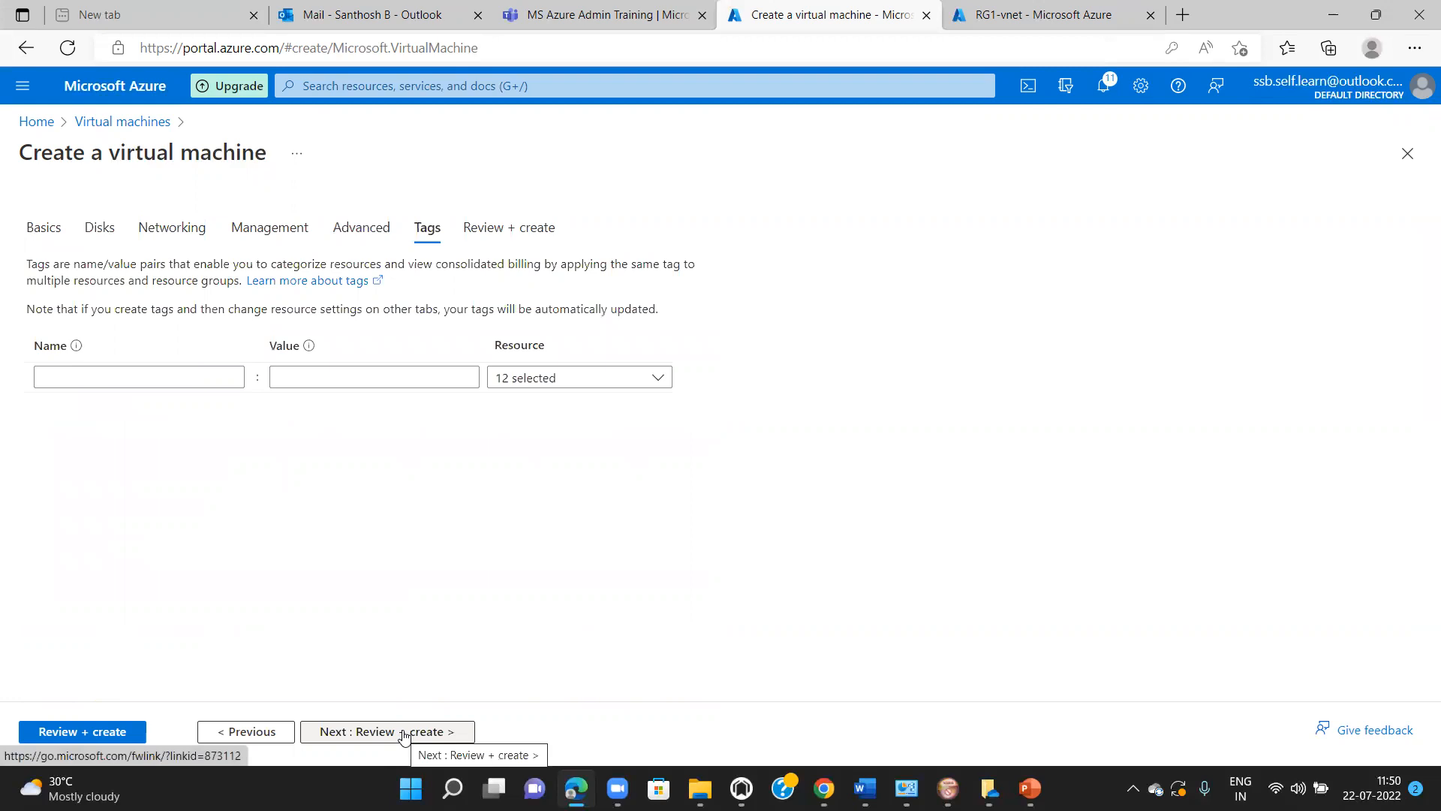
left_click(403, 734)
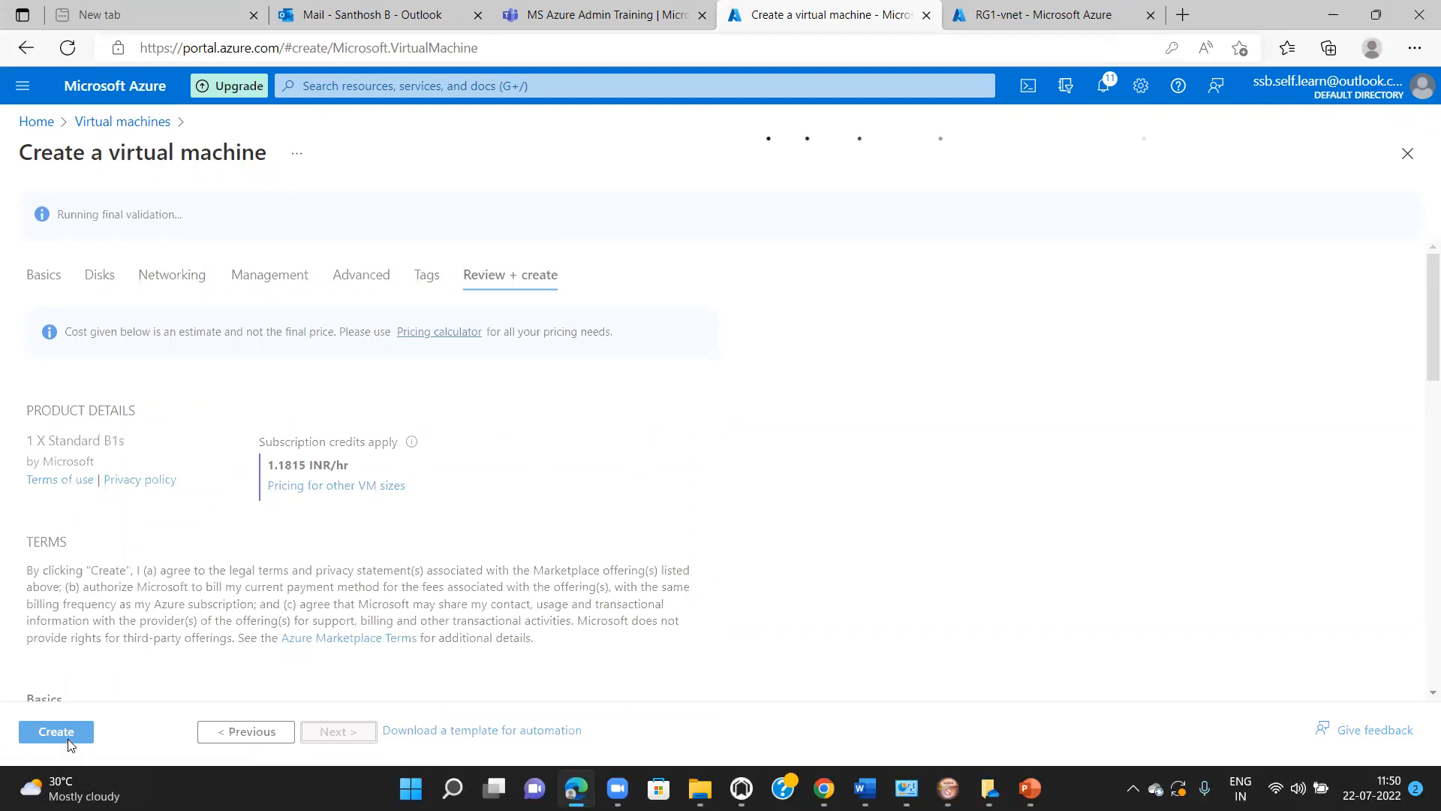
scroll(173, 642, "down", 3)
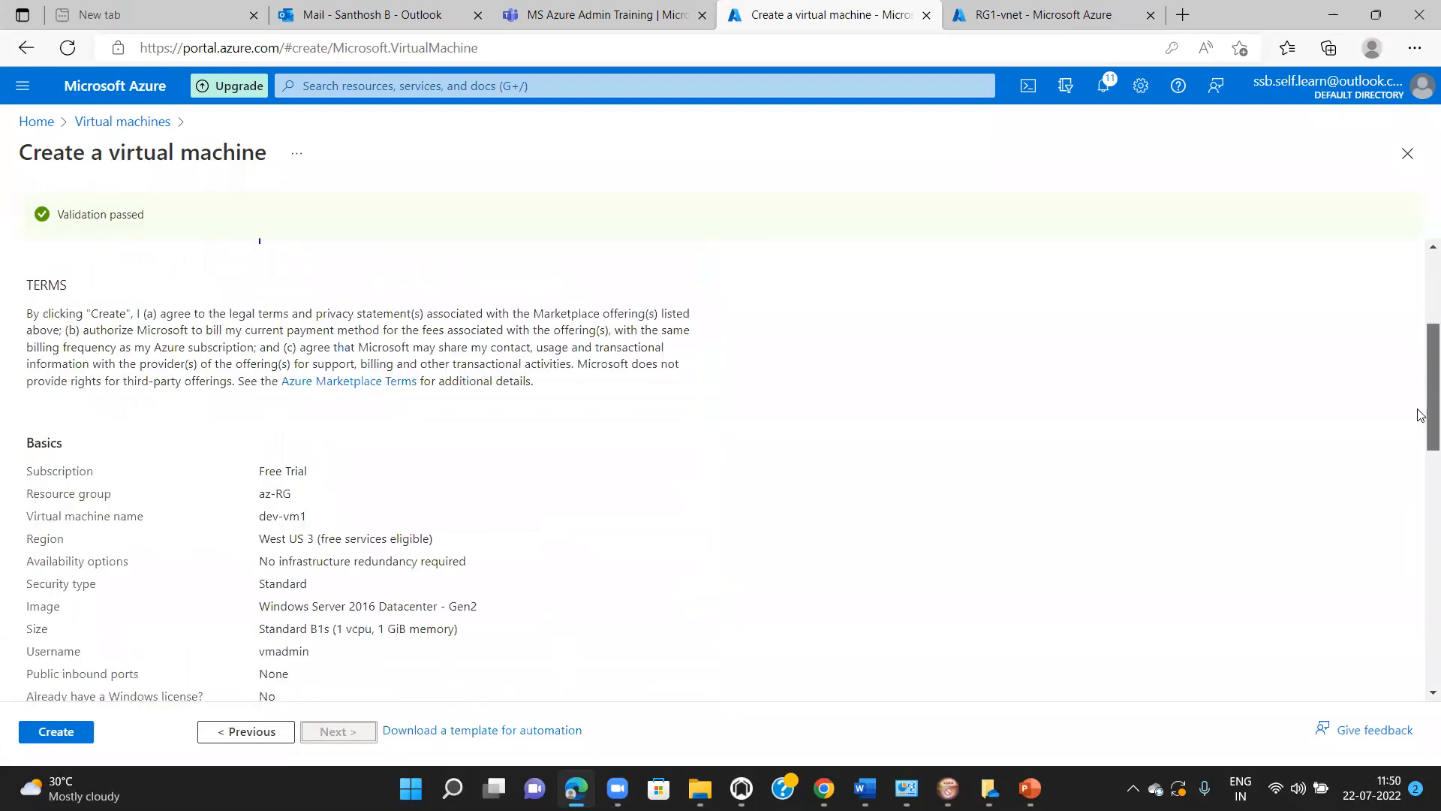
left_click(57, 734)
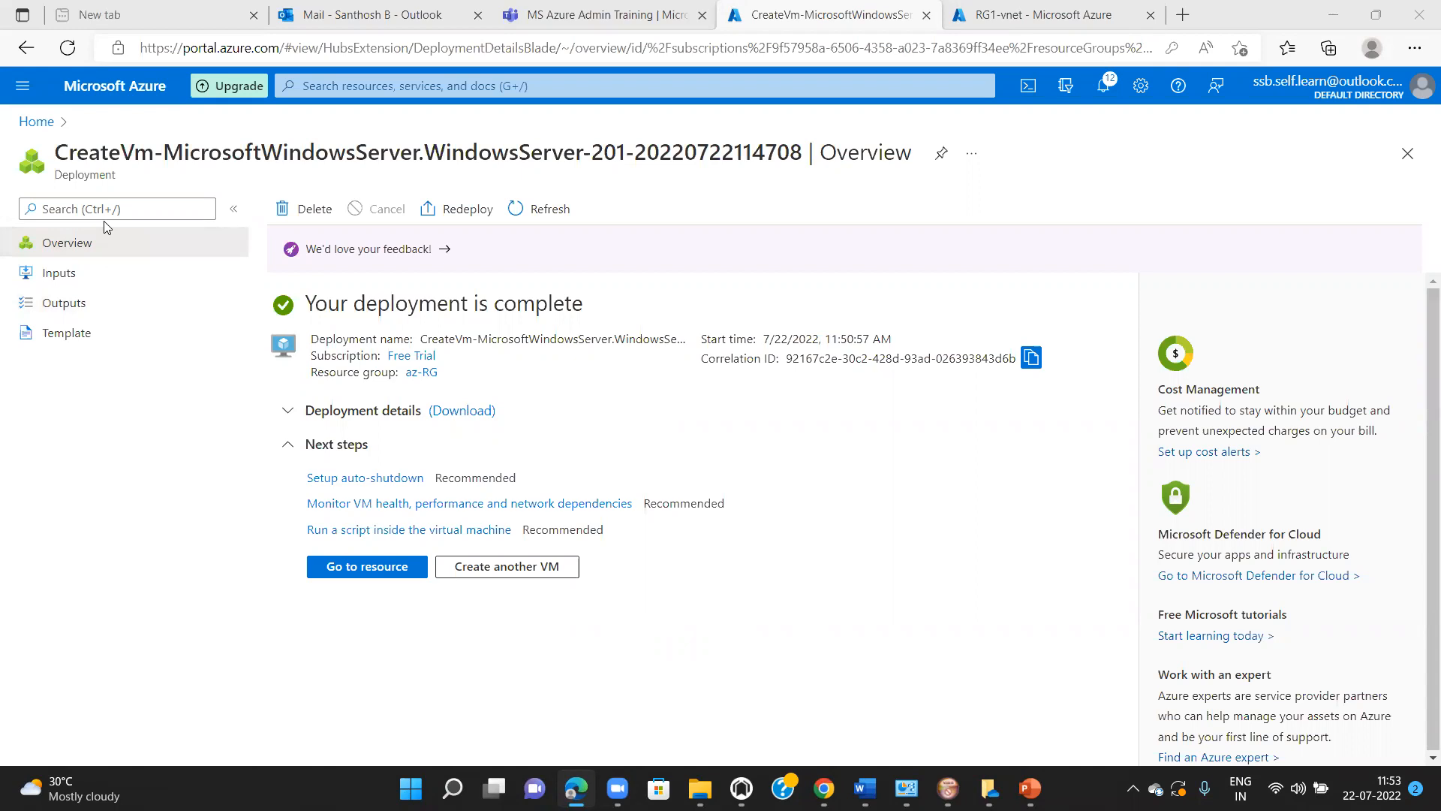
Step: Open the virtual machine dev-vm1 and check which IP addresses its RDP connection settings offer
left_click(35, 122)
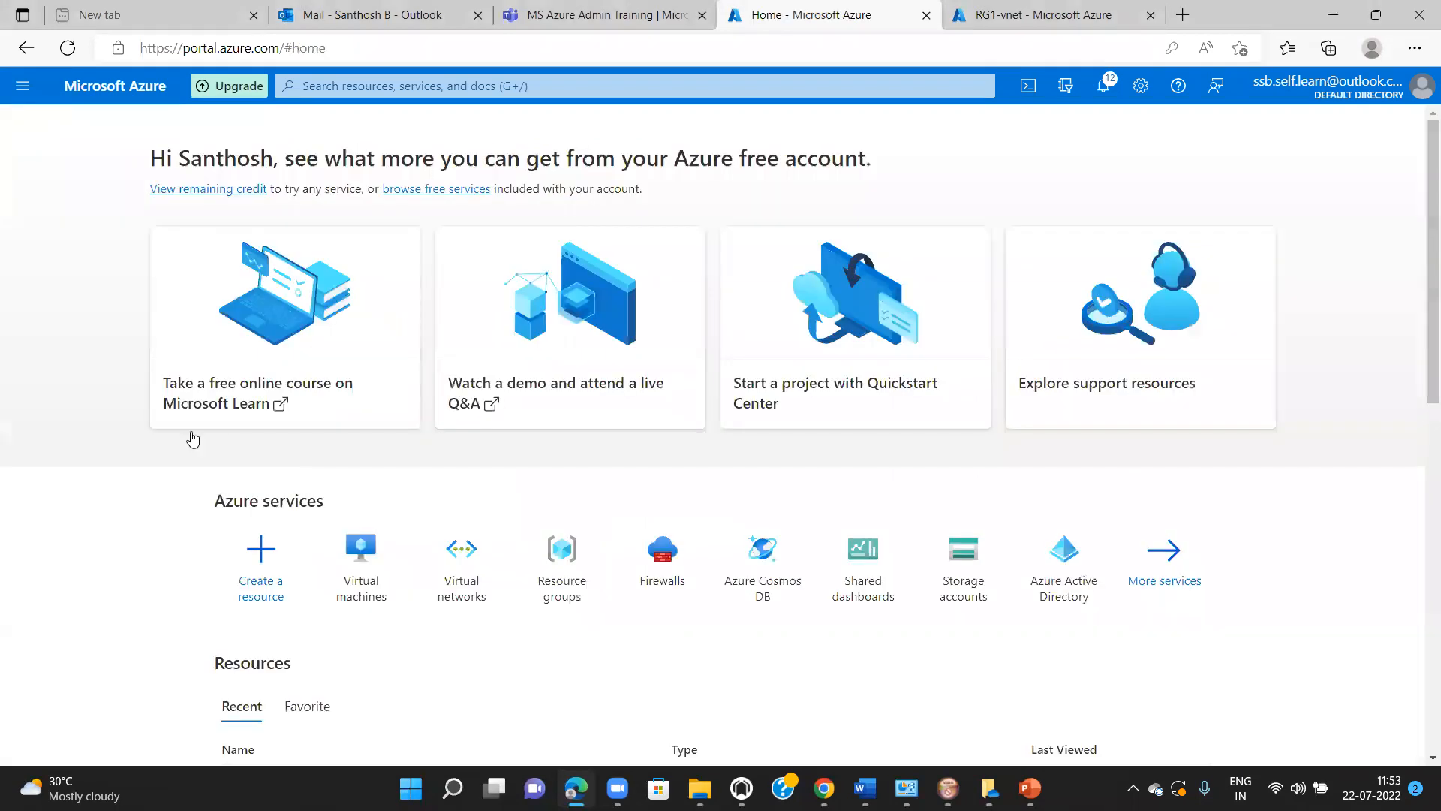
left_click(369, 587)
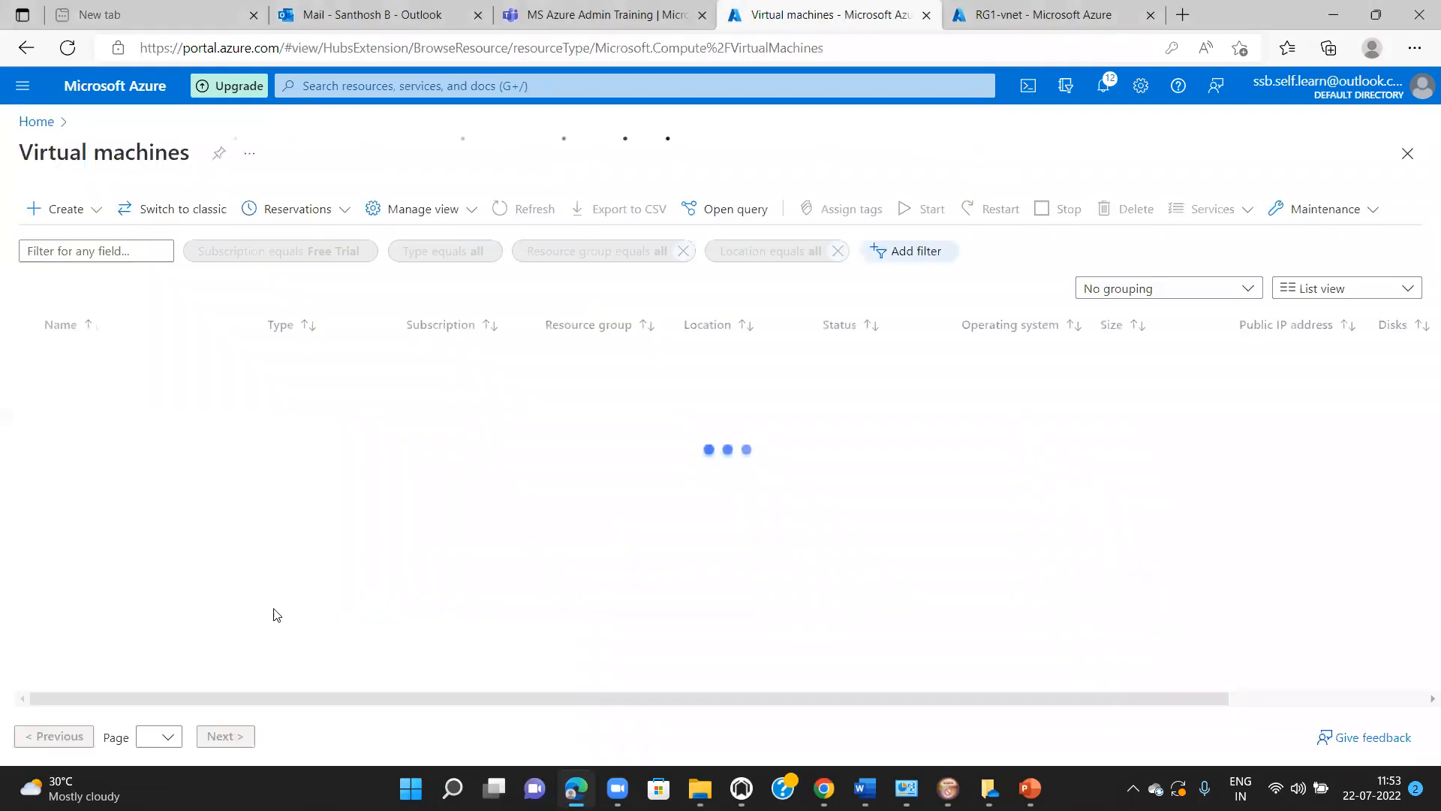
left_click(90, 359)
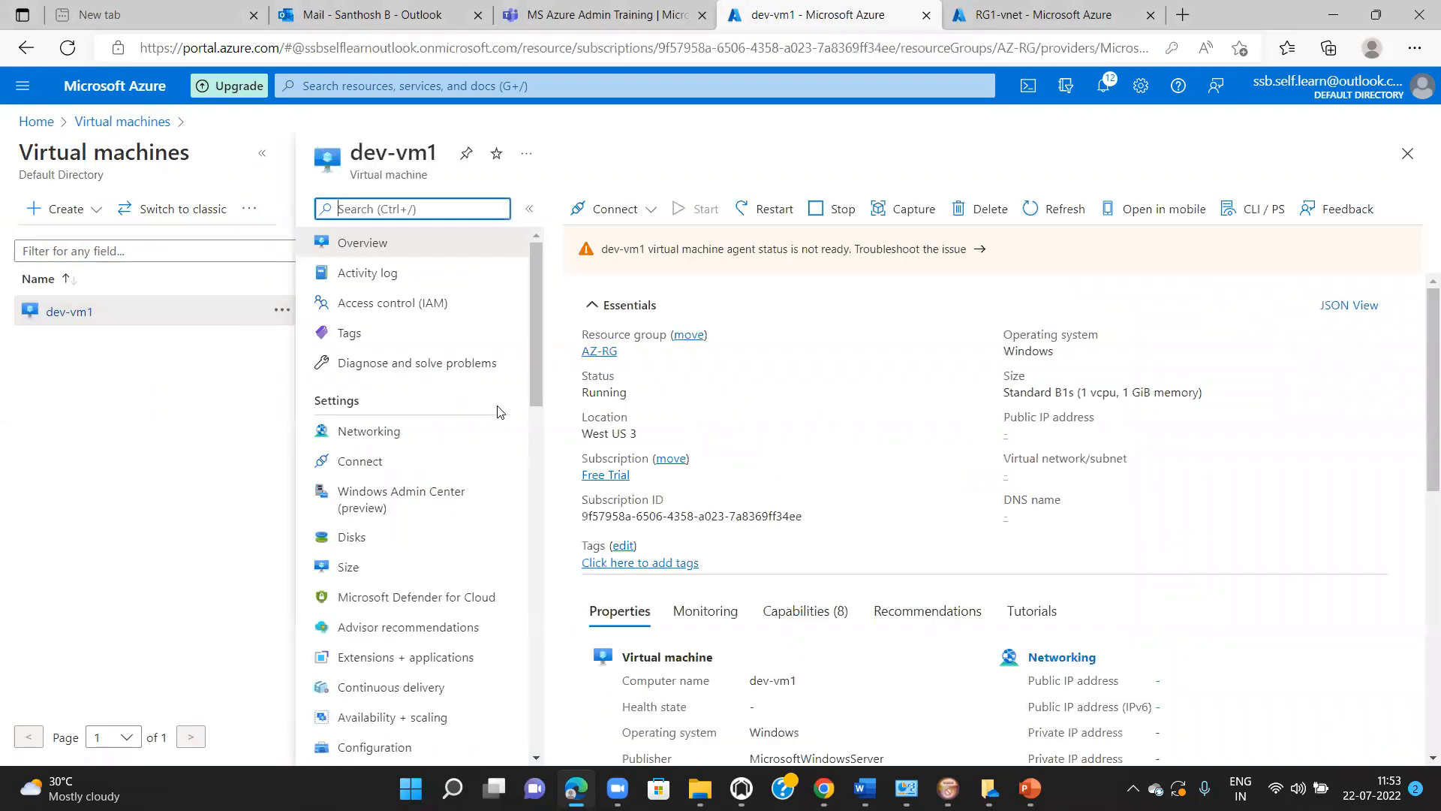
left_click(362, 464)
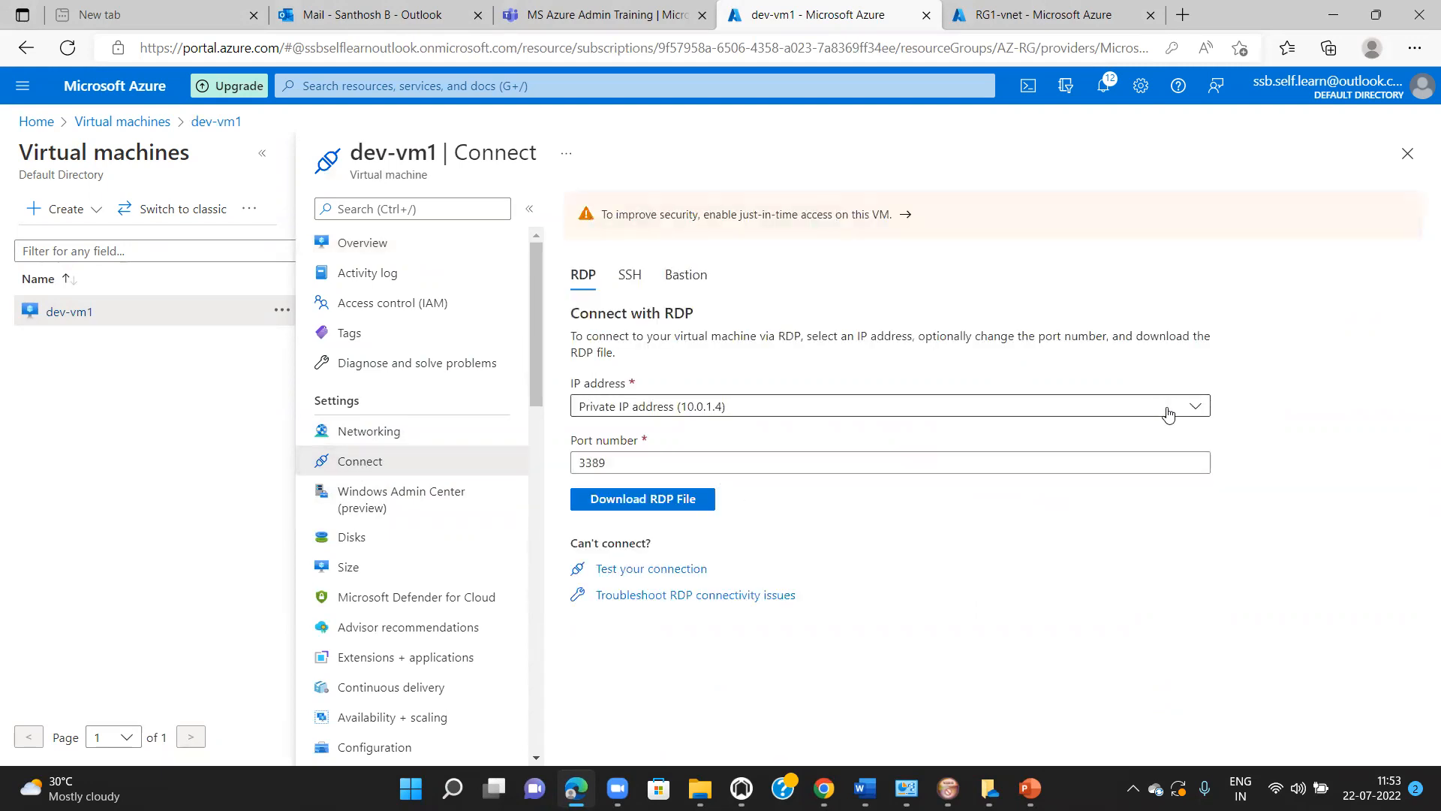
left_click(1196, 409)
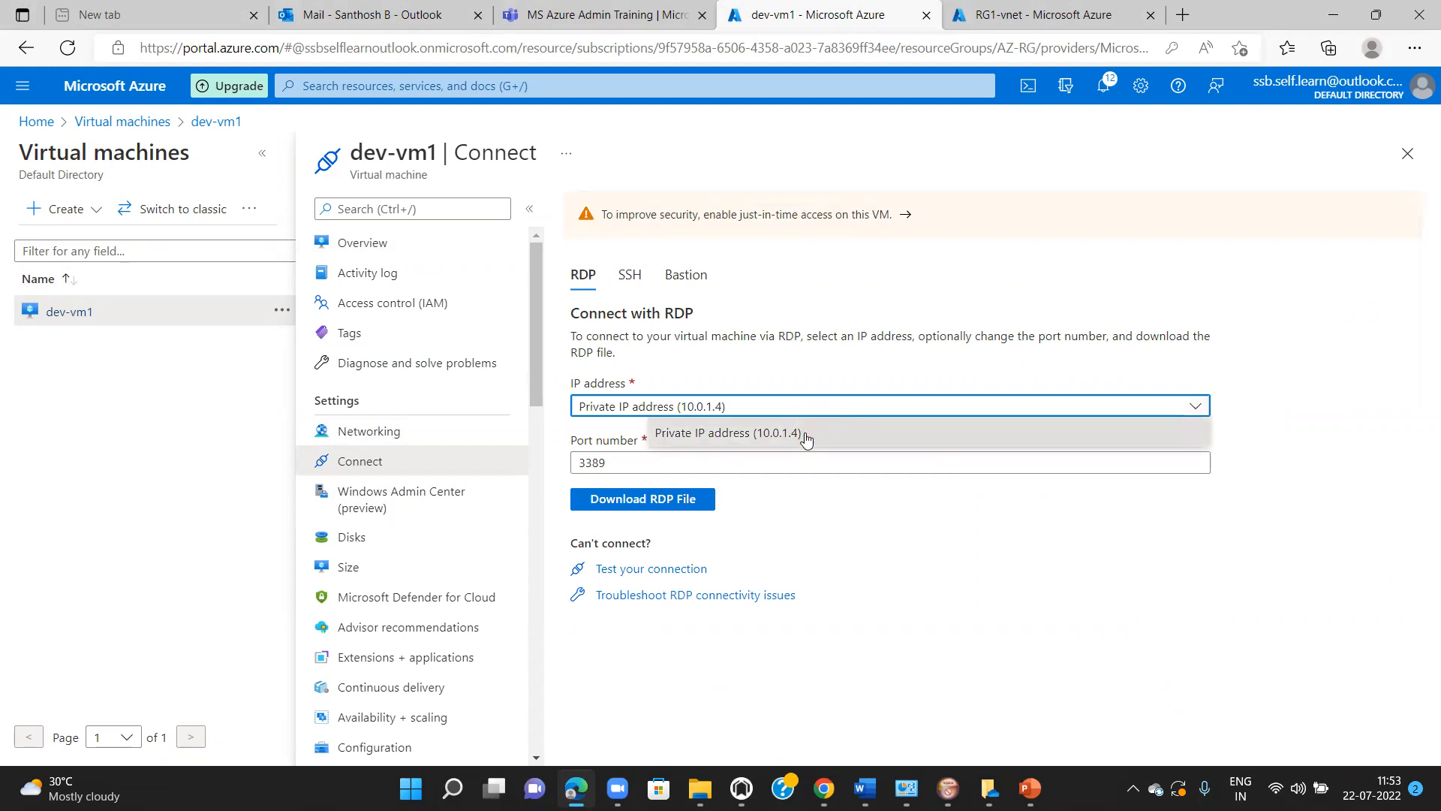
left_click(856, 530)
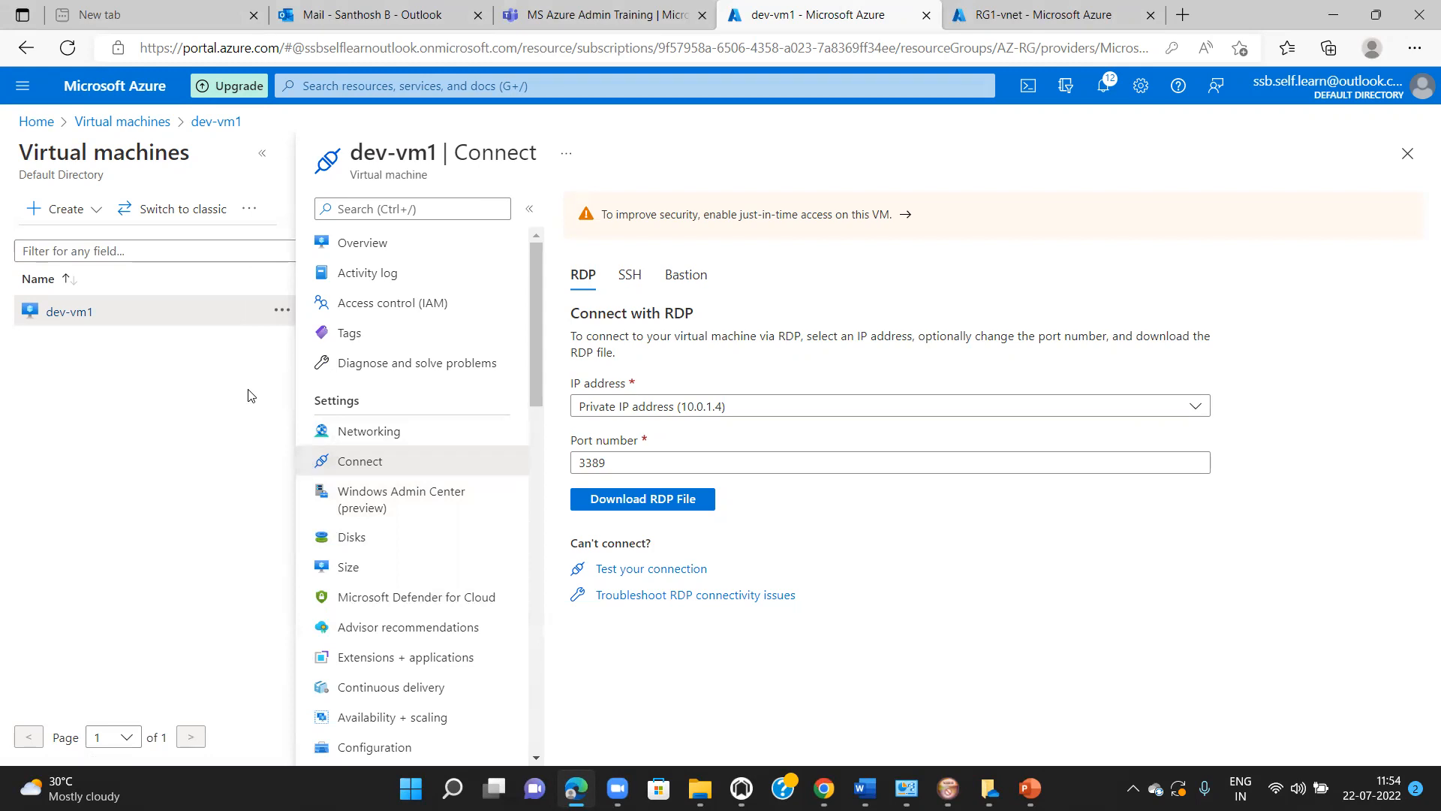
Step: Open the IP configurations of the network interface attached to dev-vm1
left_click(370, 439)
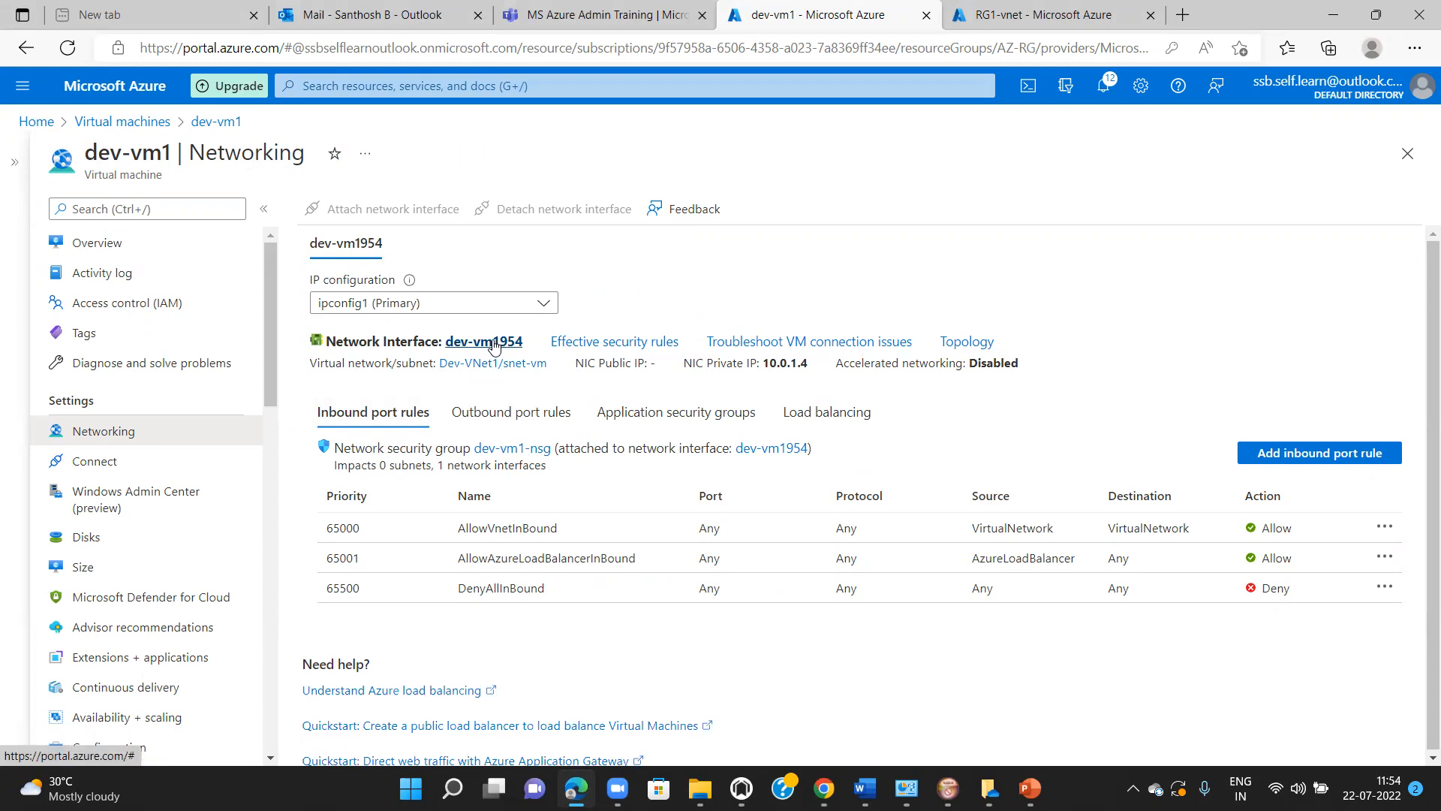
left_click(493, 343)
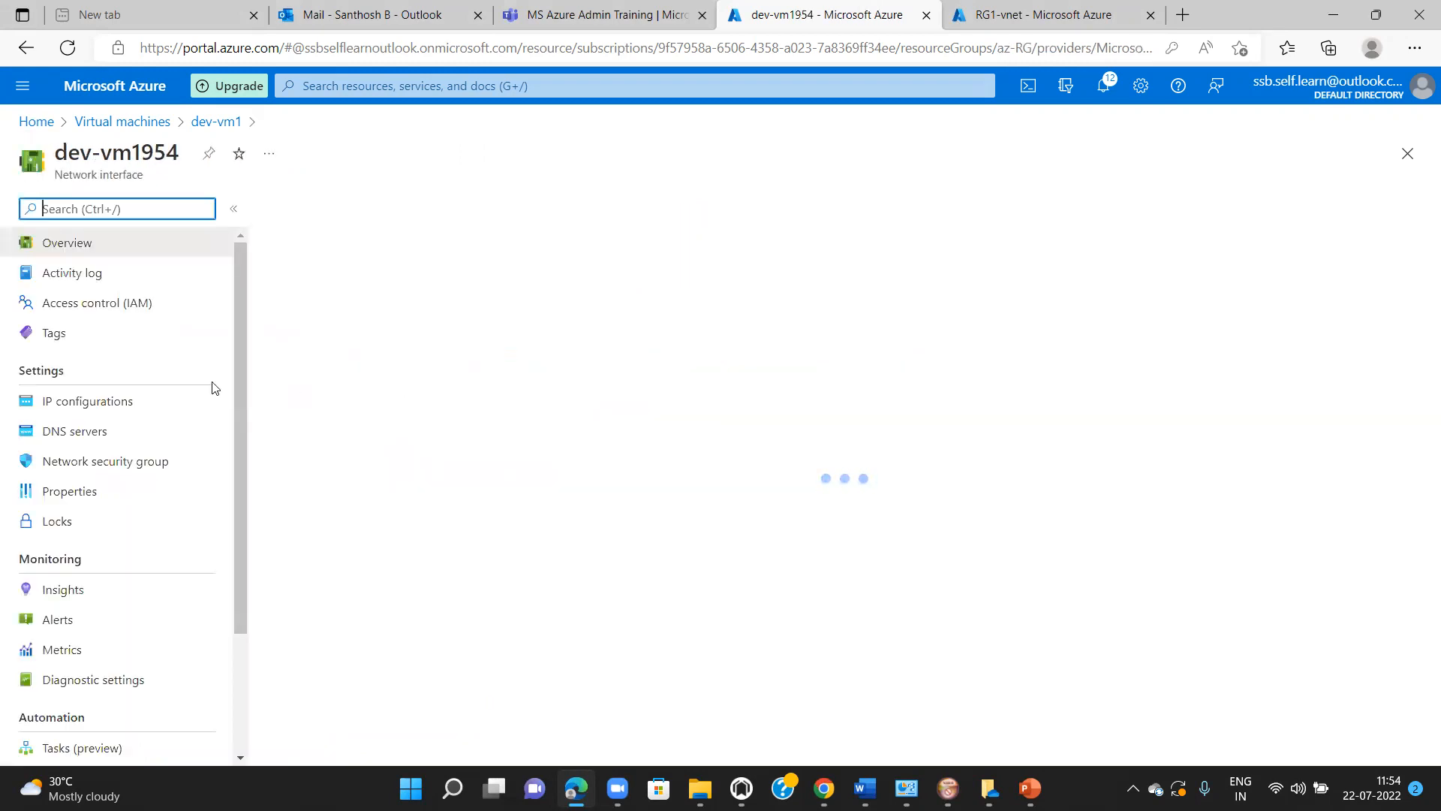
left_click(120, 402)
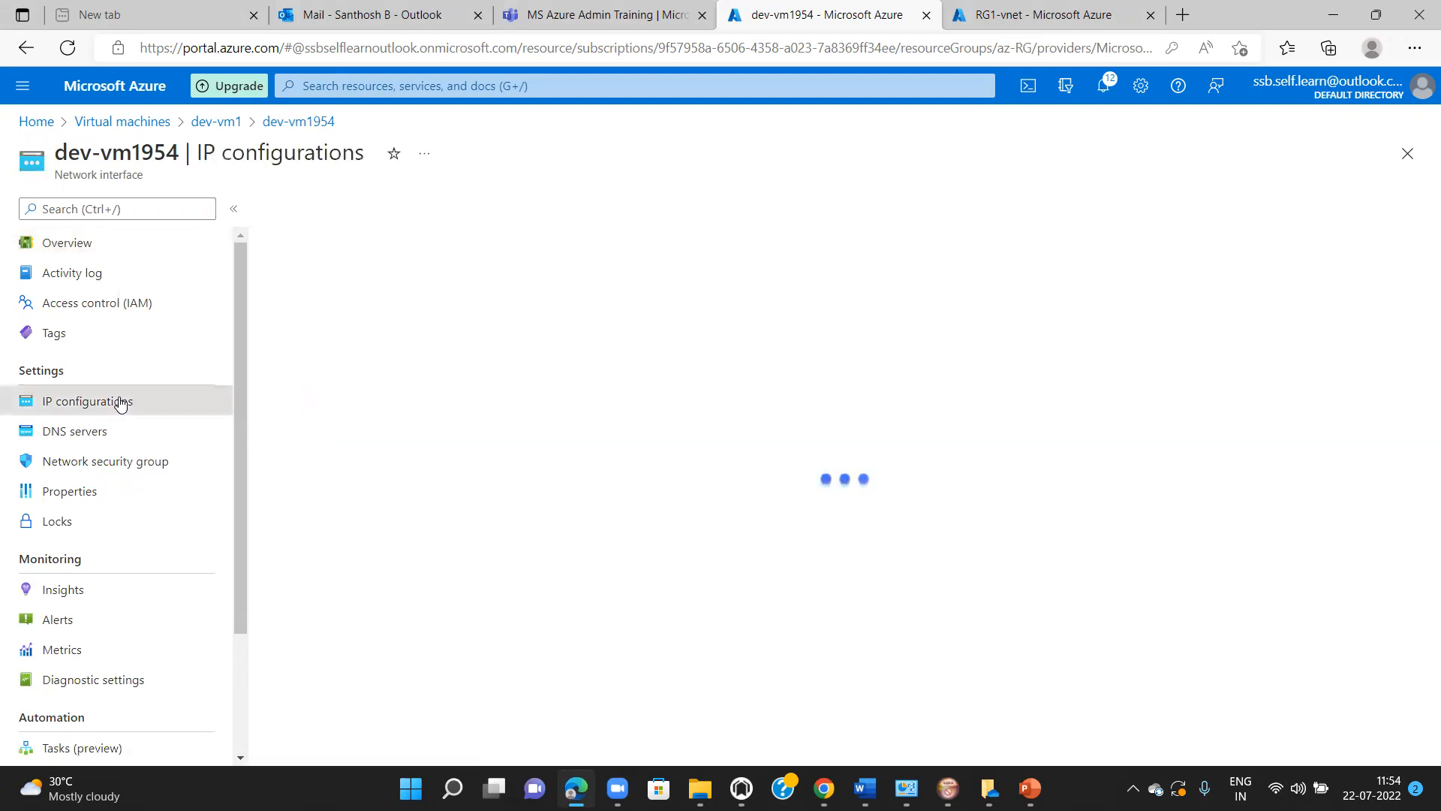
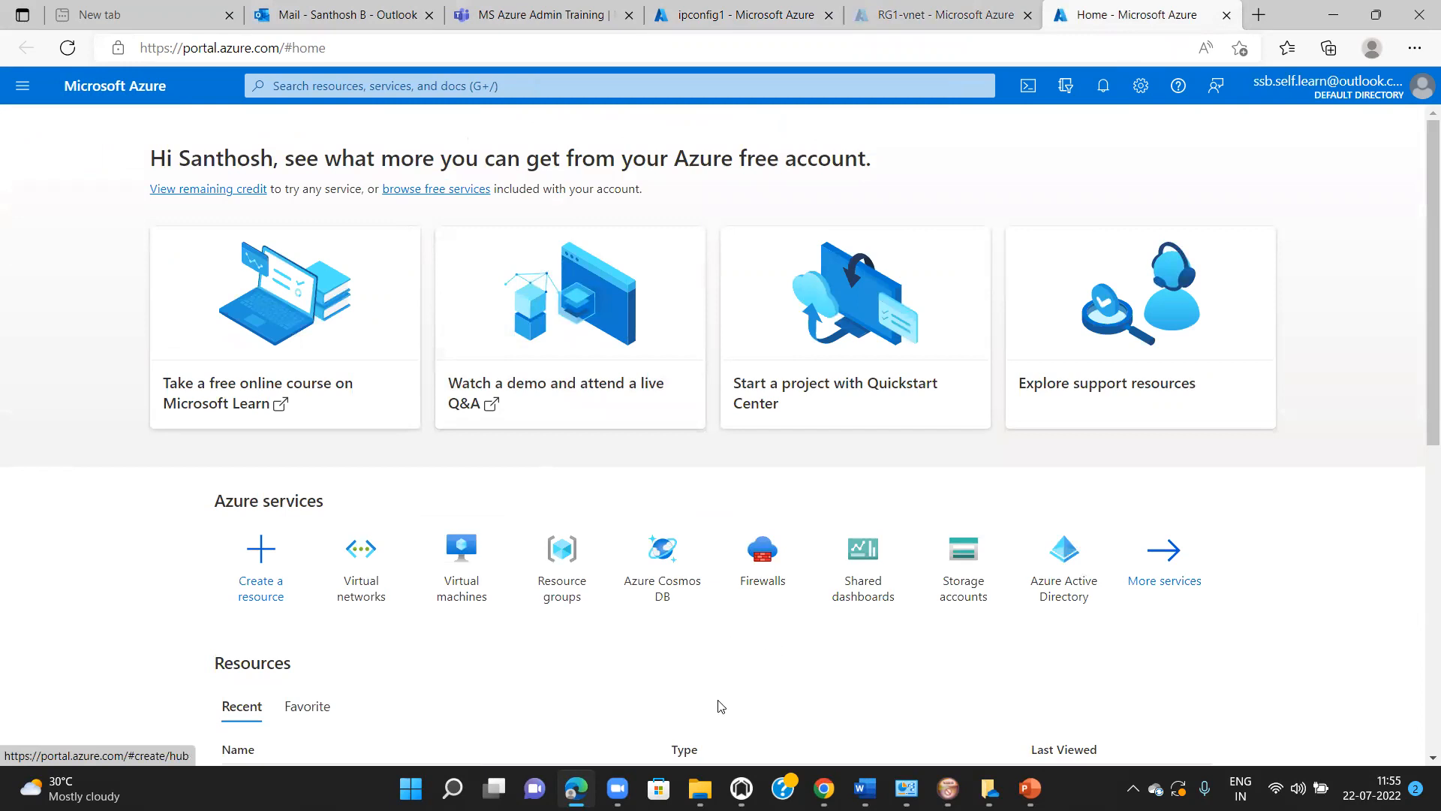
Step: Search the portal for Firewall, open the Firewalls service, and dismiss the remaining-credit notification
left_click(492, 88)
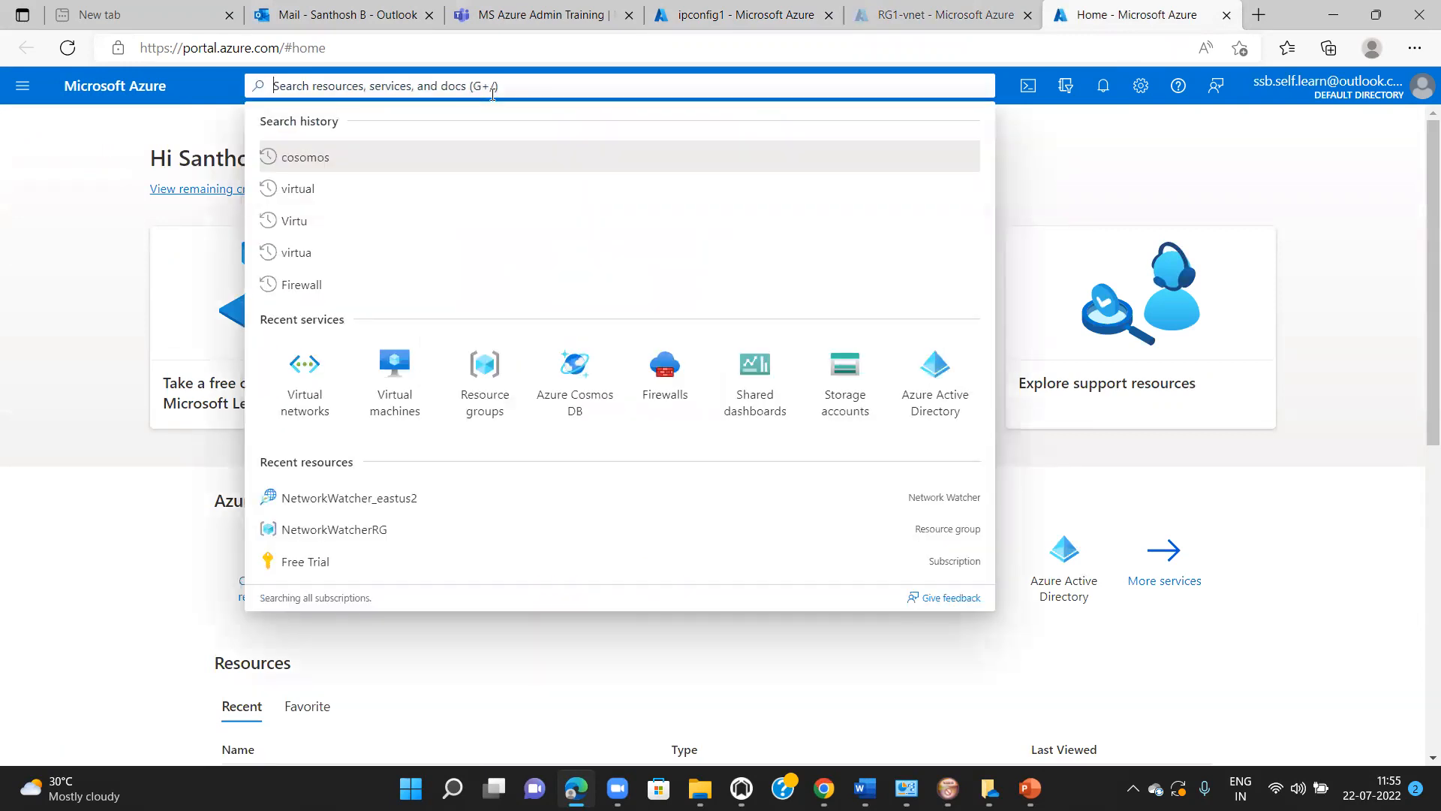
type("F")
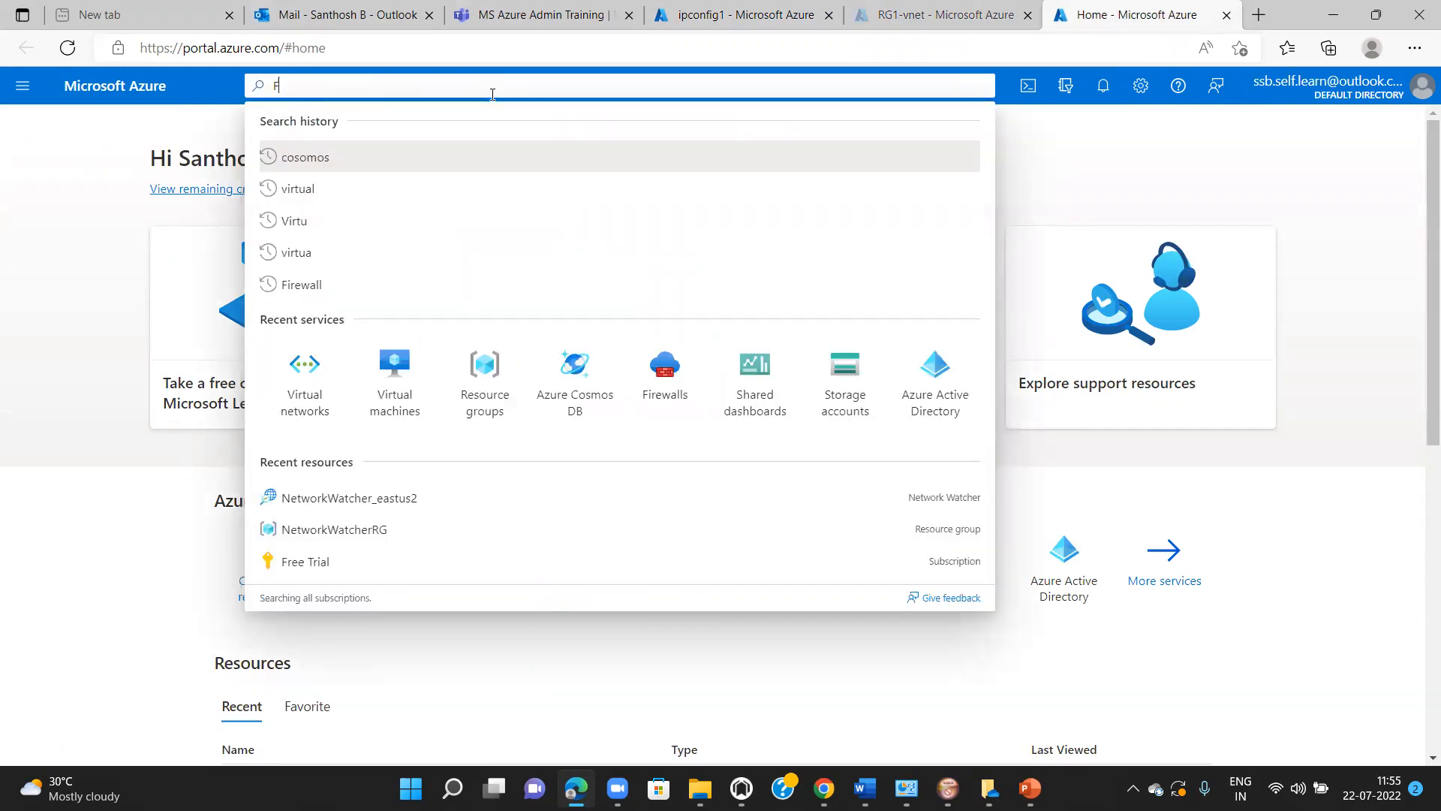
type("irewall")
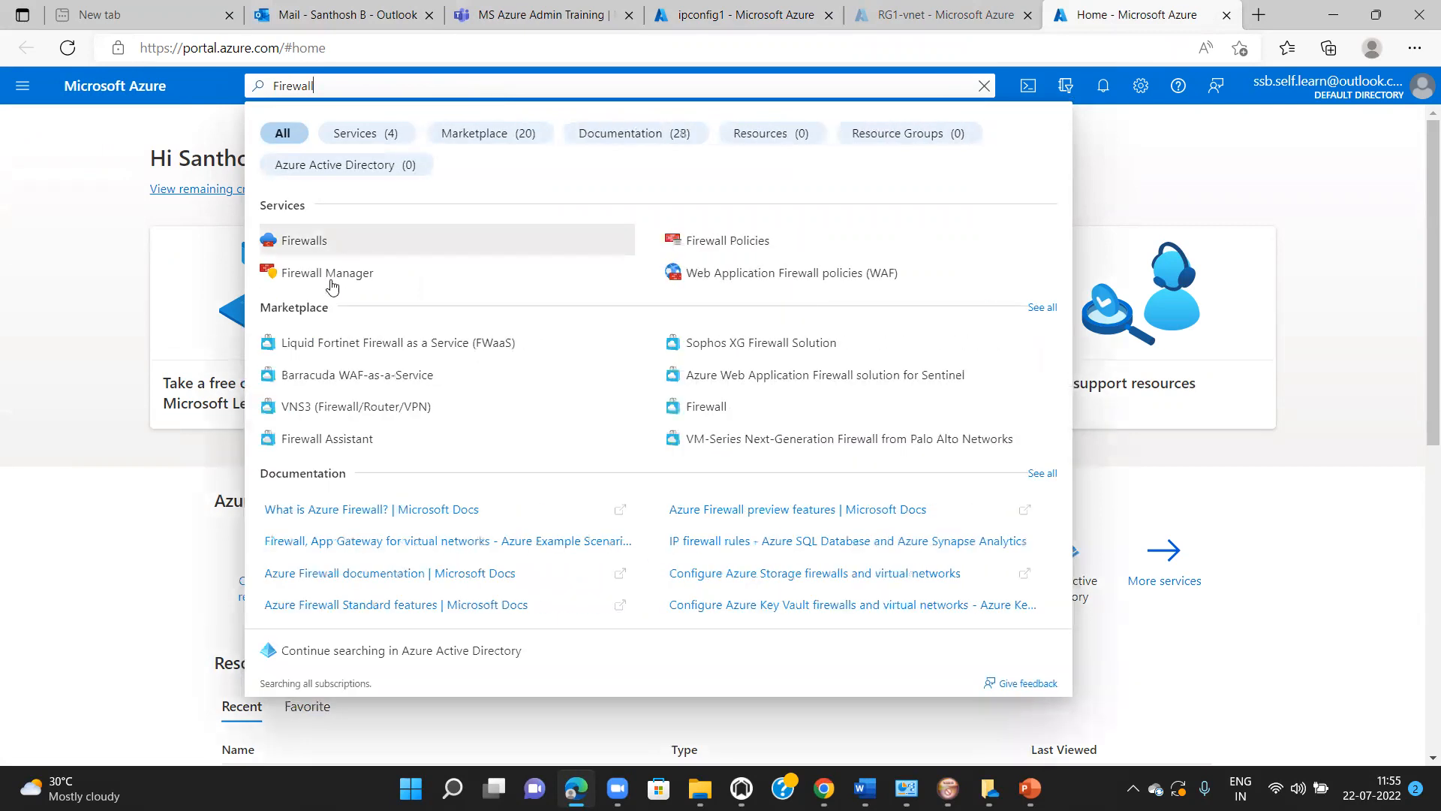
left_click(316, 243)
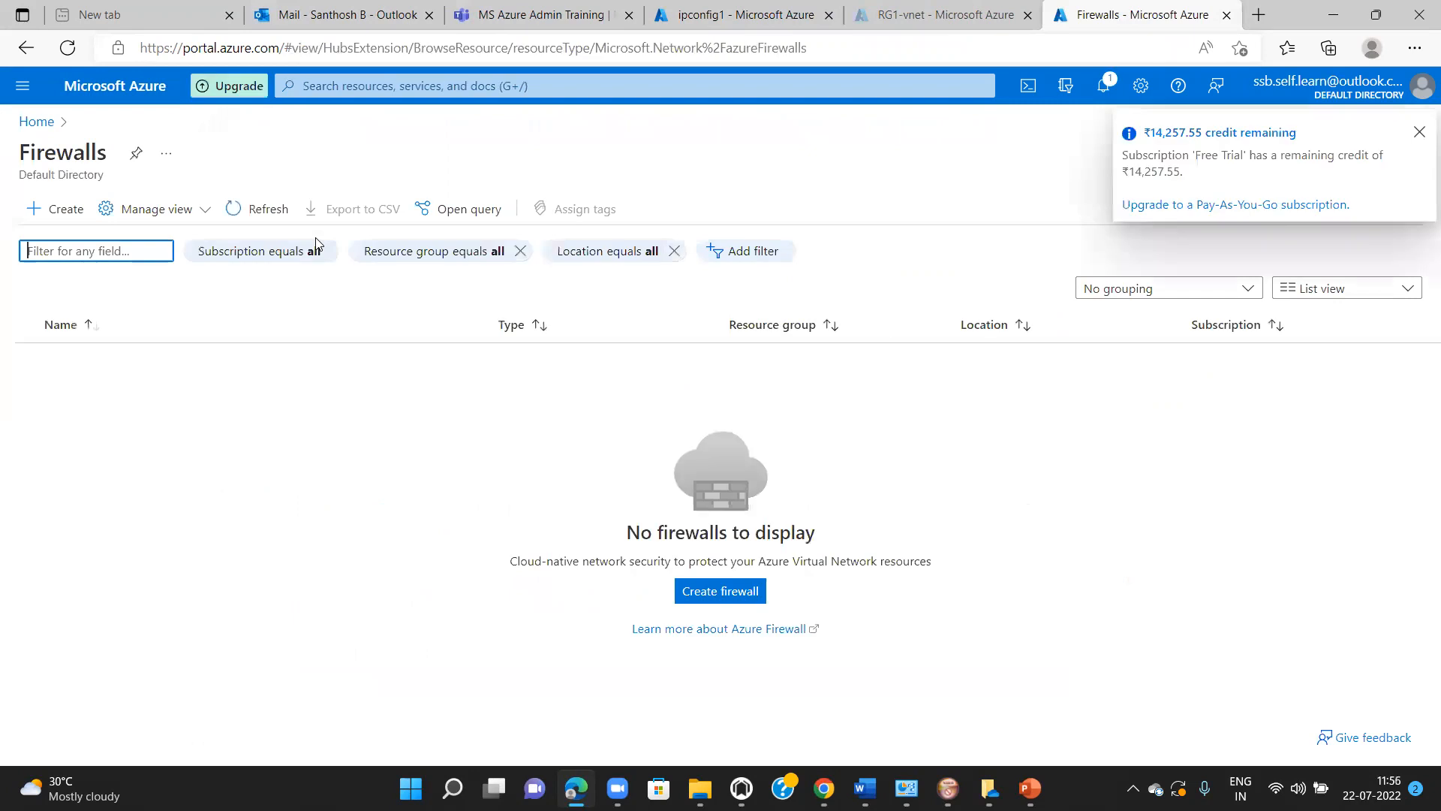
left_click(1418, 133)
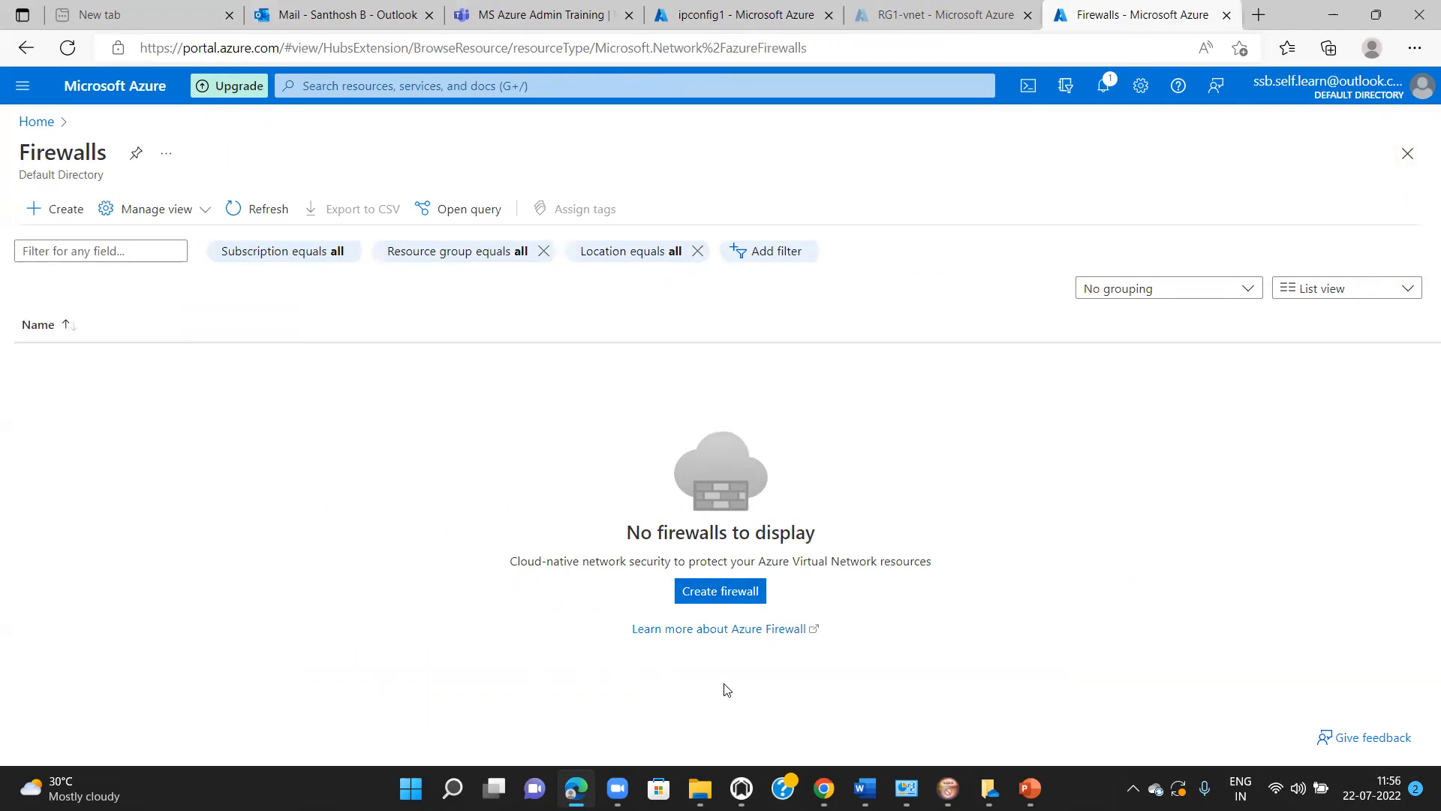
Step: Start creating a firewall and assign it to the resource group az-RG
left_click(719, 591)
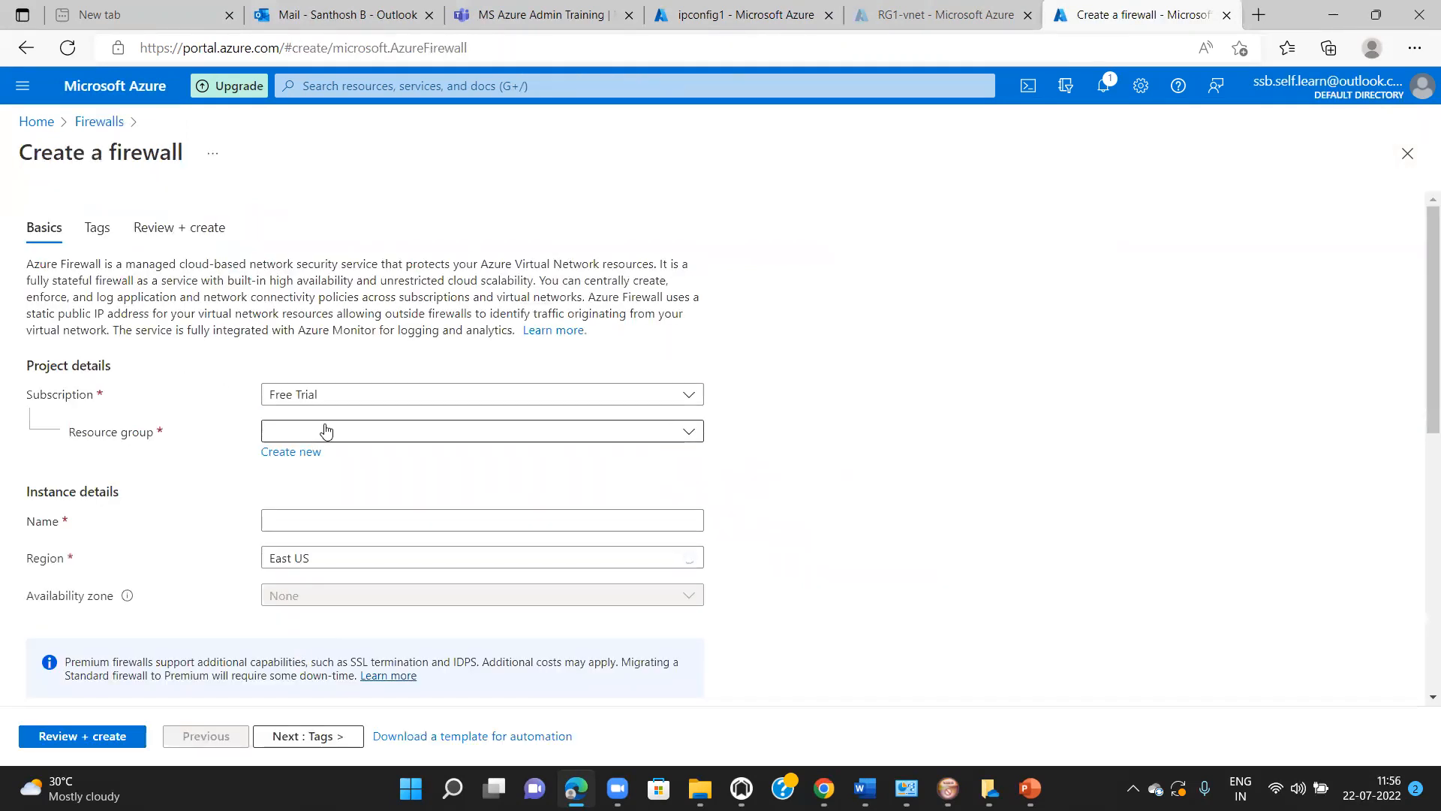
left_click(683, 432)
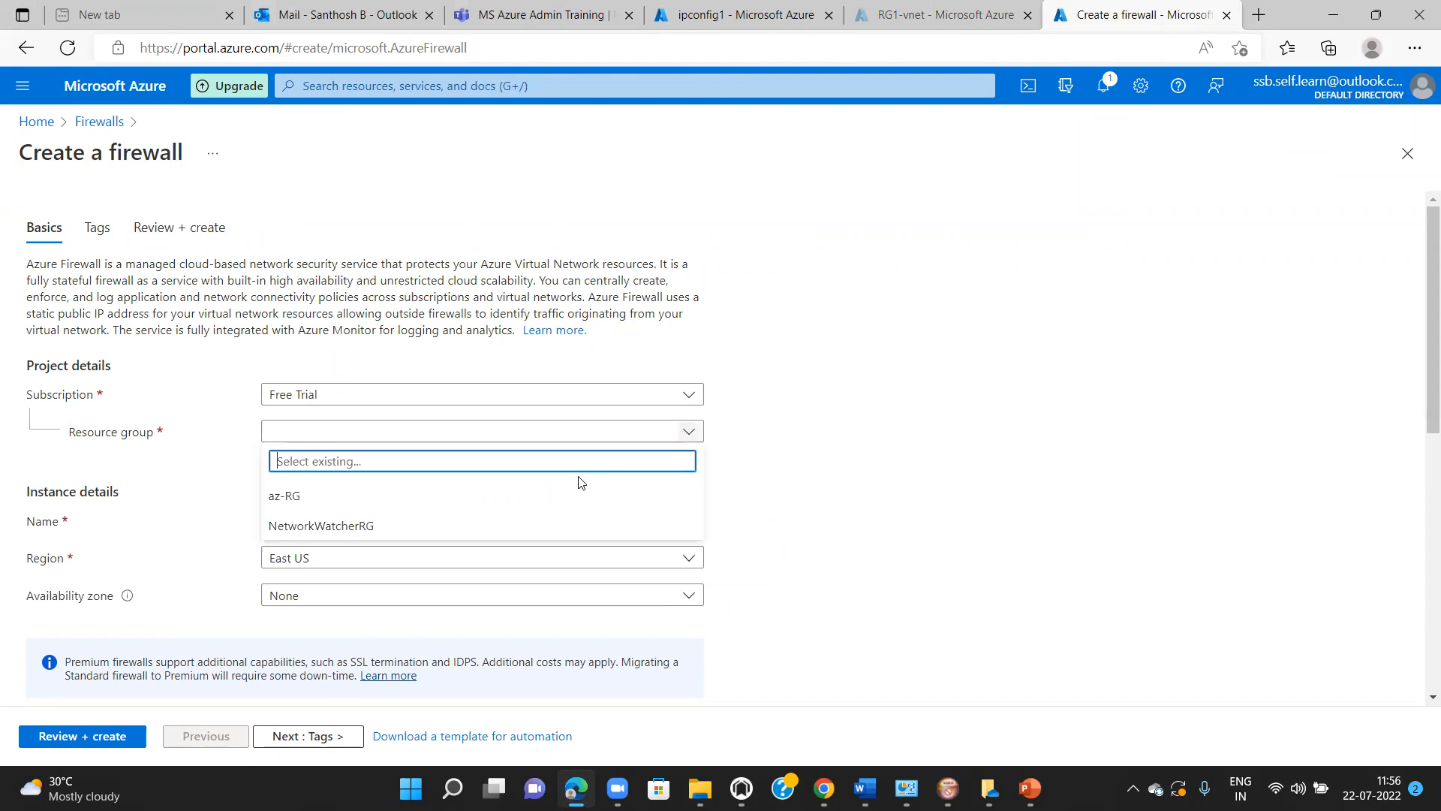
left_click(579, 495)
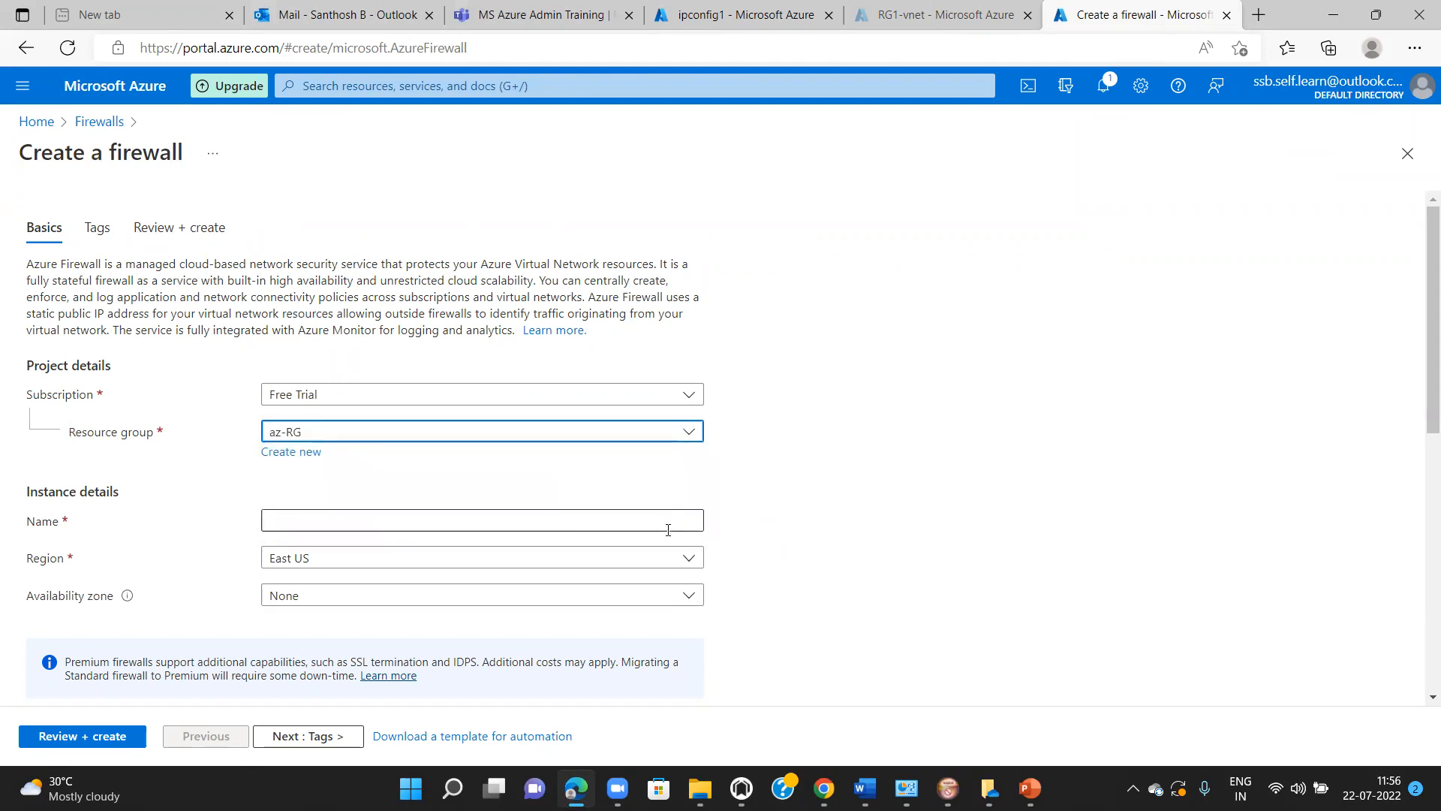
Step: Name the firewall Firewall-VM and set its region to West US 3
left_click(637, 521)
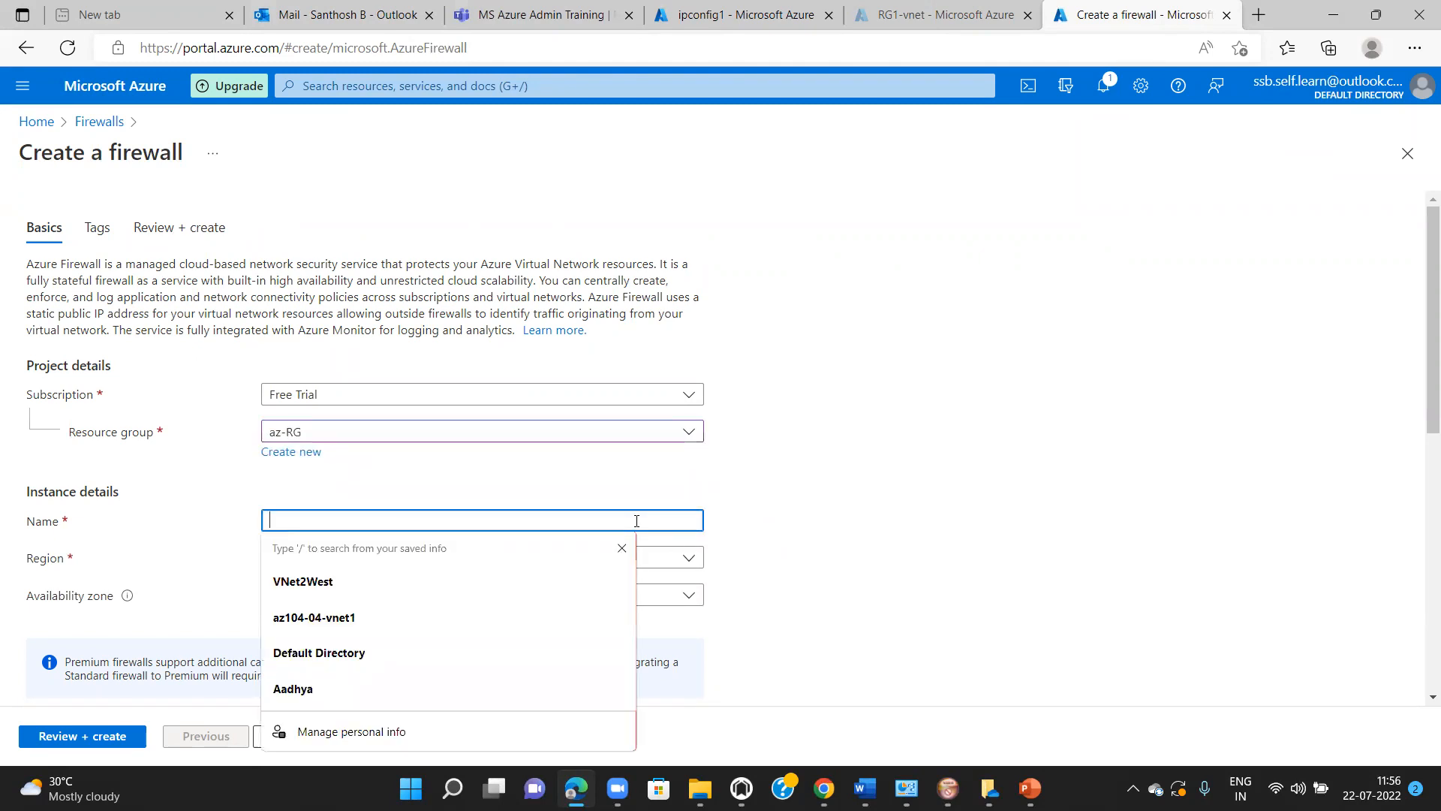
type("Firewall-VM")
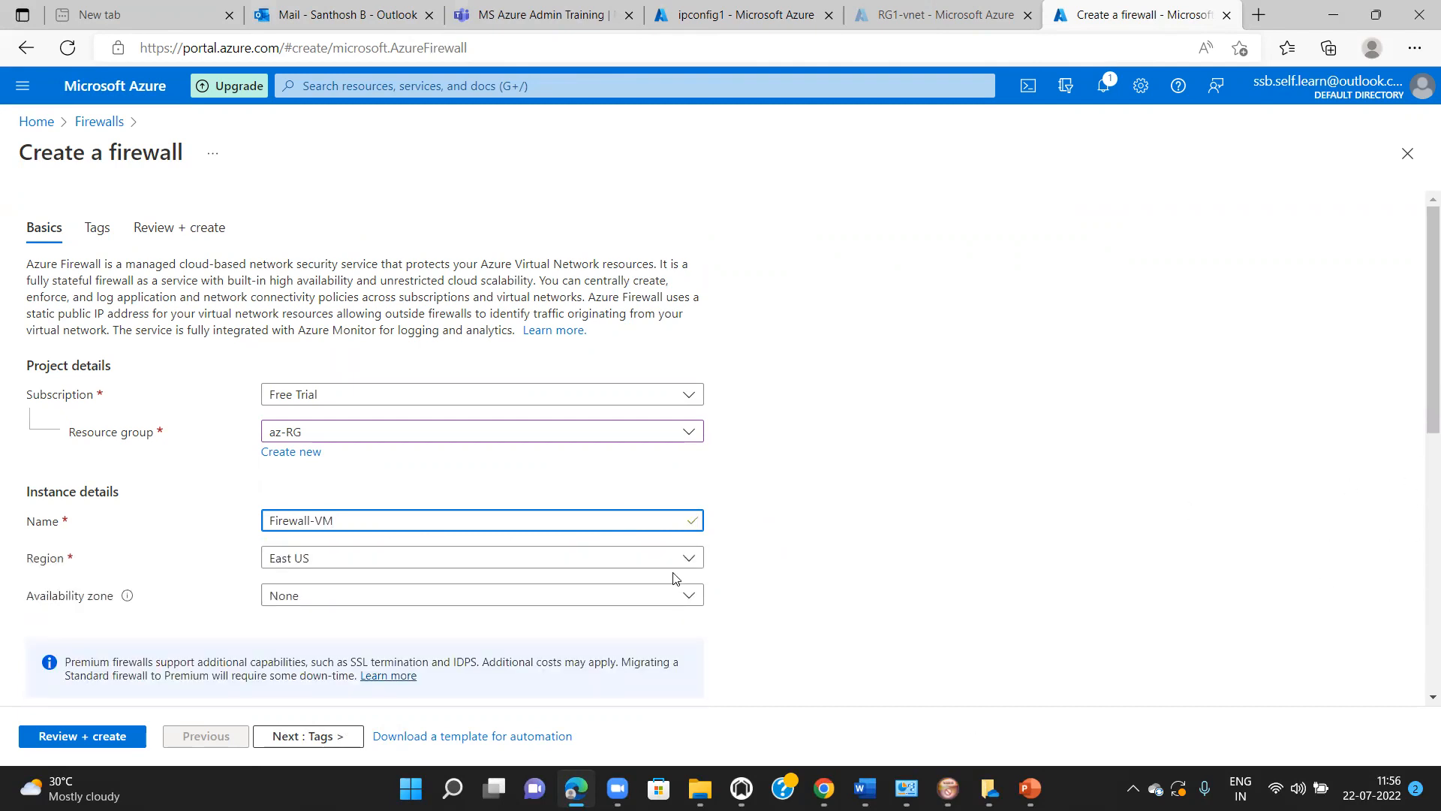
left_click(691, 559)
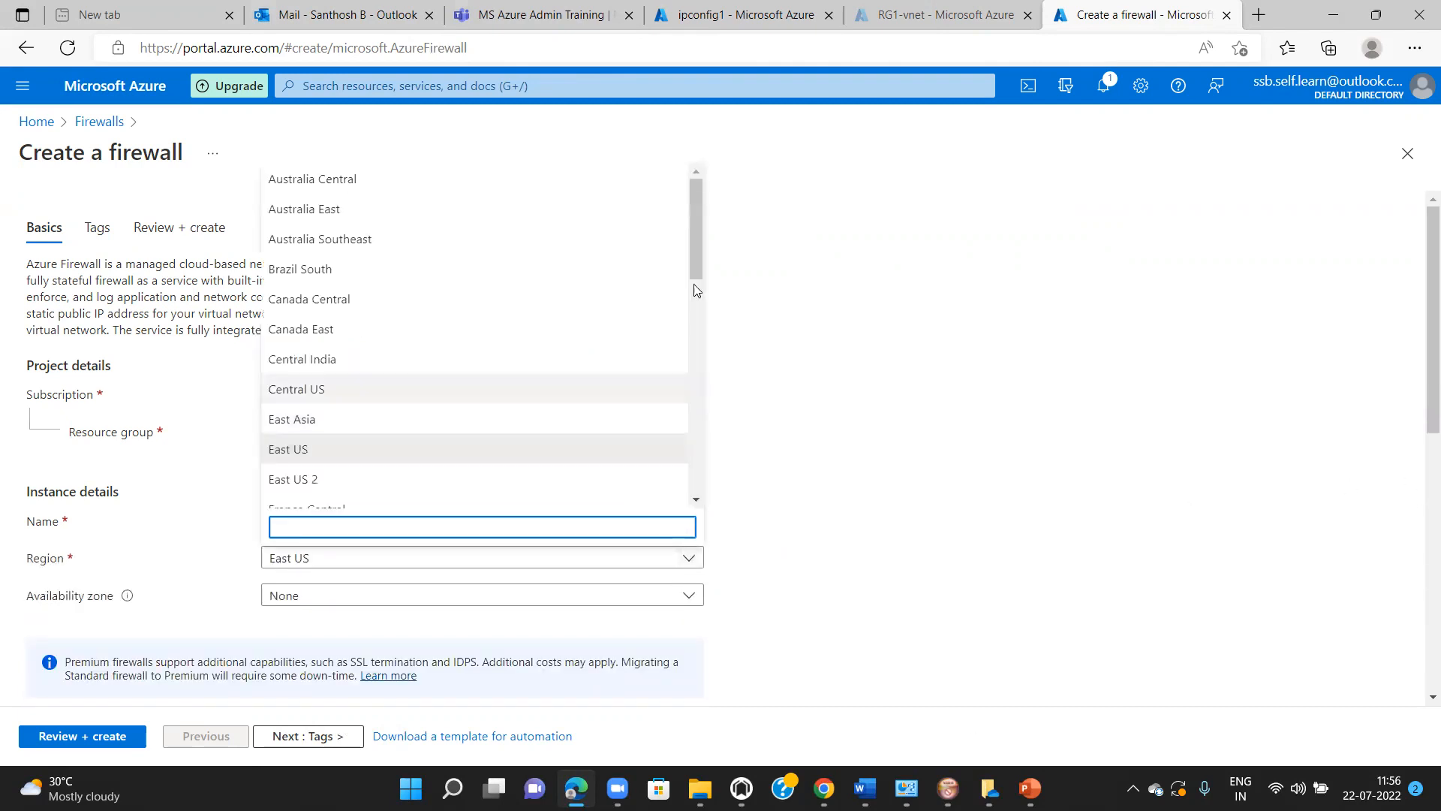
left_click_drag(695, 272, 719, 486)
left_click(719, 486)
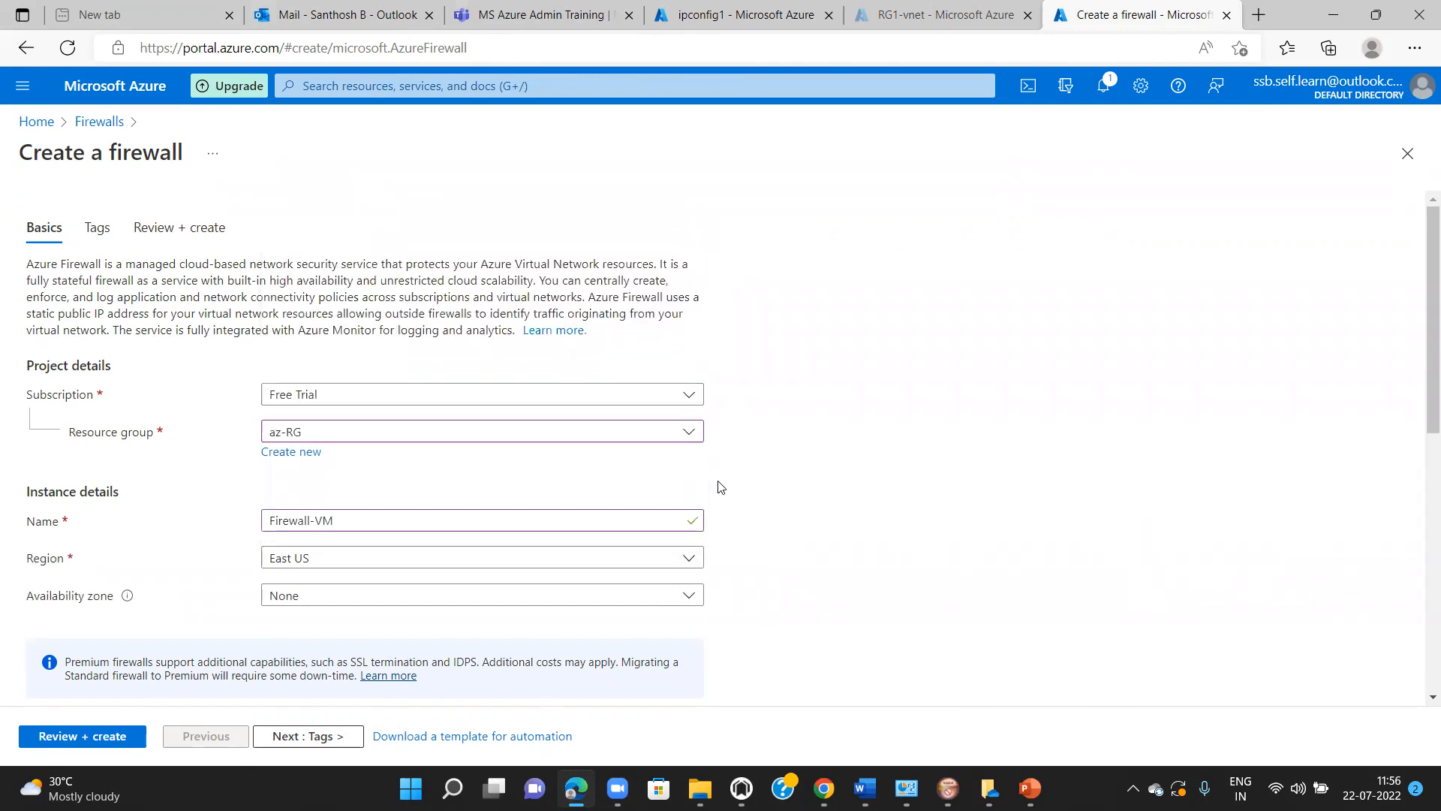
left_click(698, 554)
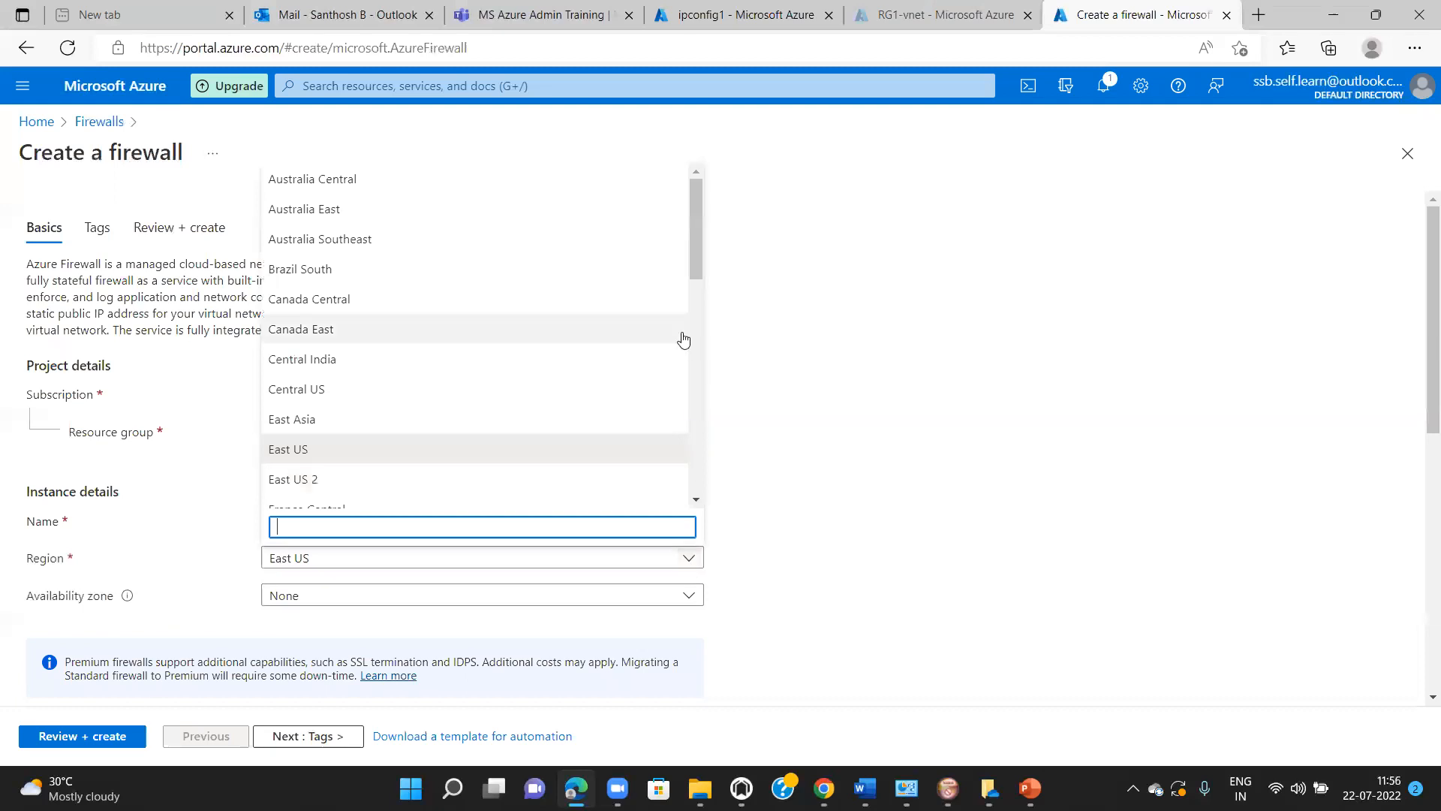
left_click_drag(698, 282, 713, 507)
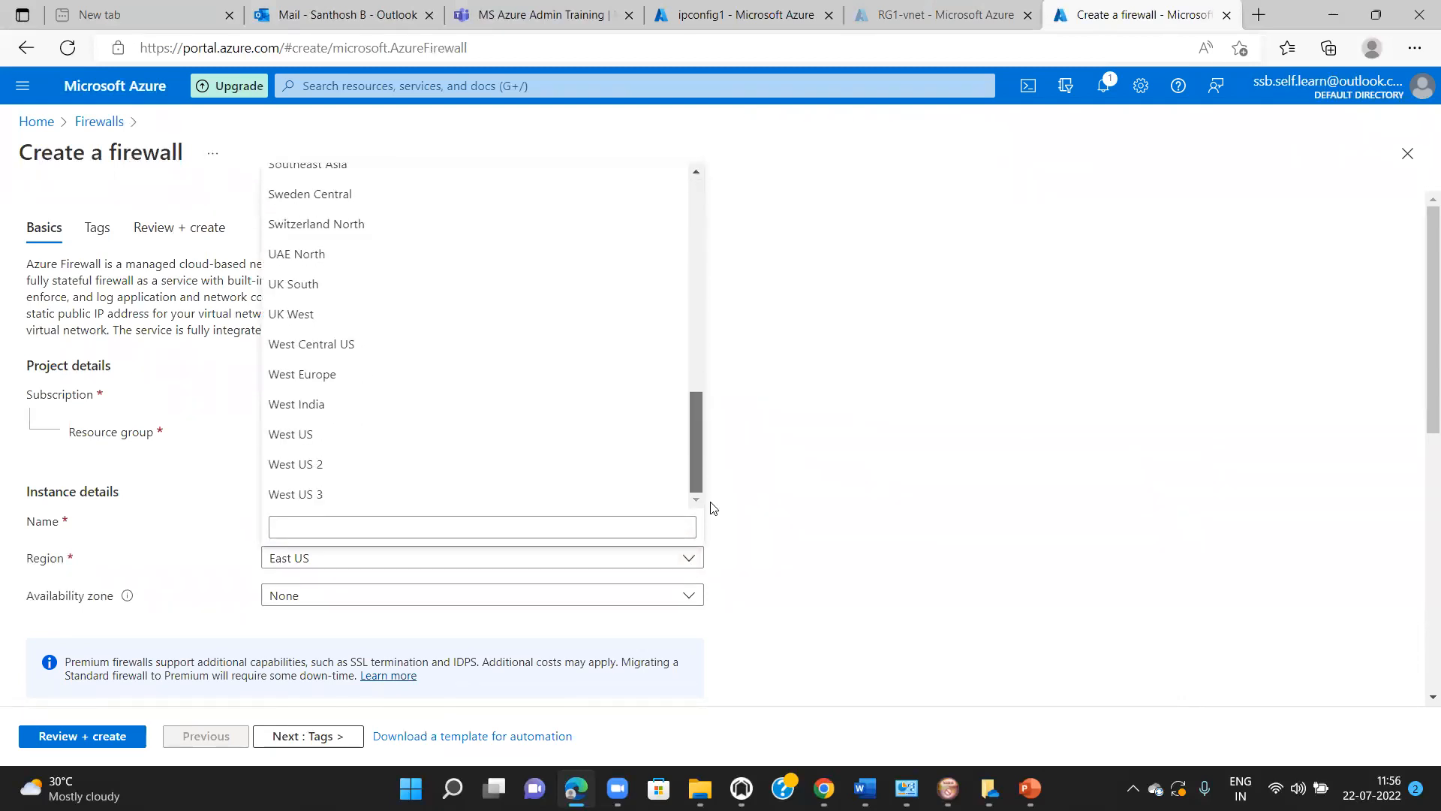
left_click(357, 499)
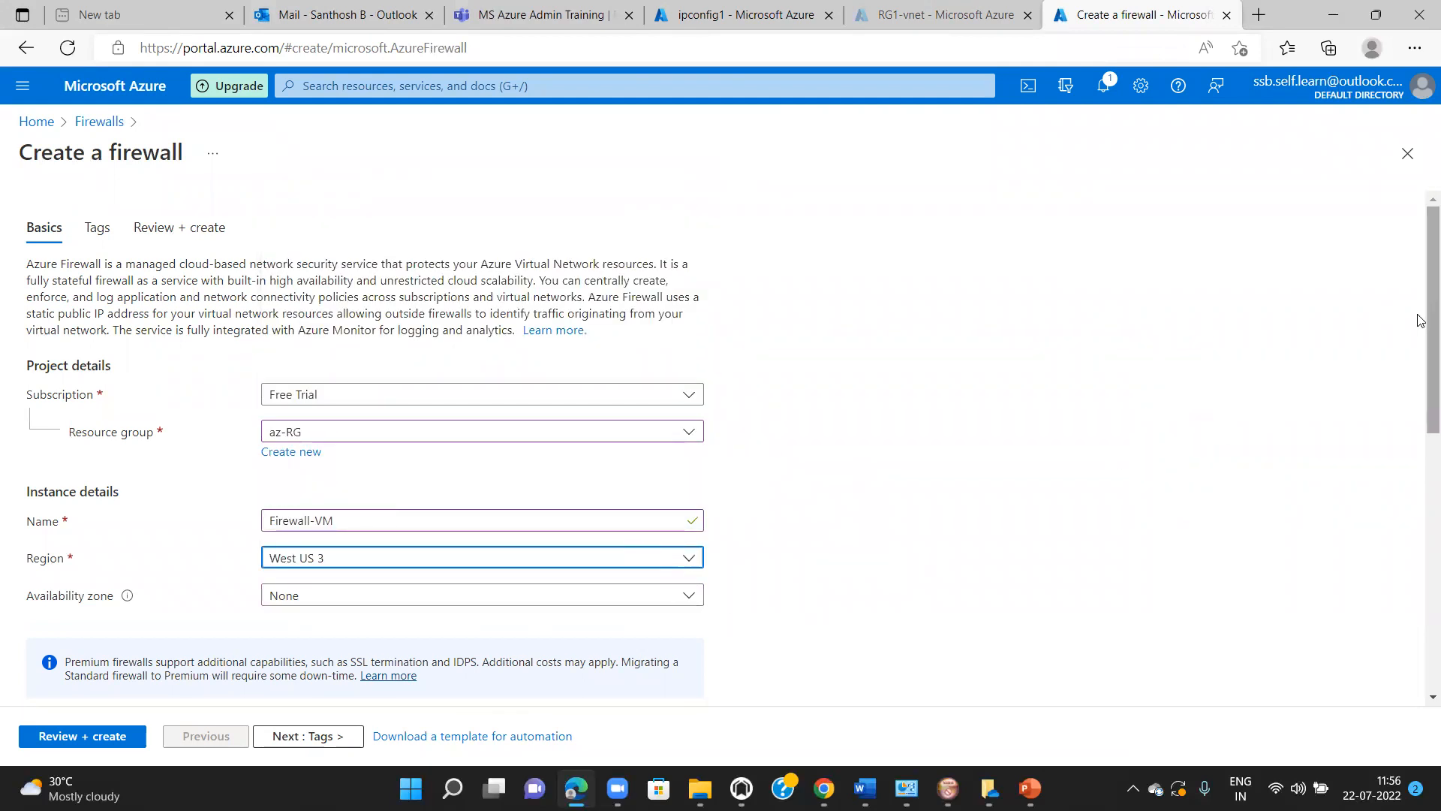
Step: Add a new firewall policy named FW-Policy1 to the firewall, keeping the Premium policy tier
left_click_drag(1420, 324, 1420, 463)
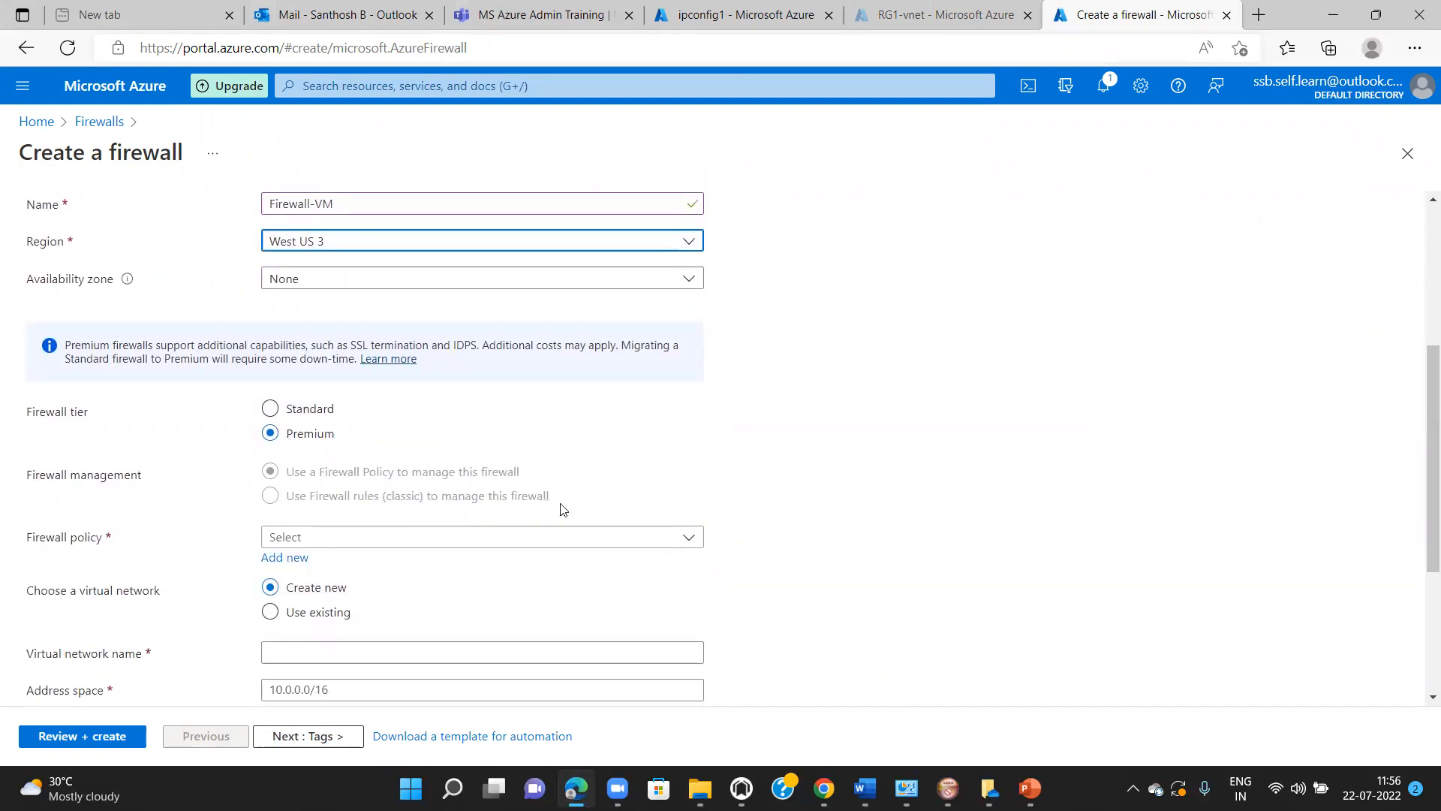
left_click(696, 545)
left_click(597, 512)
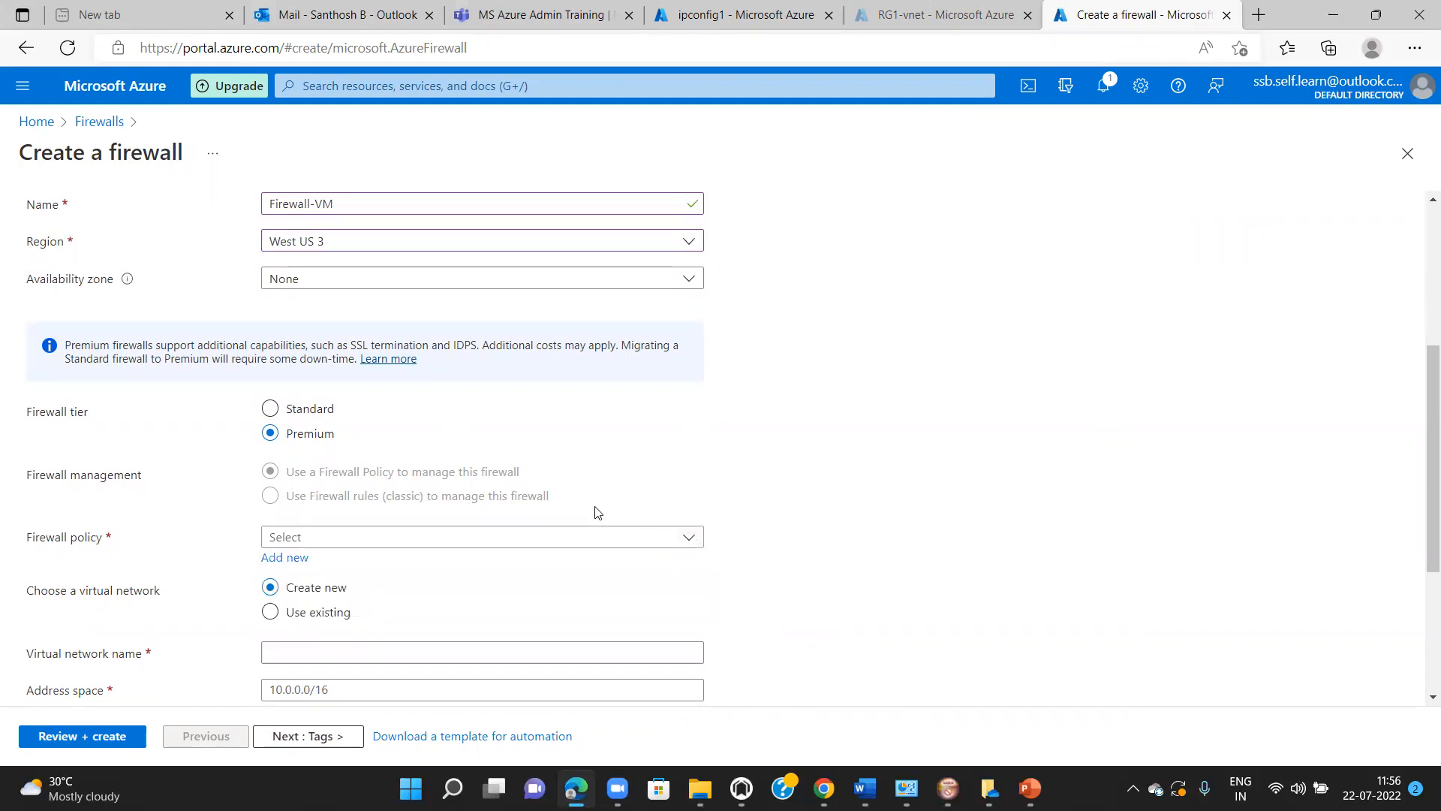
left_click(291, 560)
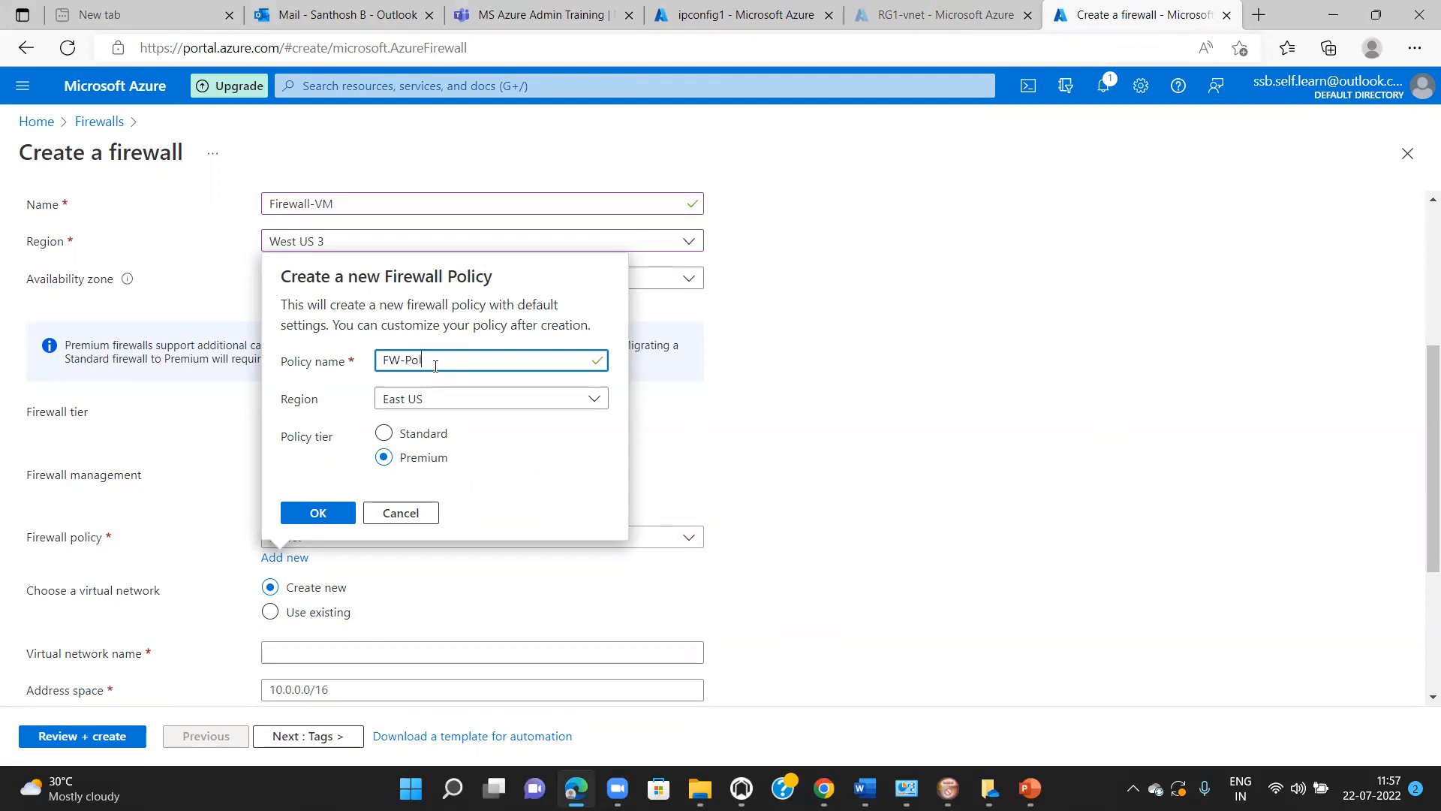
left_click(299, 523)
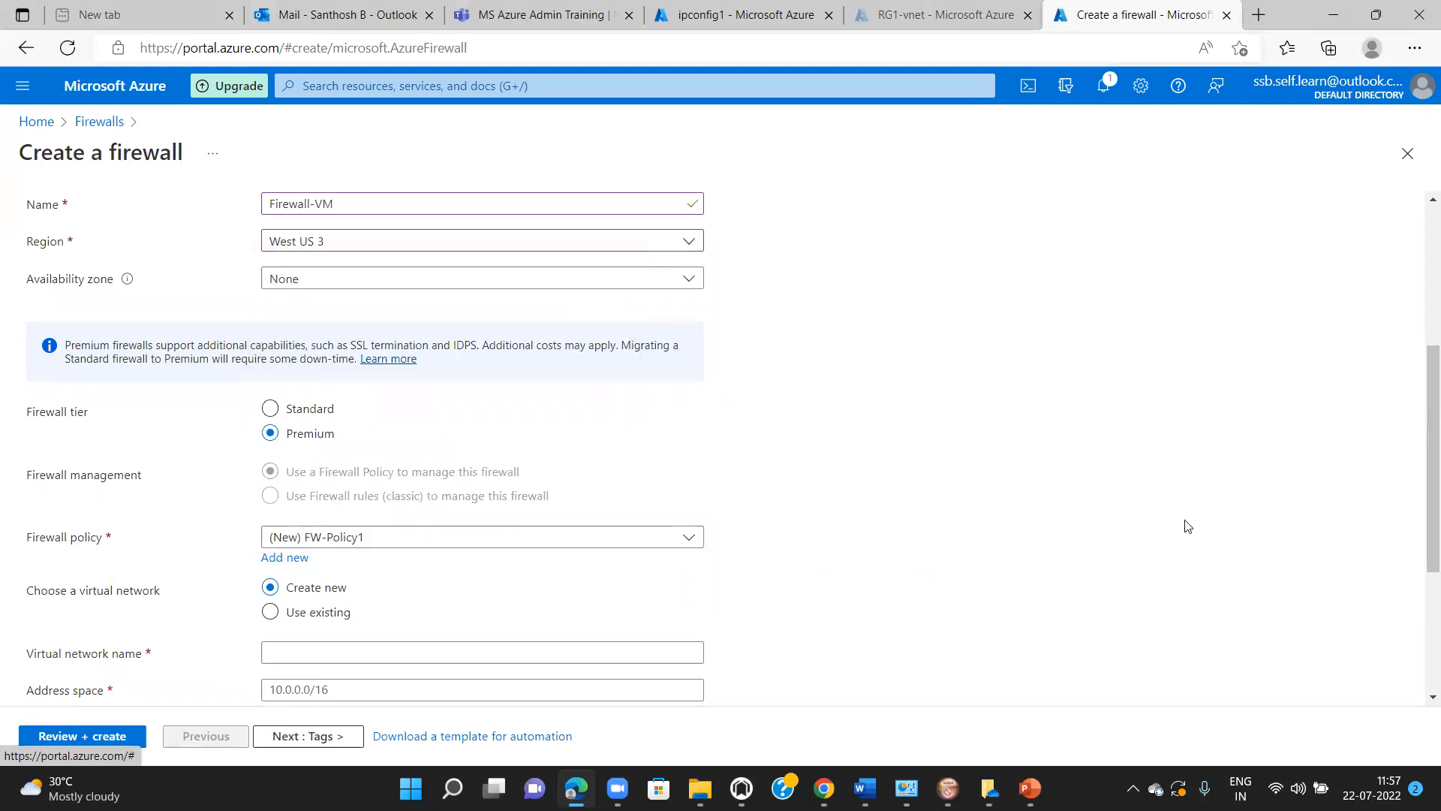
Step: Place the firewall in an existing virtual network, choosing Dev-VNet1 (az-RG)
left_click(270, 611)
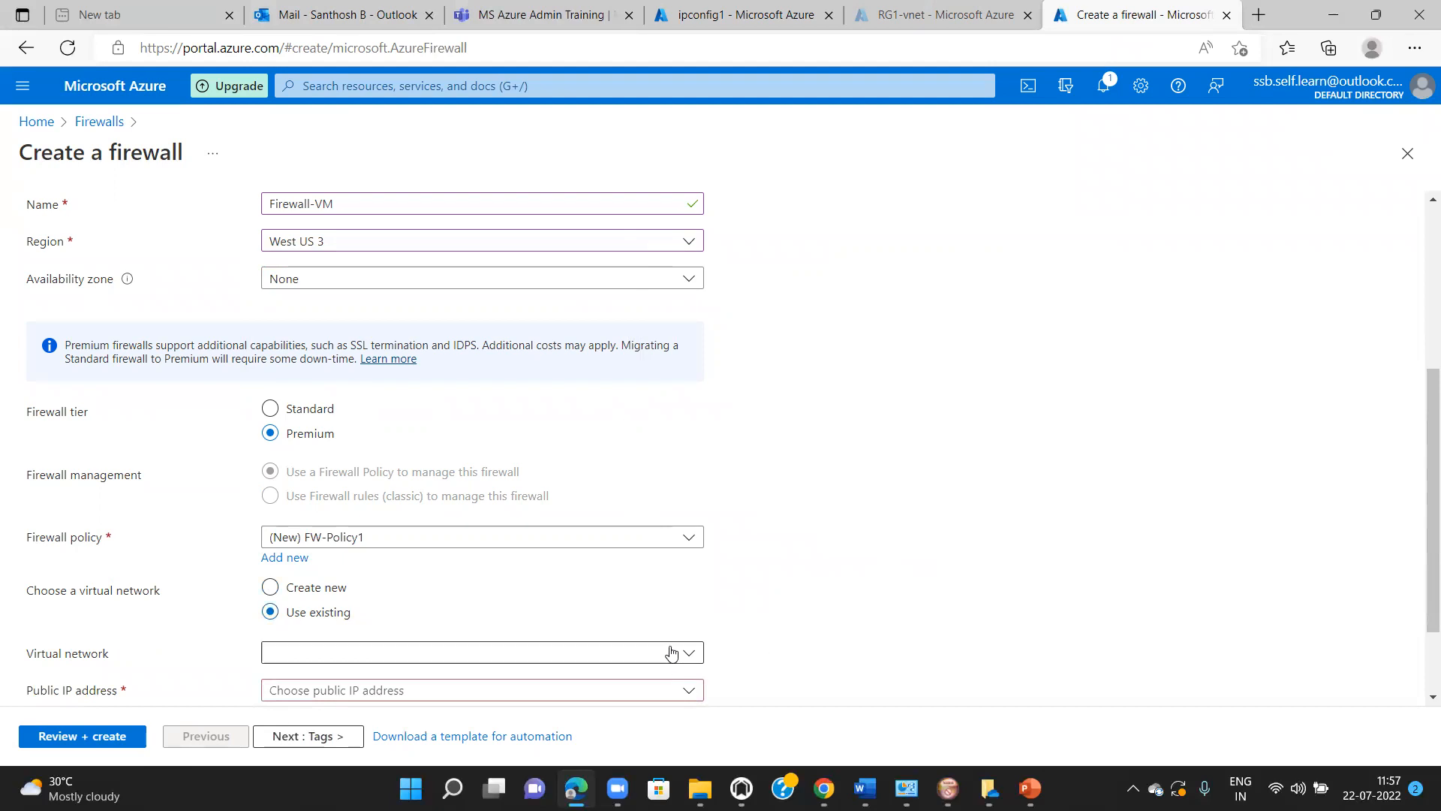
left_click_drag(1418, 407, 1418, 471)
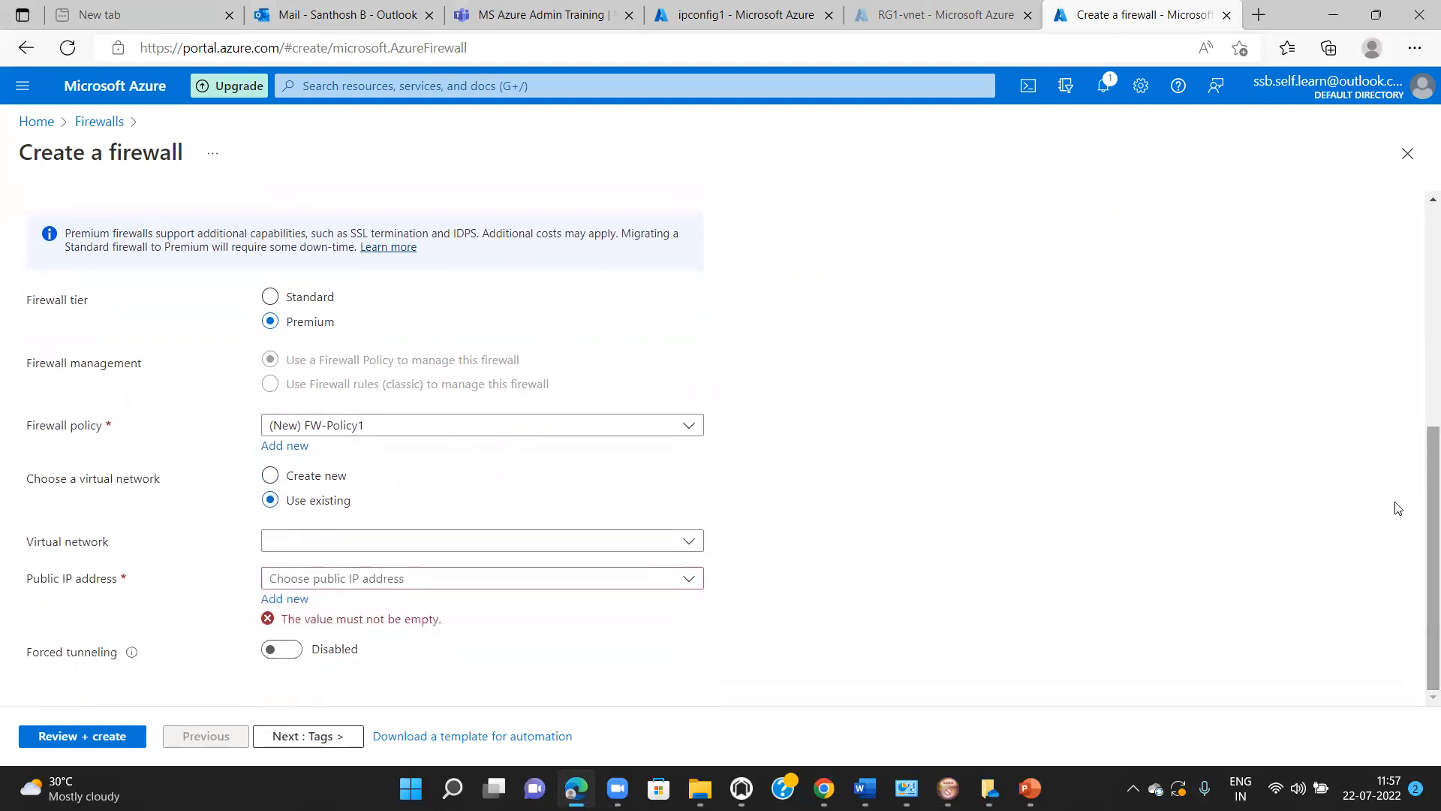
left_click(692, 541)
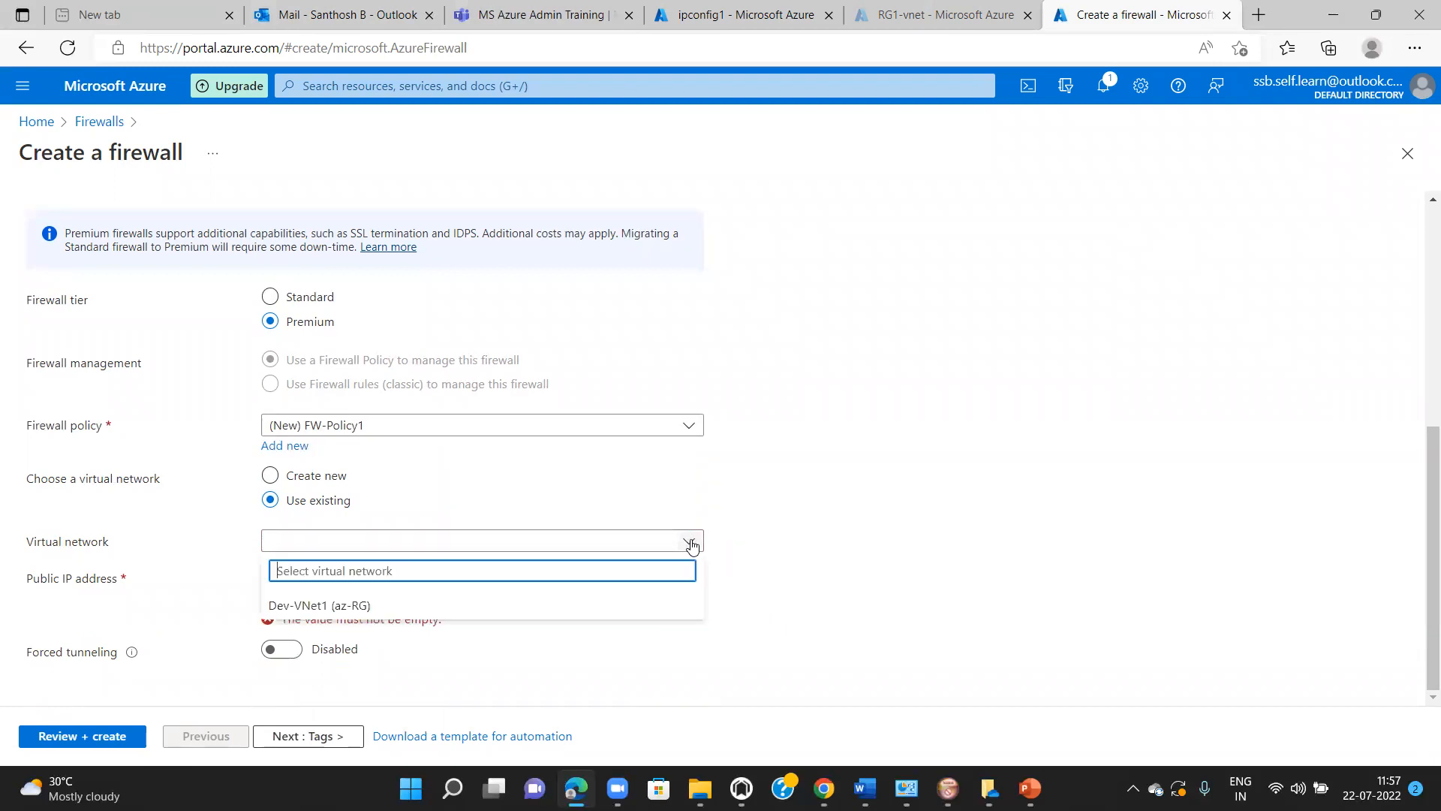
left_click(366, 606)
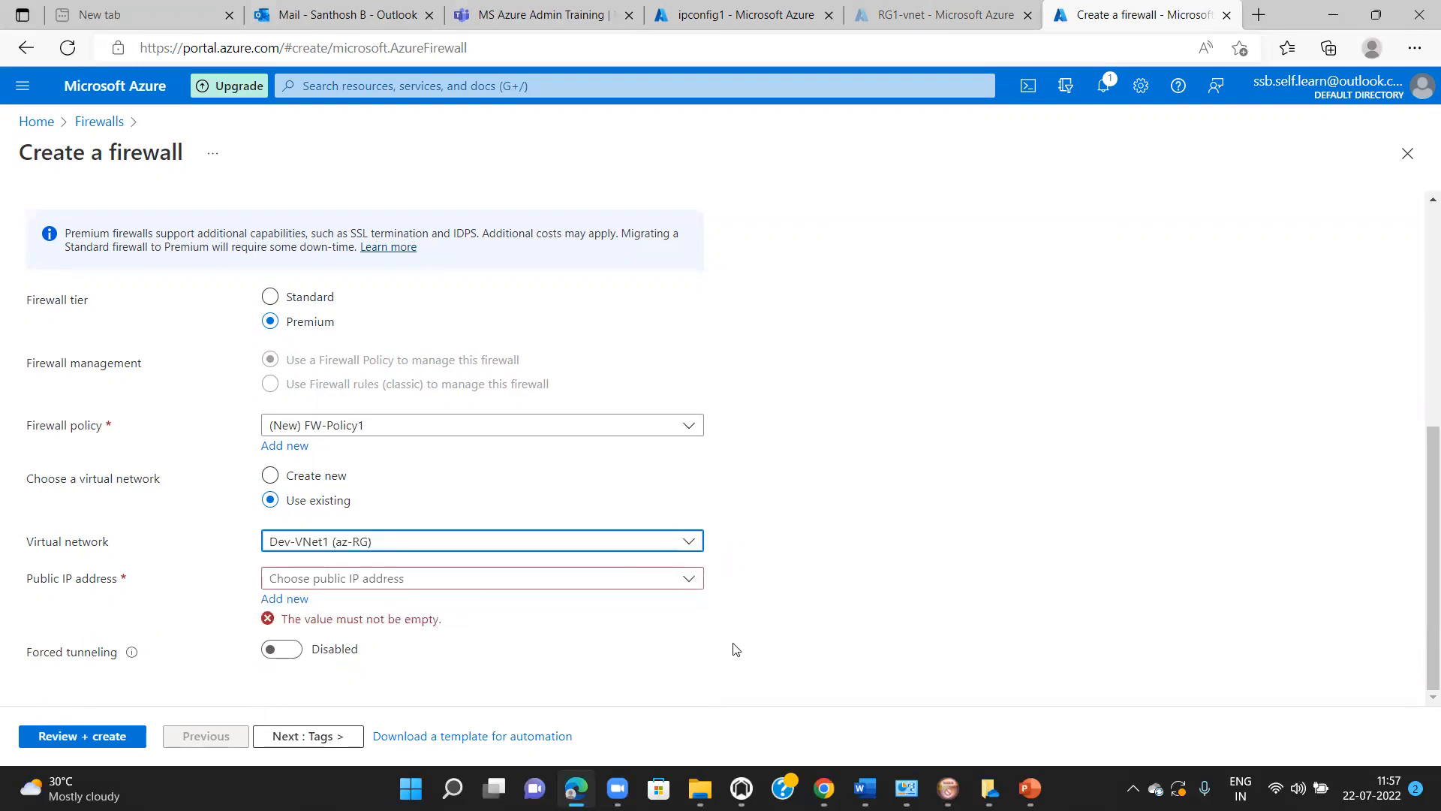
left_click(688, 543)
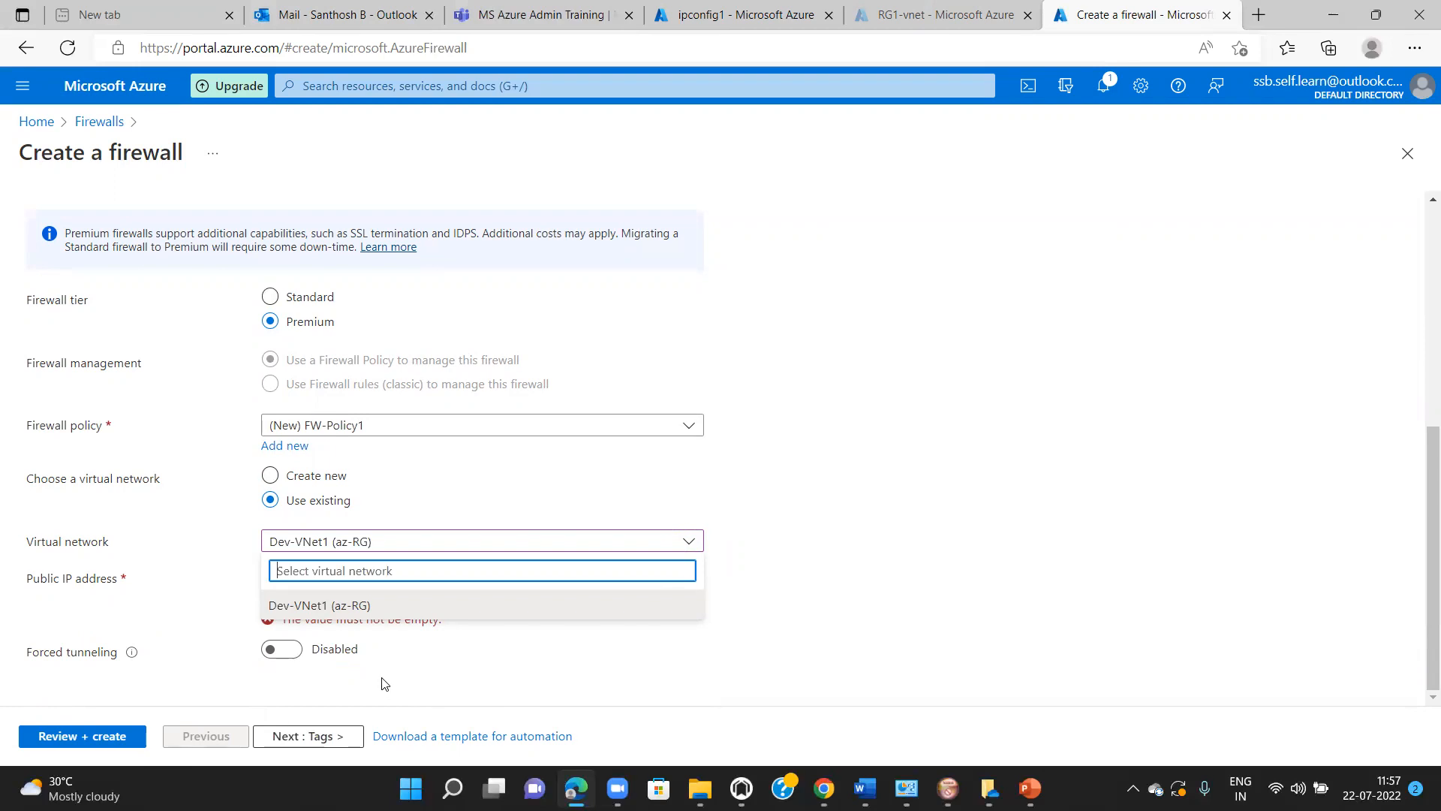
left_click(326, 606)
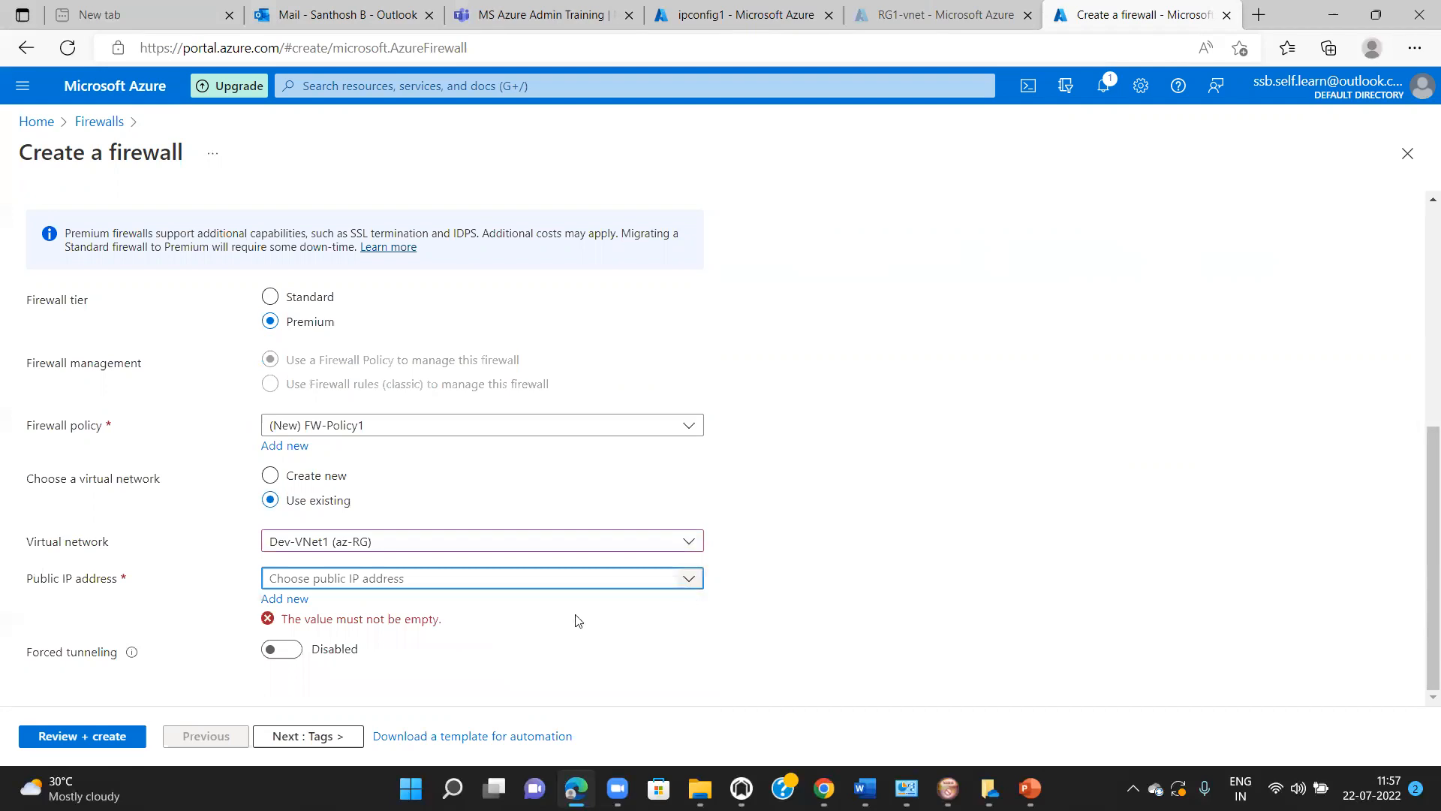
Step: Add a new public IP address named Firewall-IP for the firewall
left_click(687, 585)
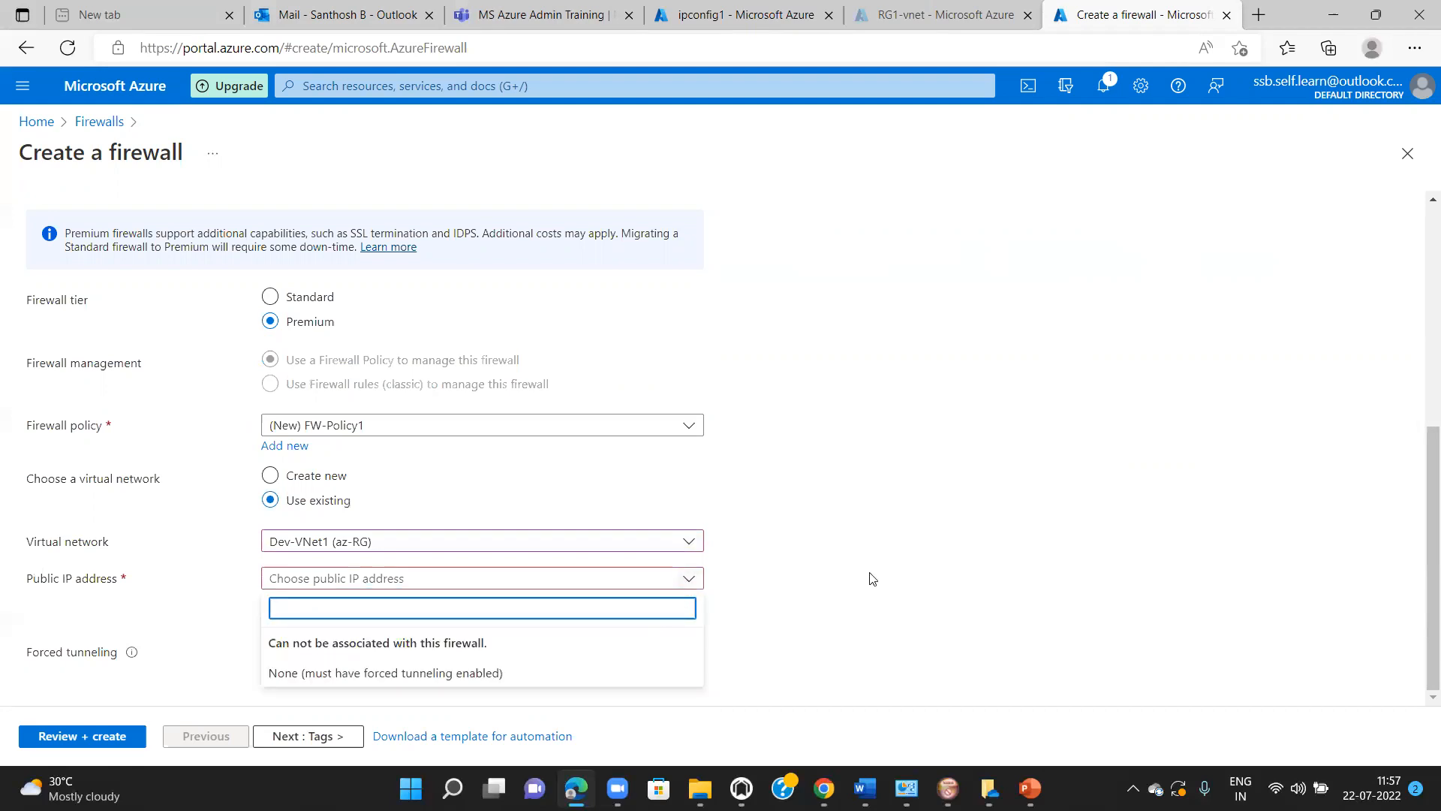
left_click(728, 643)
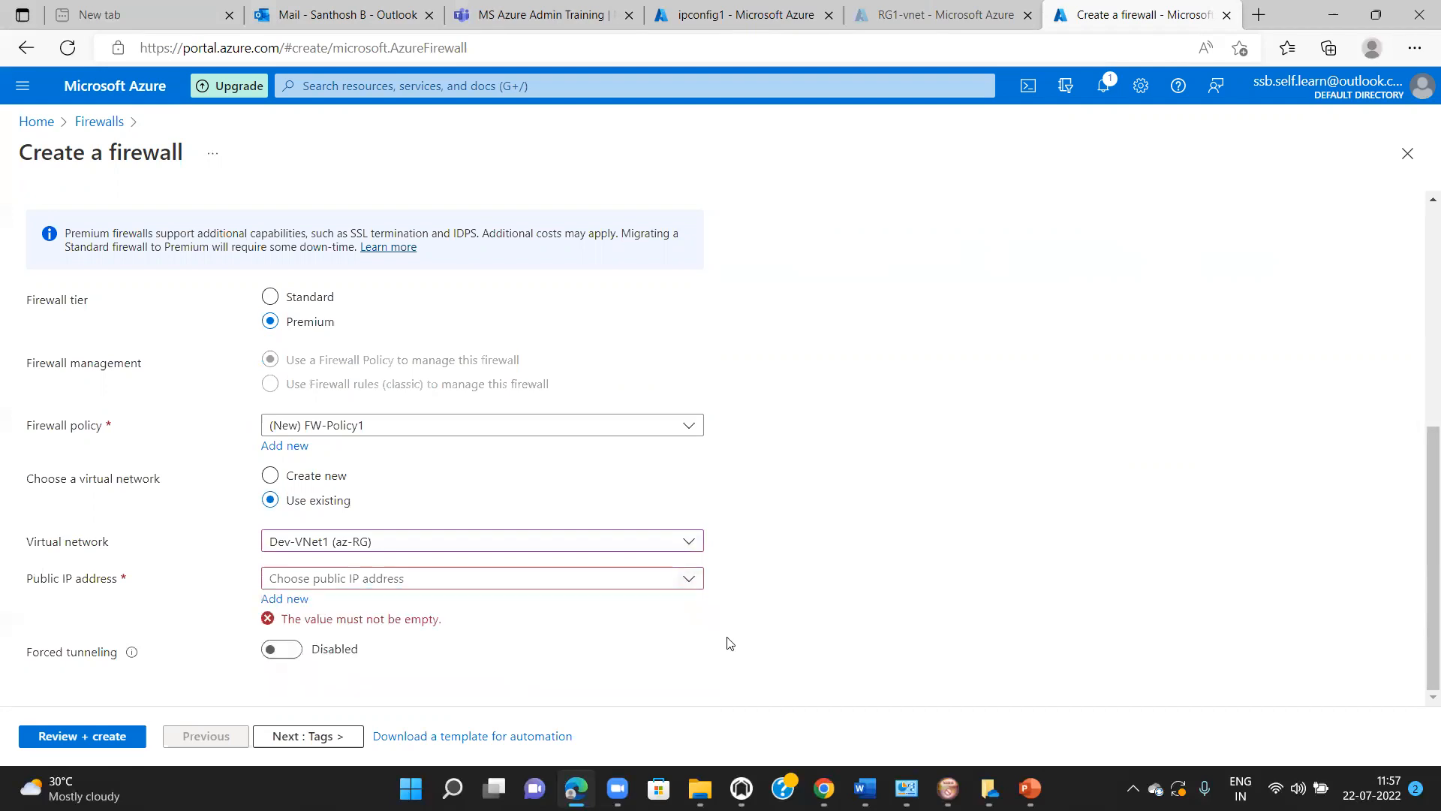
left_click(298, 603)
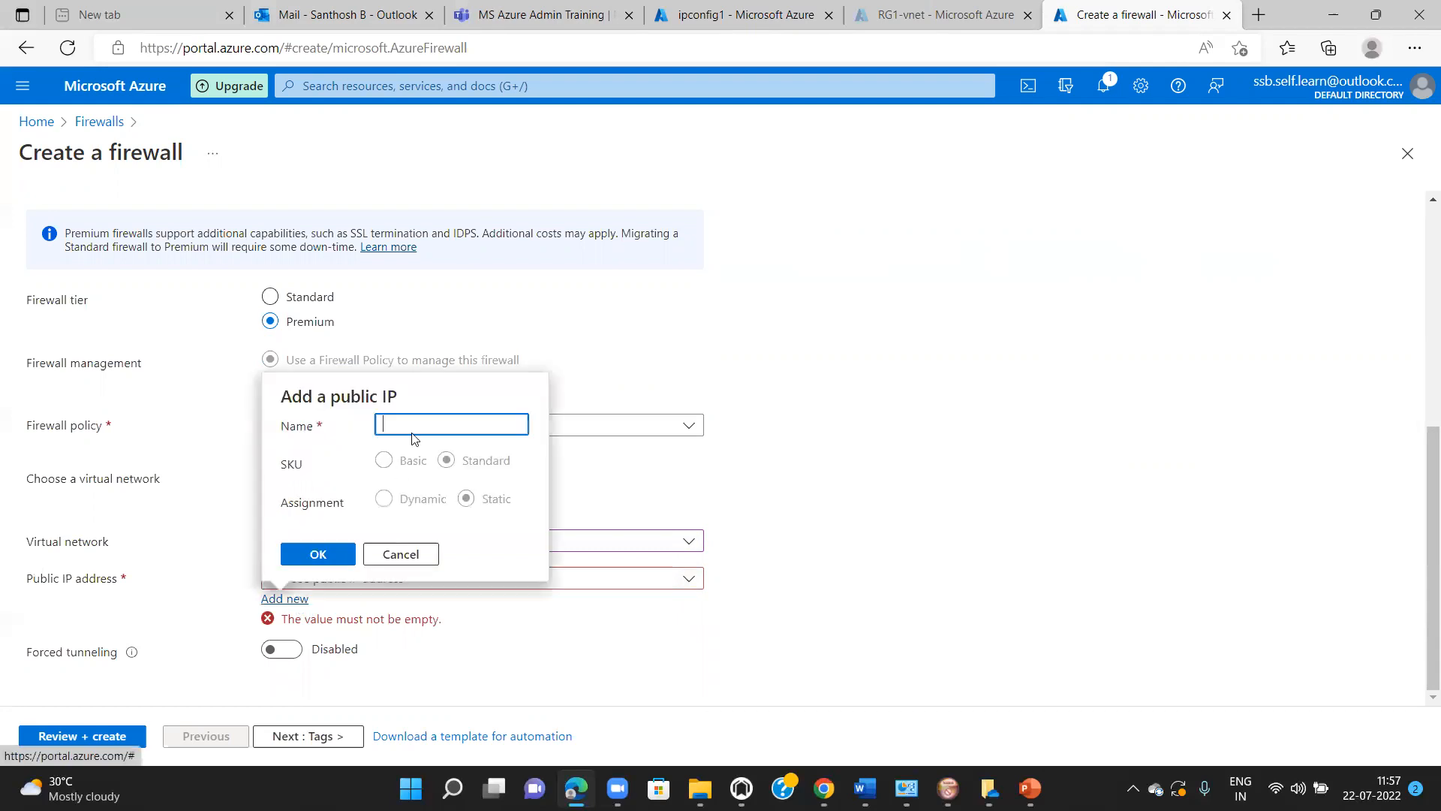
left_click(413, 425)
type("Firewall-IP")
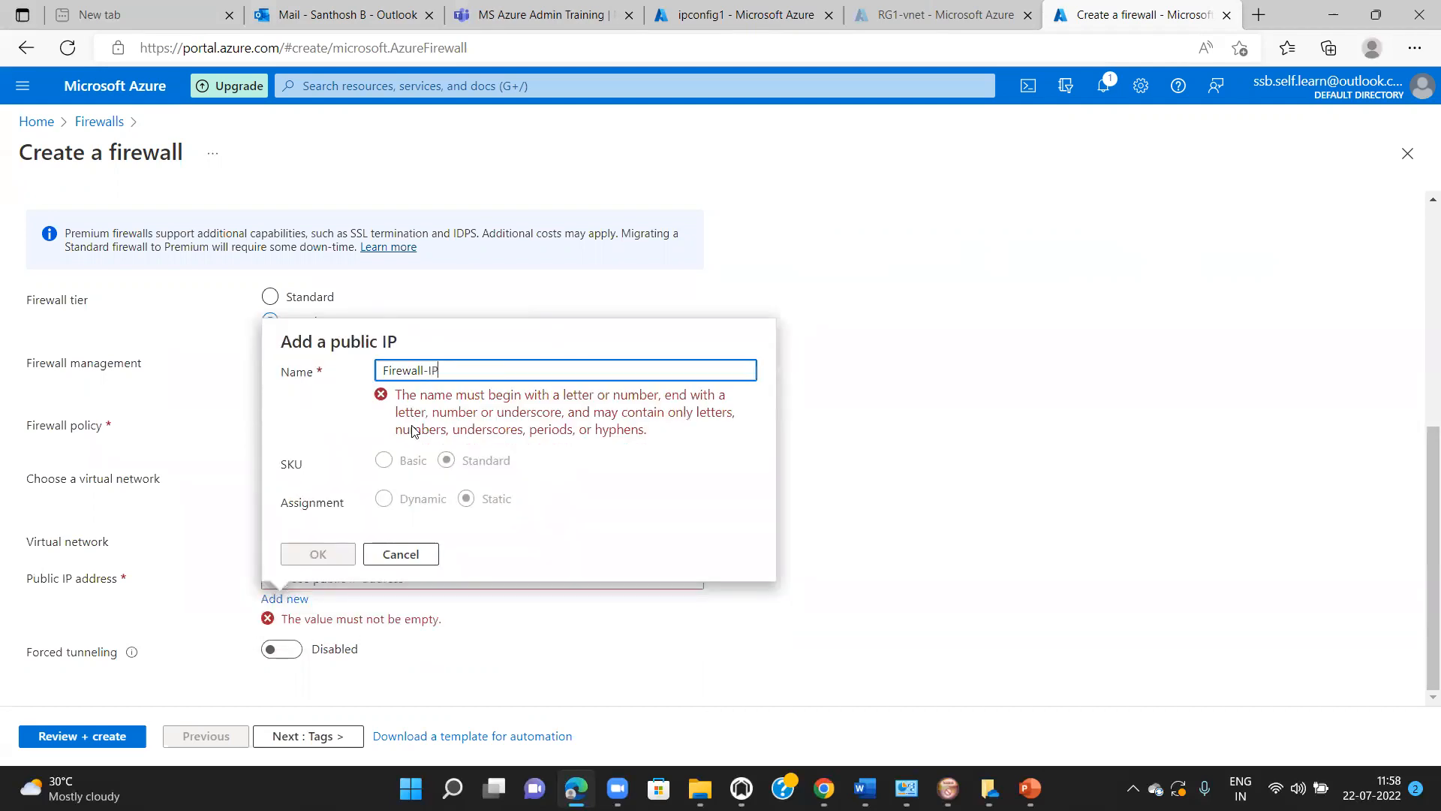
left_click(314, 564)
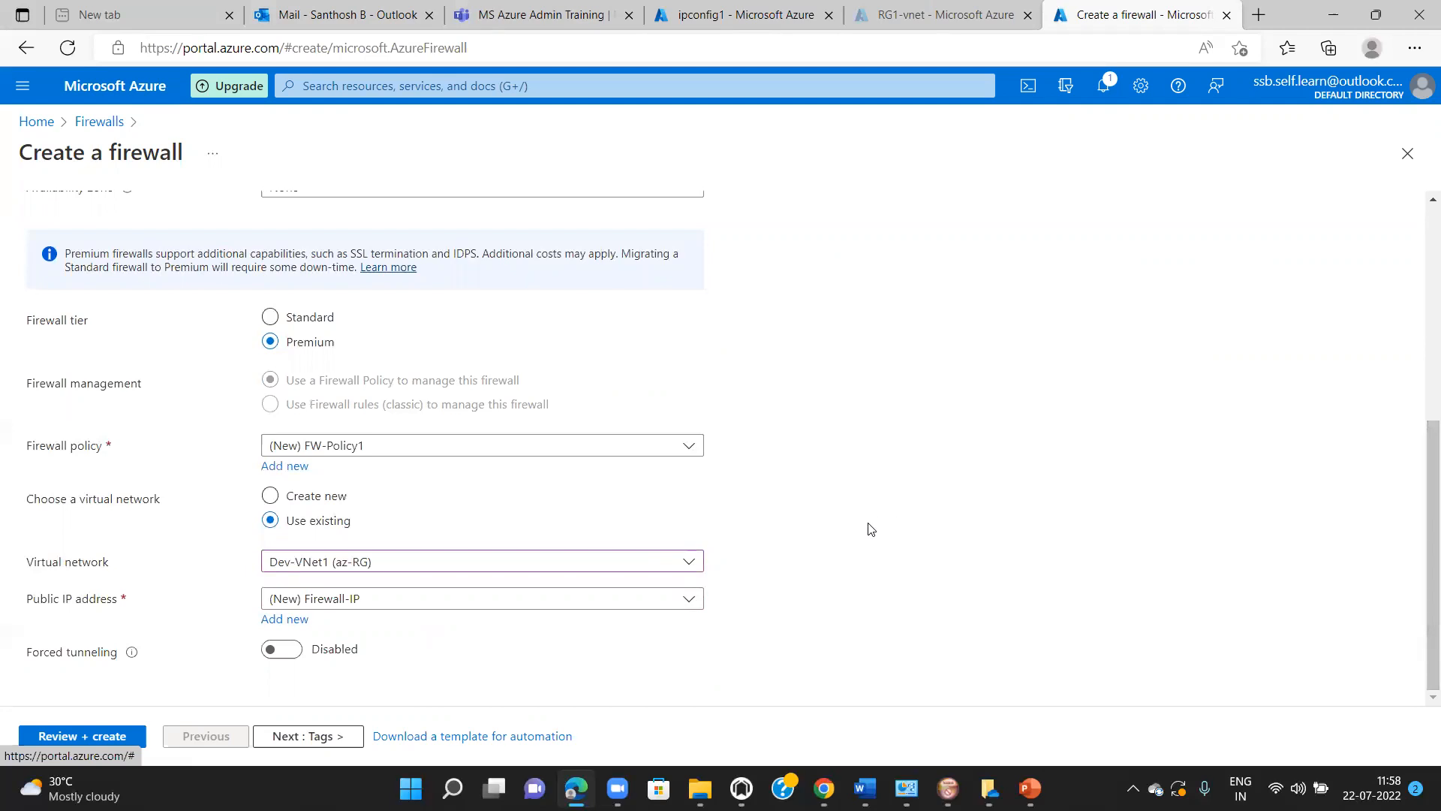
Step: Leave the tags empty, review the firewall configuration, and start its deployment
left_click(337, 735)
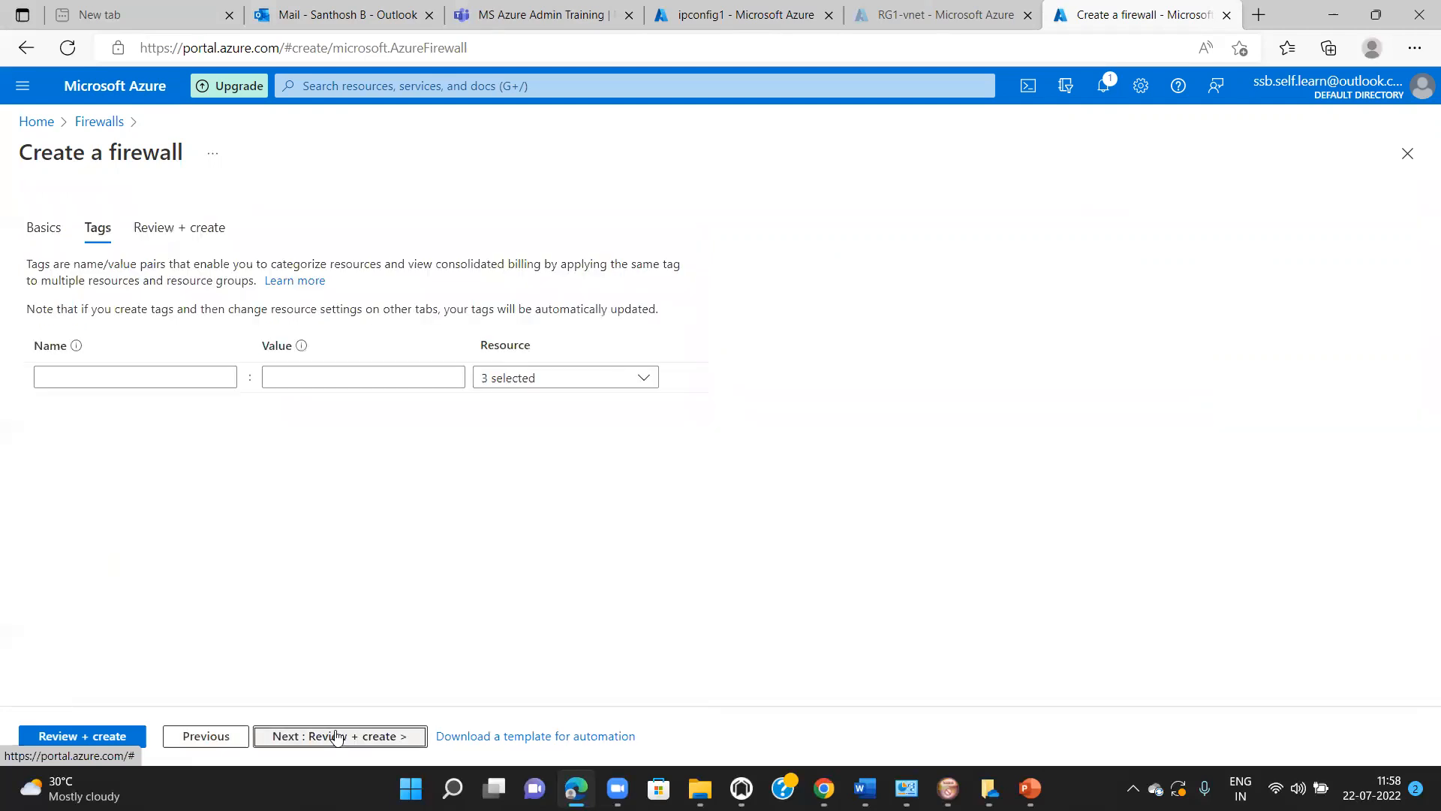
left_click(337, 735)
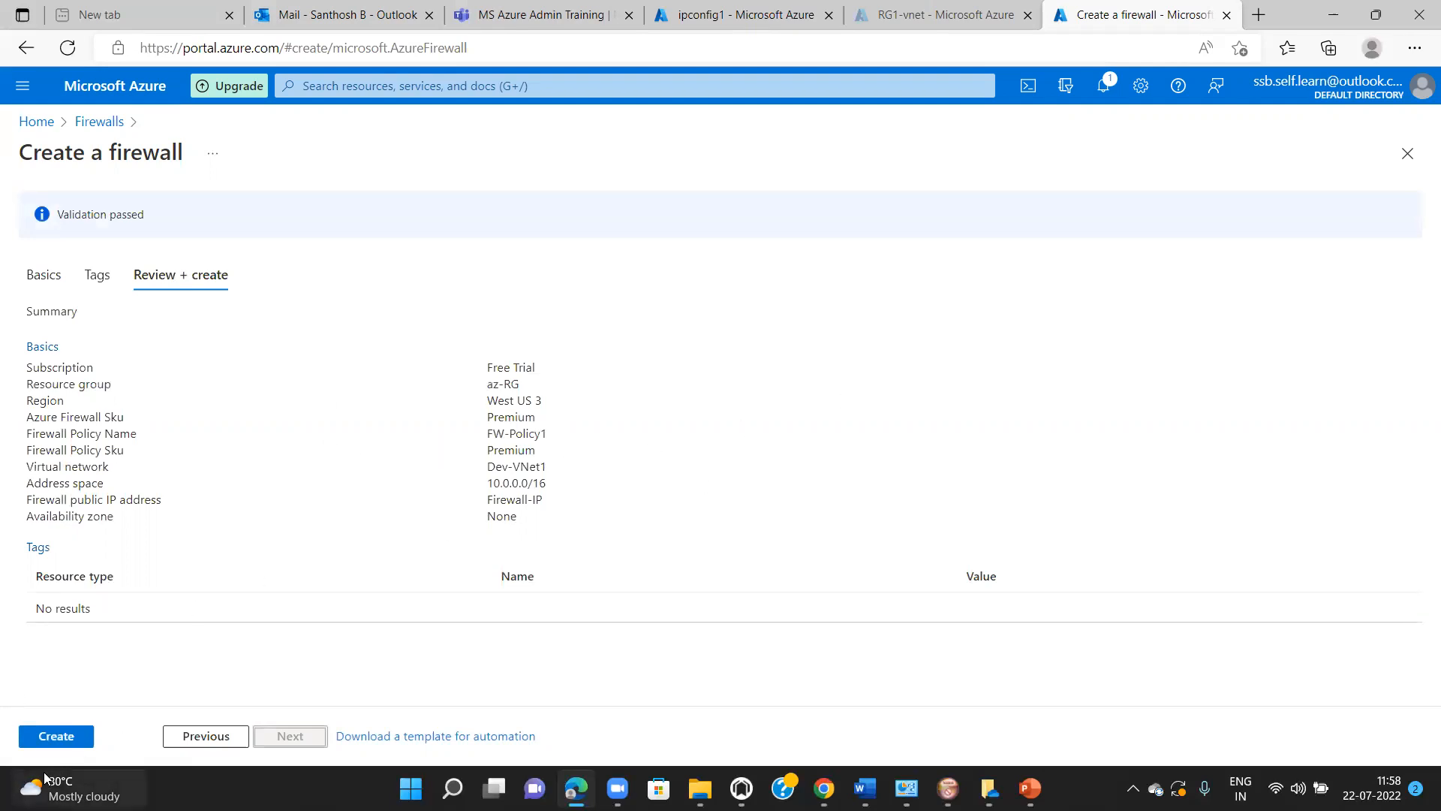
left_click(51, 740)
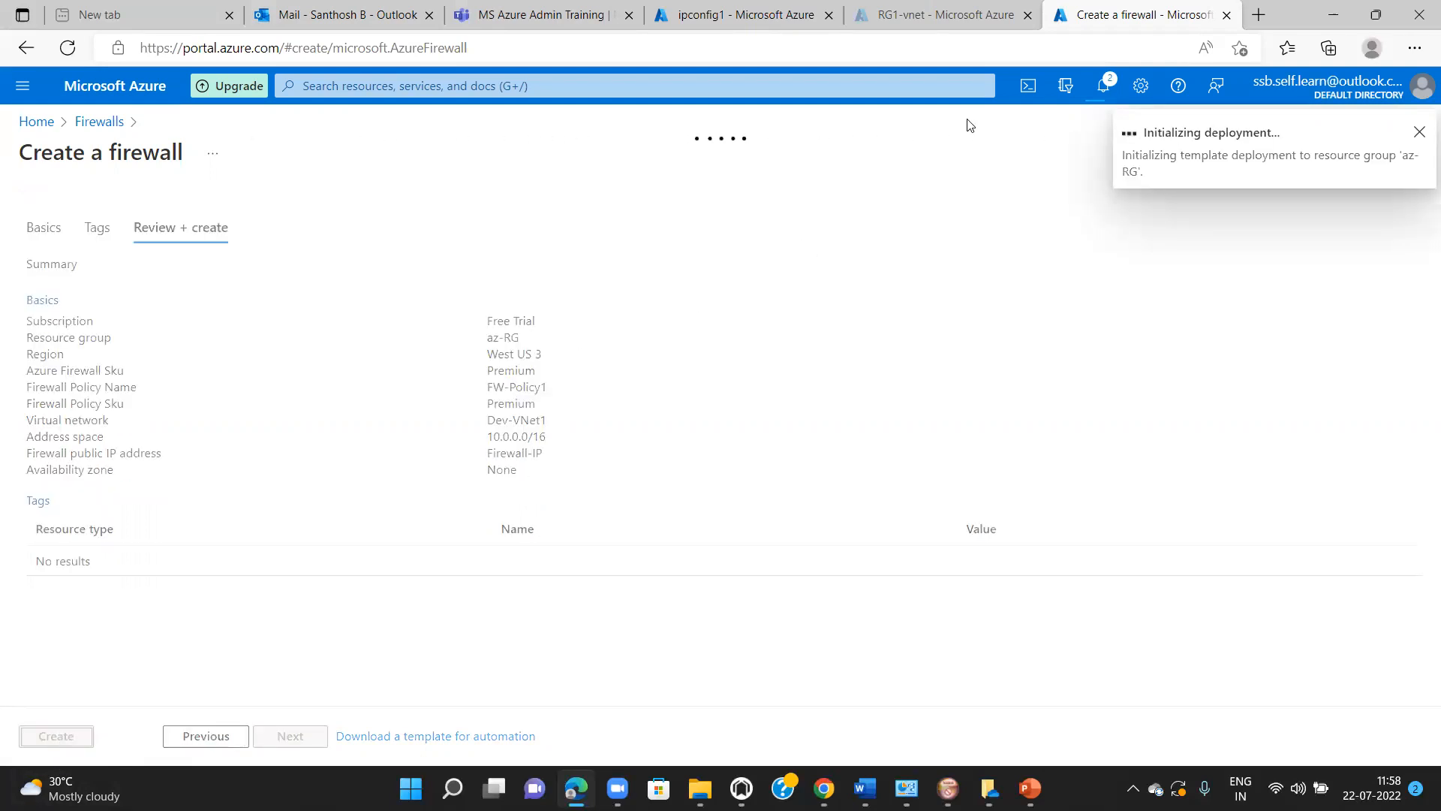
Step: In the RG1-vnet browser tab, open dev-vm1's network interface from its networking settings and check its IP configurations
left_click(944, 17)
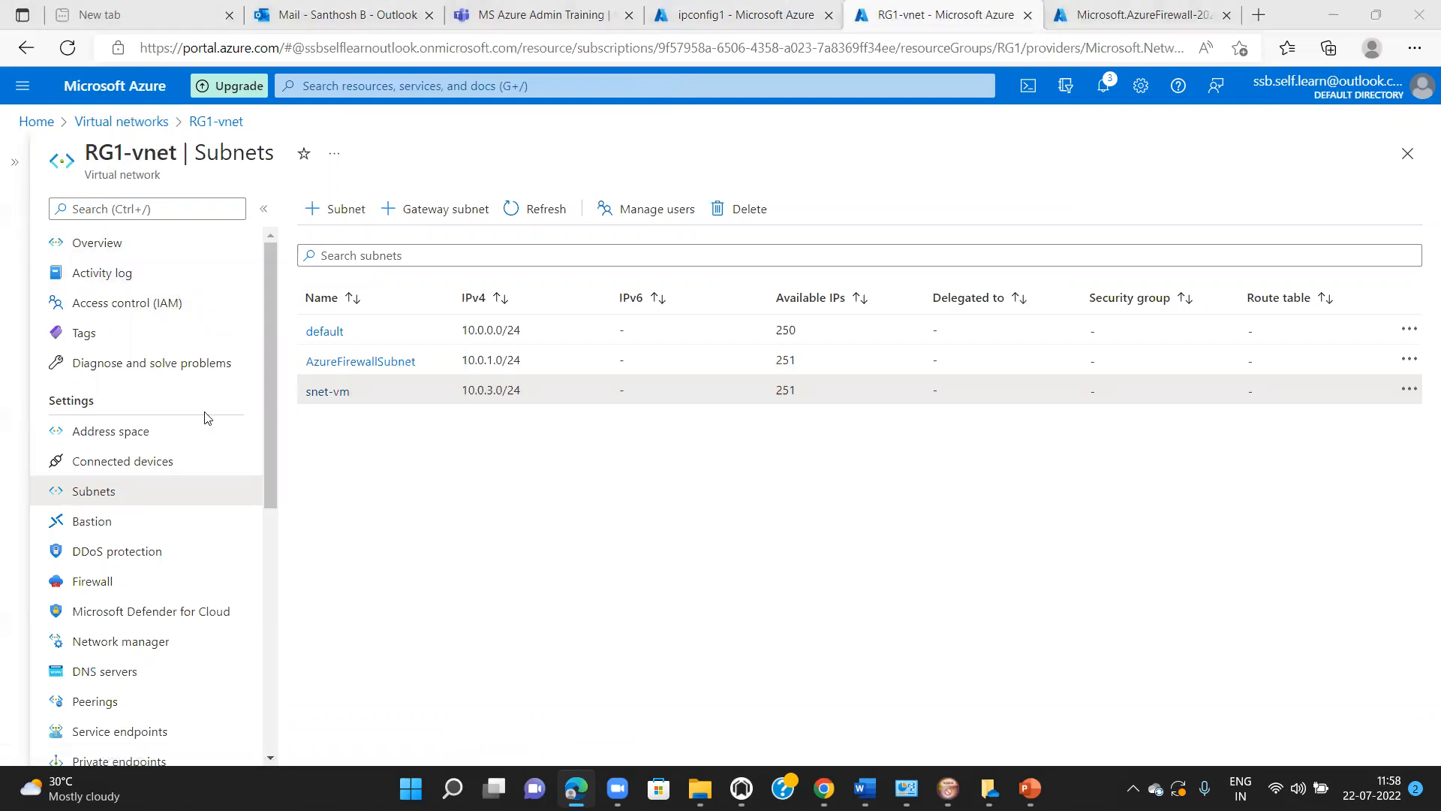
left_click(330, 89)
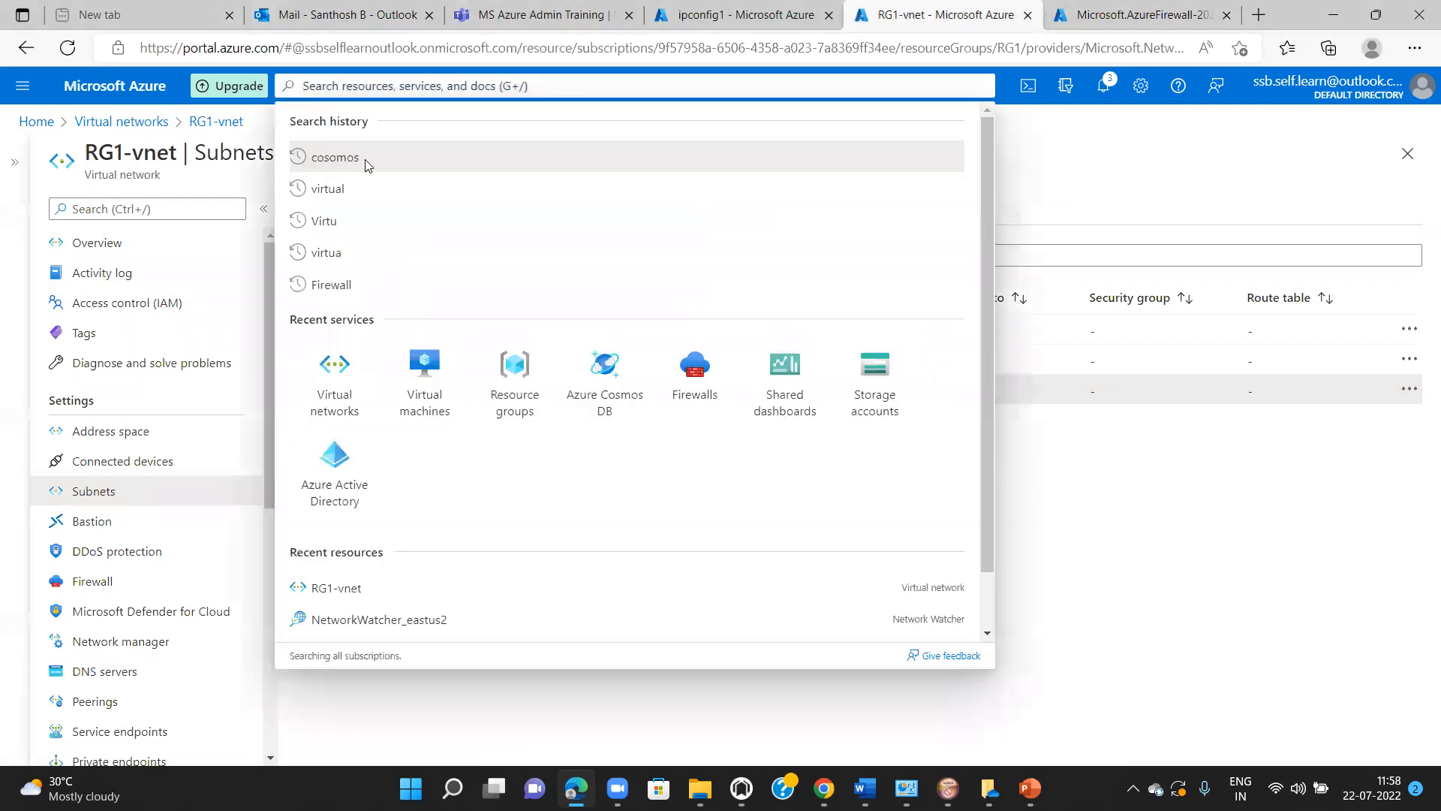
left_click(426, 411)
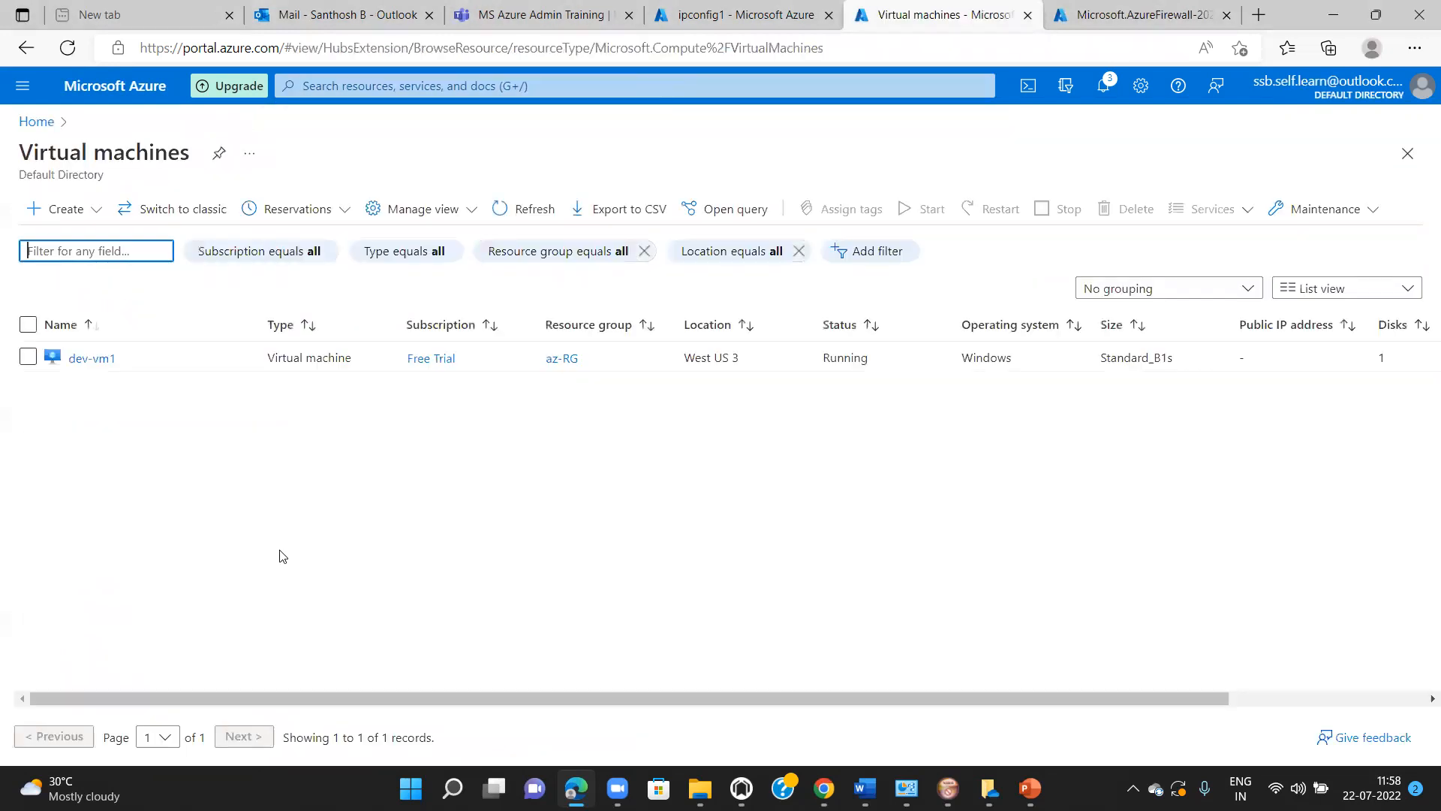
left_click(93, 361)
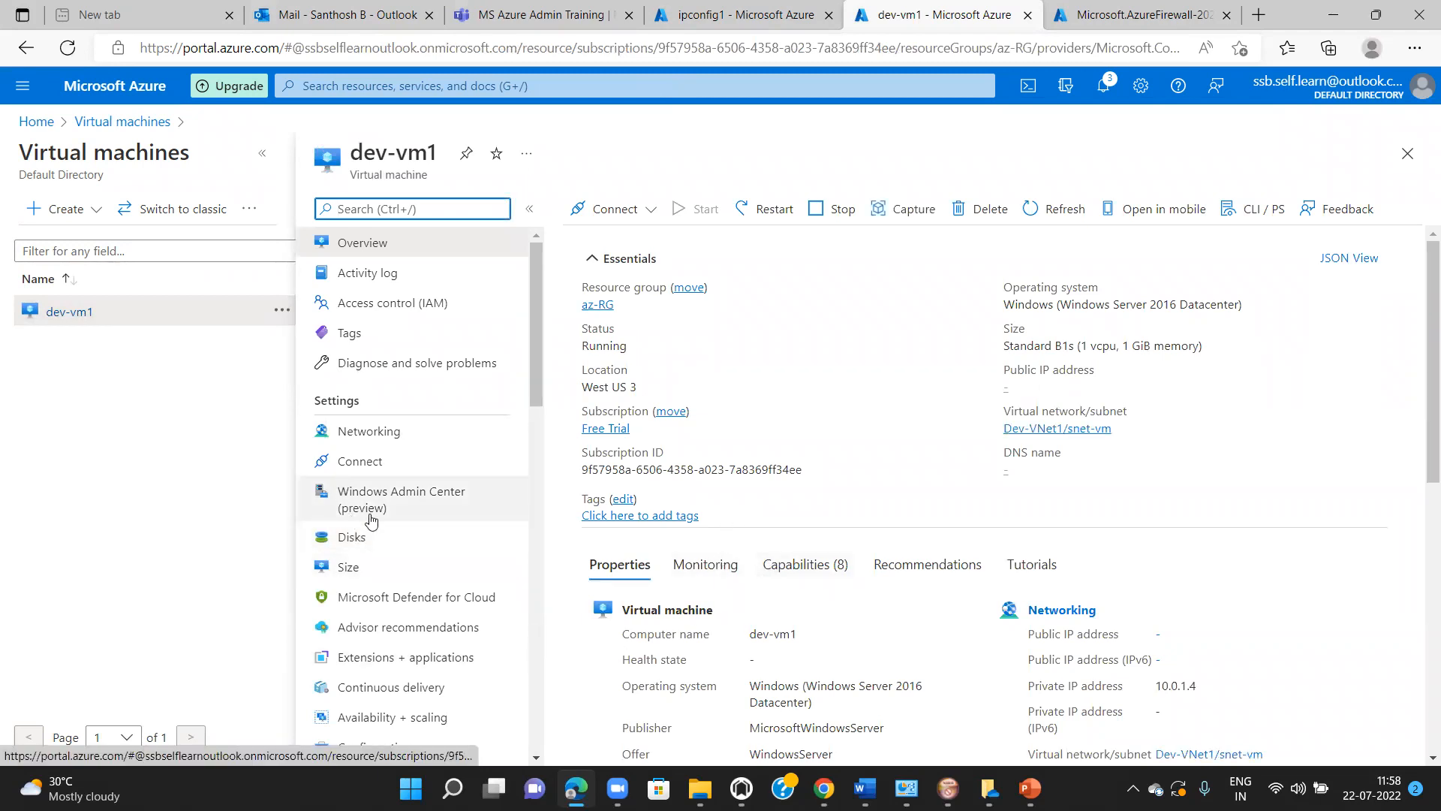
left_click(382, 432)
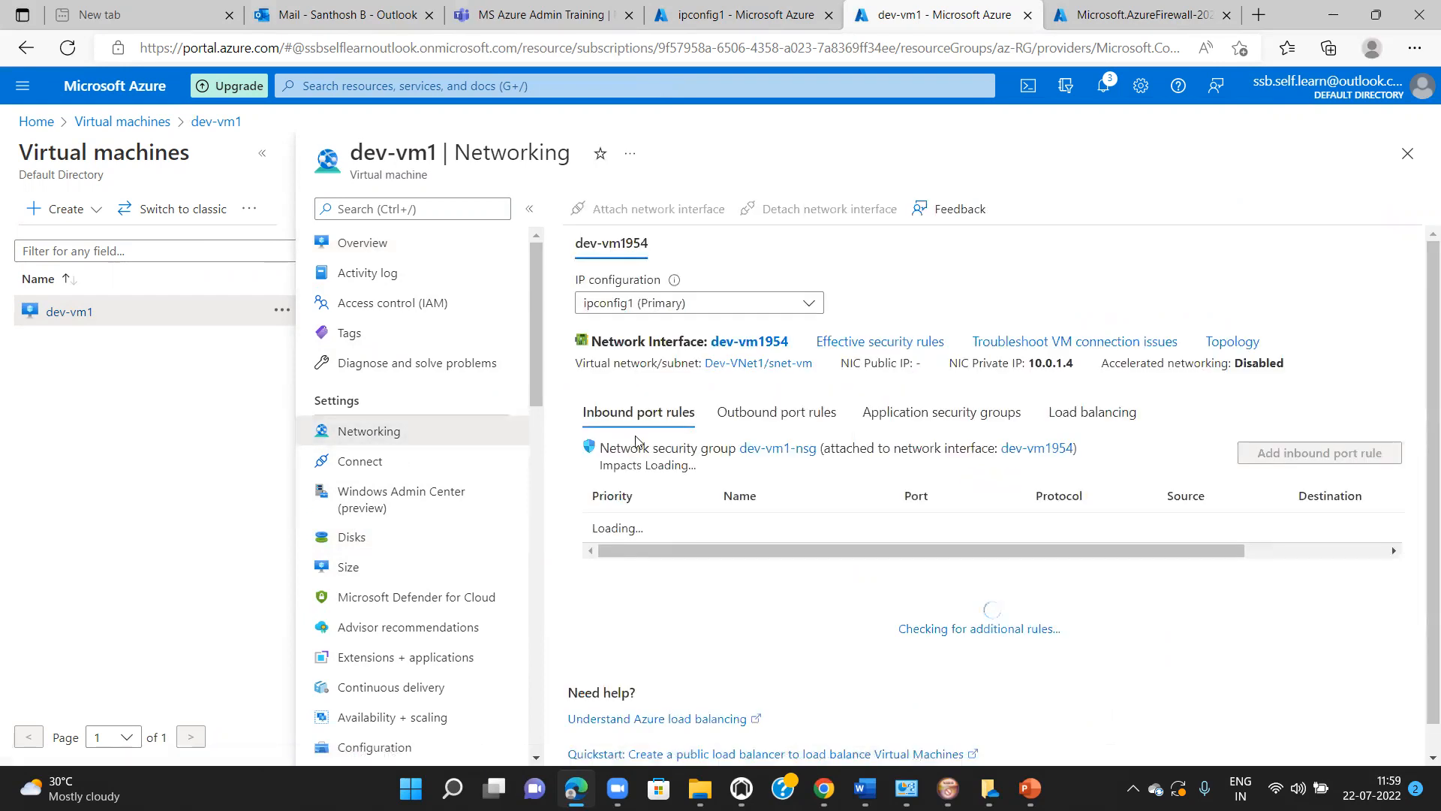
left_click(740, 349)
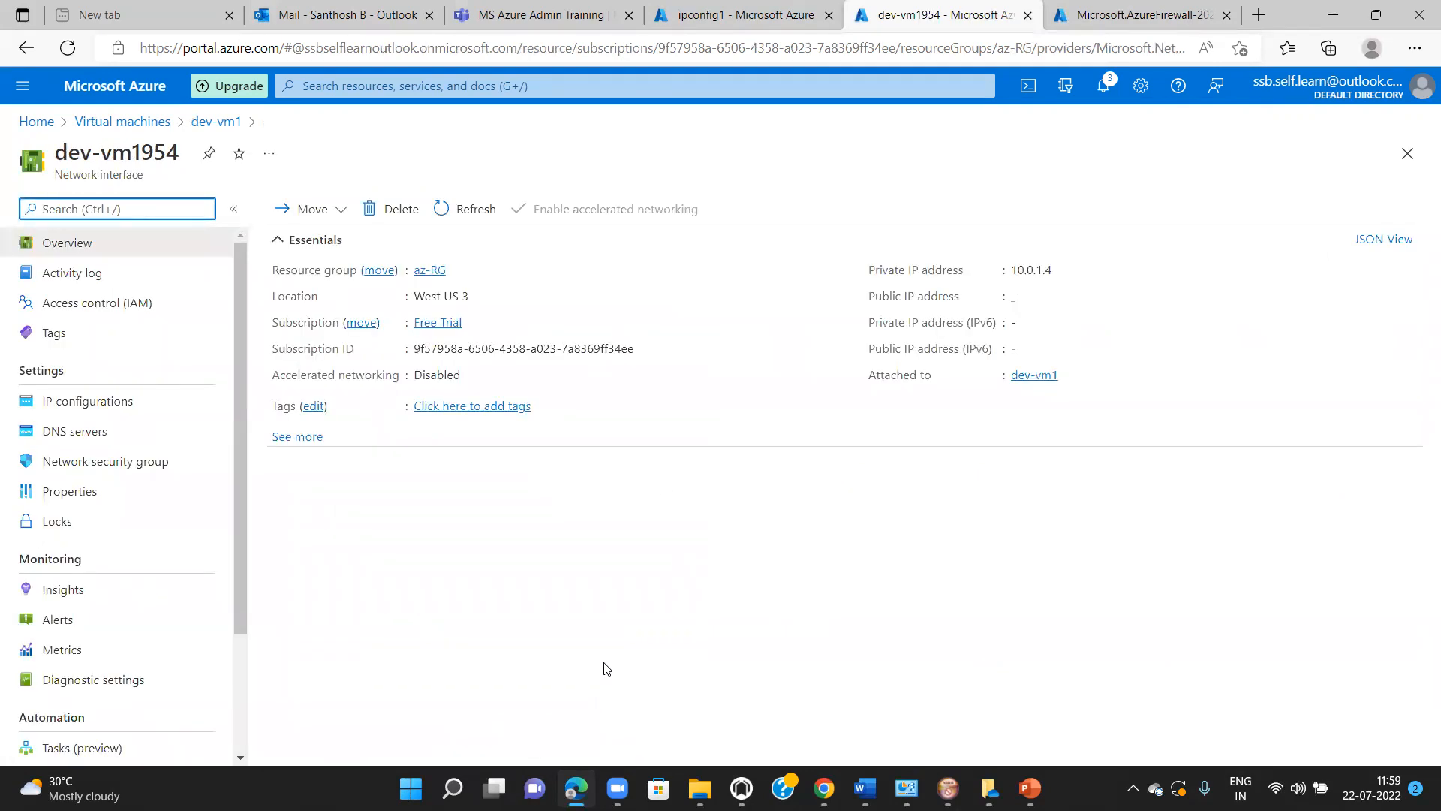
left_click(101, 415)
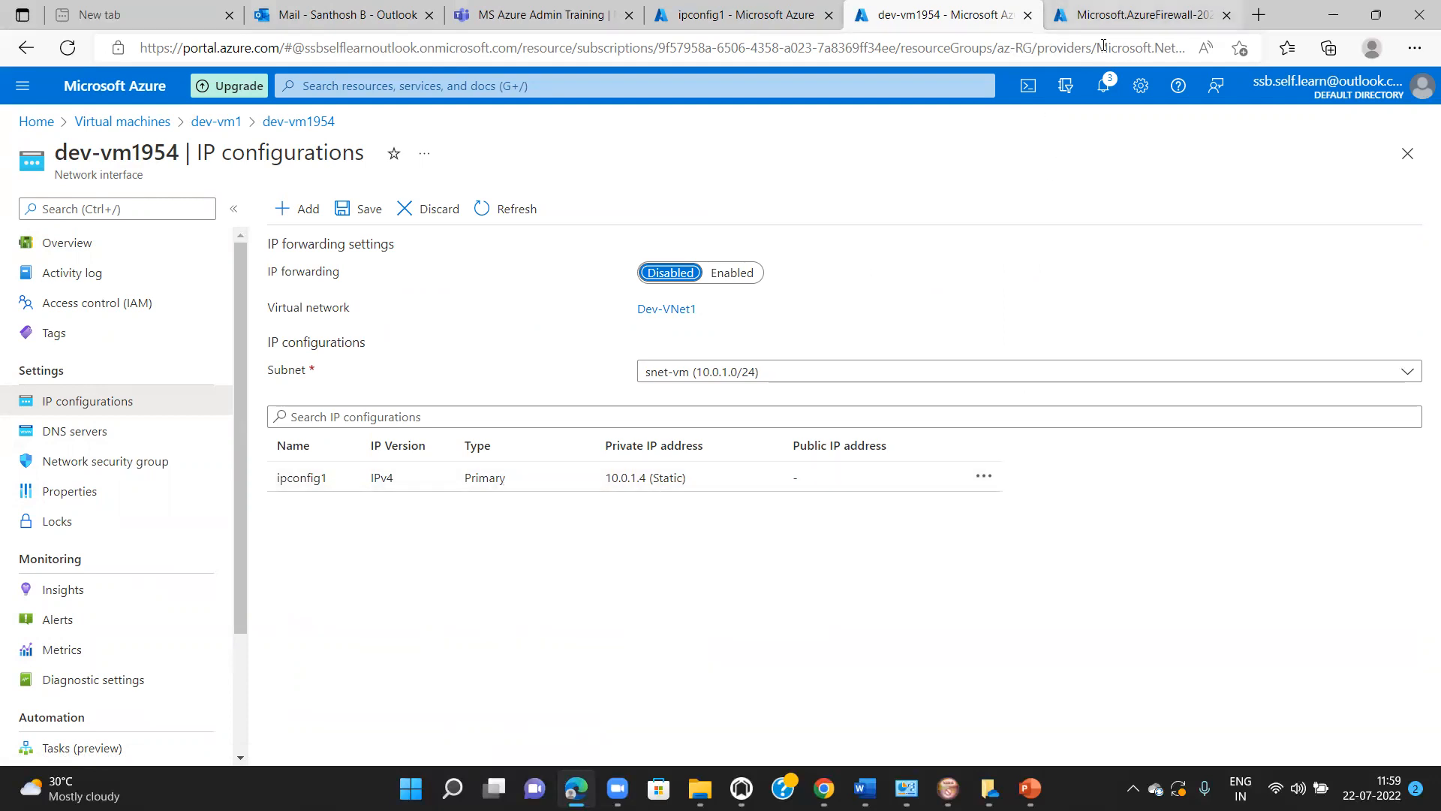
Step: Return to the Azure Firewall deployment and open the deployed Firewall-VM resource once it completes
left_click(1103, 15)
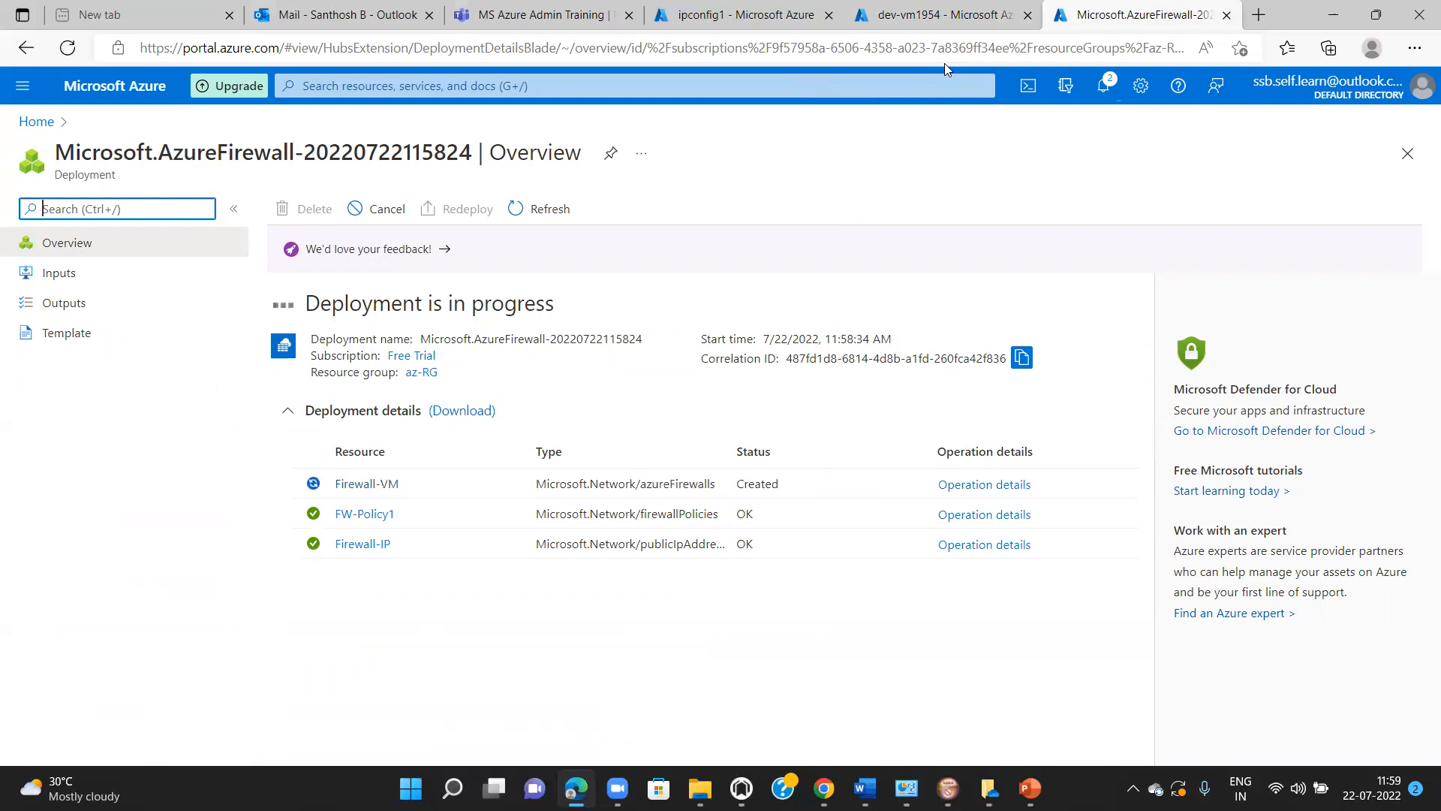
left_click(744, 56)
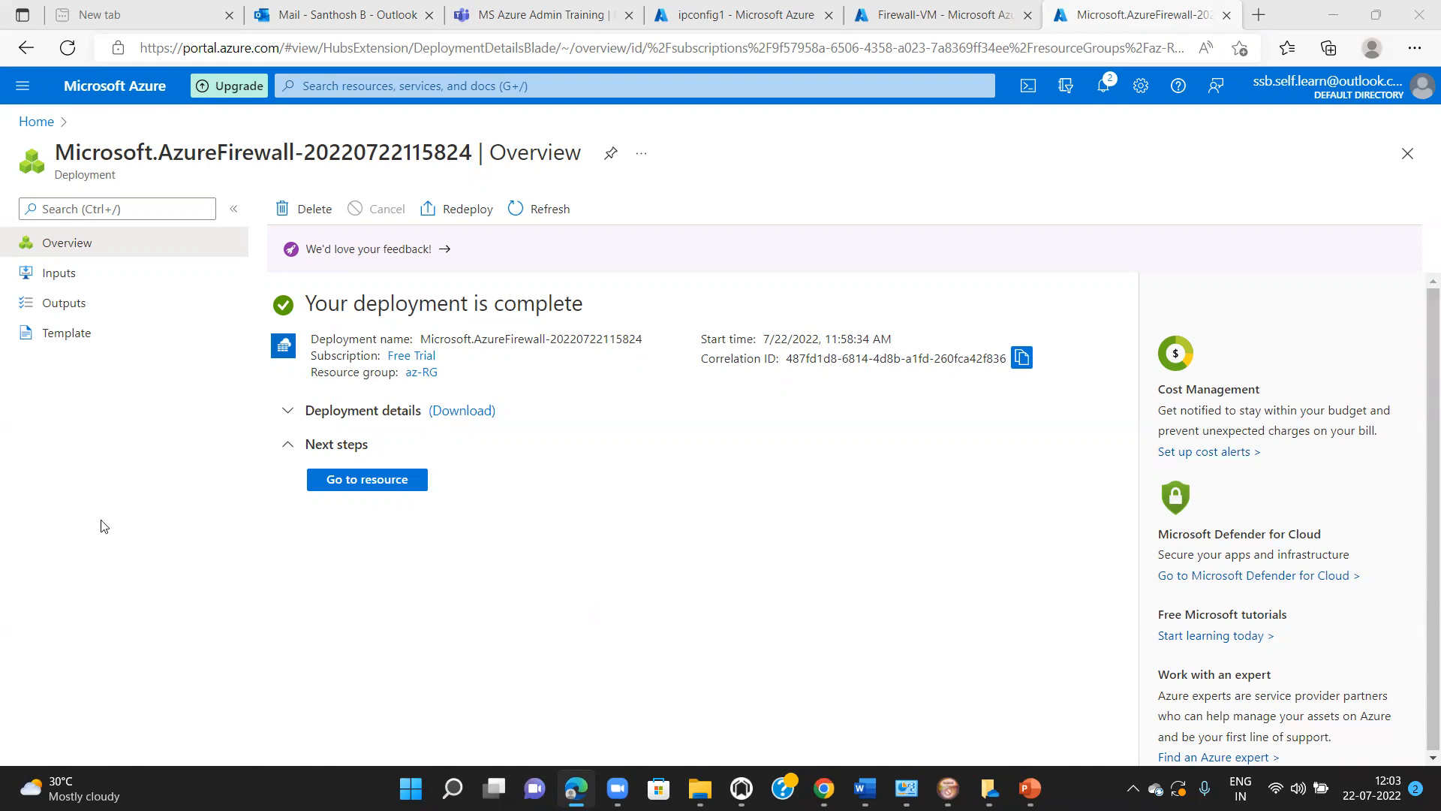
left_click(334, 481)
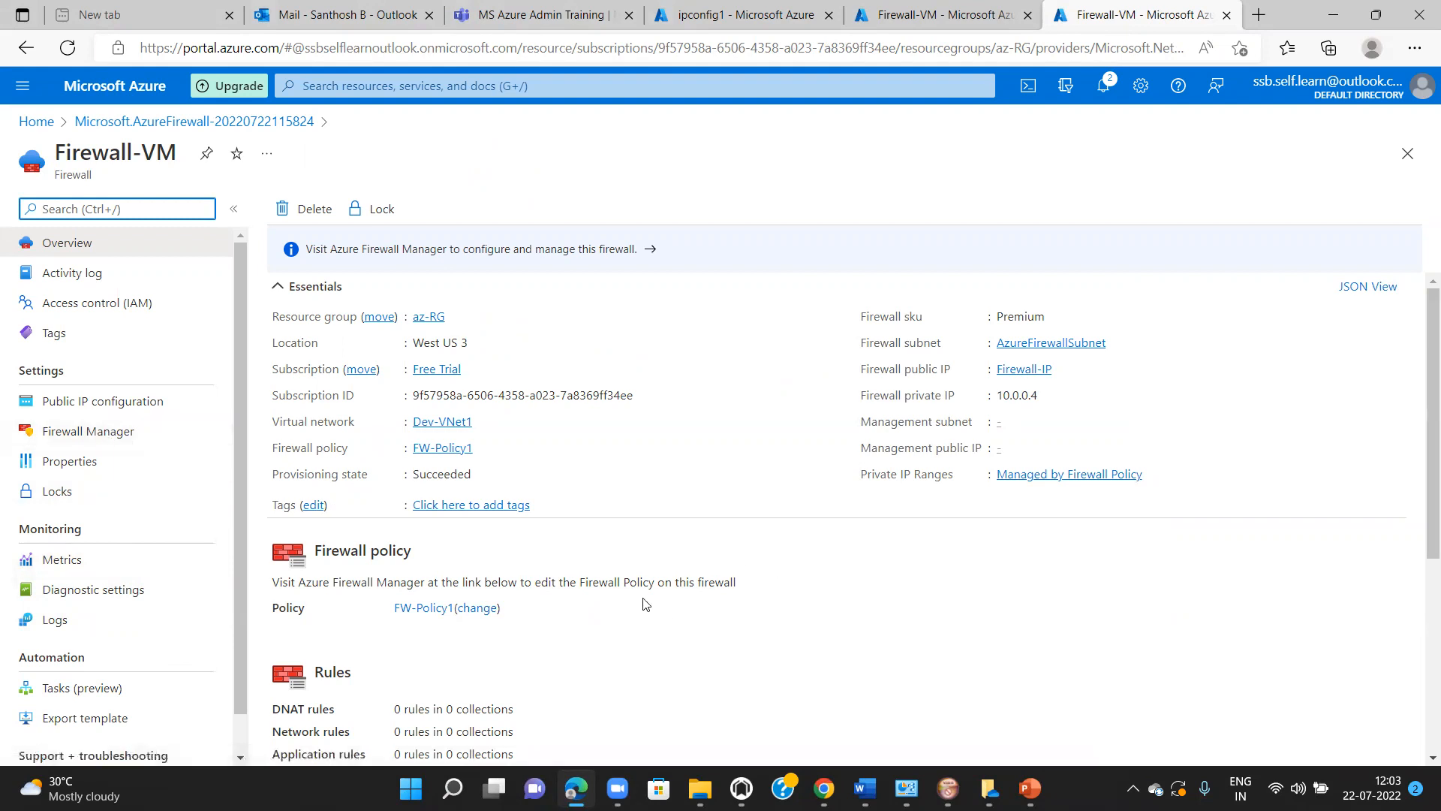
Step: Open the public IP configuration of Firewall-VM and copy the IP address of Firewall-IP
left_click(120, 411)
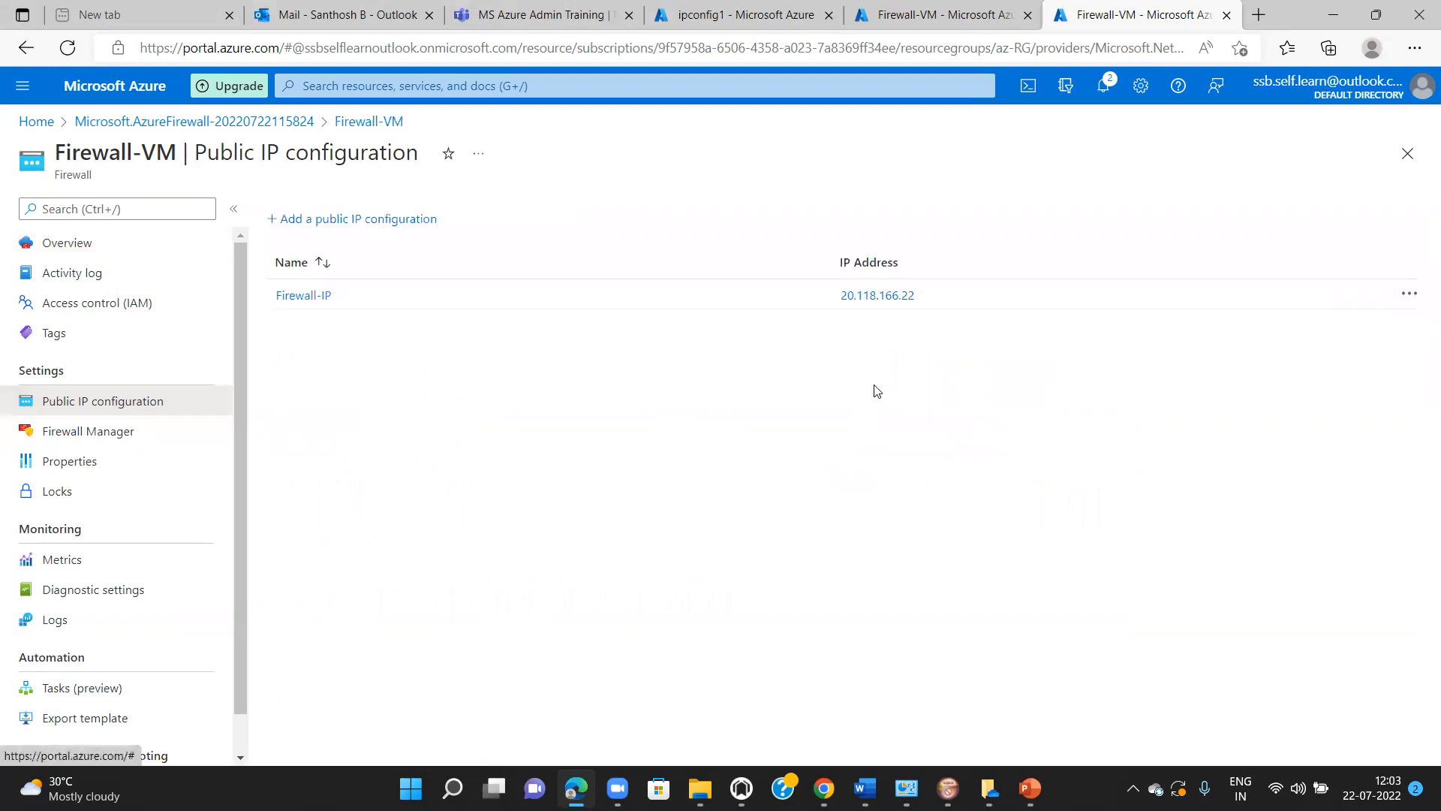
left_click_drag(886, 299, 839, 299)
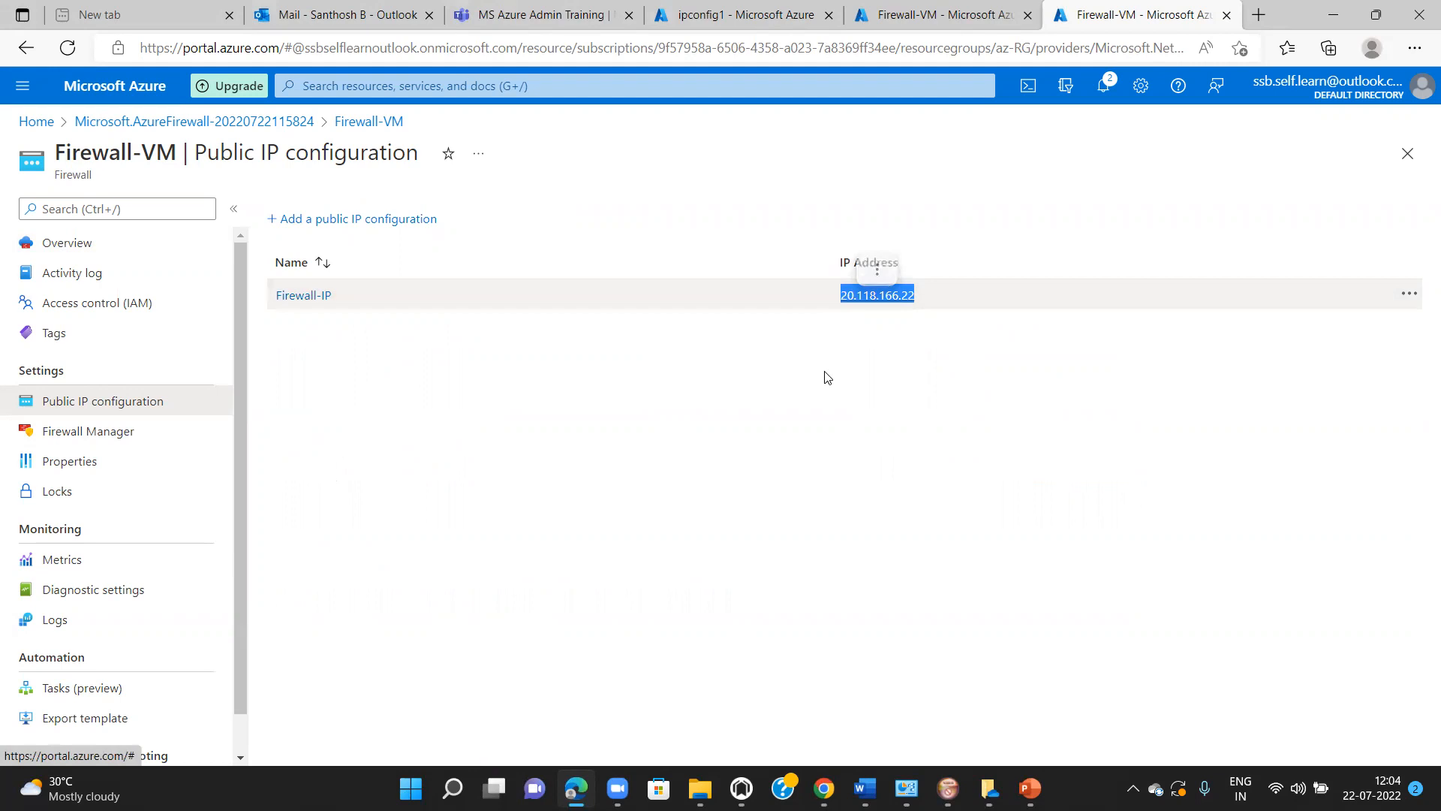
left_click(877, 270)
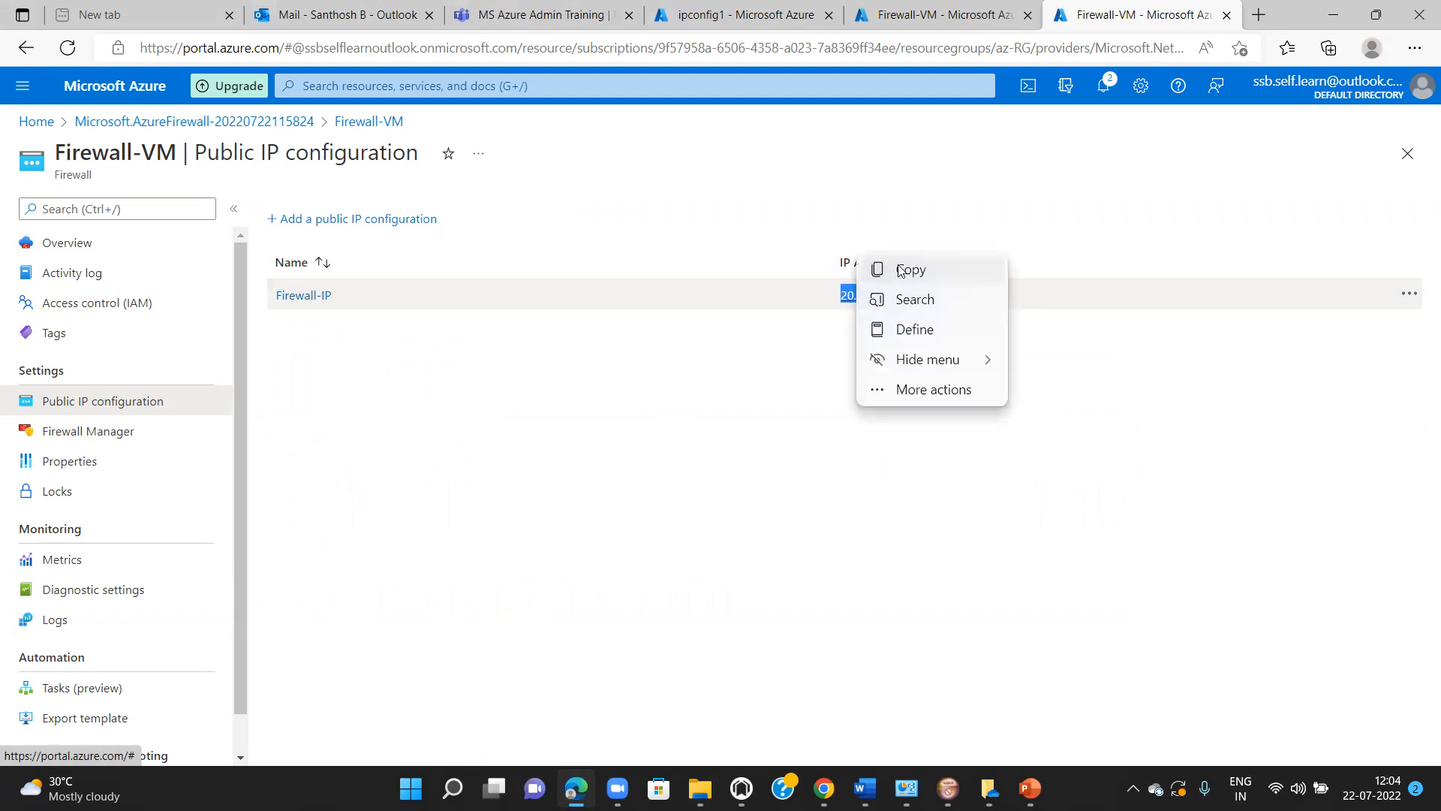
left_click(904, 270)
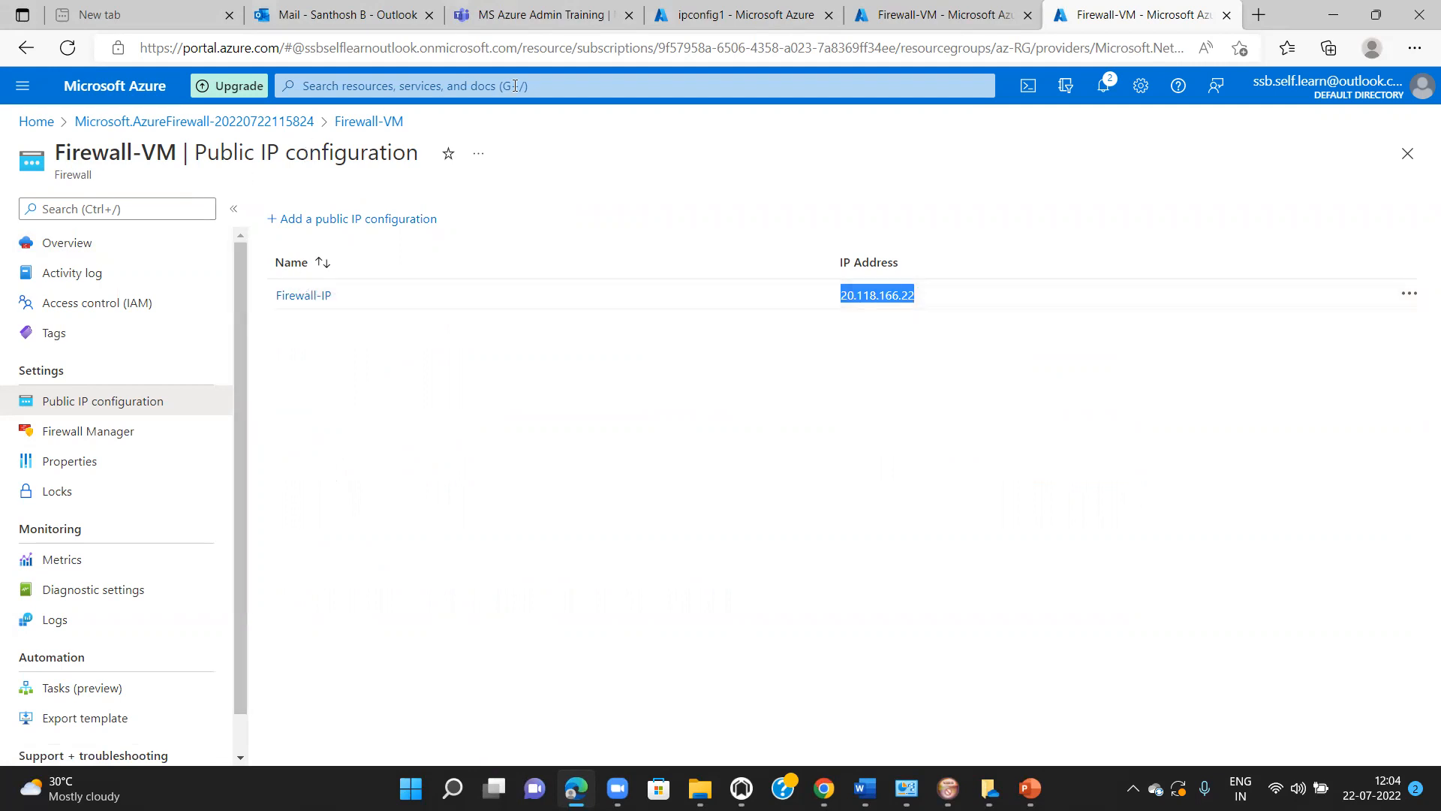
left_click(942, 15)
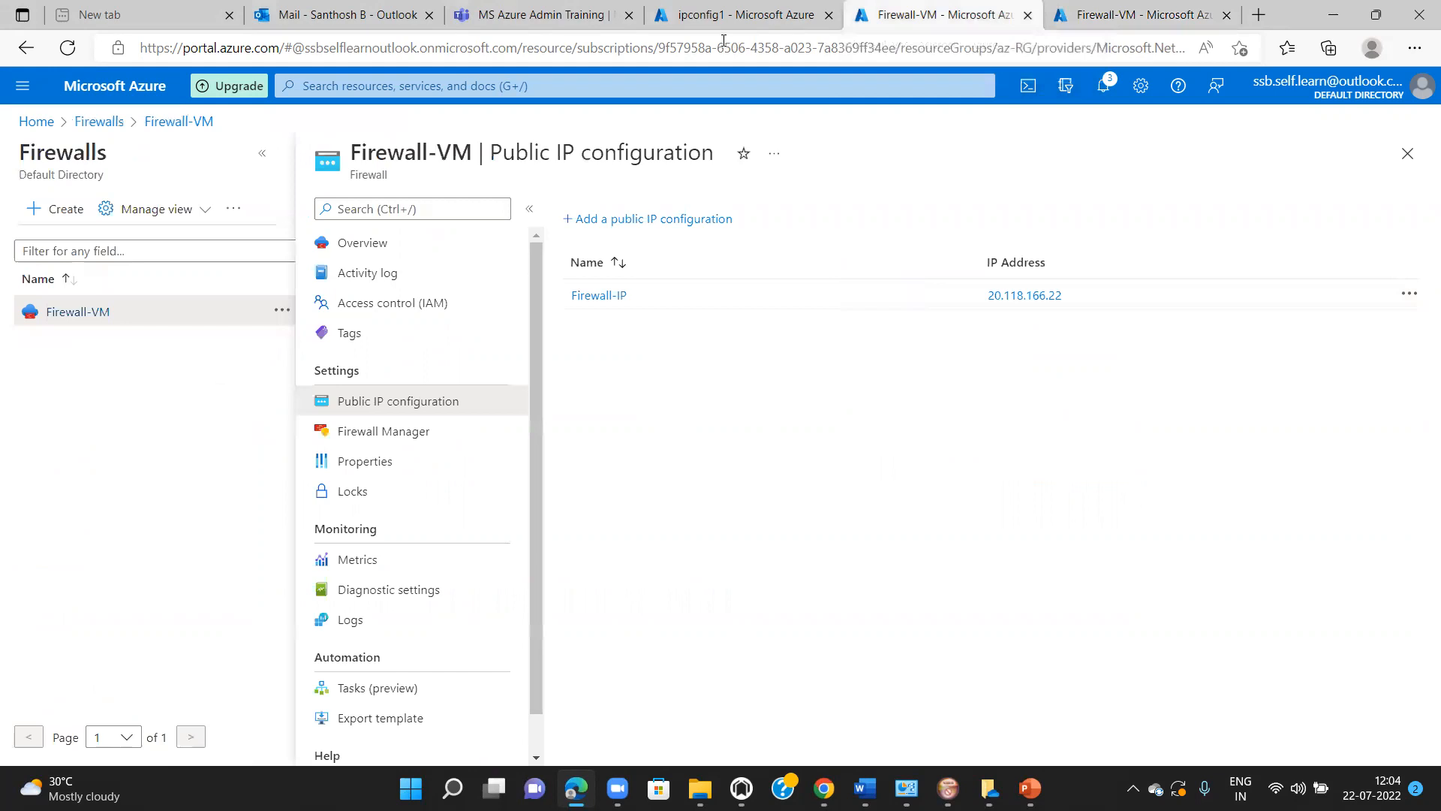
left_click(1080, 22)
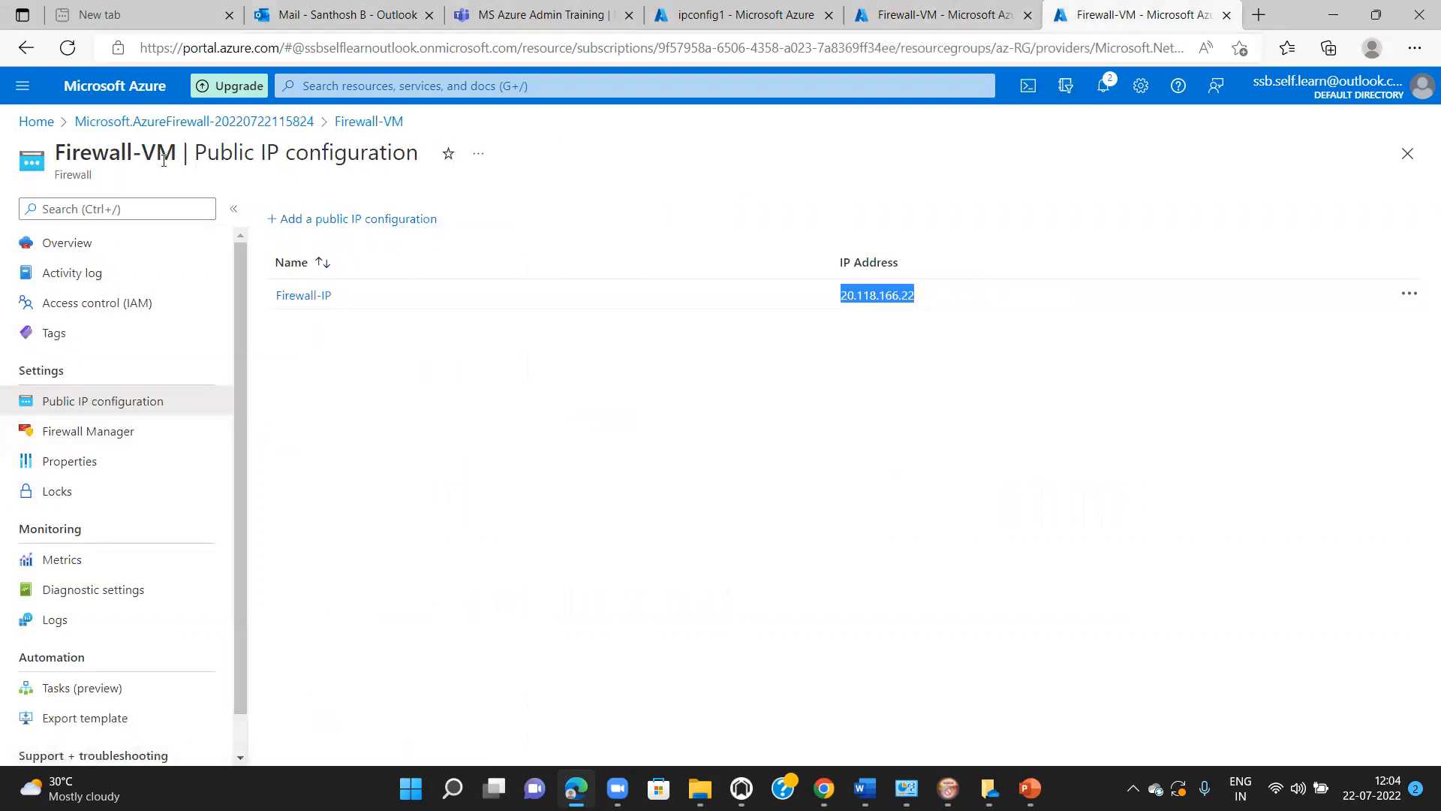
Step: Return to the deployed Firewall-VM, go through Firewall Manager to the Azure firewall policies, and open the DNAT rules of FW-Policy1
left_click(286, 122)
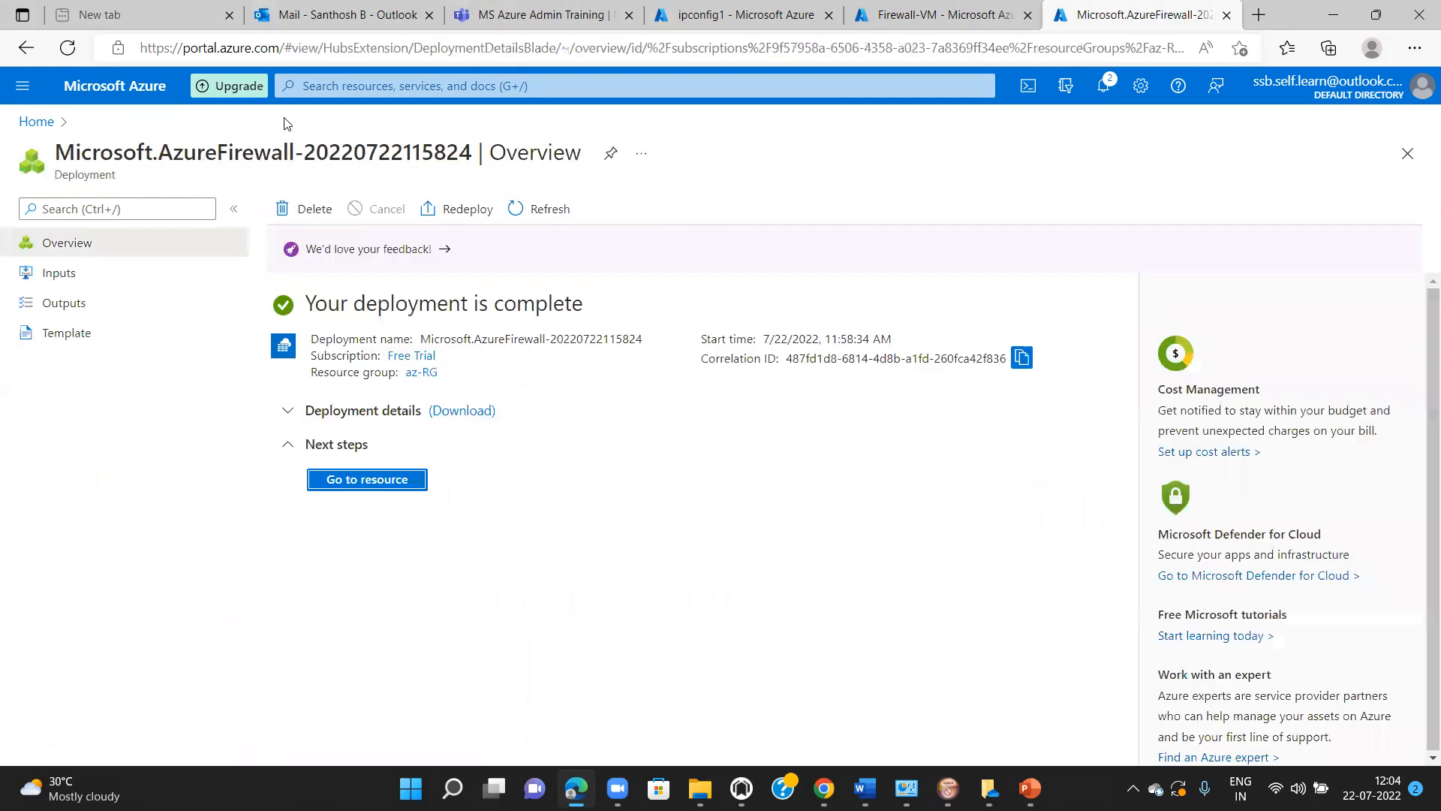
left_click(337, 481)
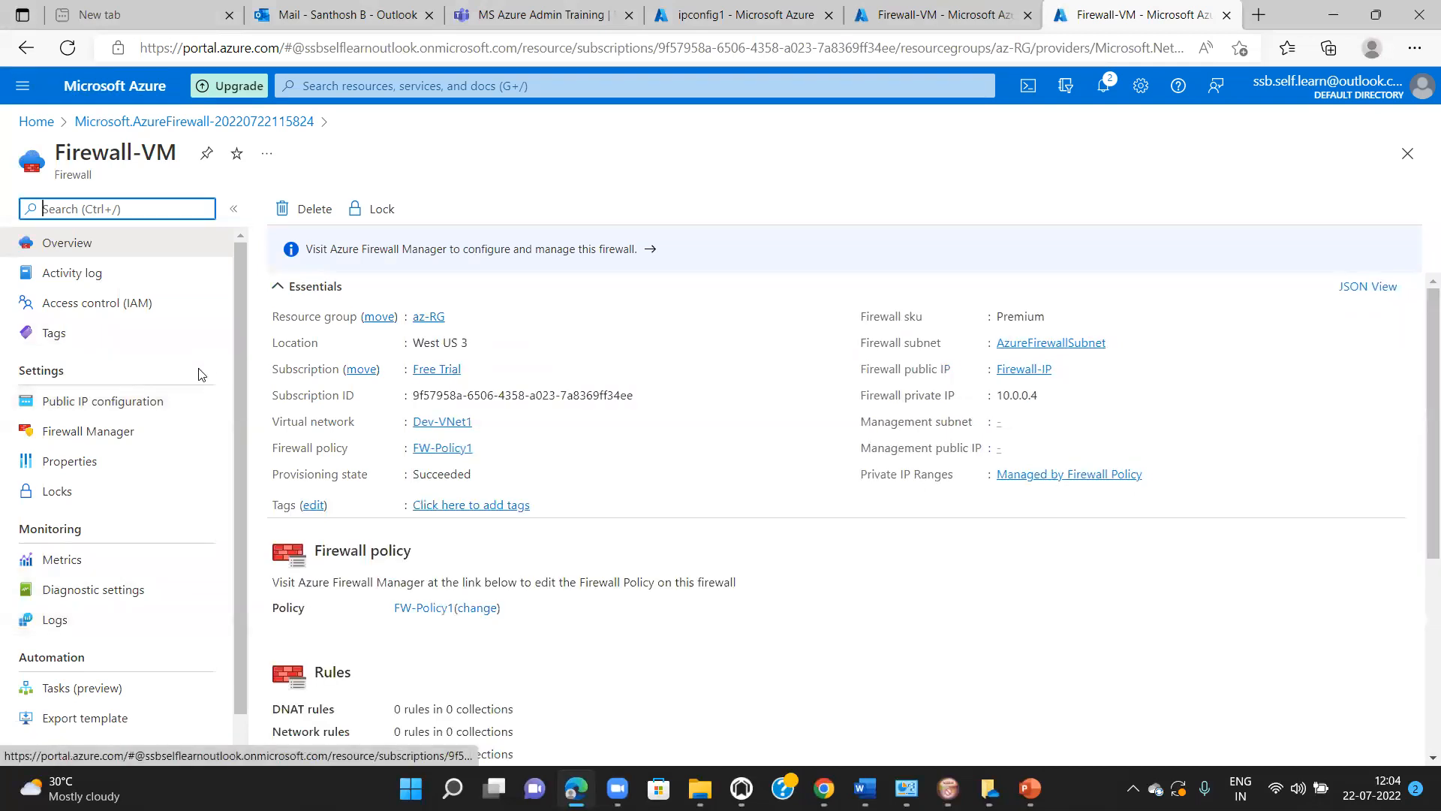
left_click(81, 437)
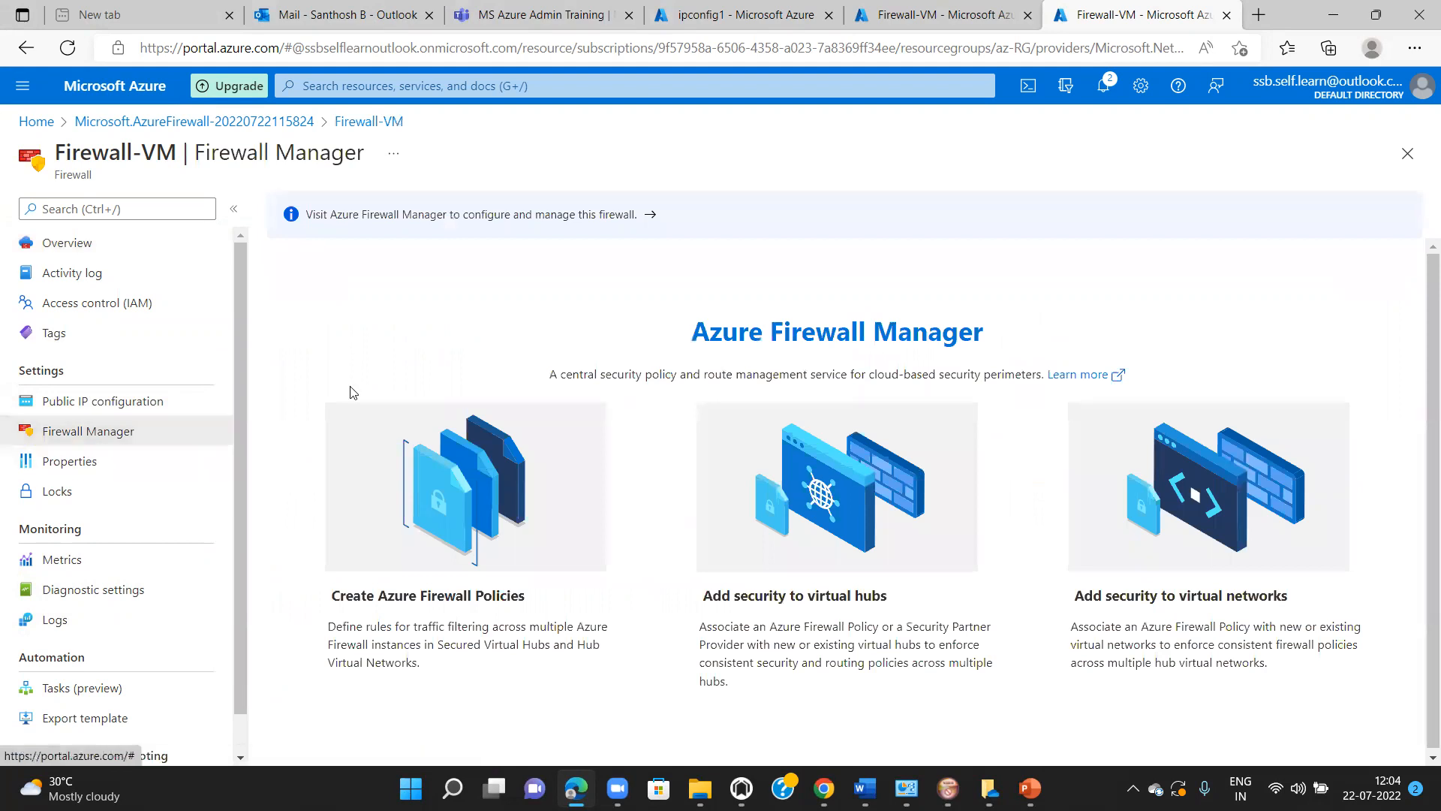
left_click(649, 217)
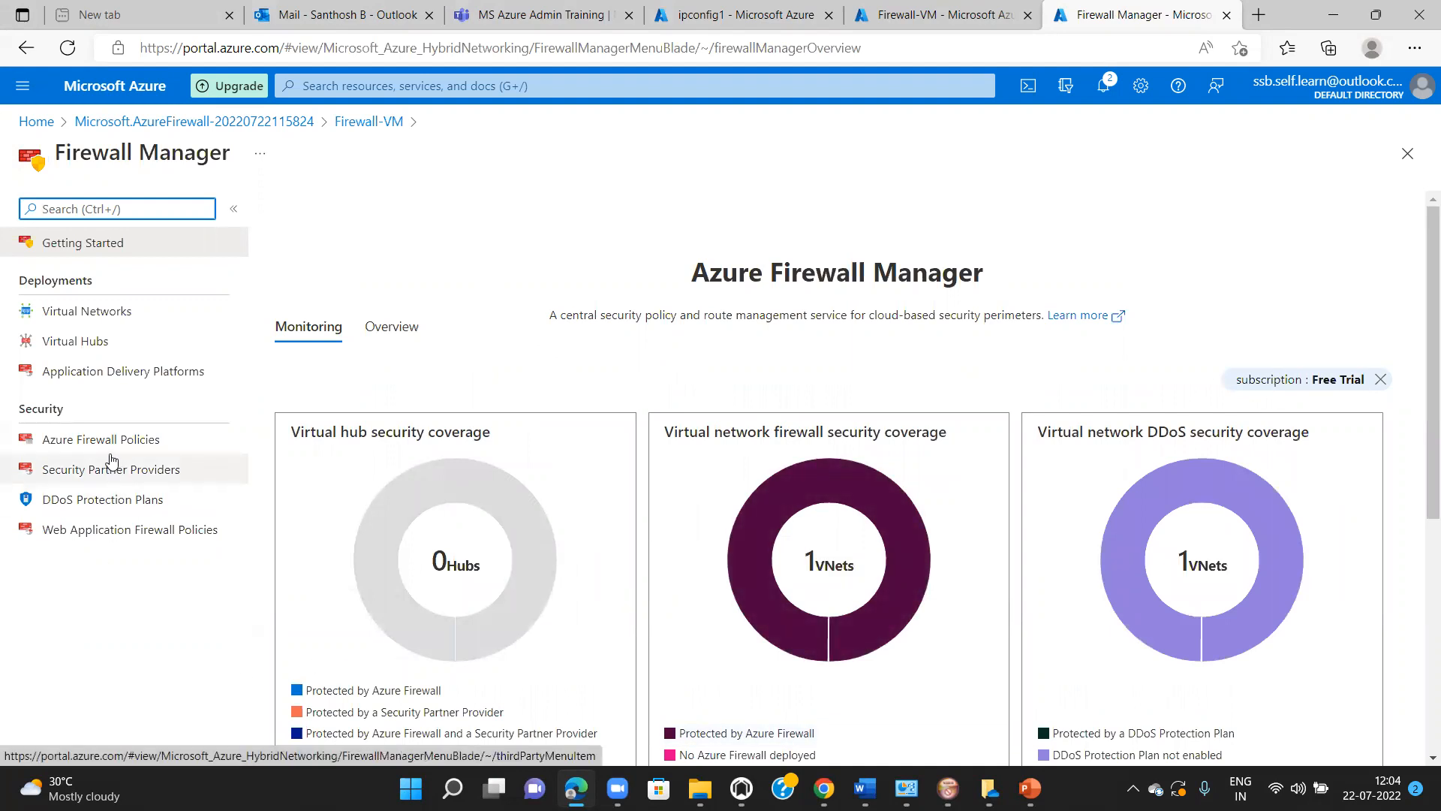
left_click(137, 443)
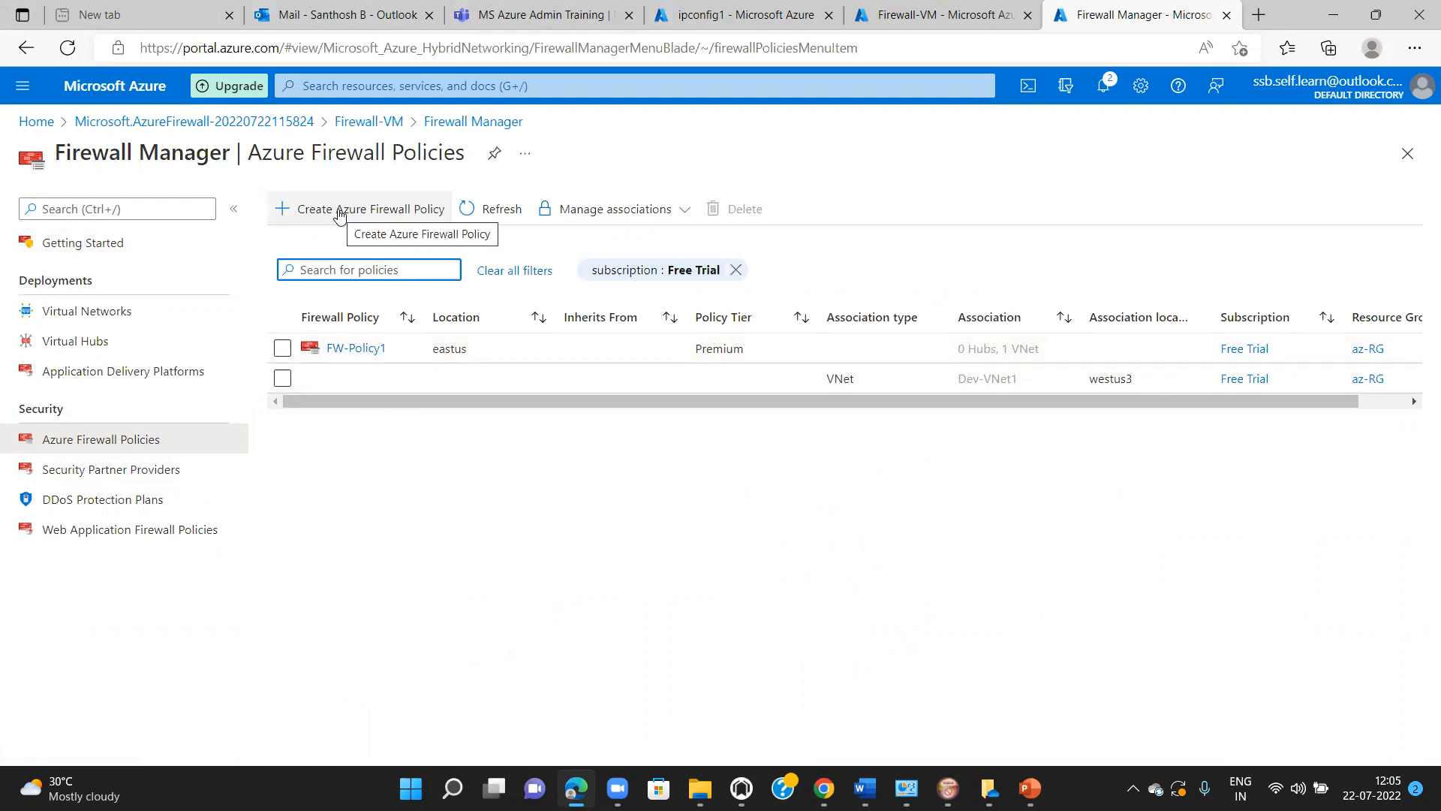
left_click(344, 350)
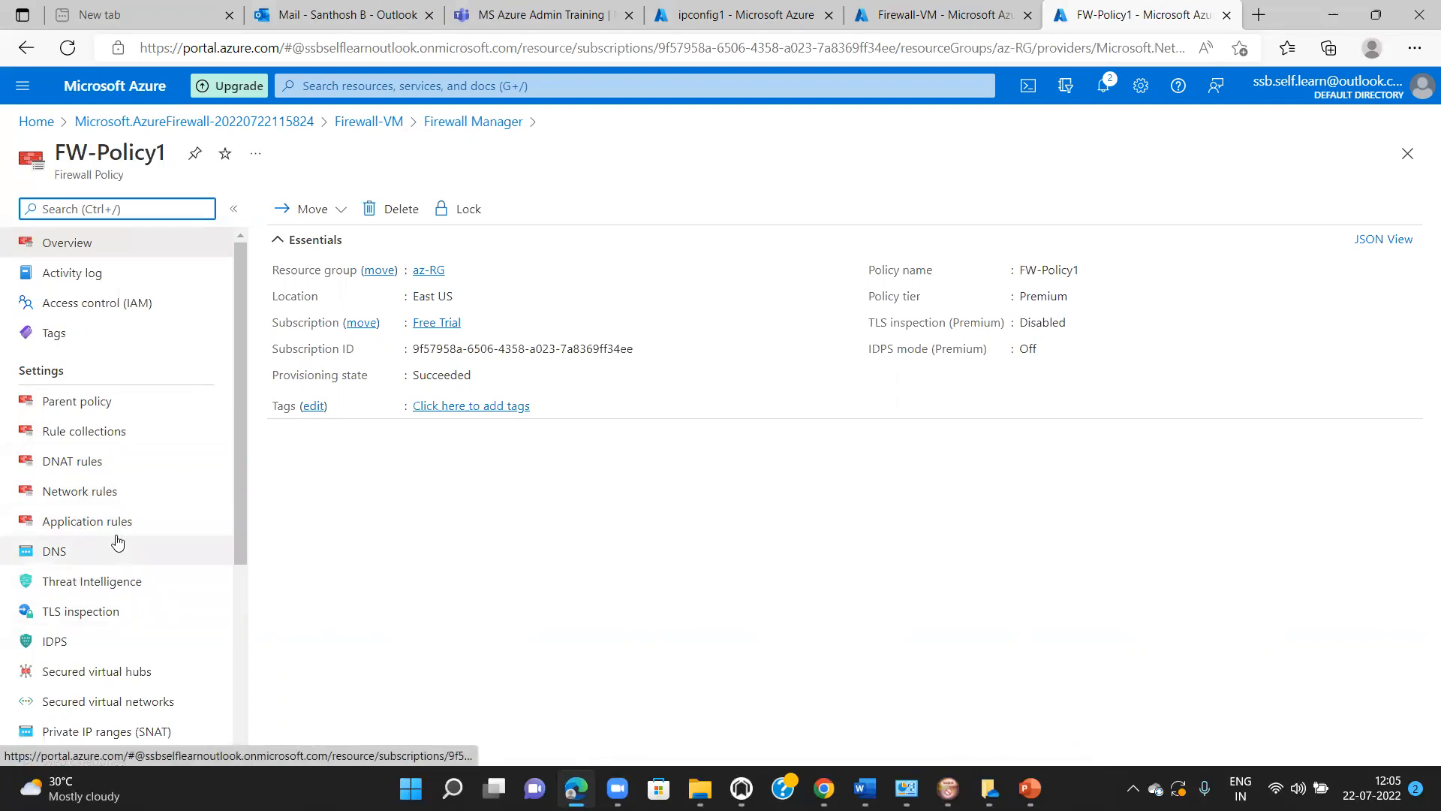
left_click(70, 467)
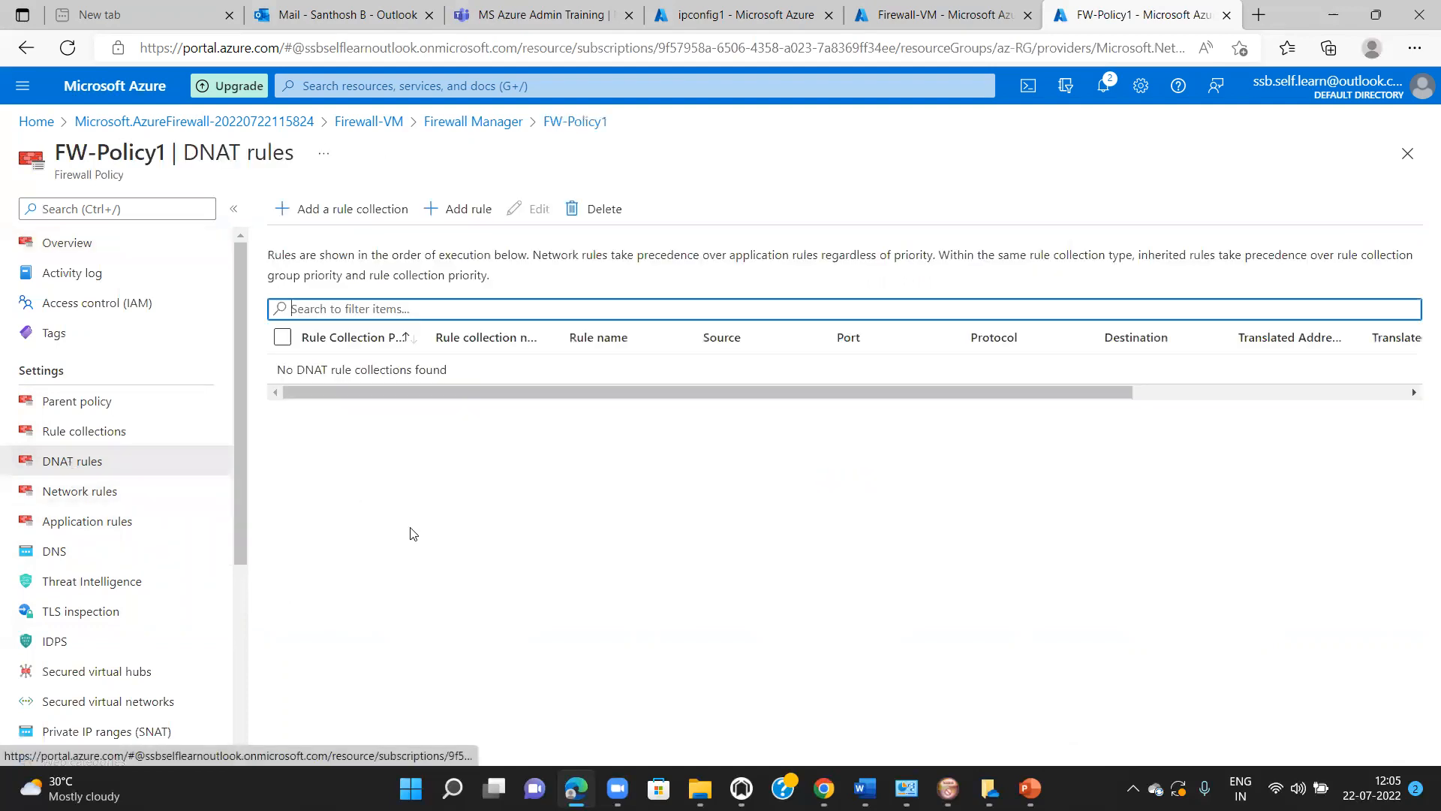
Step: Start a DNAT rule collection named Firewall-VM-Rule with priority 1200, keeping DefaultDnatRuleCollectionGroup as its group
left_click(346, 214)
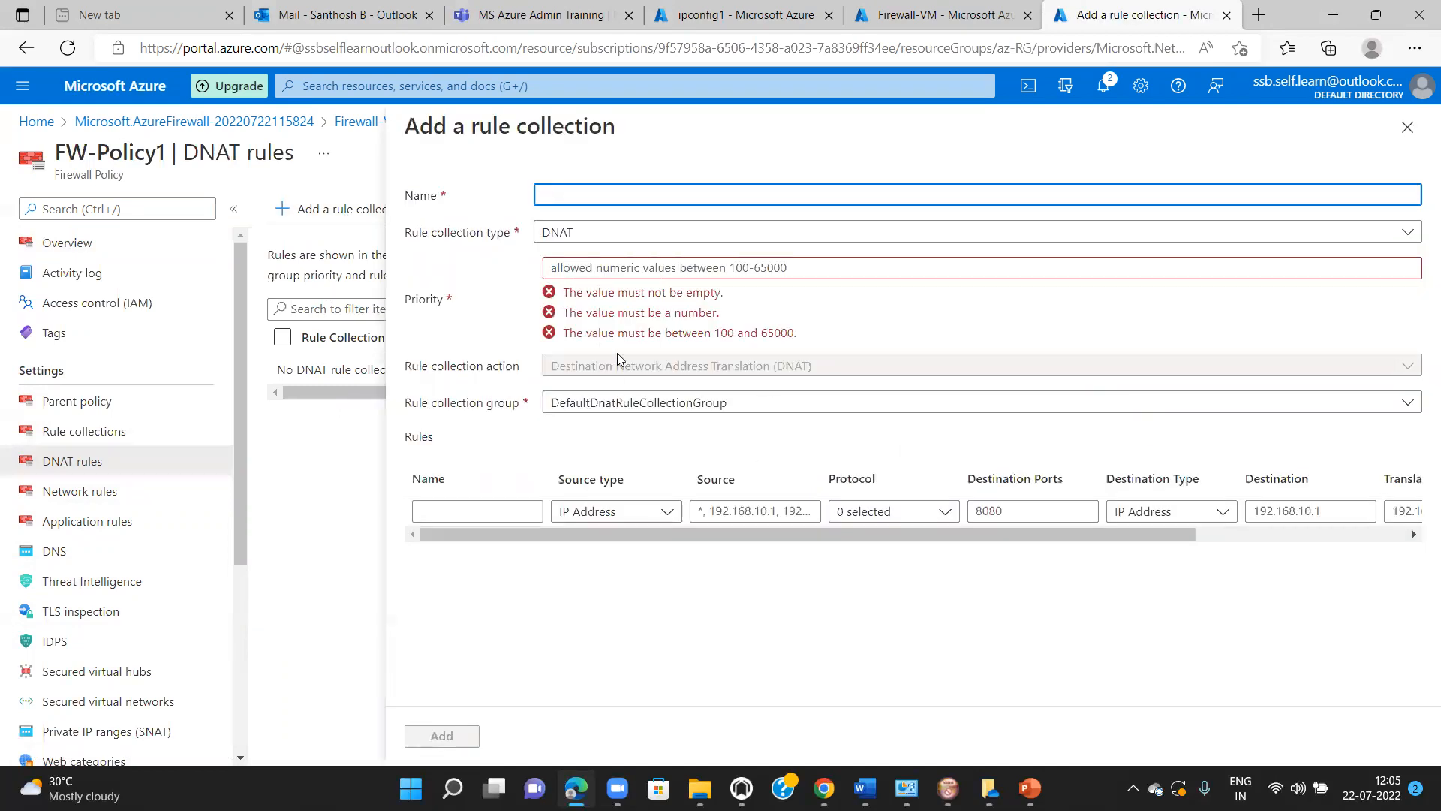
type("Firewall-VM-Rule")
left_click(606, 274)
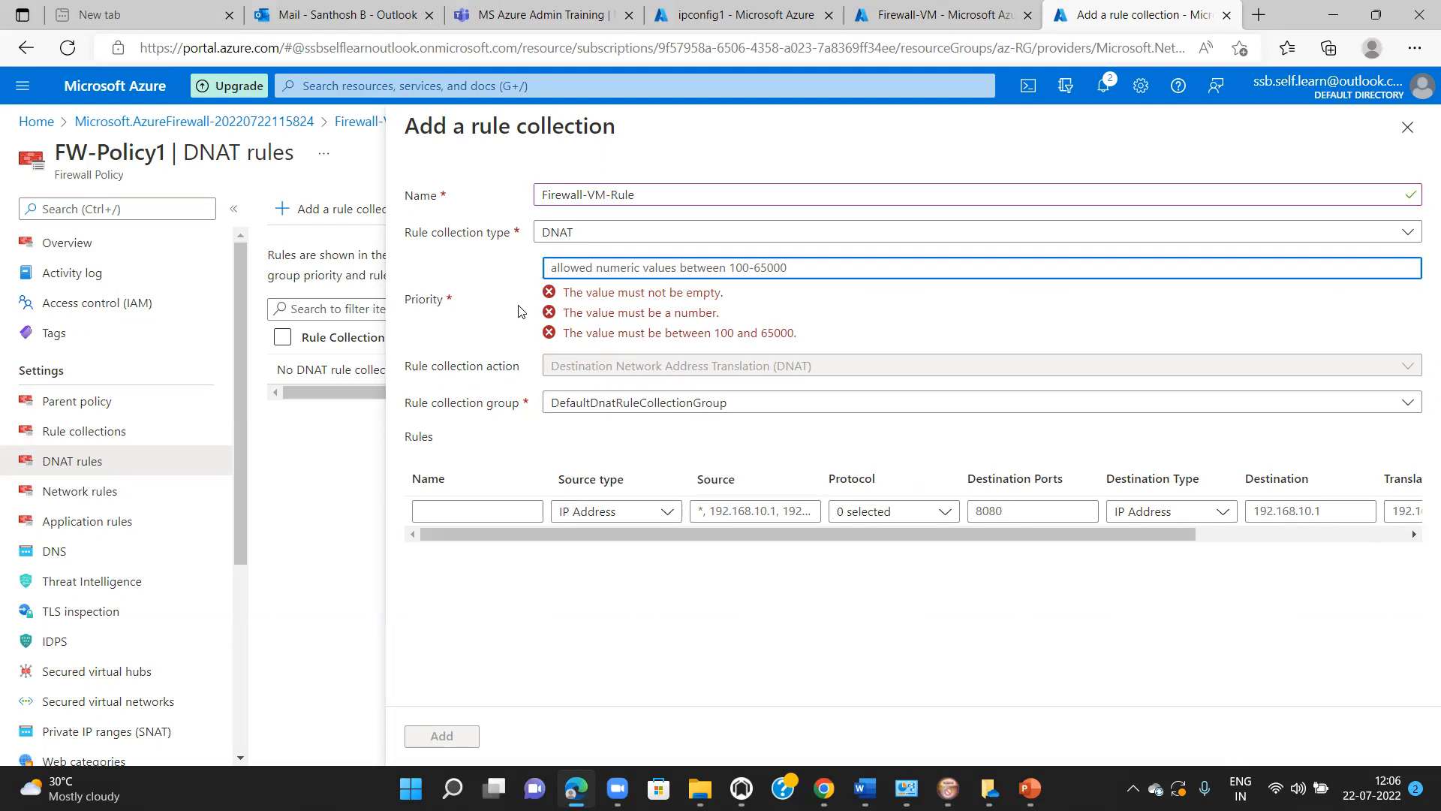
type("1200")
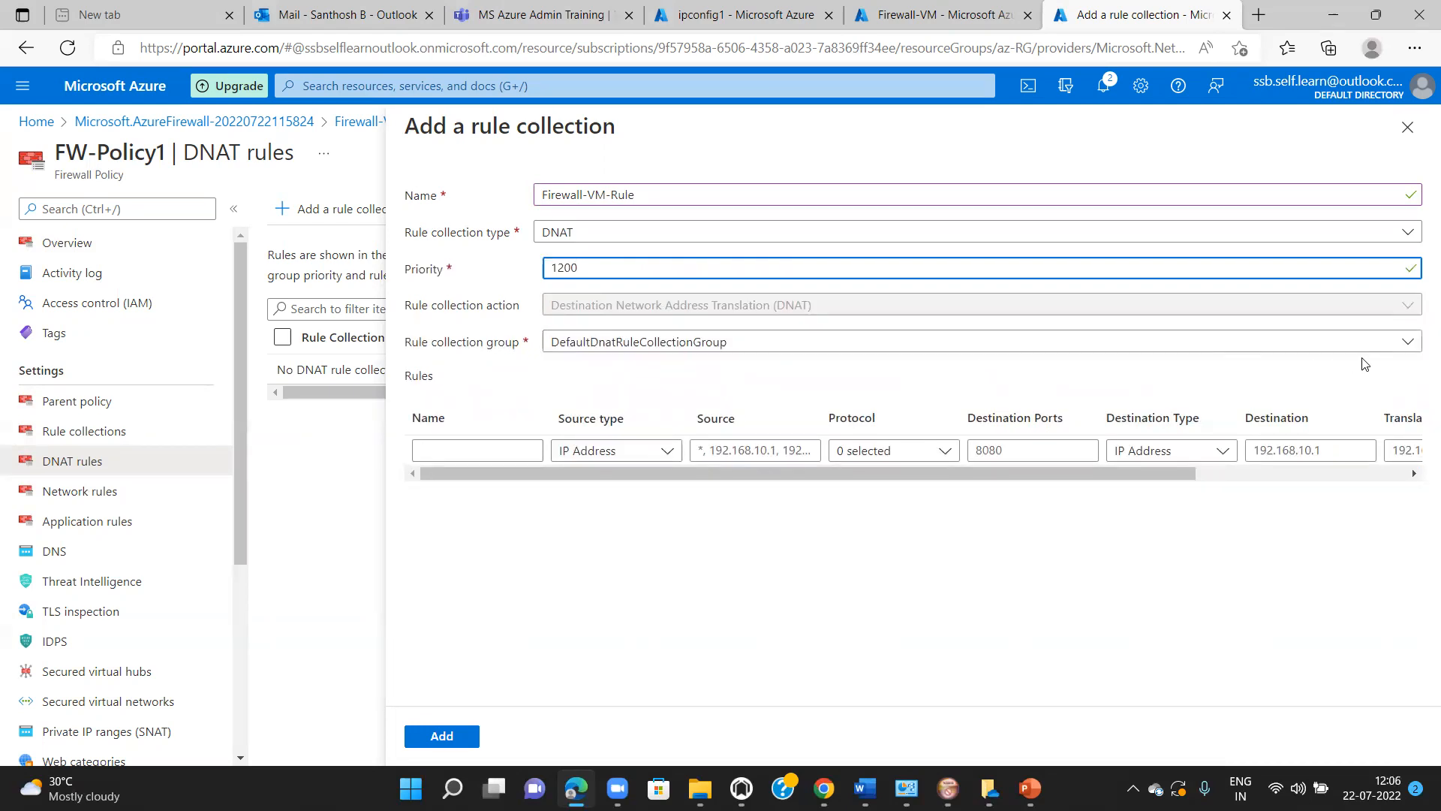
left_click(1408, 343)
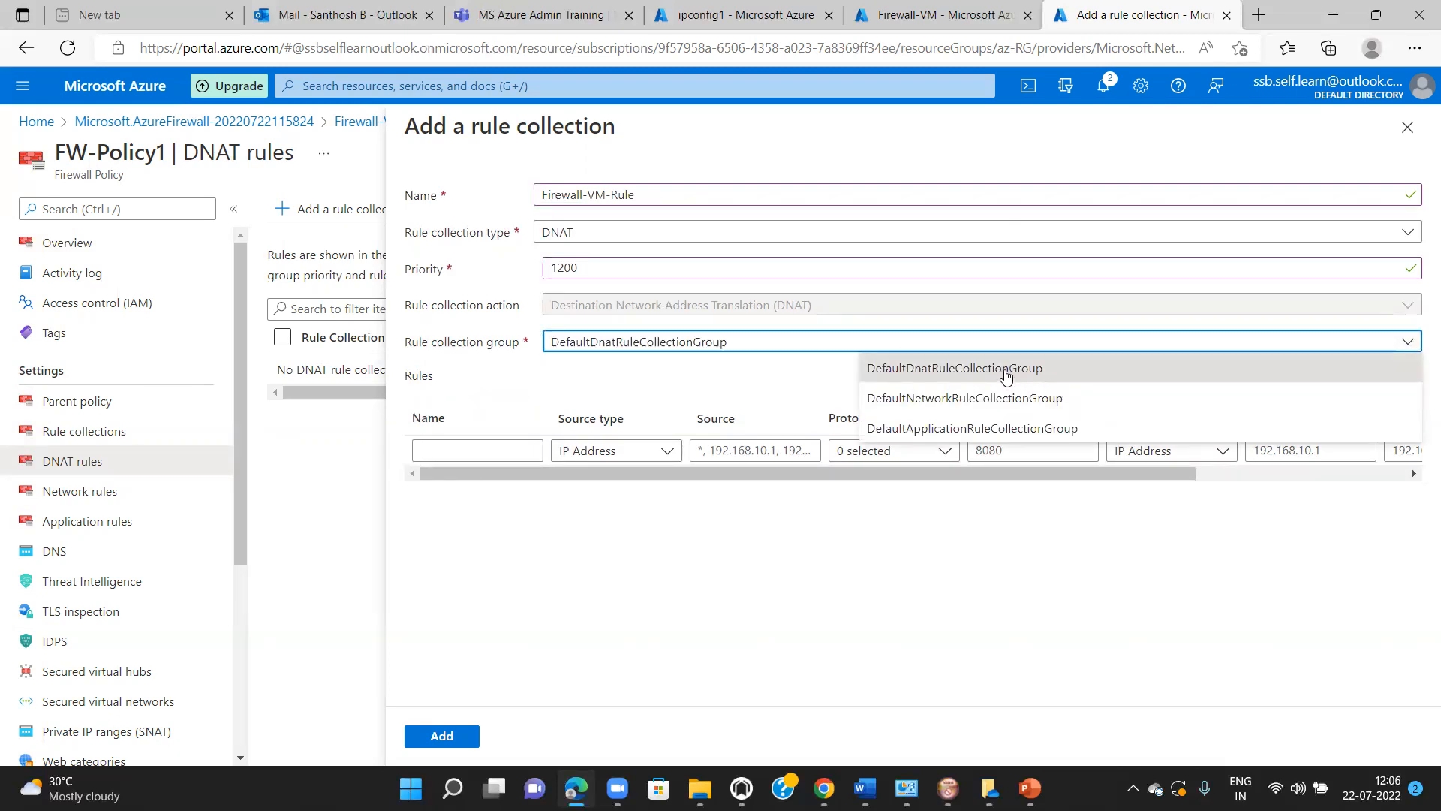
left_click(758, 395)
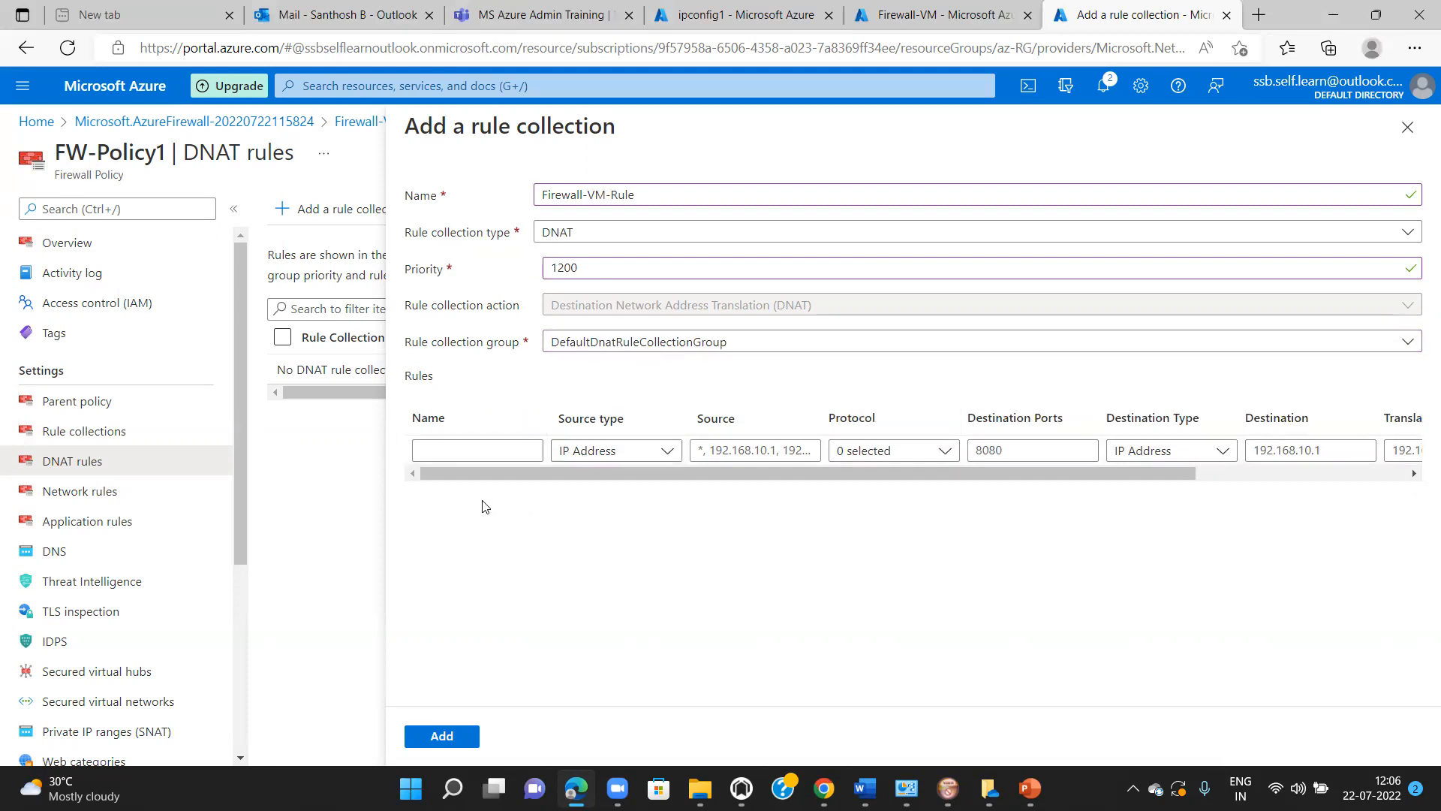
Step: Name the collection's first rule Rule-VM-Connect and use IP Address as its source type
left_click(462, 453)
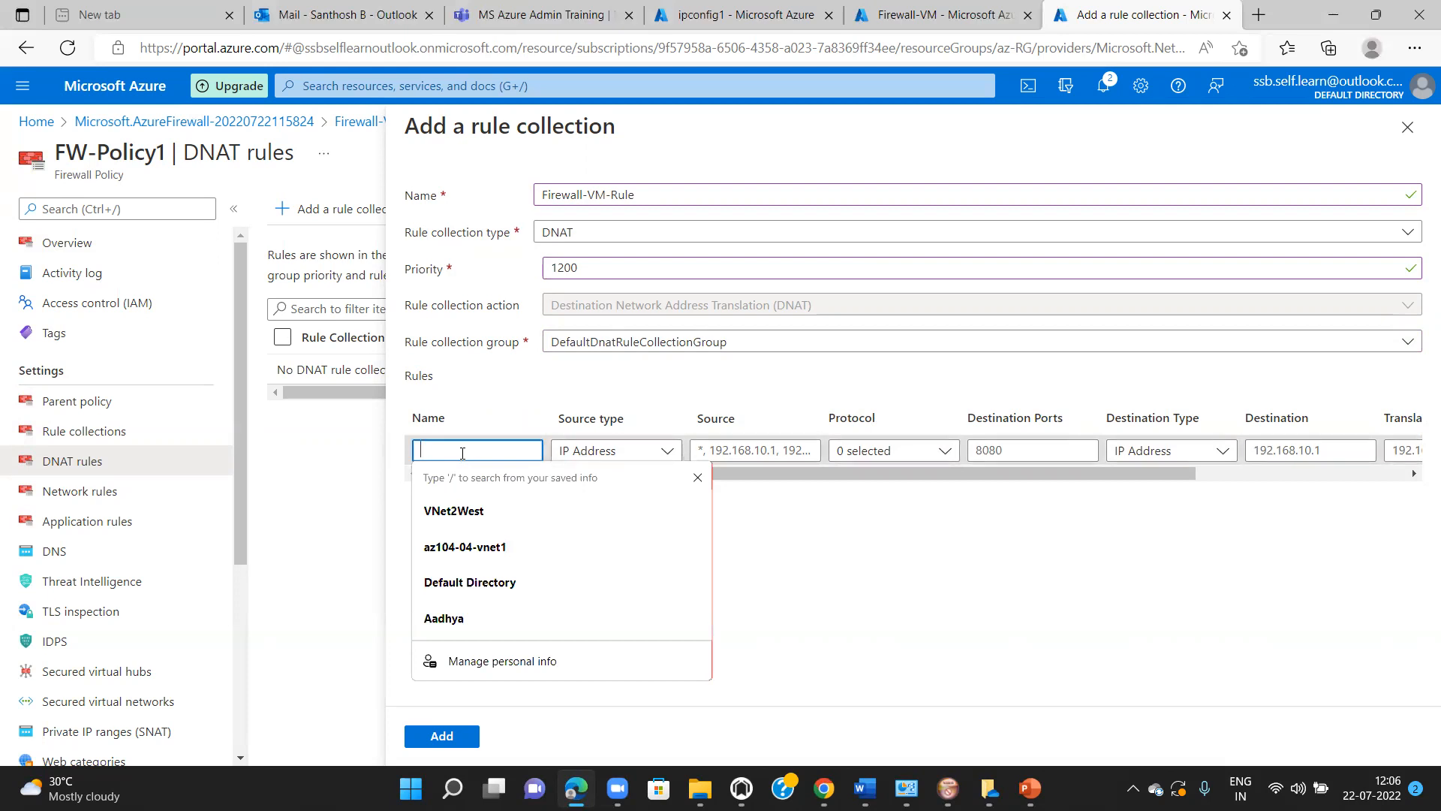
type("Rule")
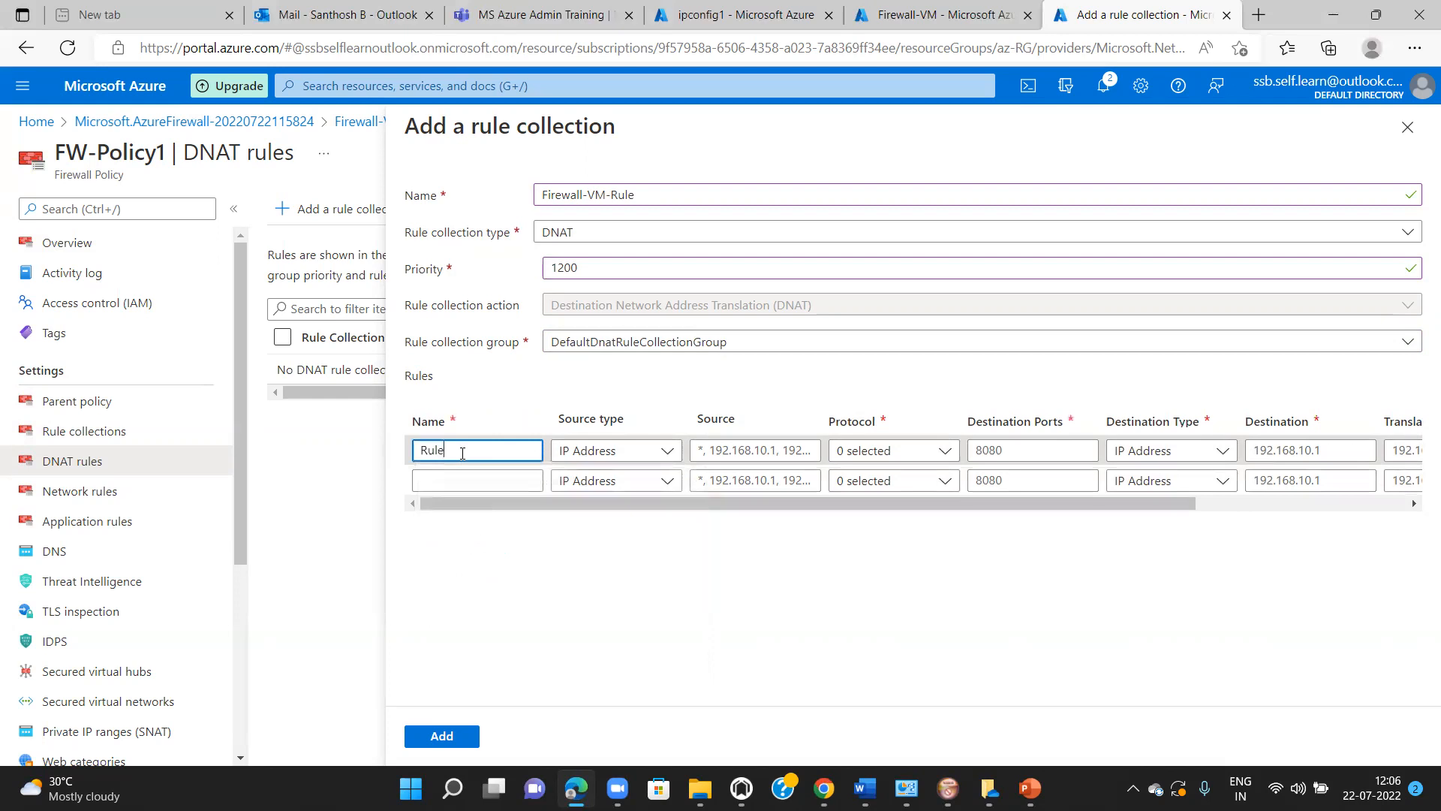
type("-VM-Connect")
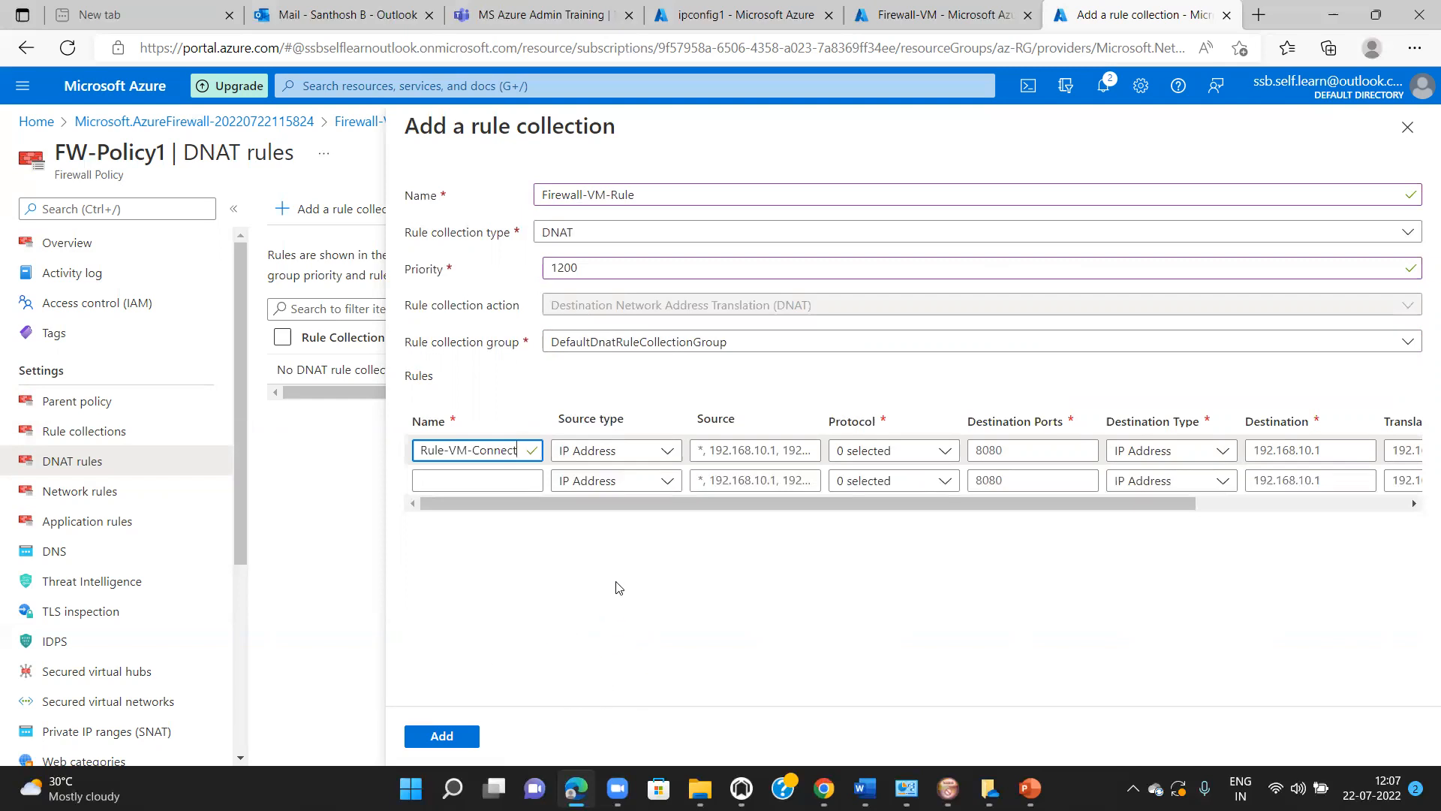
left_click(676, 450)
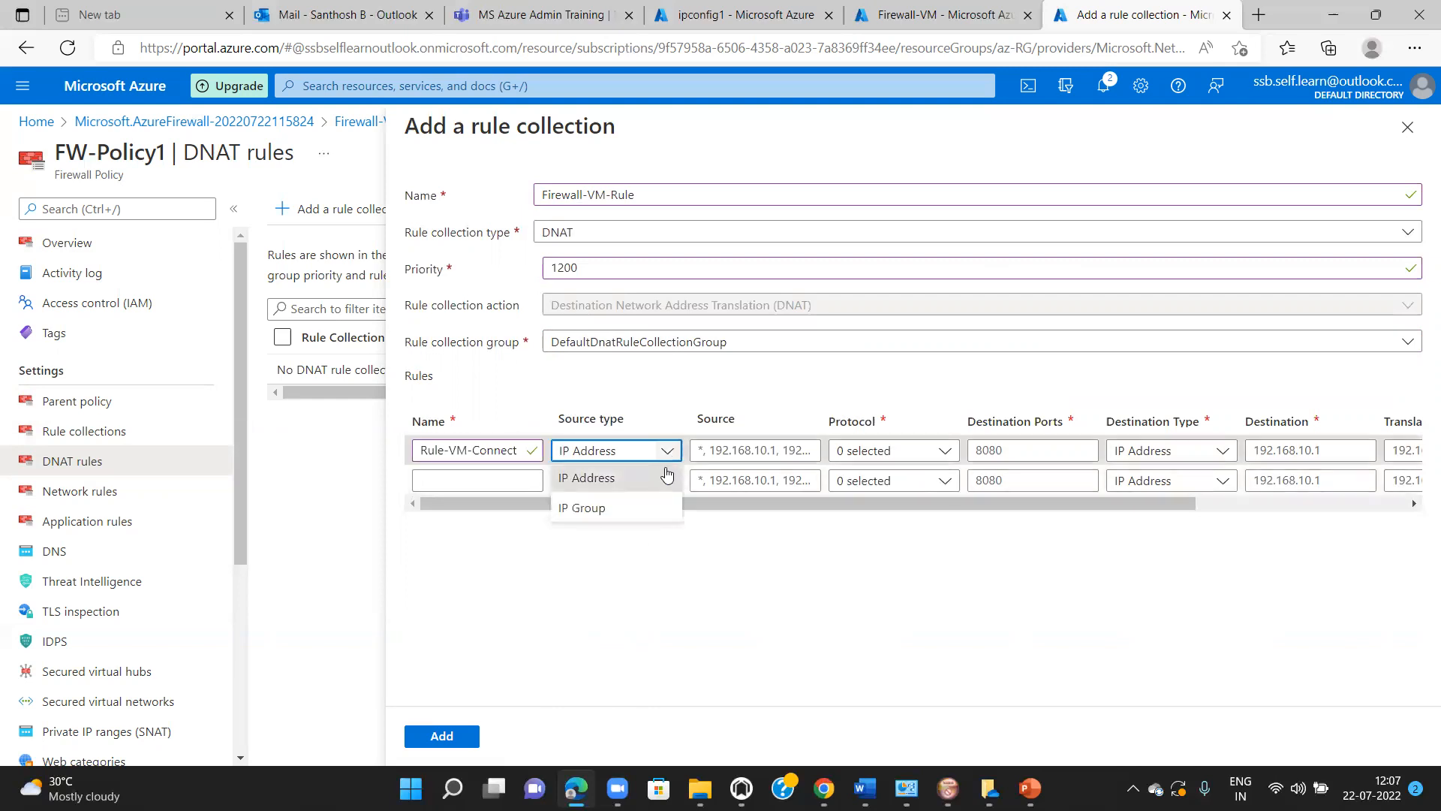
left_click(638, 482)
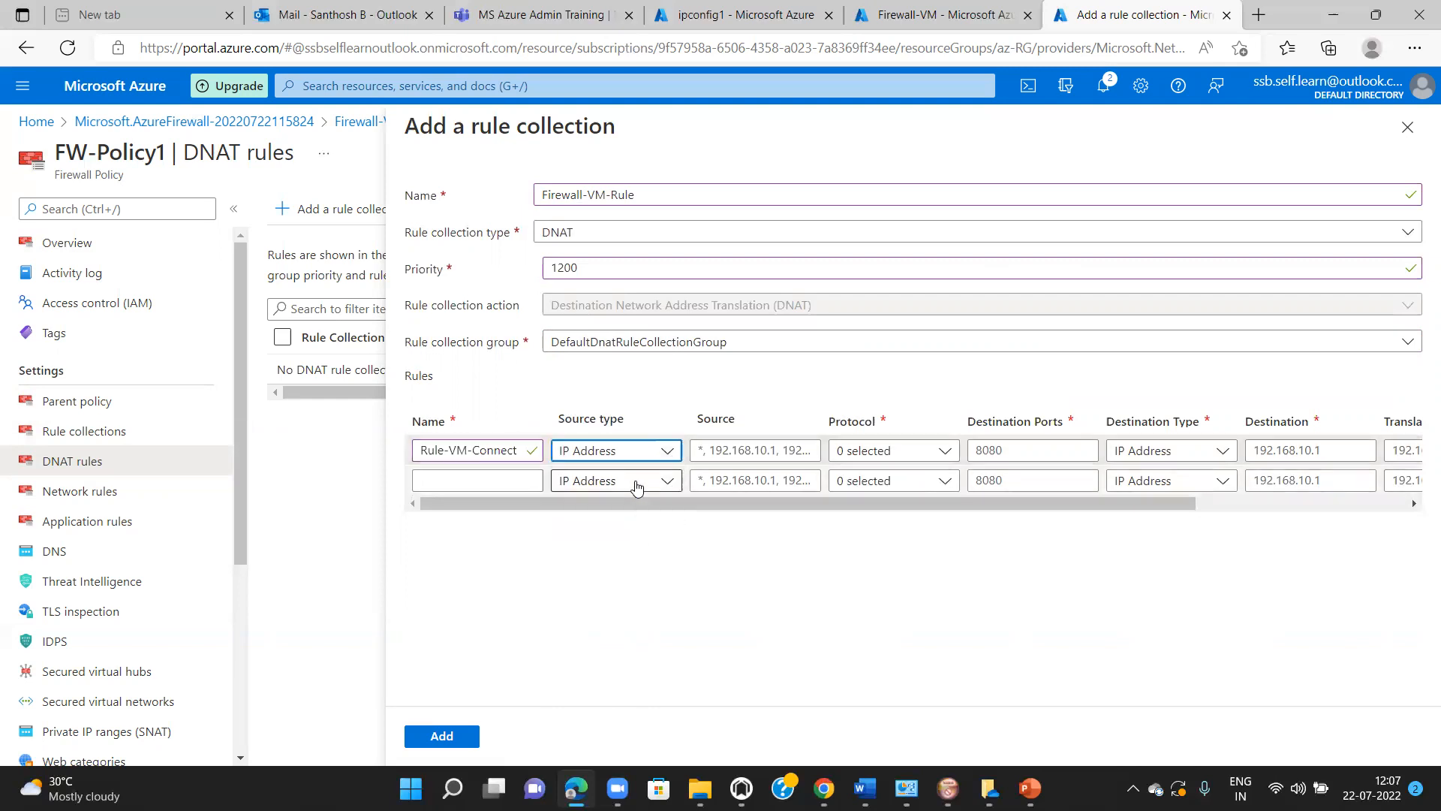
Step: Set the Rule-VM-Connect source to *, its protocol to TCP, and its destination port to 3
left_click(728, 450)
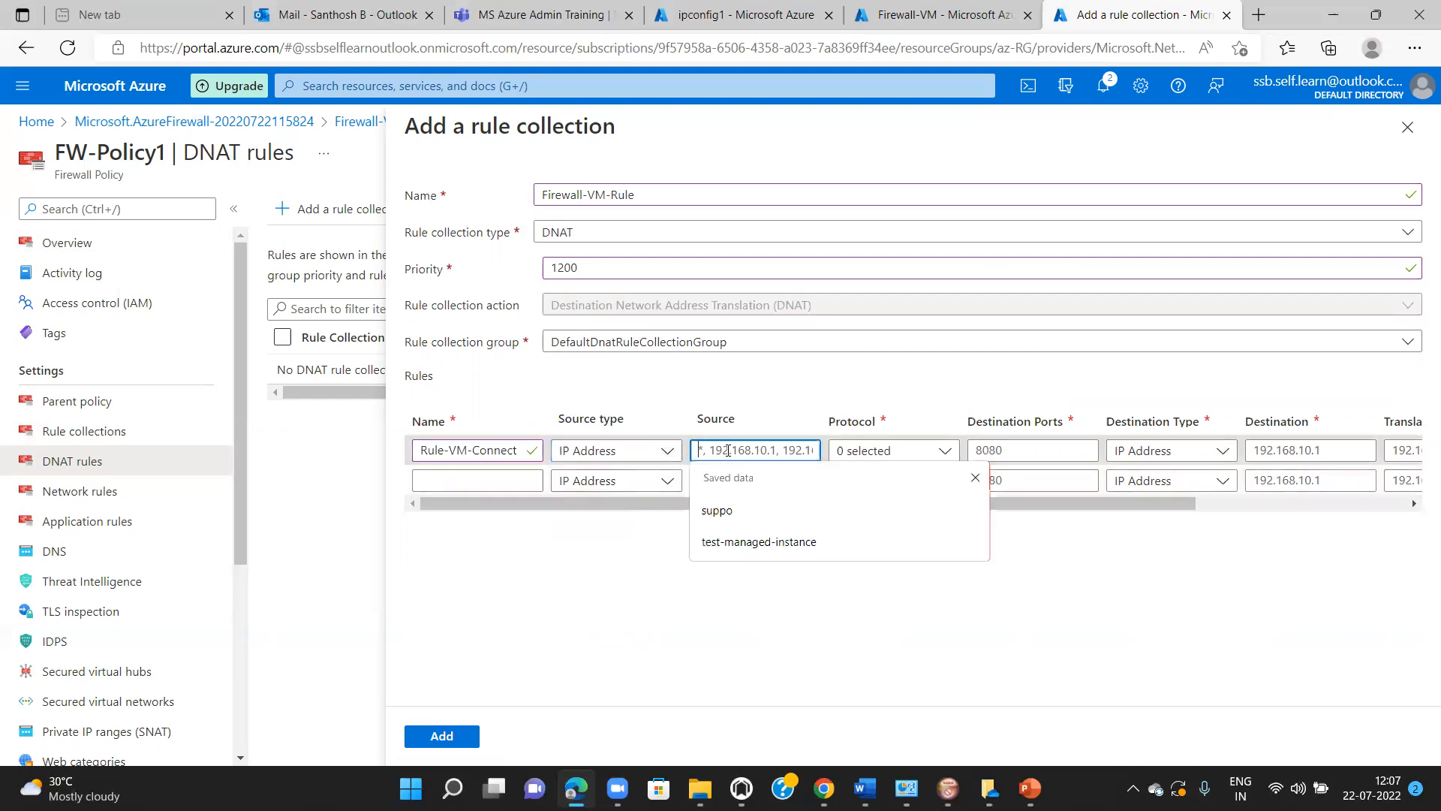
left_click(676, 653)
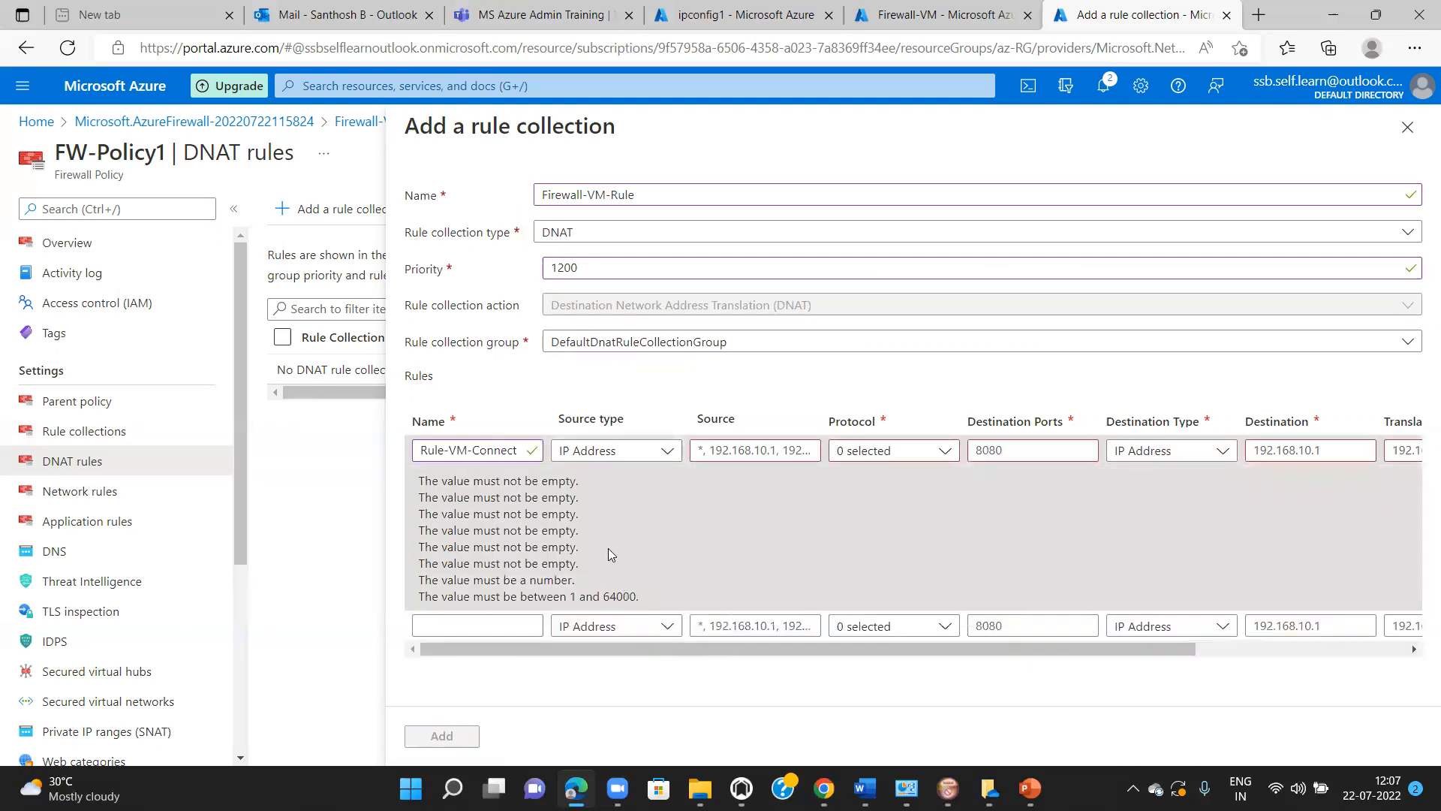
left_click(728, 451)
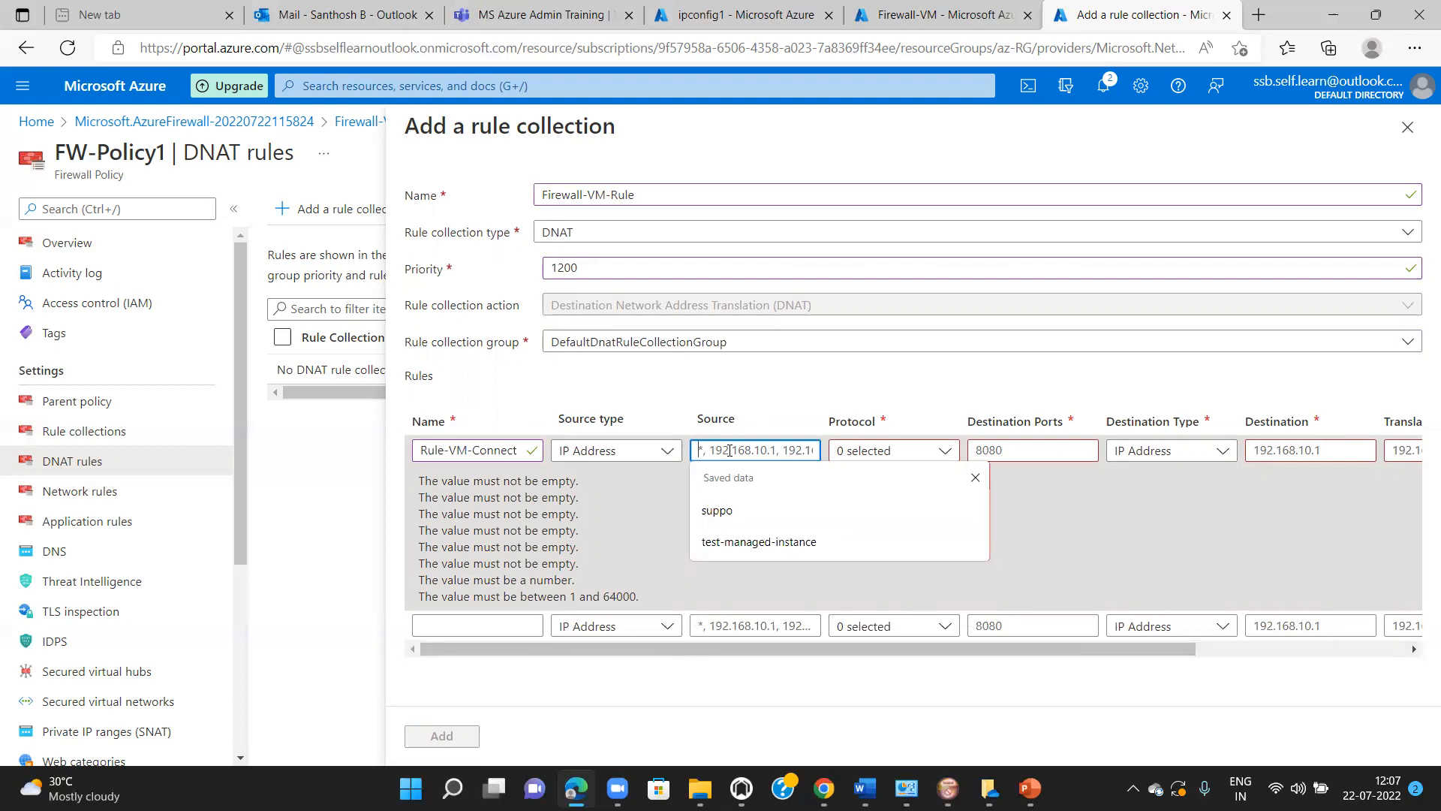
key("ctrl+a")
key("BackSpace")
type("*")
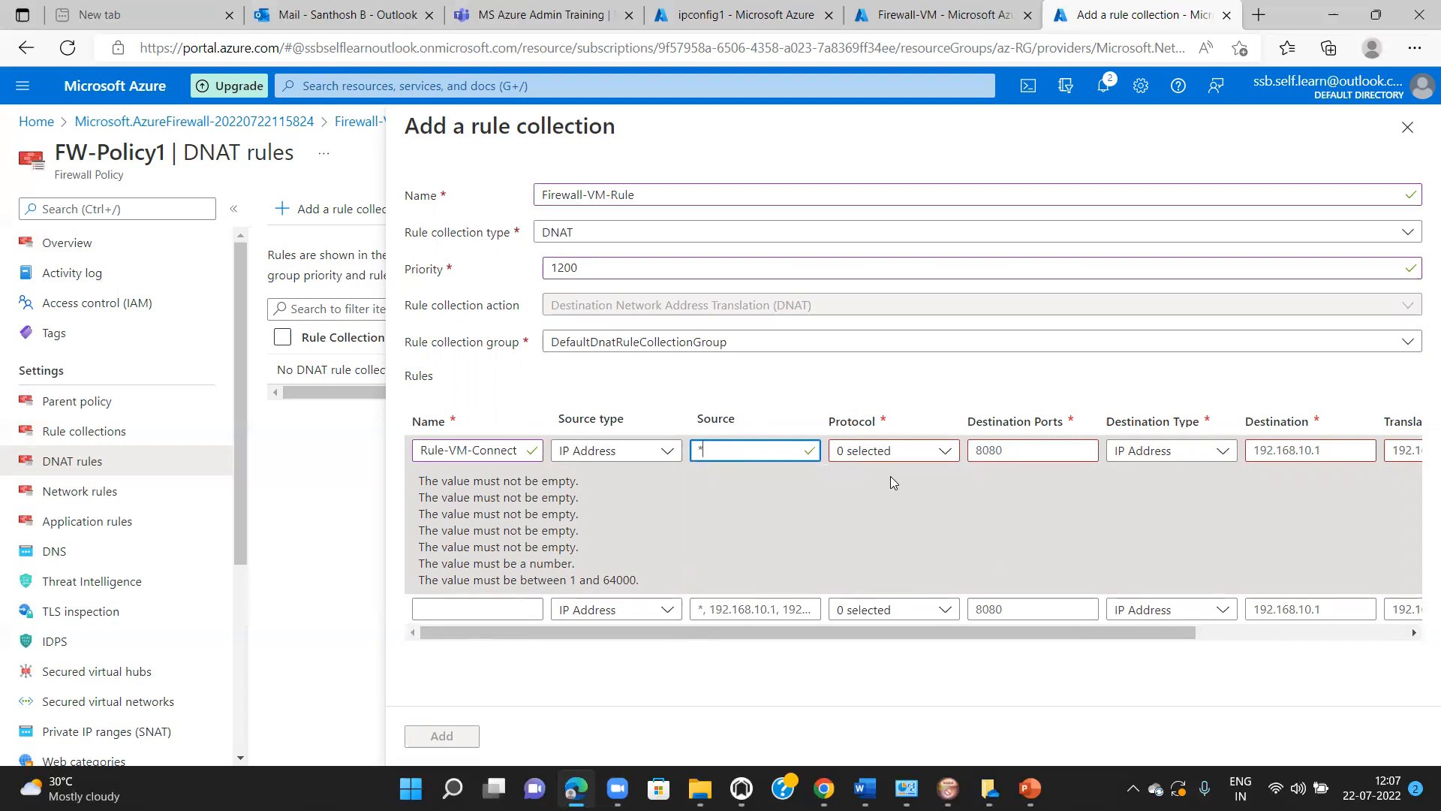
left_click(944, 452)
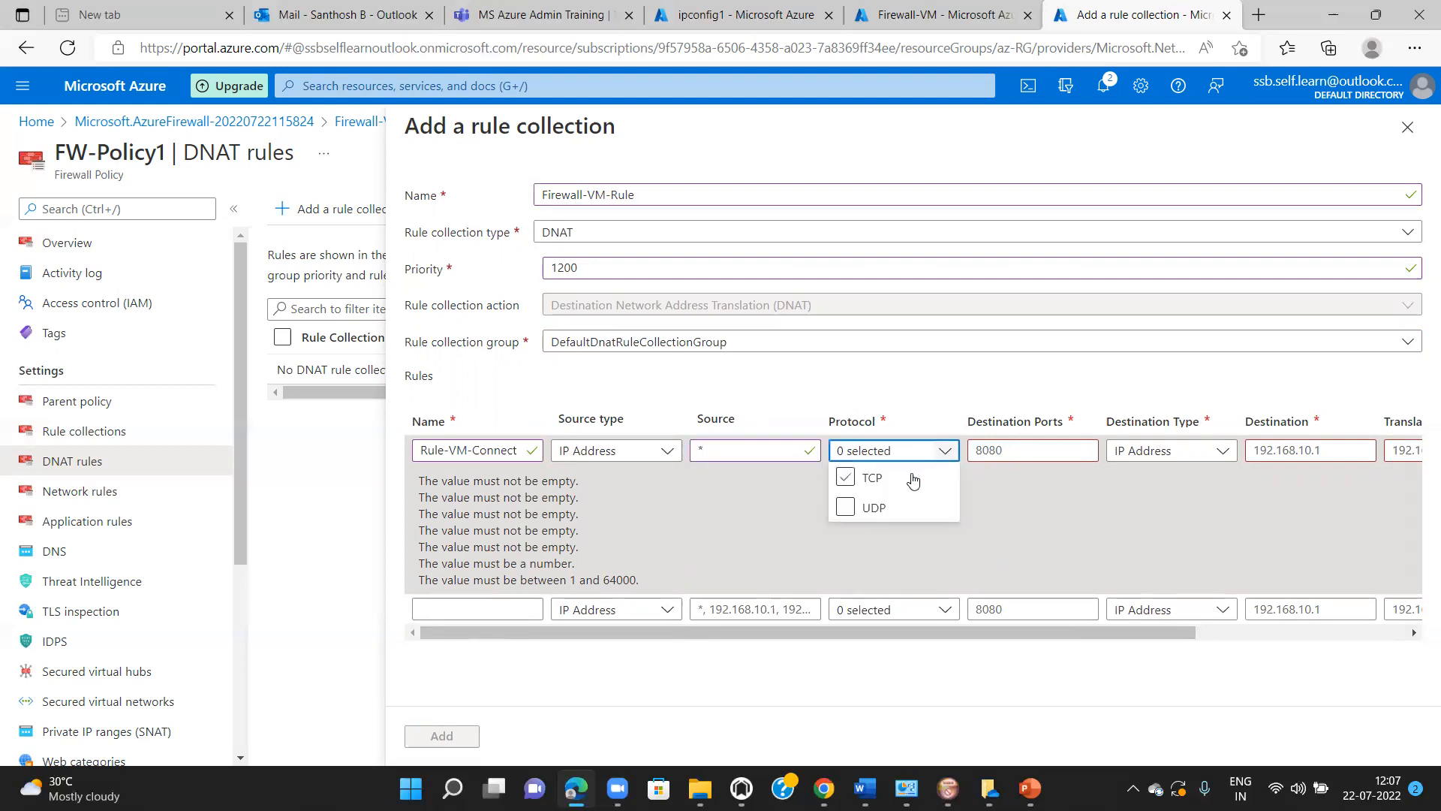
left_click(872, 481)
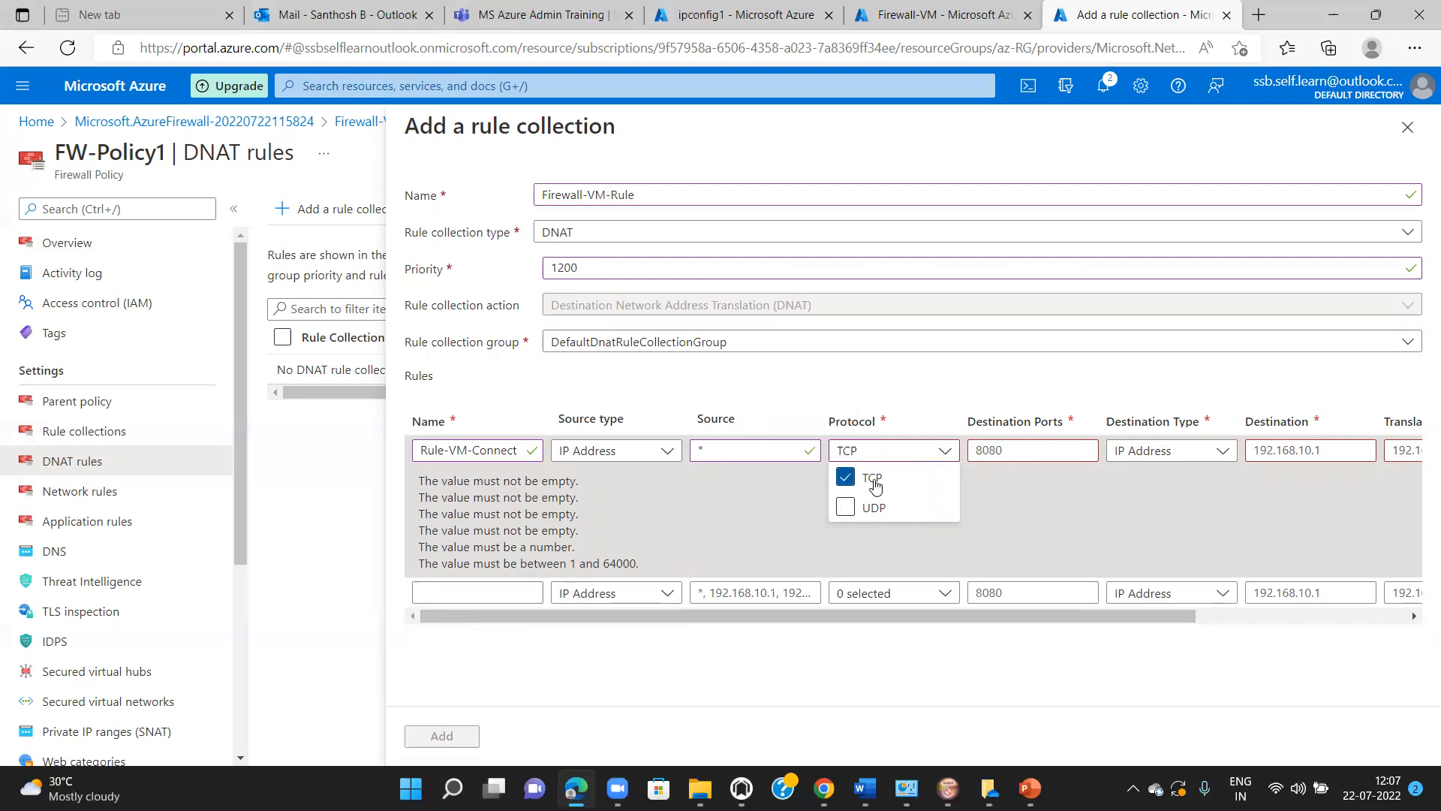
left_click(1017, 450)
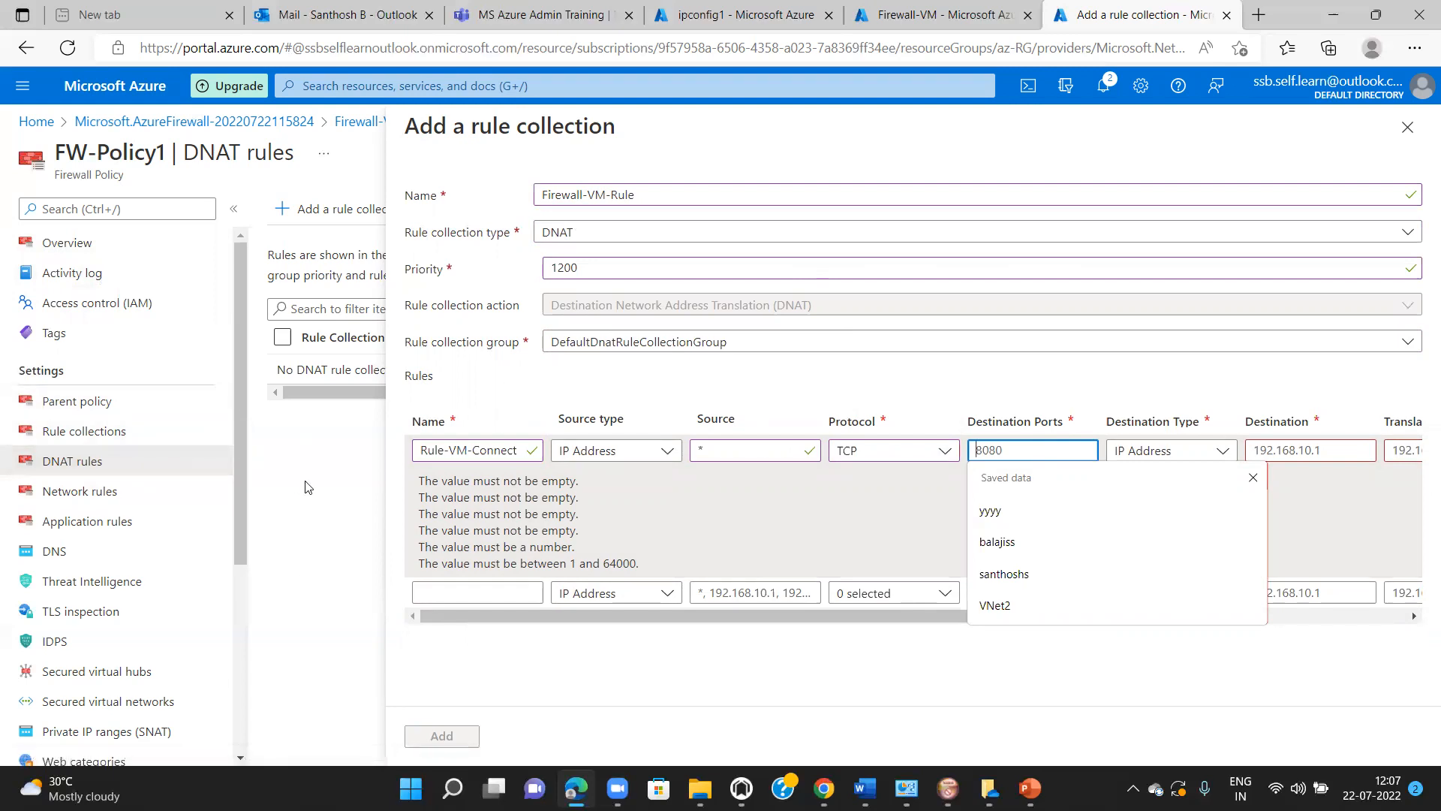
type("3")
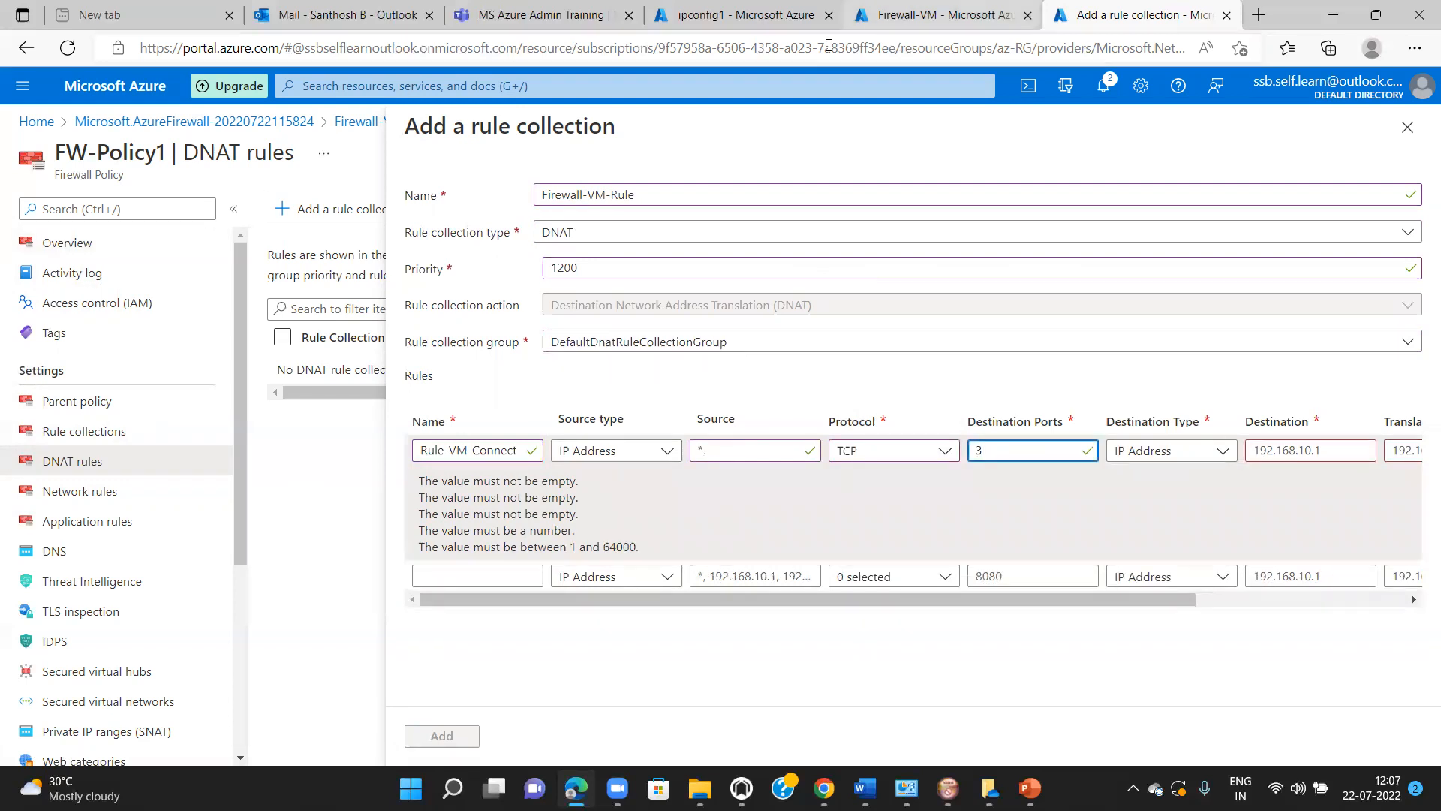
Step: In the other Firewall-VM browser tab, find the virtual machines and open dev-vm1's overview to check its networking details
left_click(938, 15)
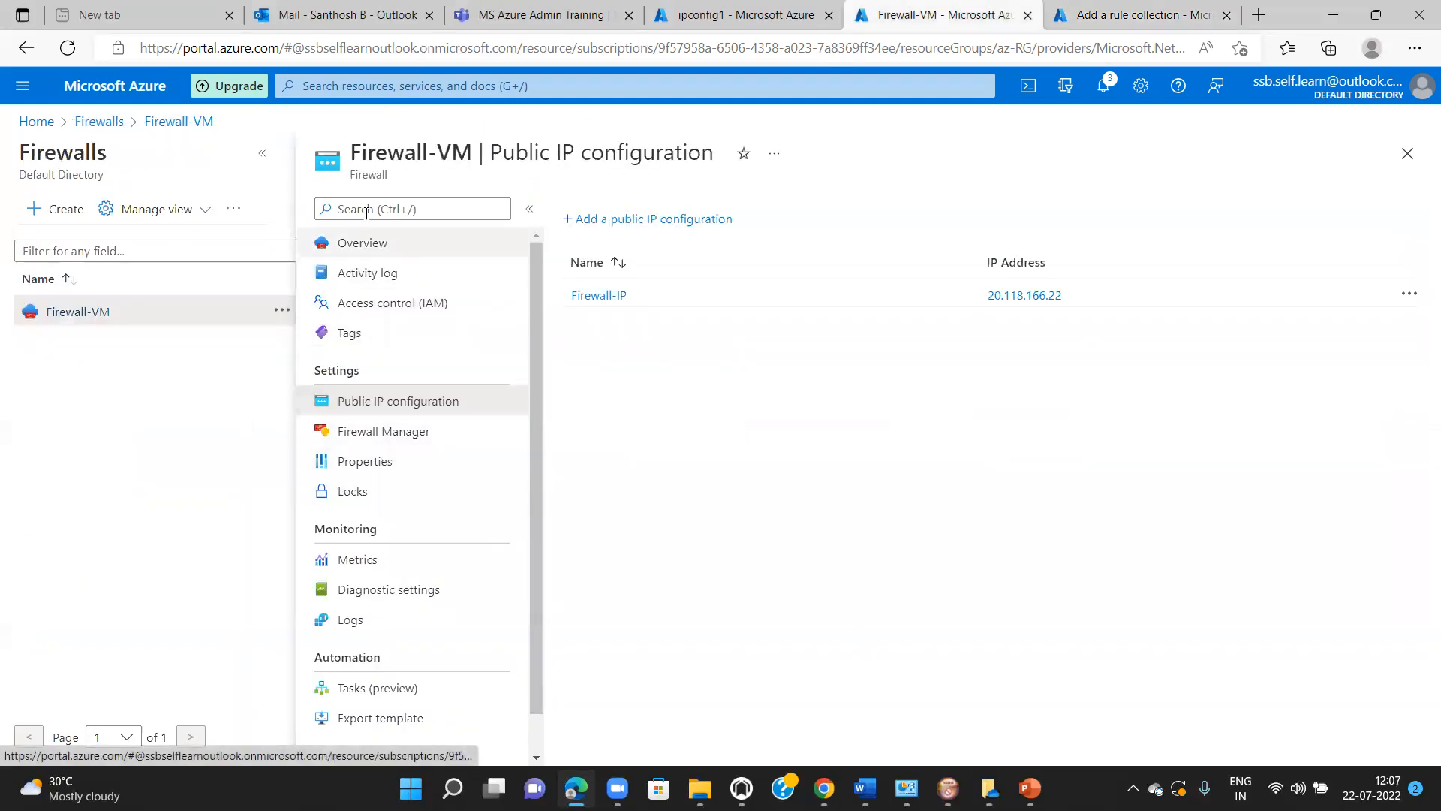
left_click(429, 86)
type("virt")
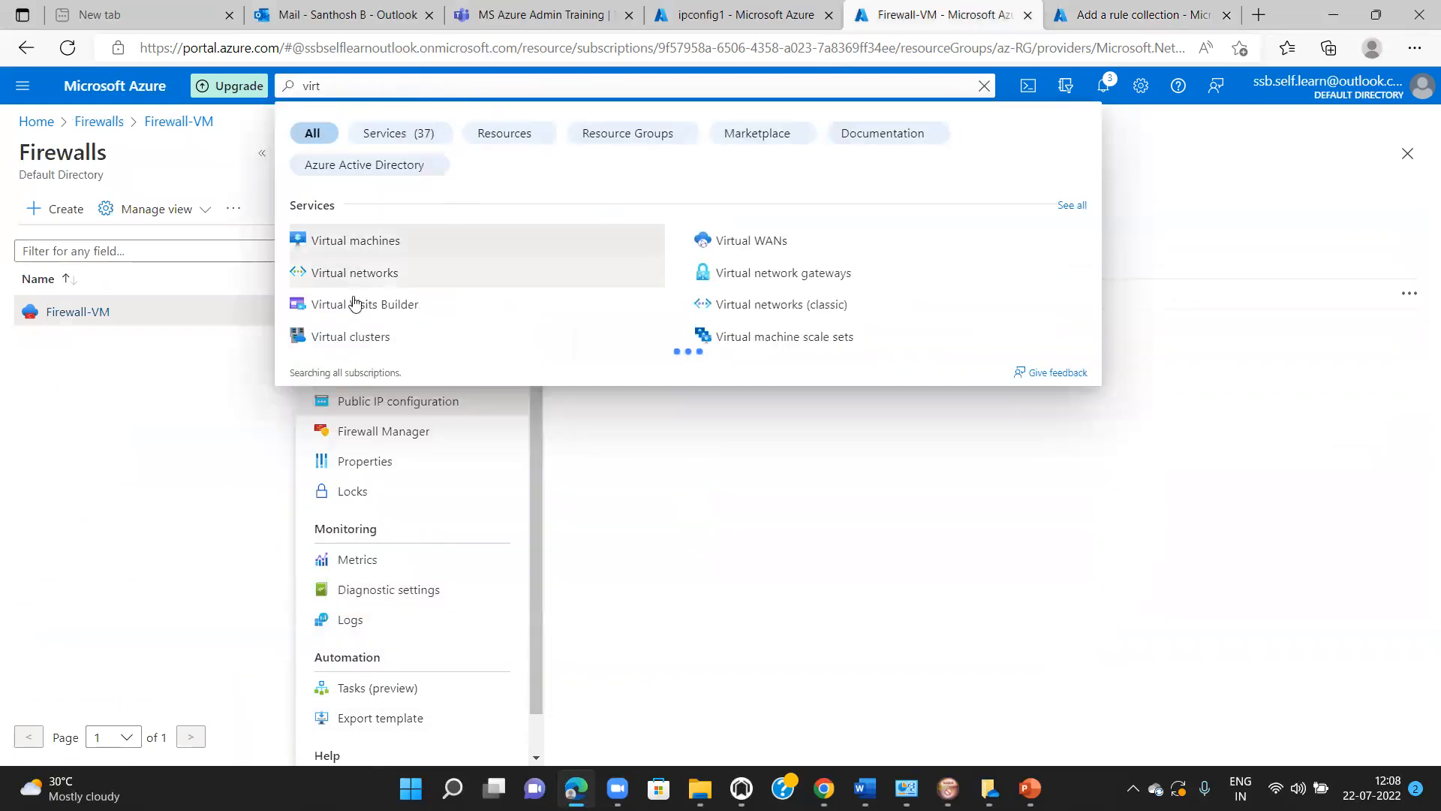
left_click(344, 240)
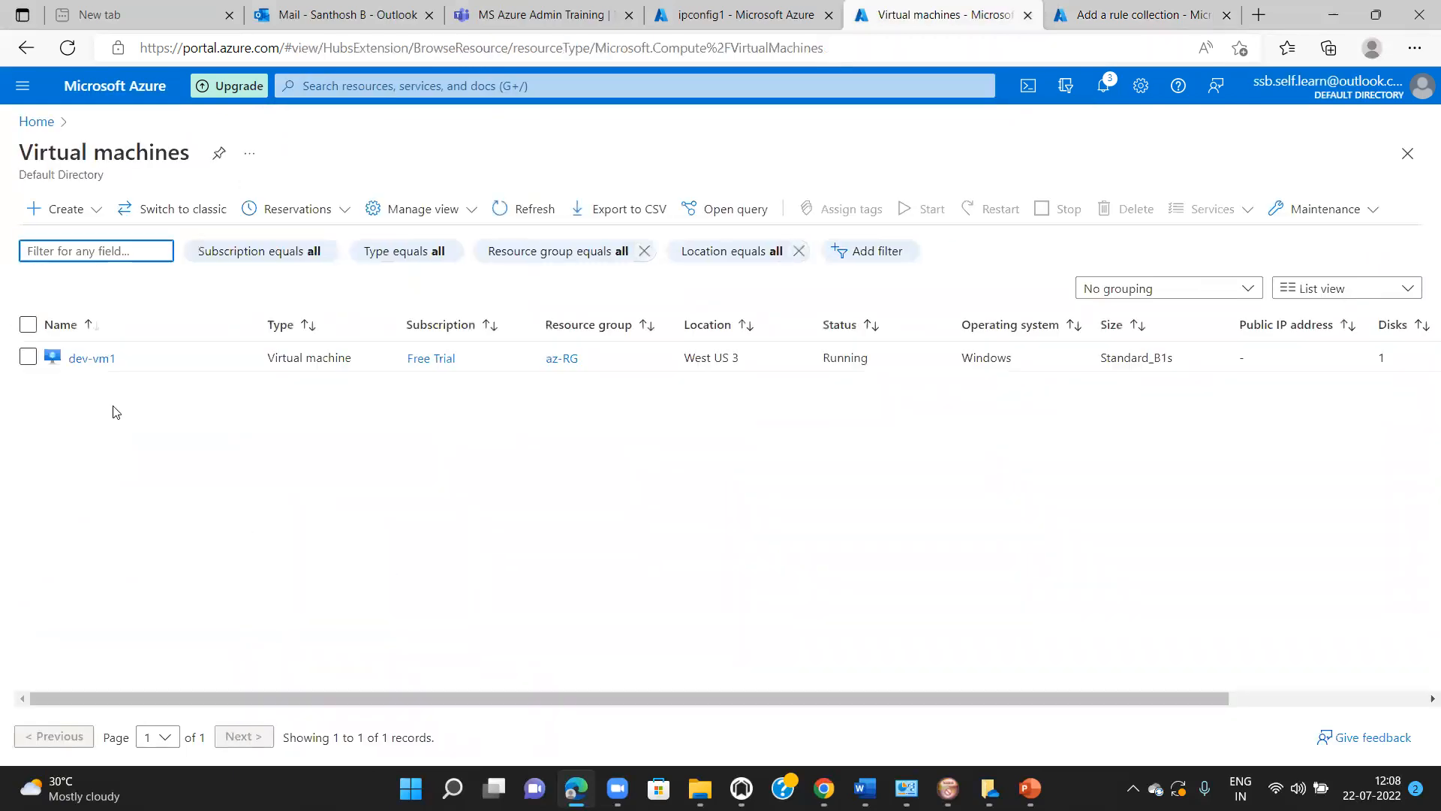
left_click(105, 363)
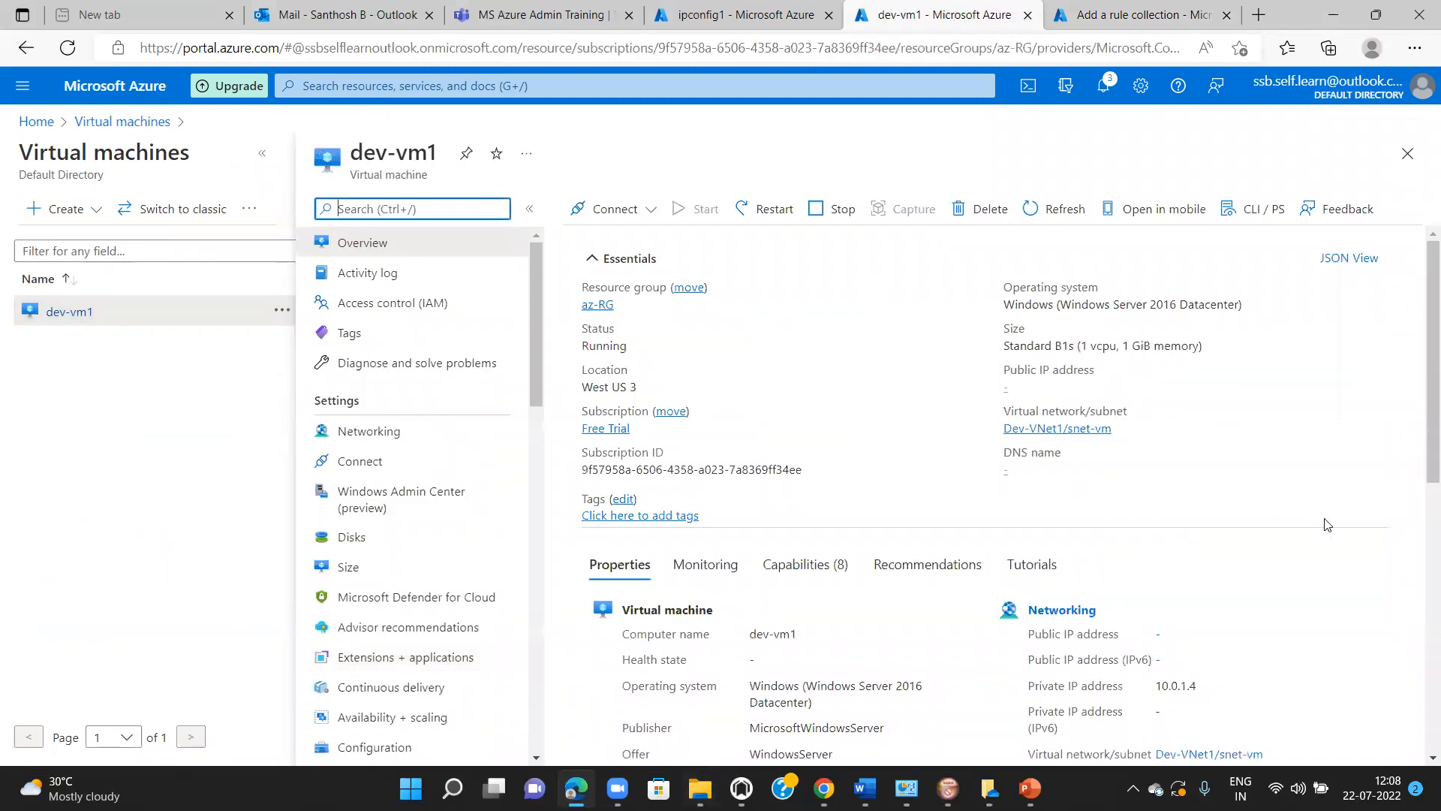
Step: Check the RDP port on dev-vm1's connection page and complete Rule-VM-Connect's destination port as 3389
scroll(1420, 547, "down", 2)
scroll(1420, 546, "down", 4)
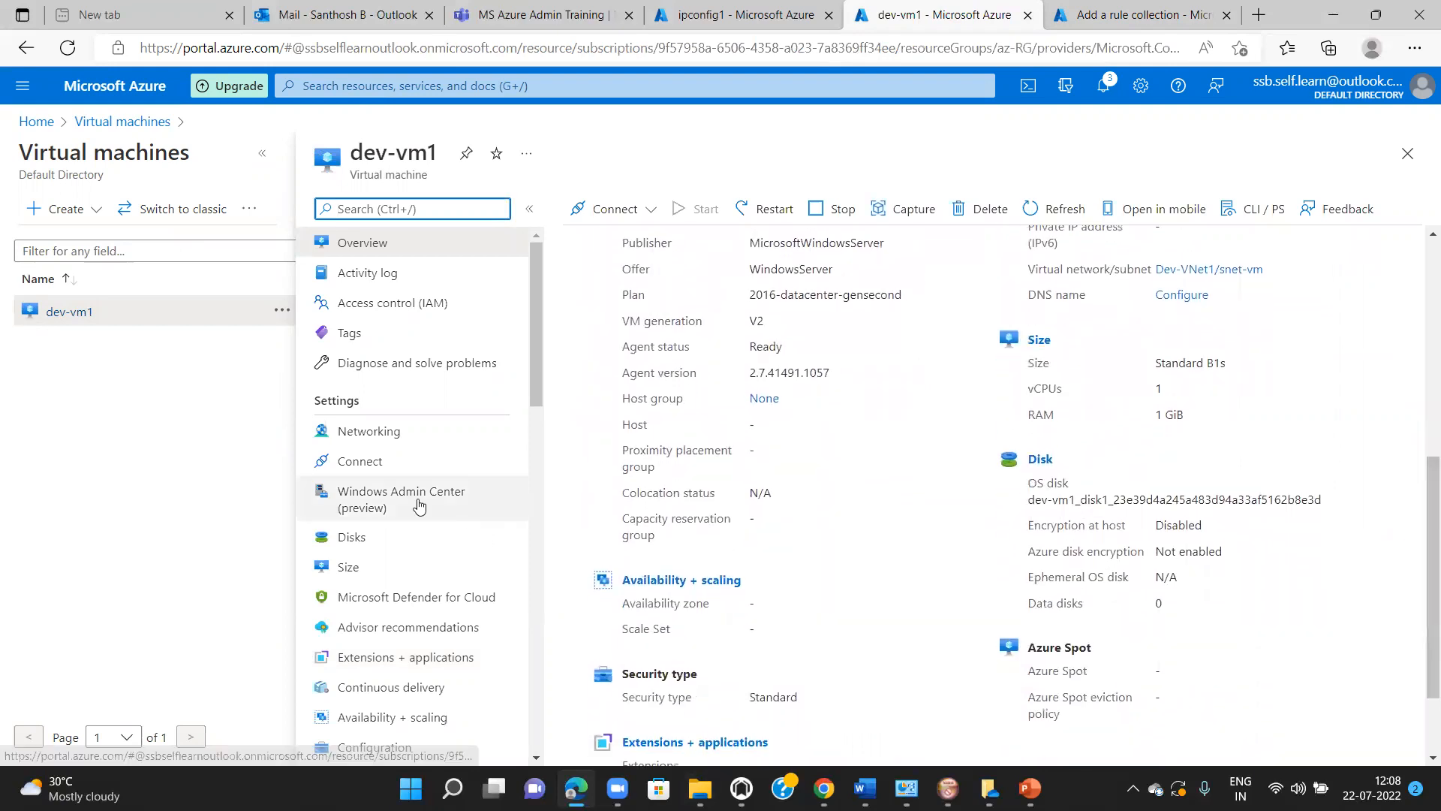
left_click(378, 465)
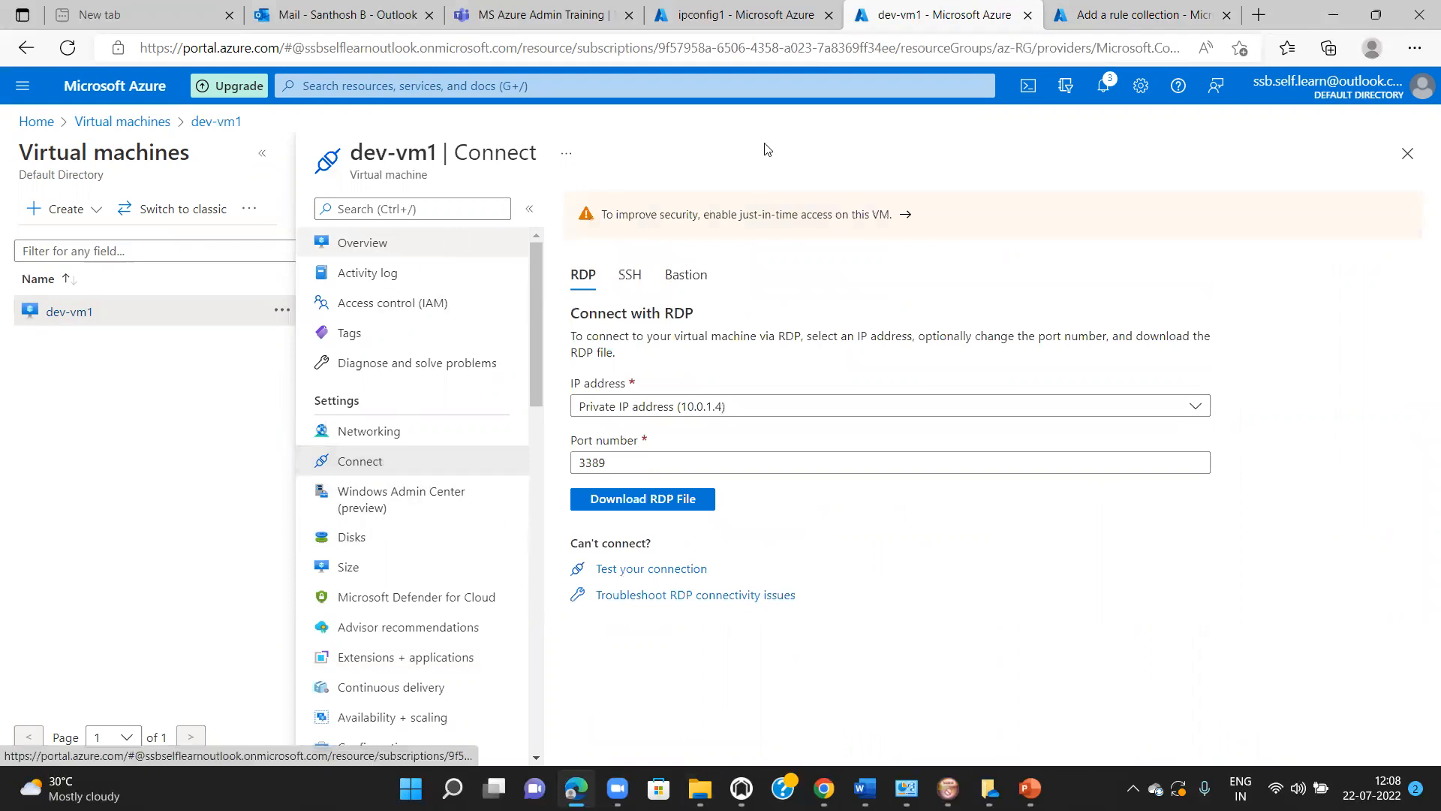
left_click(1090, 16)
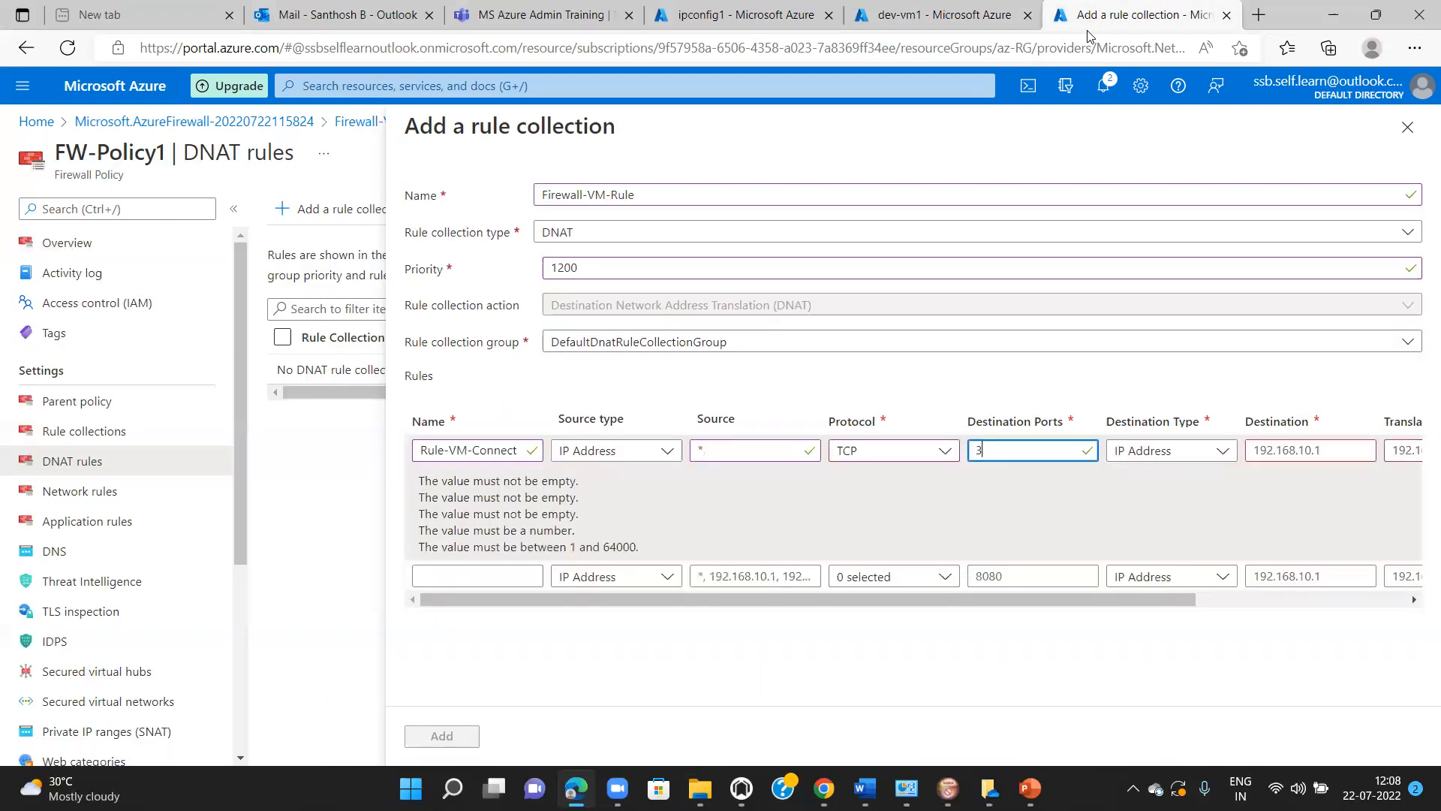
type("33")
key("BackSpace")
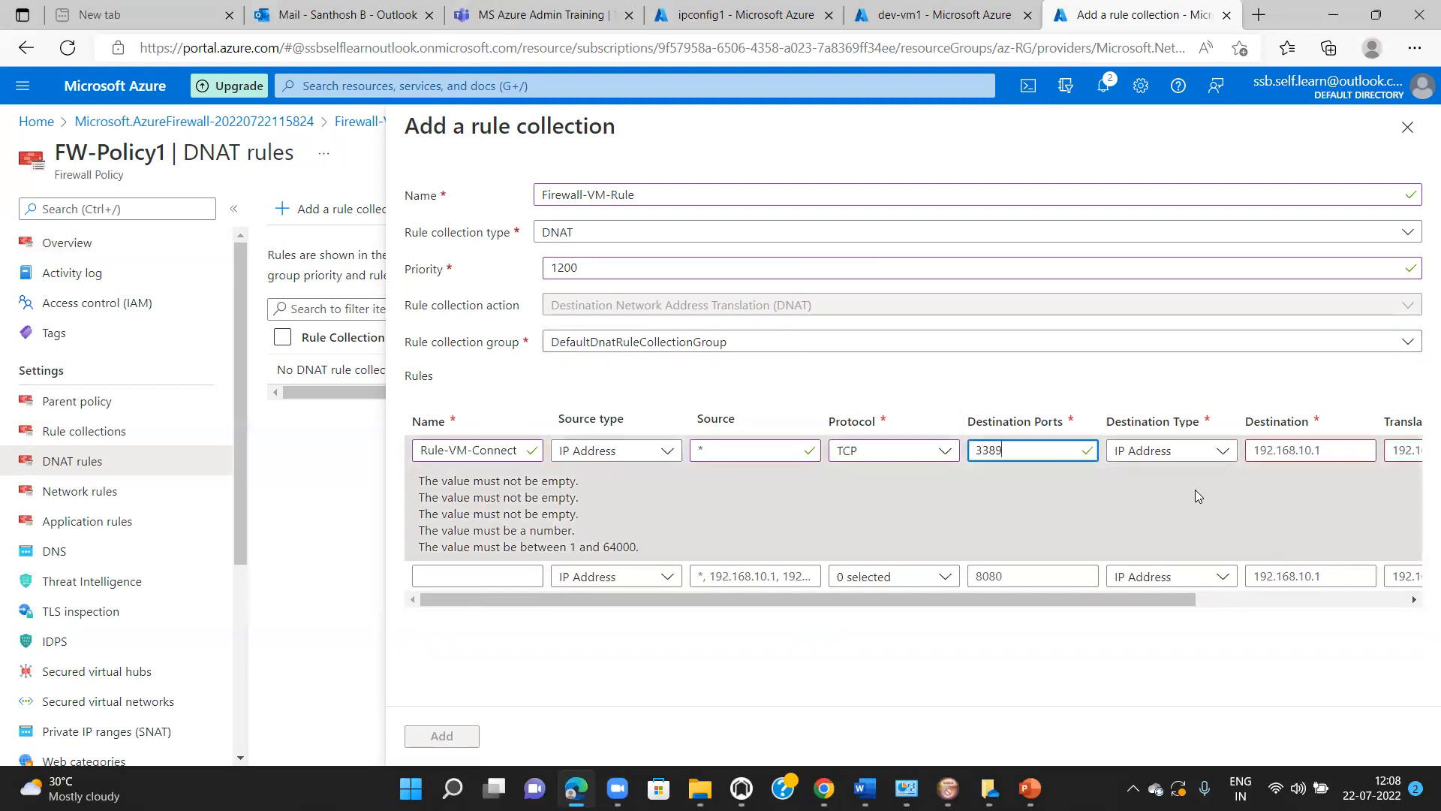
Step: Set Rule-VM-Connect's destination to the firewall's public IP address, 20.118.166.22
left_click_drag(1098, 604, 1201, 611)
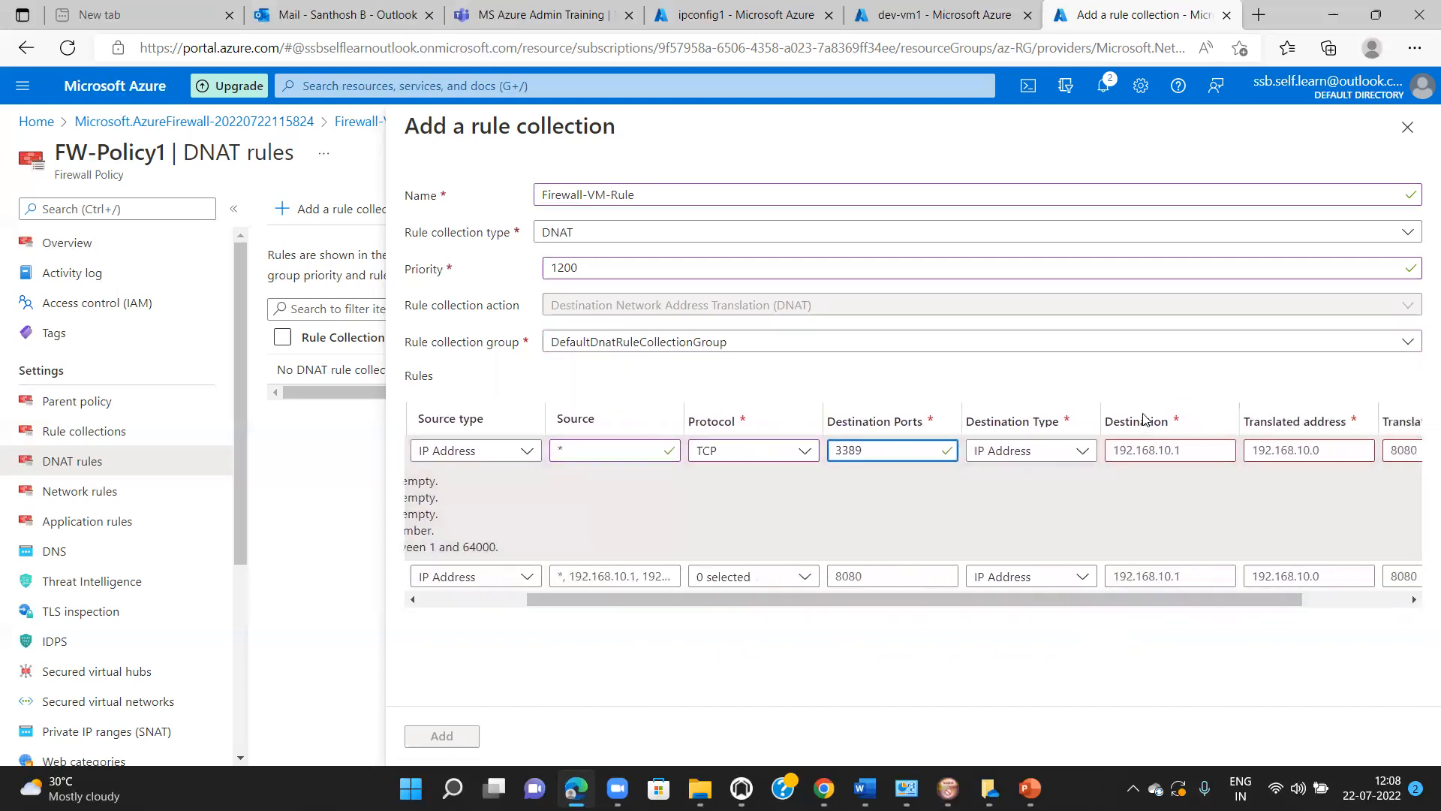
left_click(1187, 450)
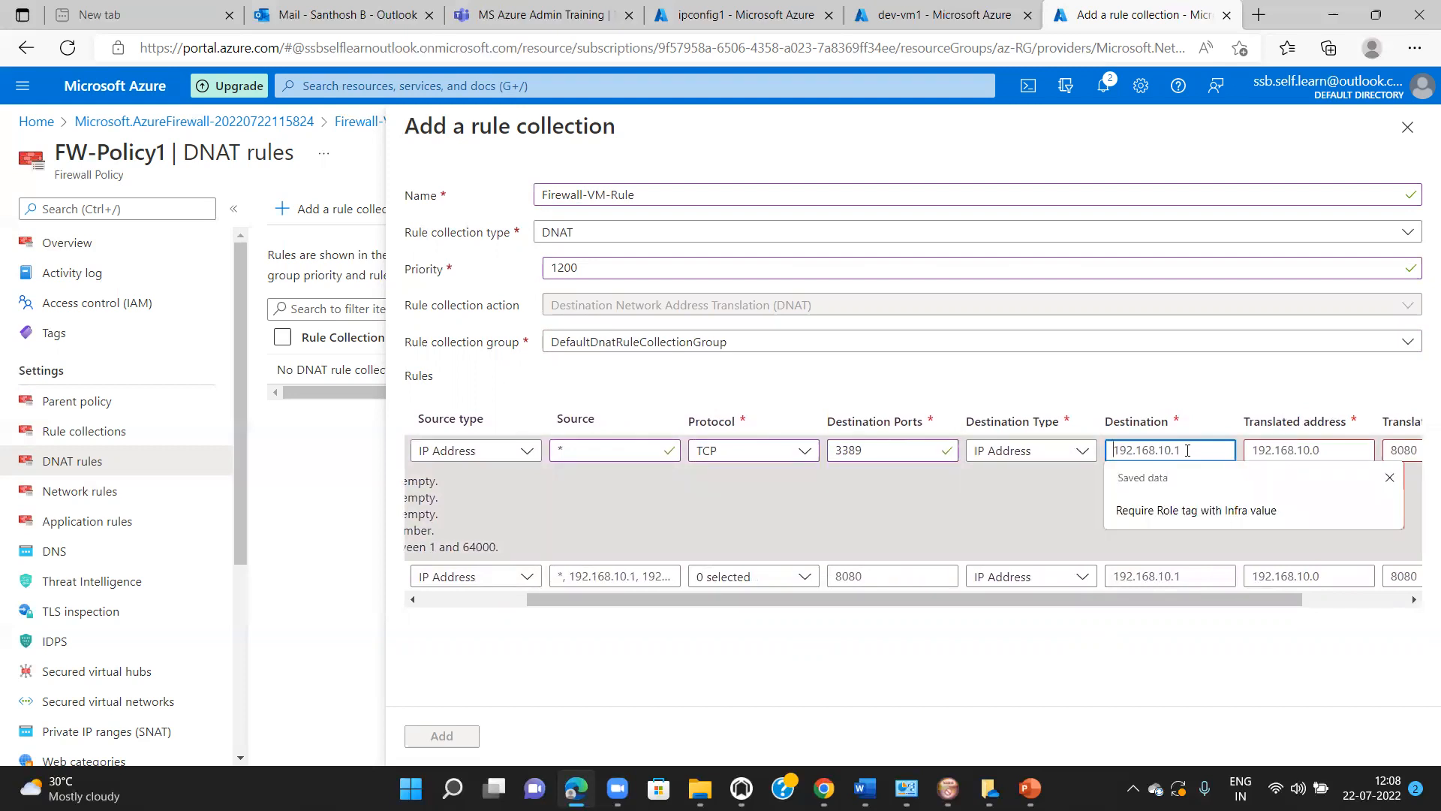
type("20.118.166.22")
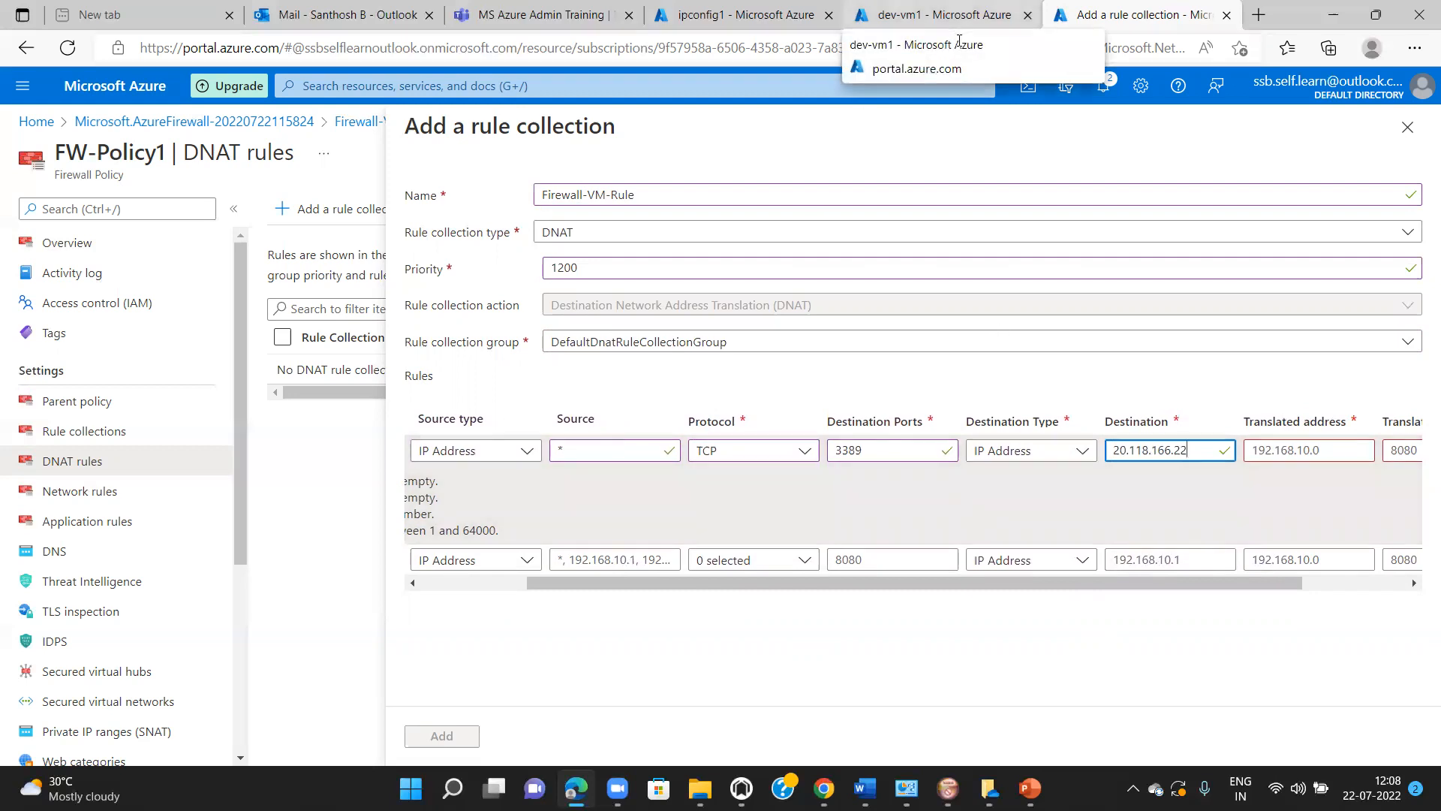
Step: Look up dev-vm1's private IP address in its overview and enter 10.0.1.4 as the rule's translated address
left_click(947, 17)
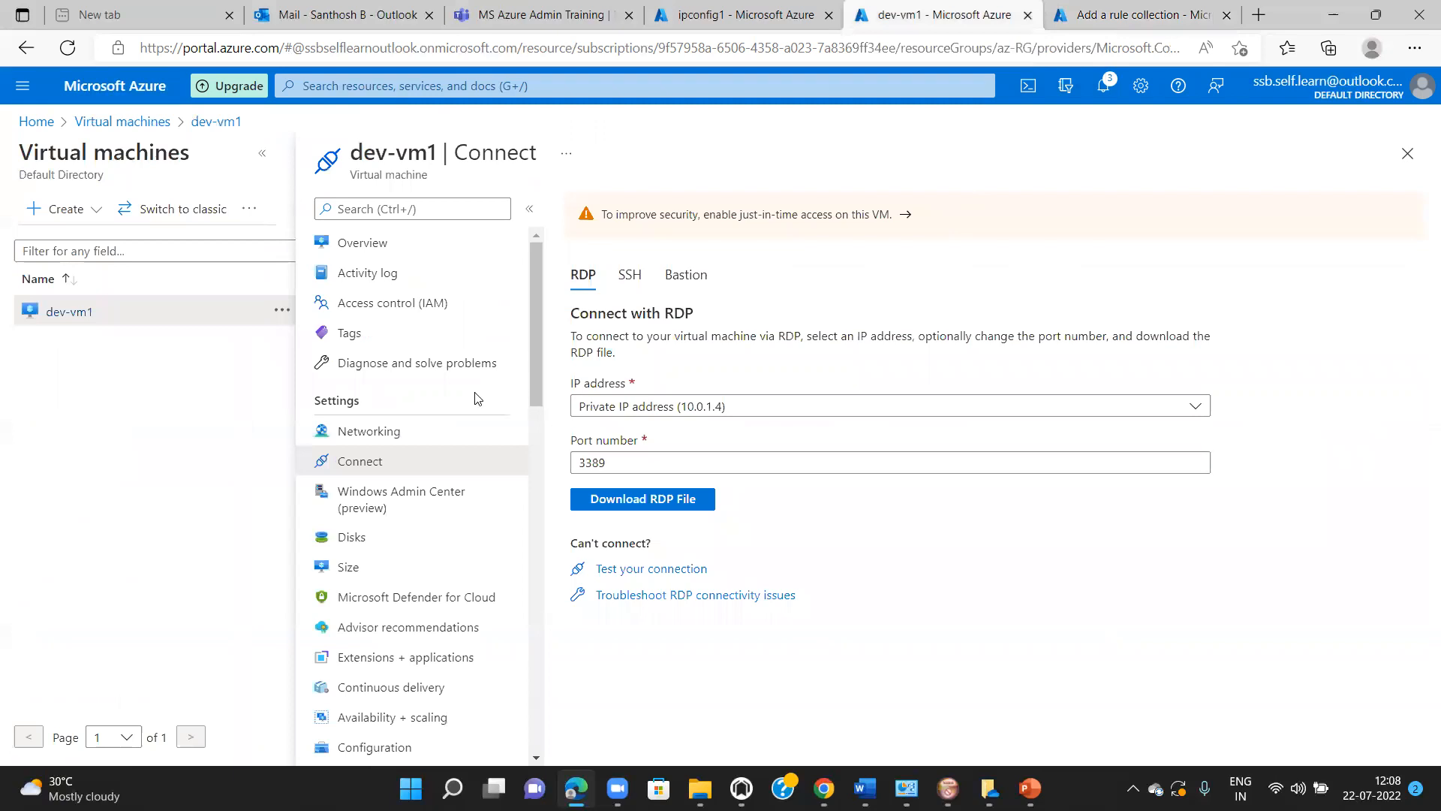
left_click(391, 259)
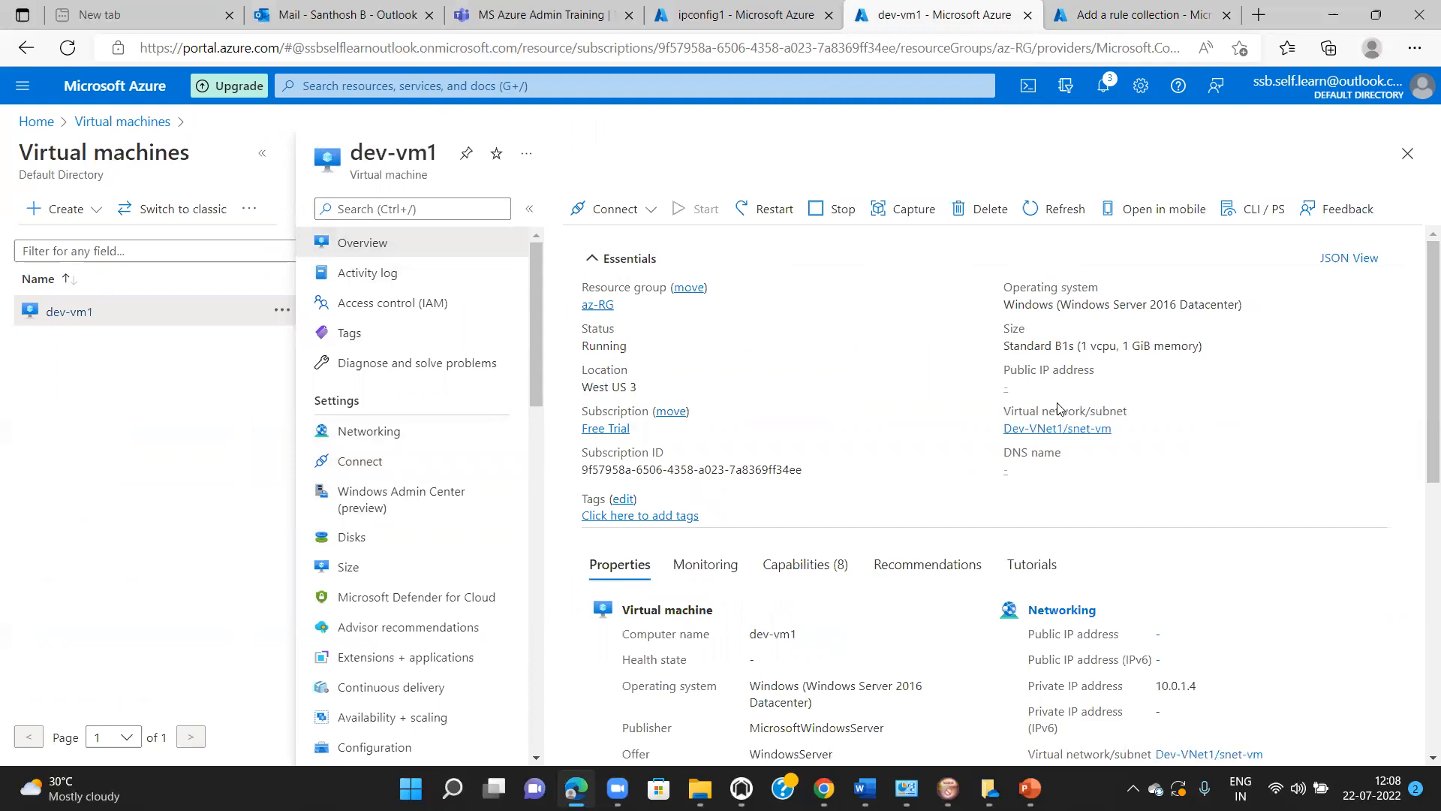
left_click(1180, 11)
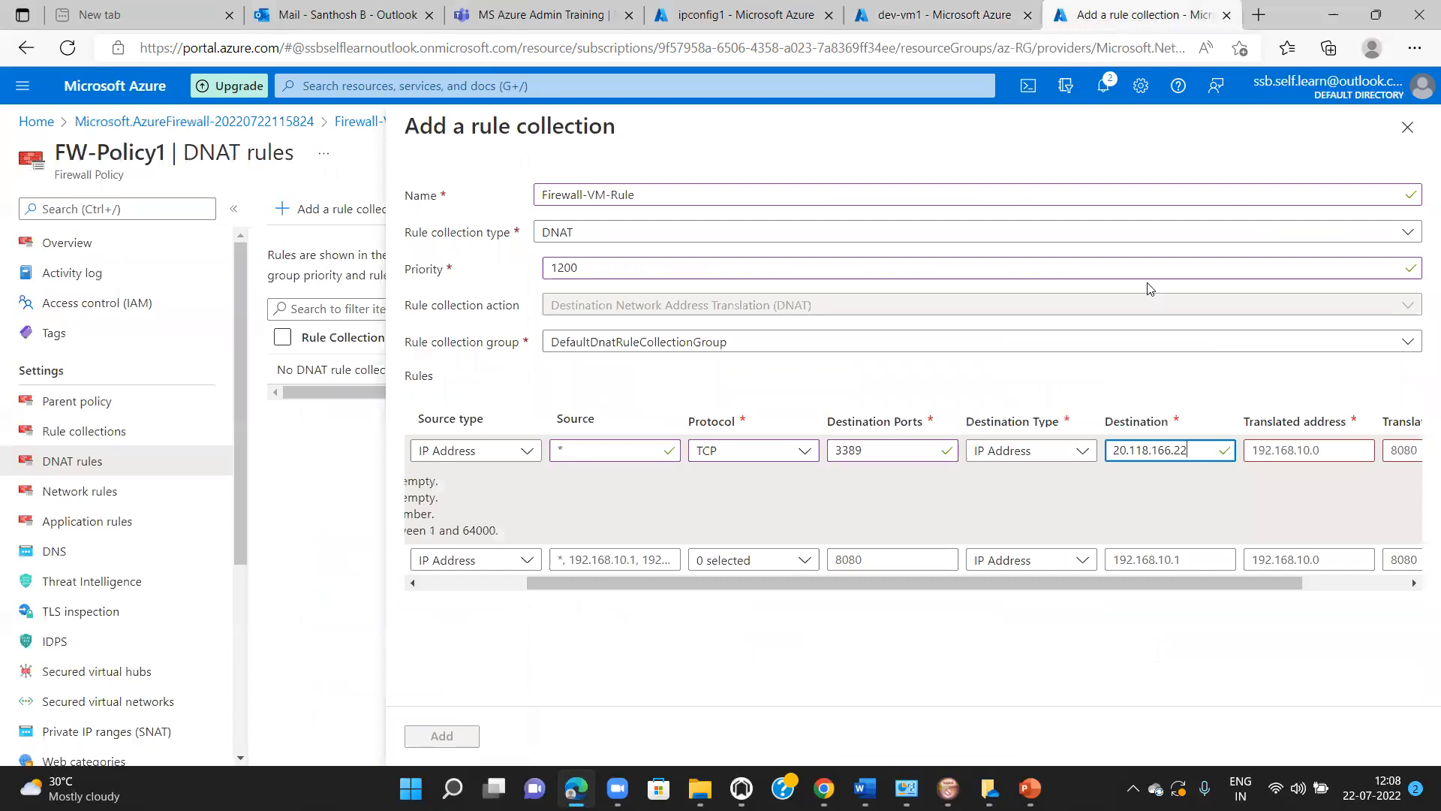
left_click(1335, 451)
type("10.0.1.4")
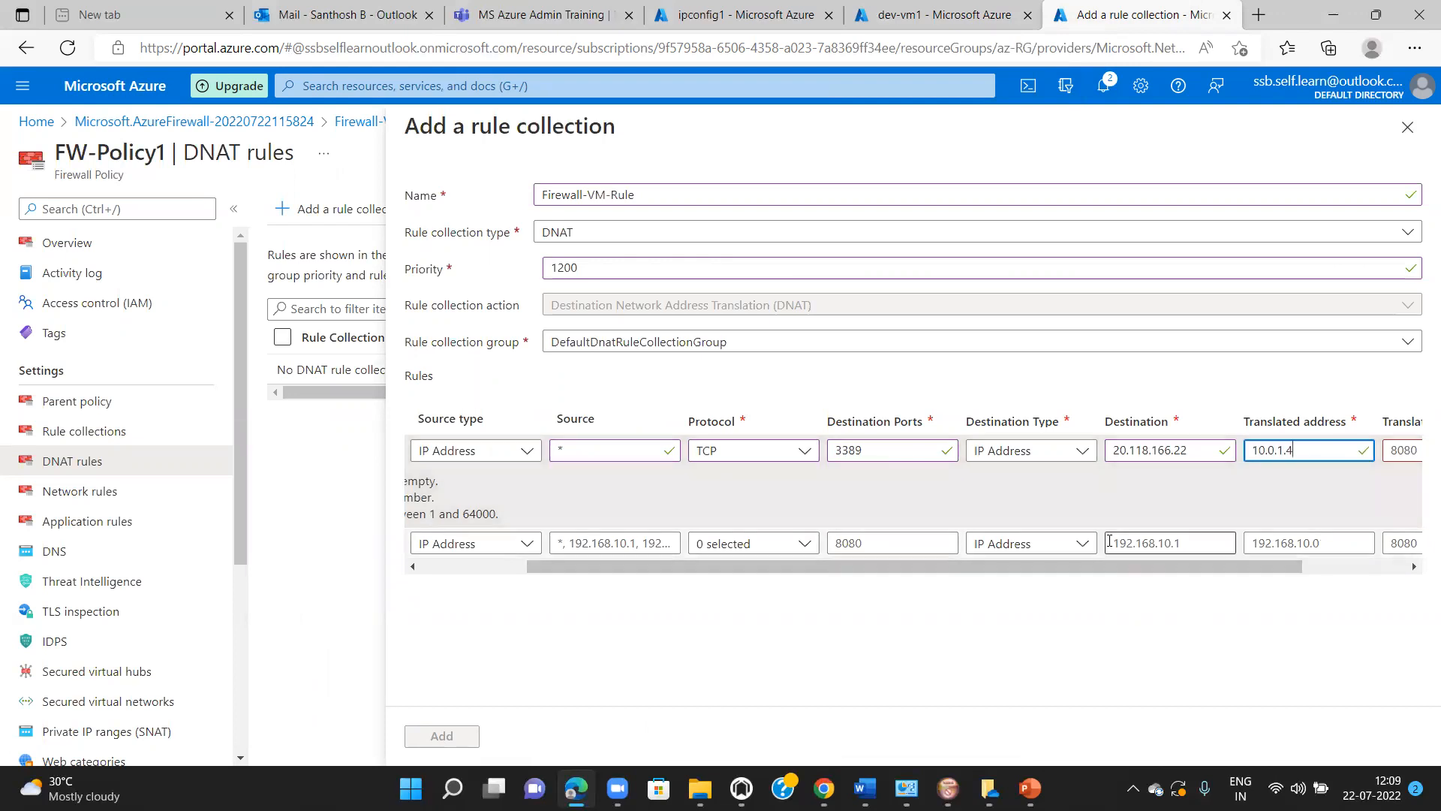
left_click(1118, 582)
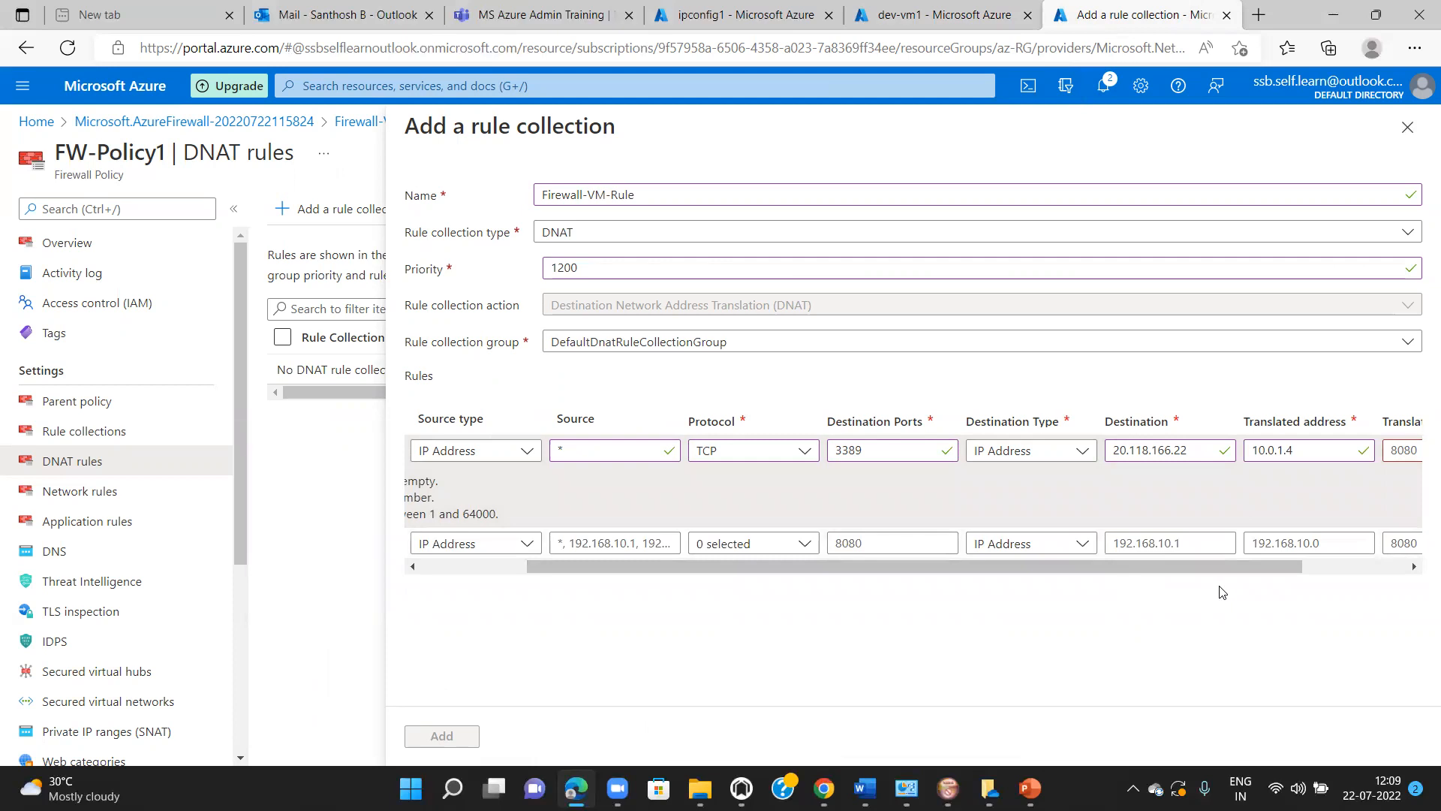
Step: Set the rule's translated port to 3389 and add the Firewall-VM-Rule collection to FW-Policy1
left_click_drag(1218, 566, 1340, 565)
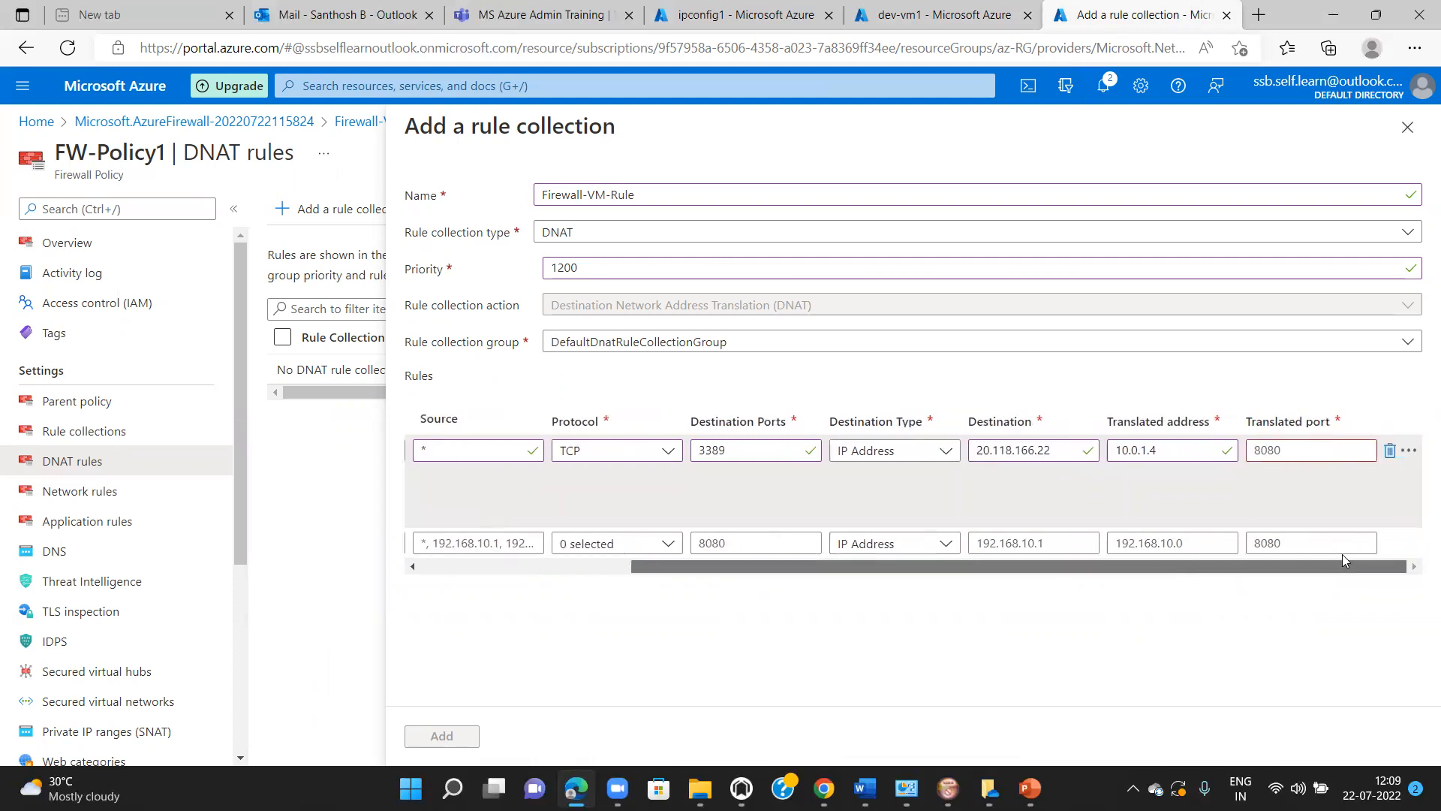
left_click(1287, 451)
type("3389")
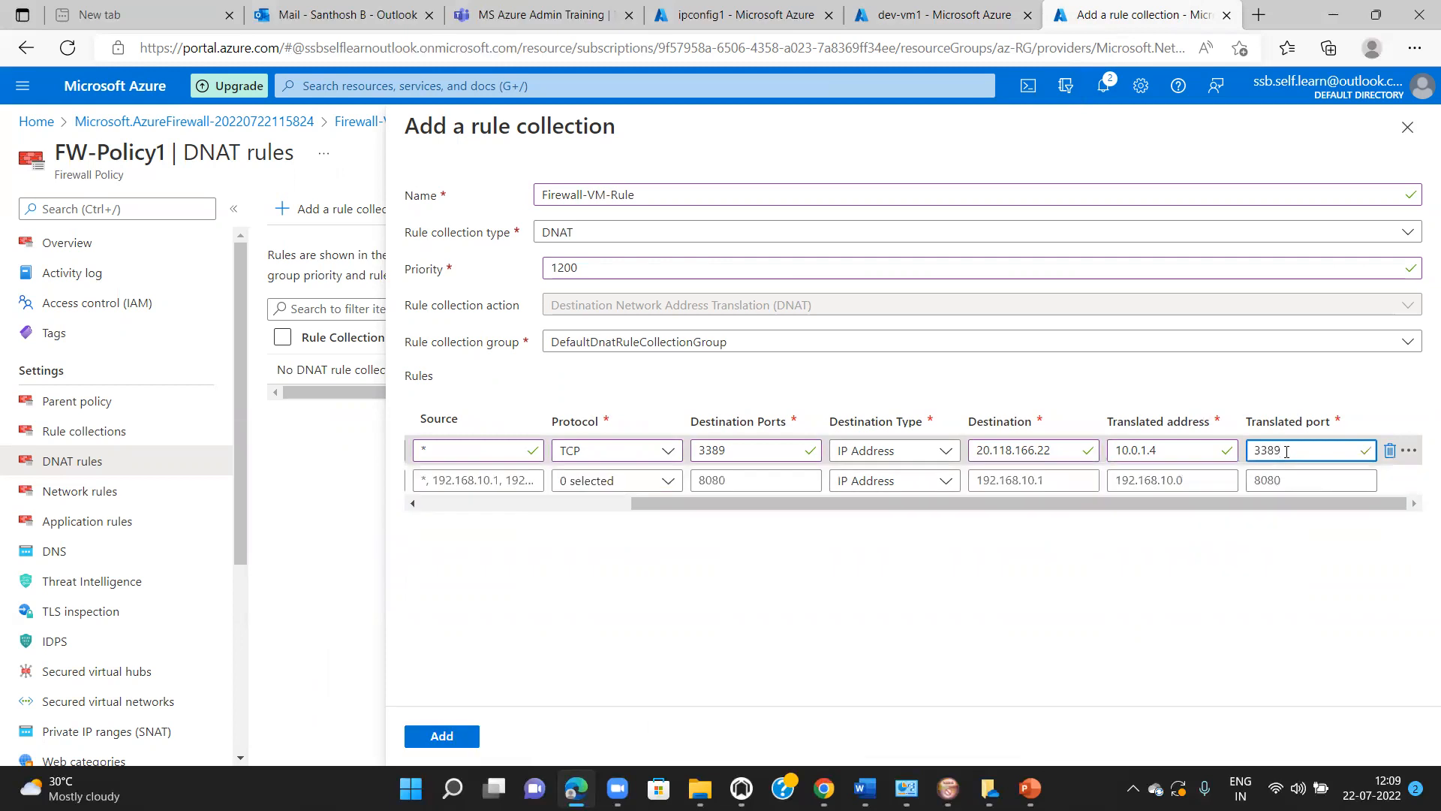
left_click_drag(1357, 508, 1143, 563)
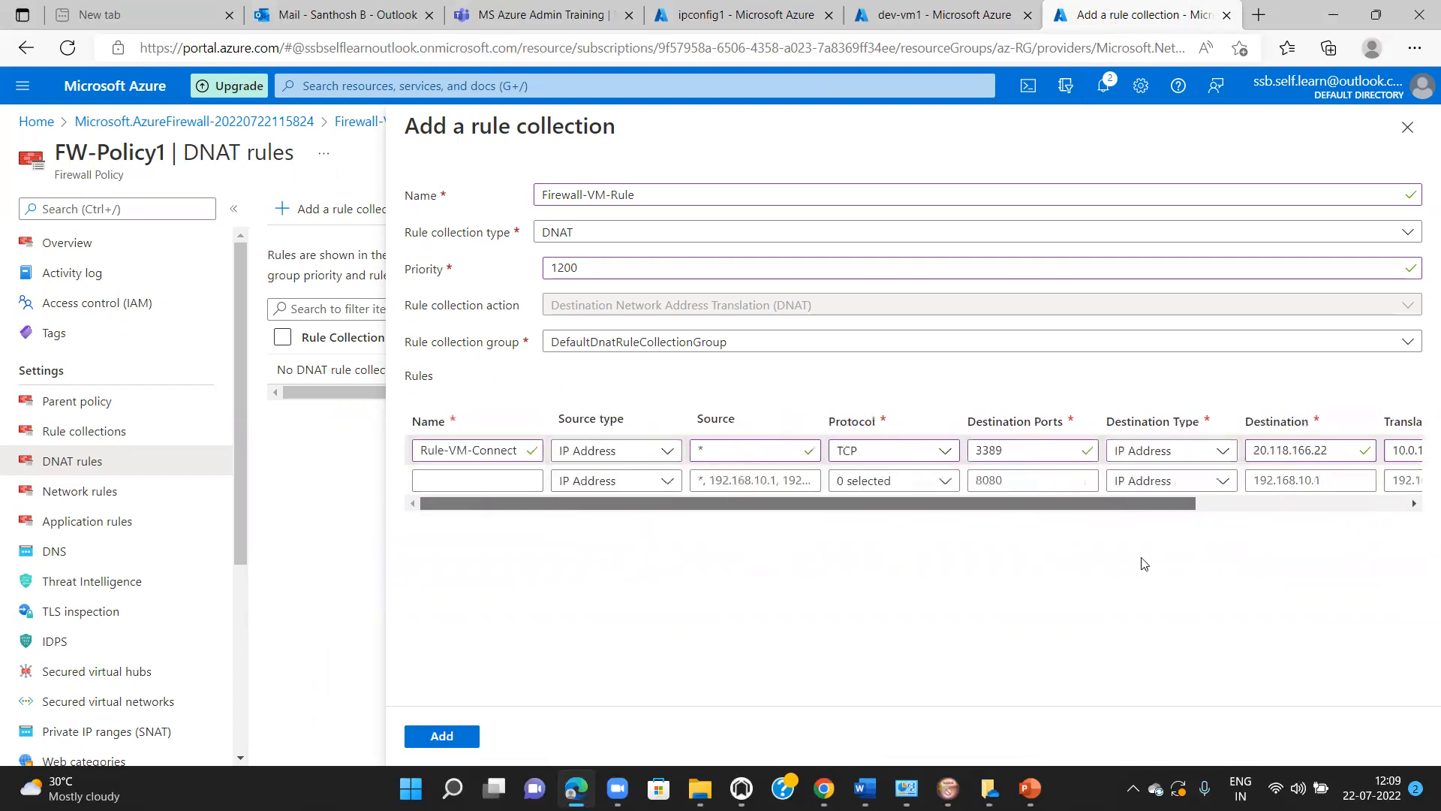
left_click(447, 740)
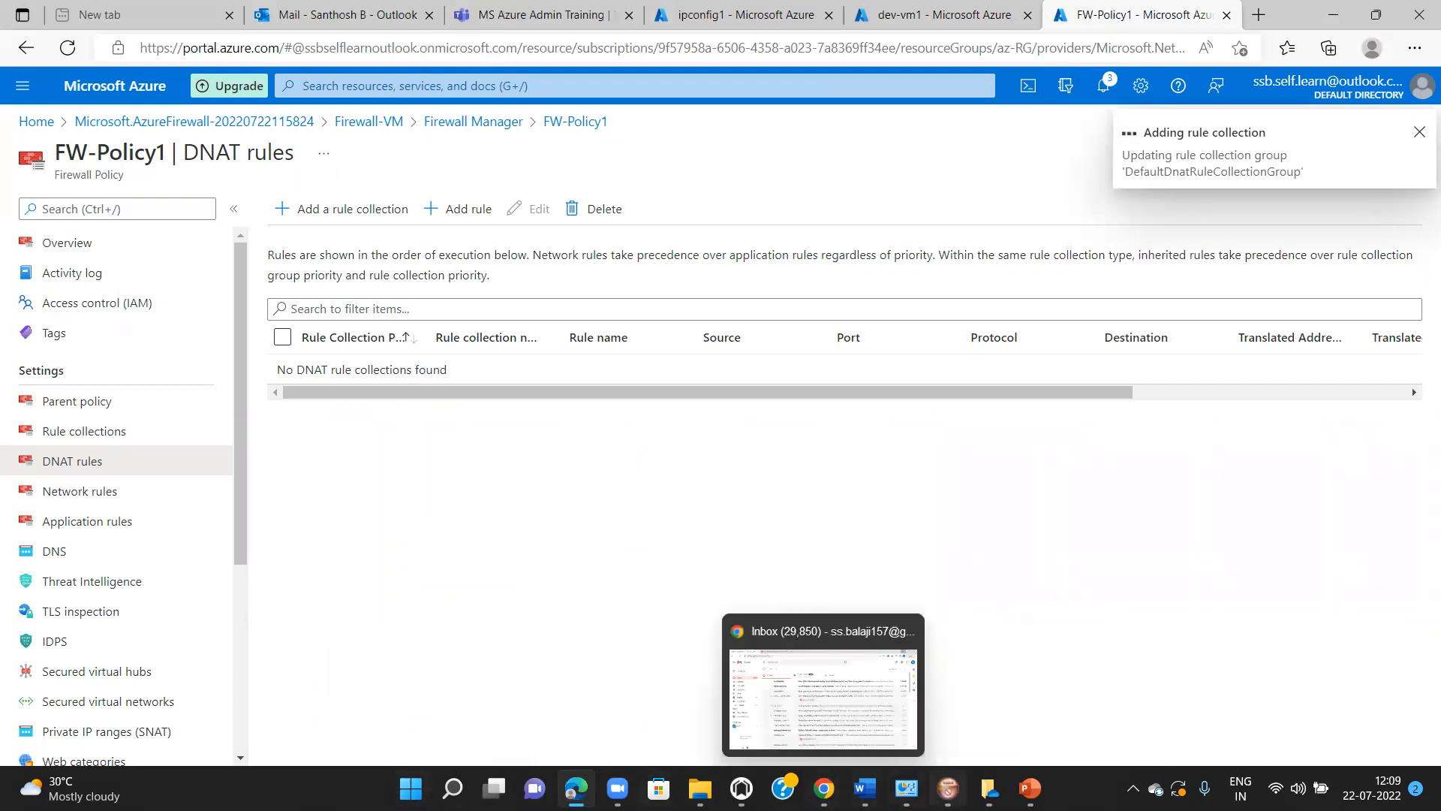
Step: Switch to the MS Azure Admin presentation in PowerPoint to review the firewall setup checklist, and return to the Azure portal
mouse_move(1030, 788)
left_click(1030, 698)
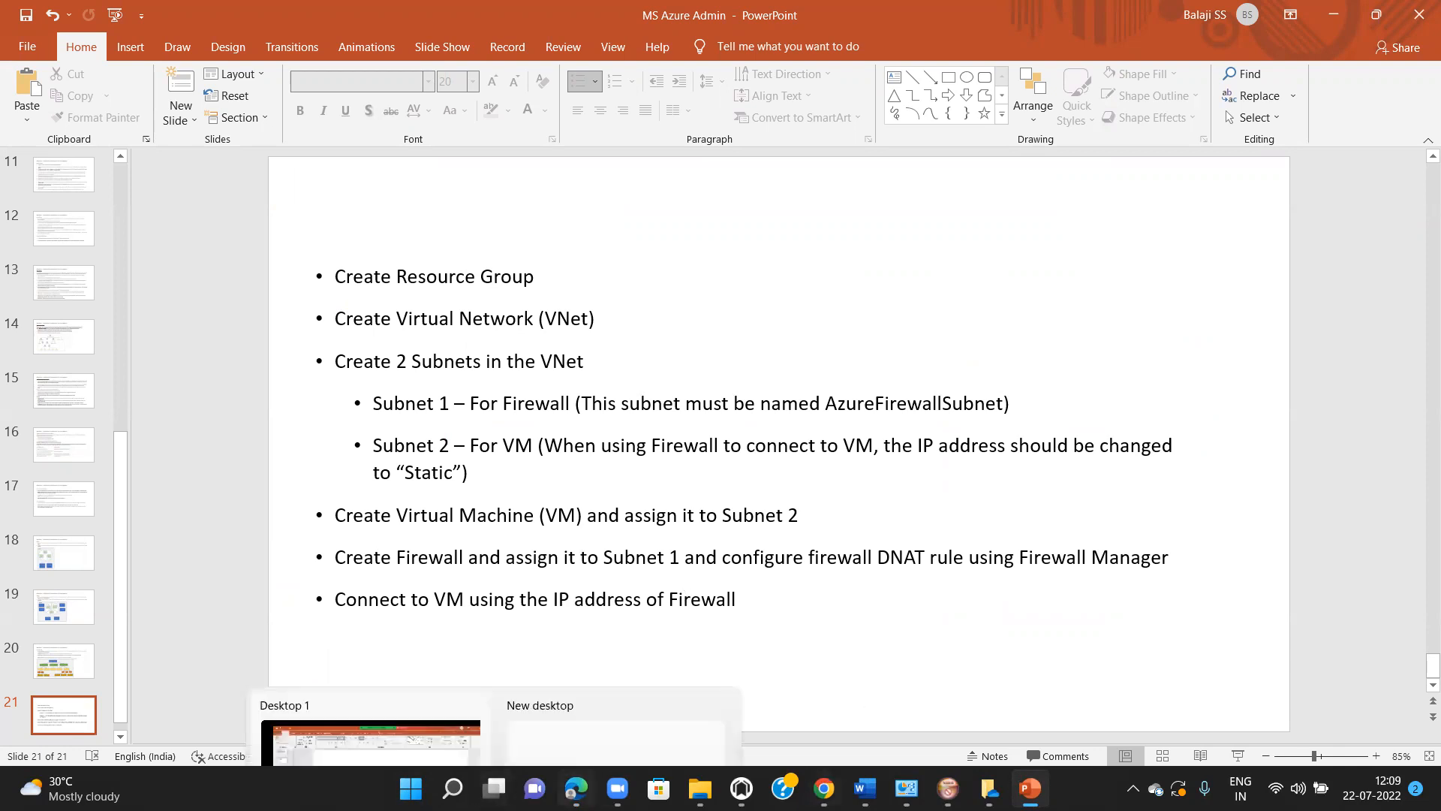
left_click(575, 788)
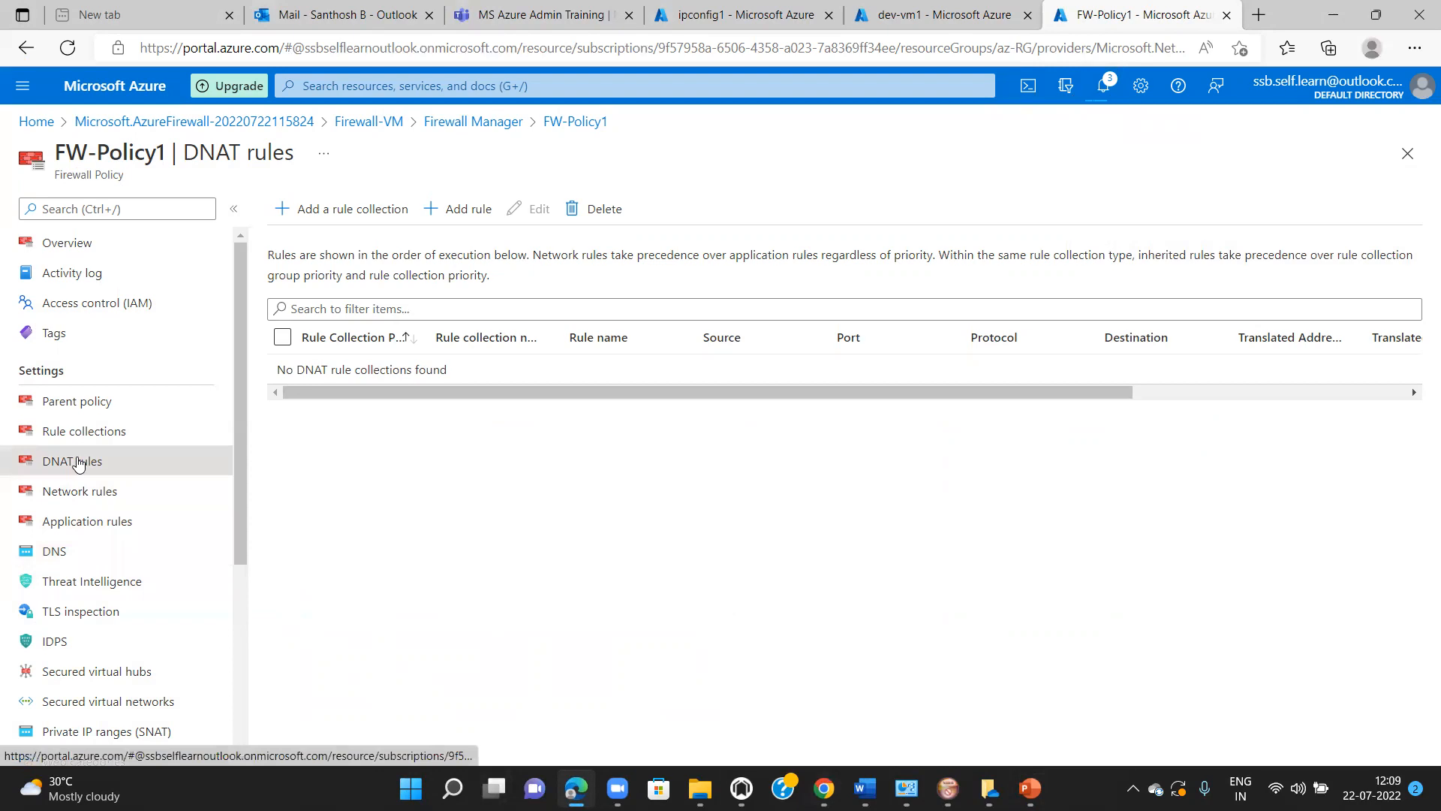
Step: Reopen FW-Policy1 from Firewall Manager and check its DNAT rules for the added collection
left_click(481, 128)
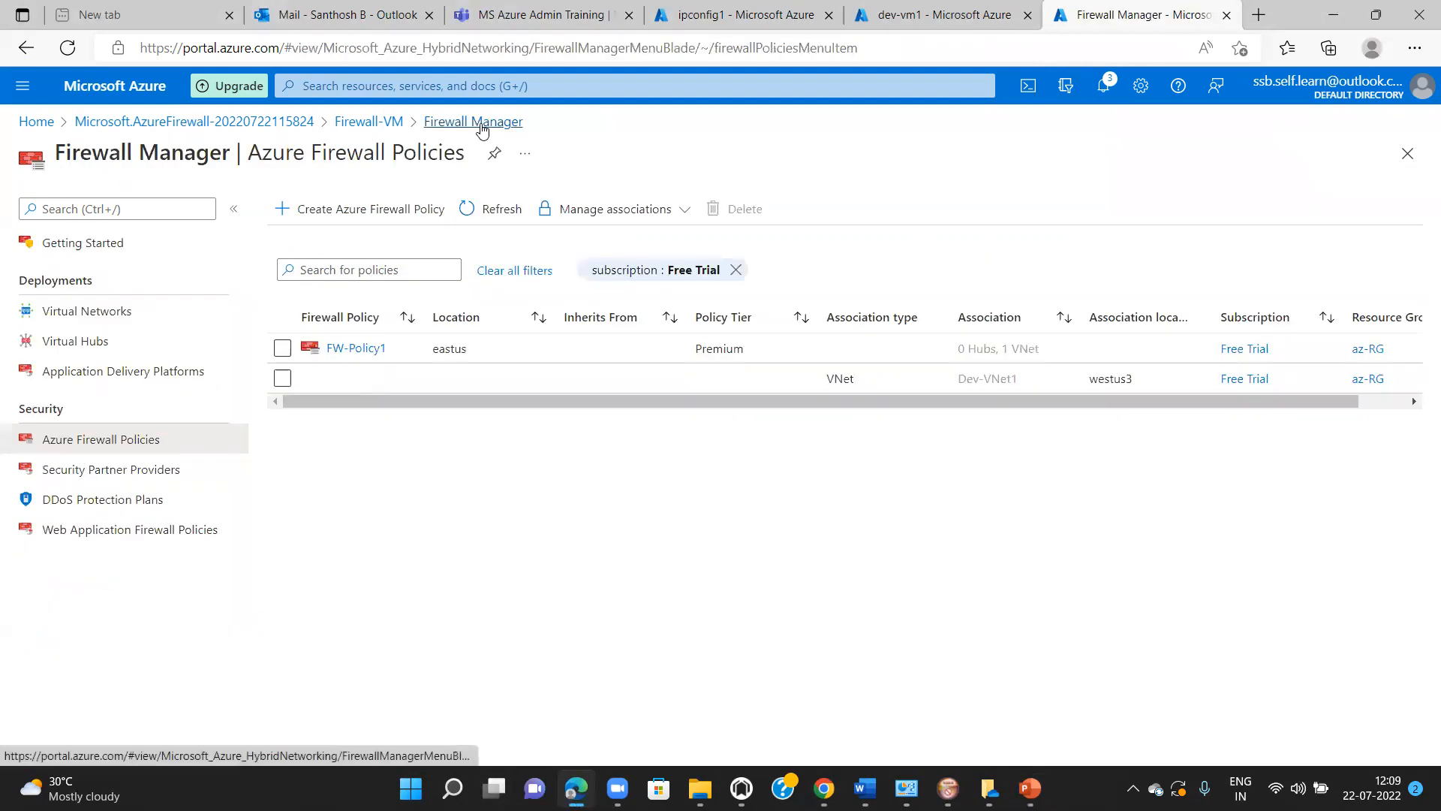
left_click(340, 349)
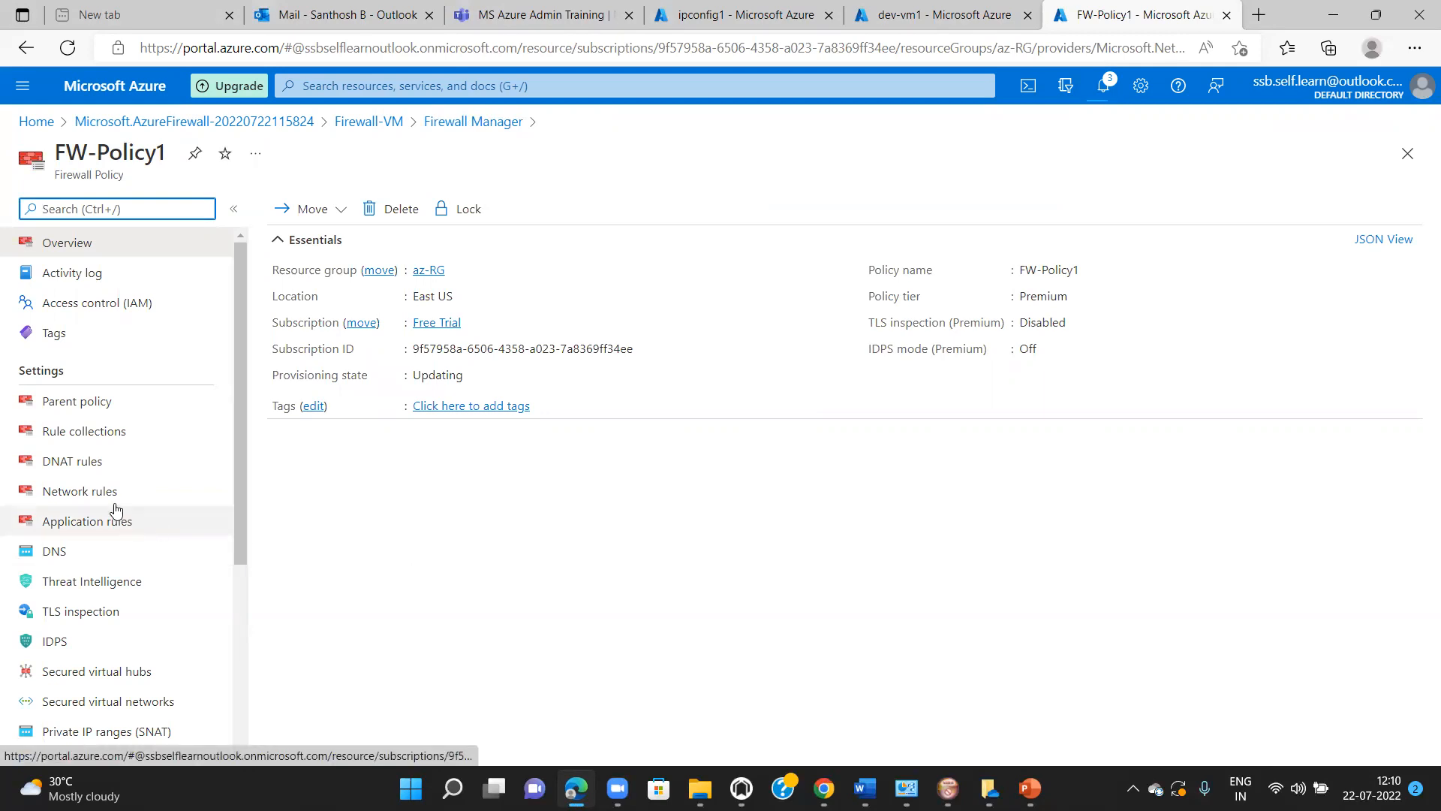
left_click(80, 465)
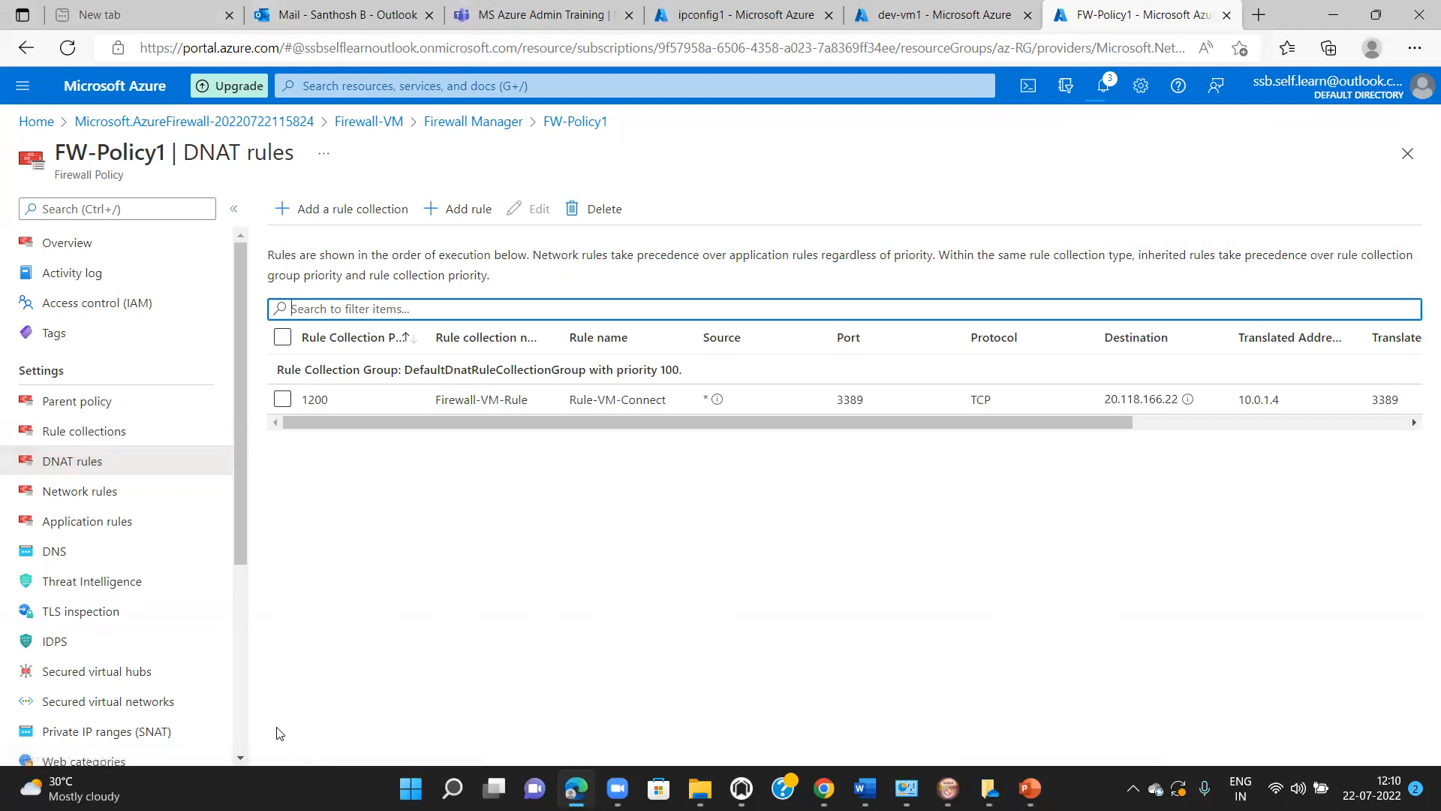
Step: Open Remote Desktop Connection and try to connect to 20.118.166.22 with the user name vmadmin
mouse_move(452, 787)
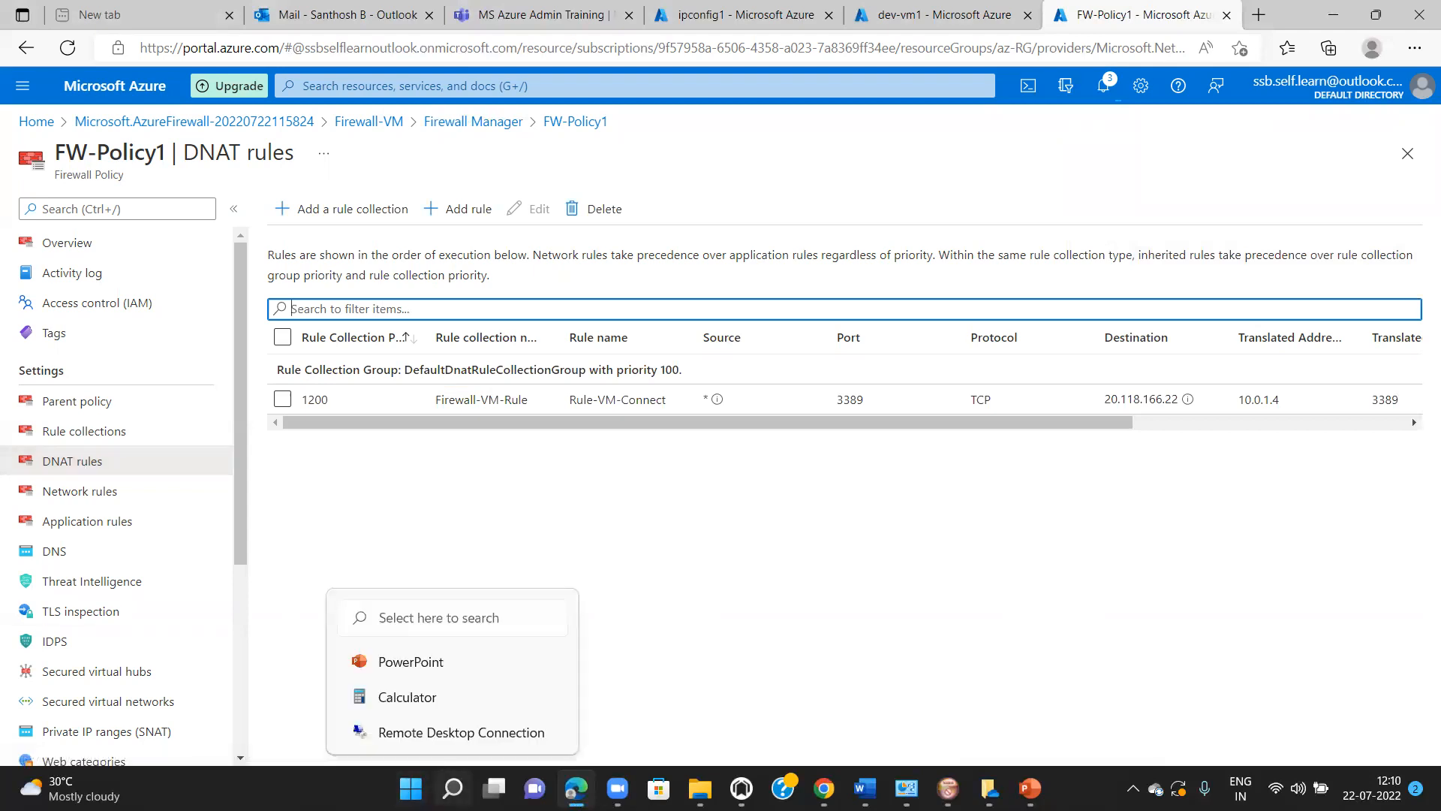
left_click(451, 733)
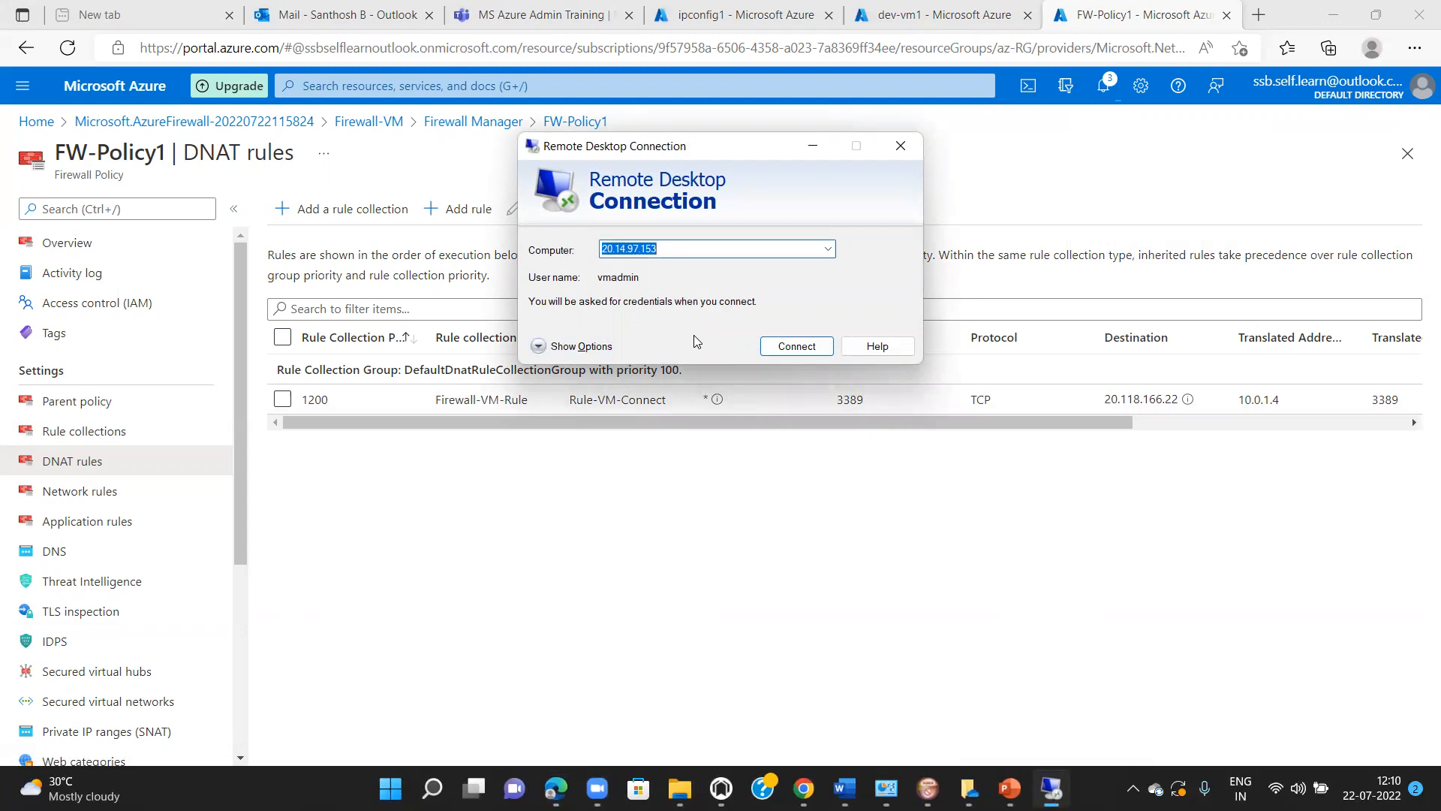
type("20.118.166.22")
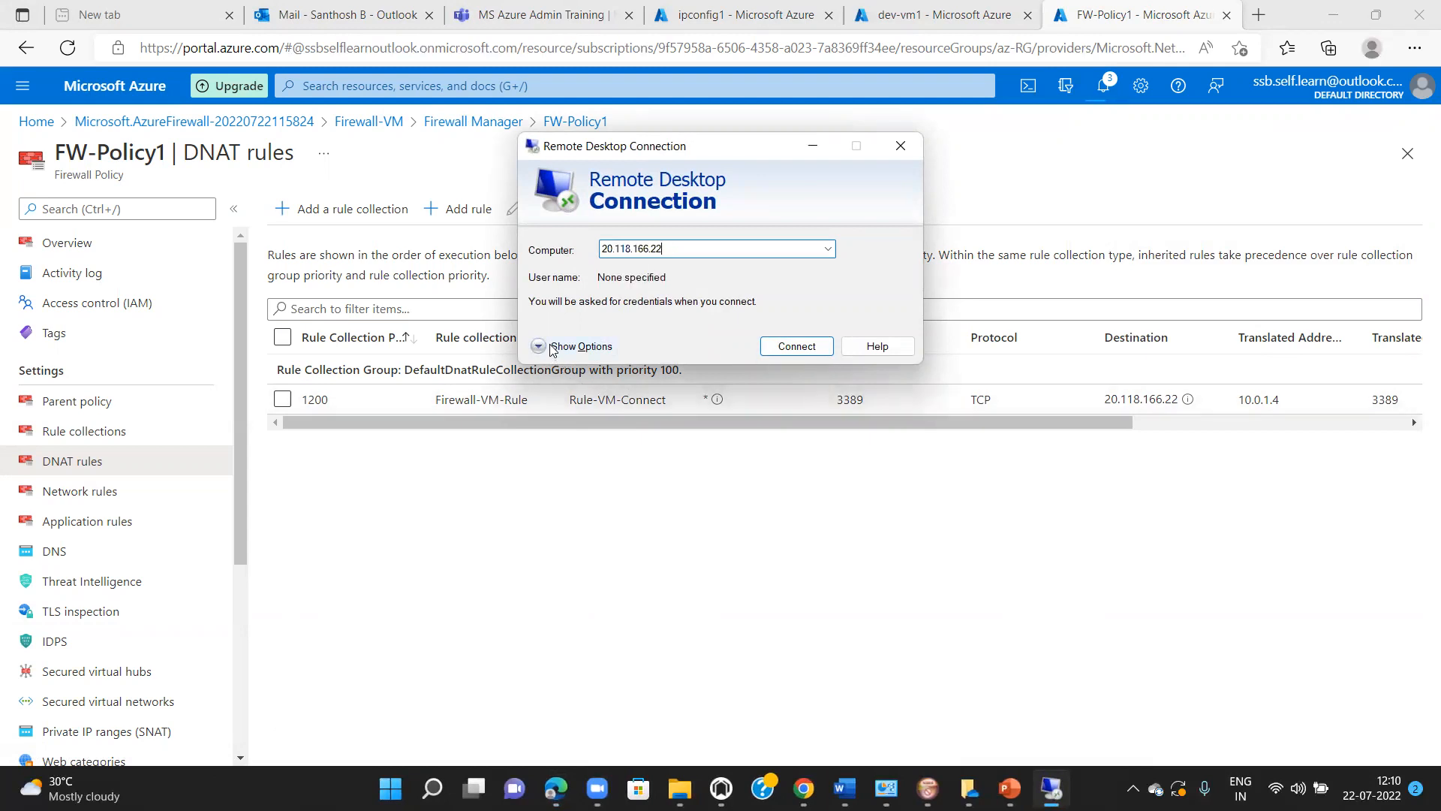
left_click(551, 346)
left_click(716, 337)
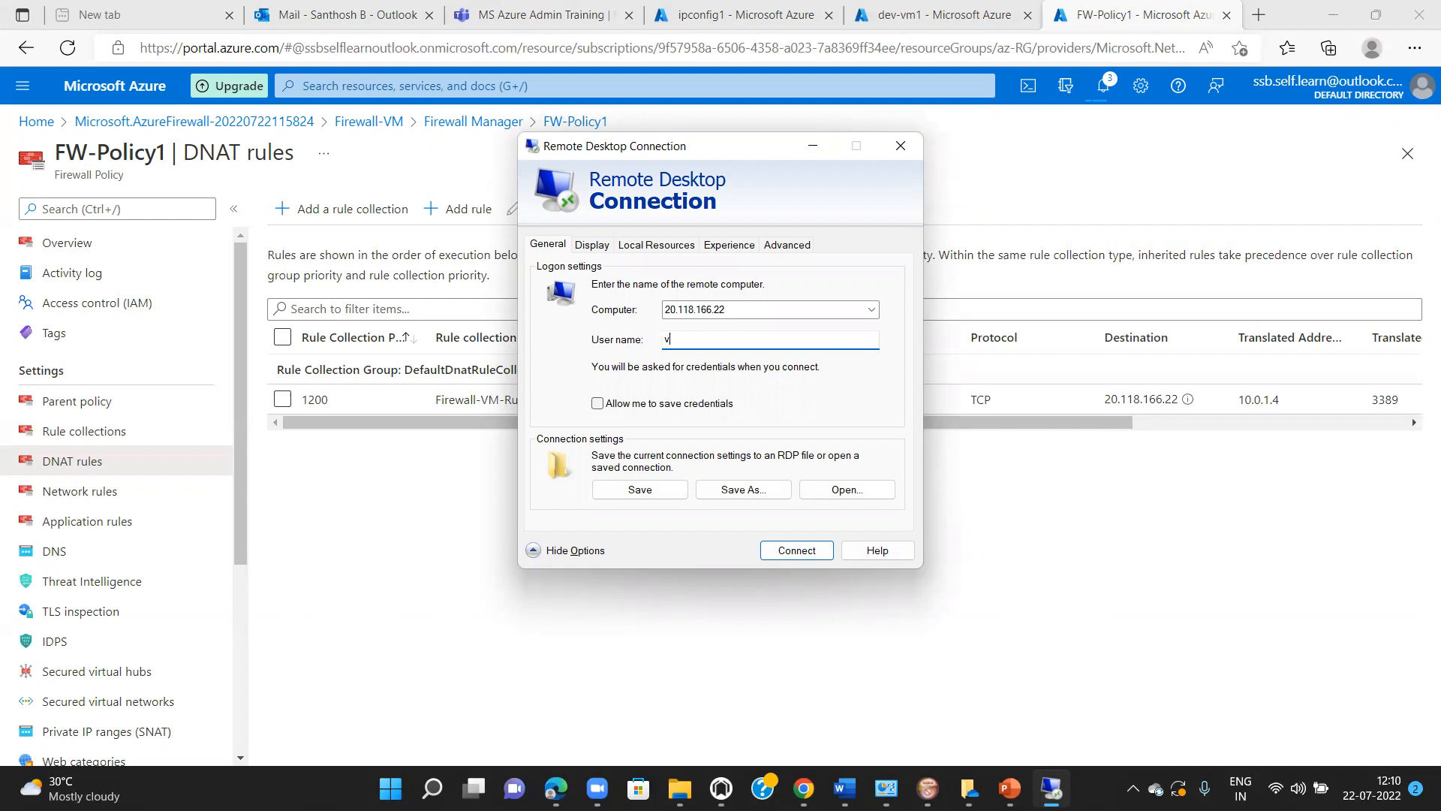
type("vmadmin")
left_click(798, 549)
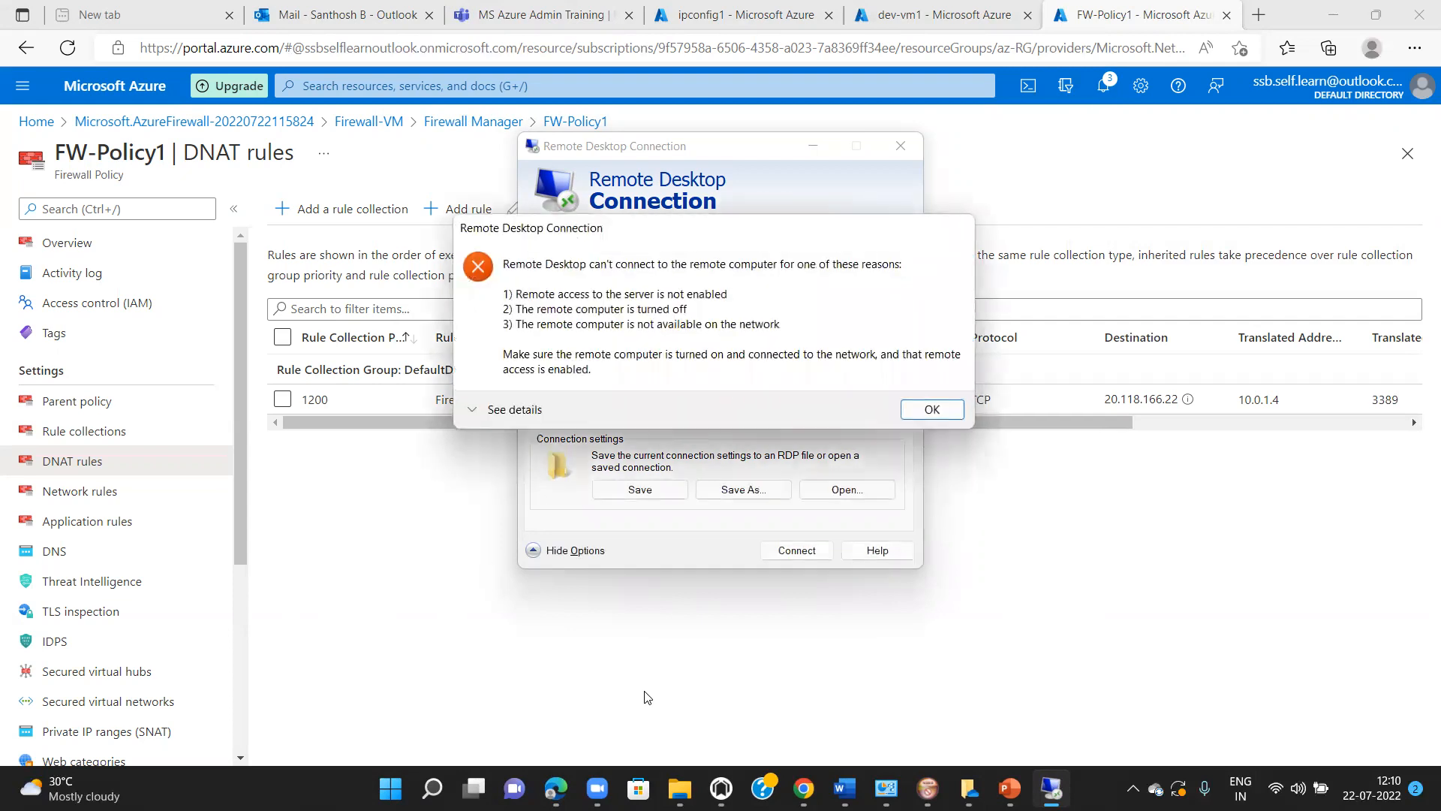
left_click(932, 410)
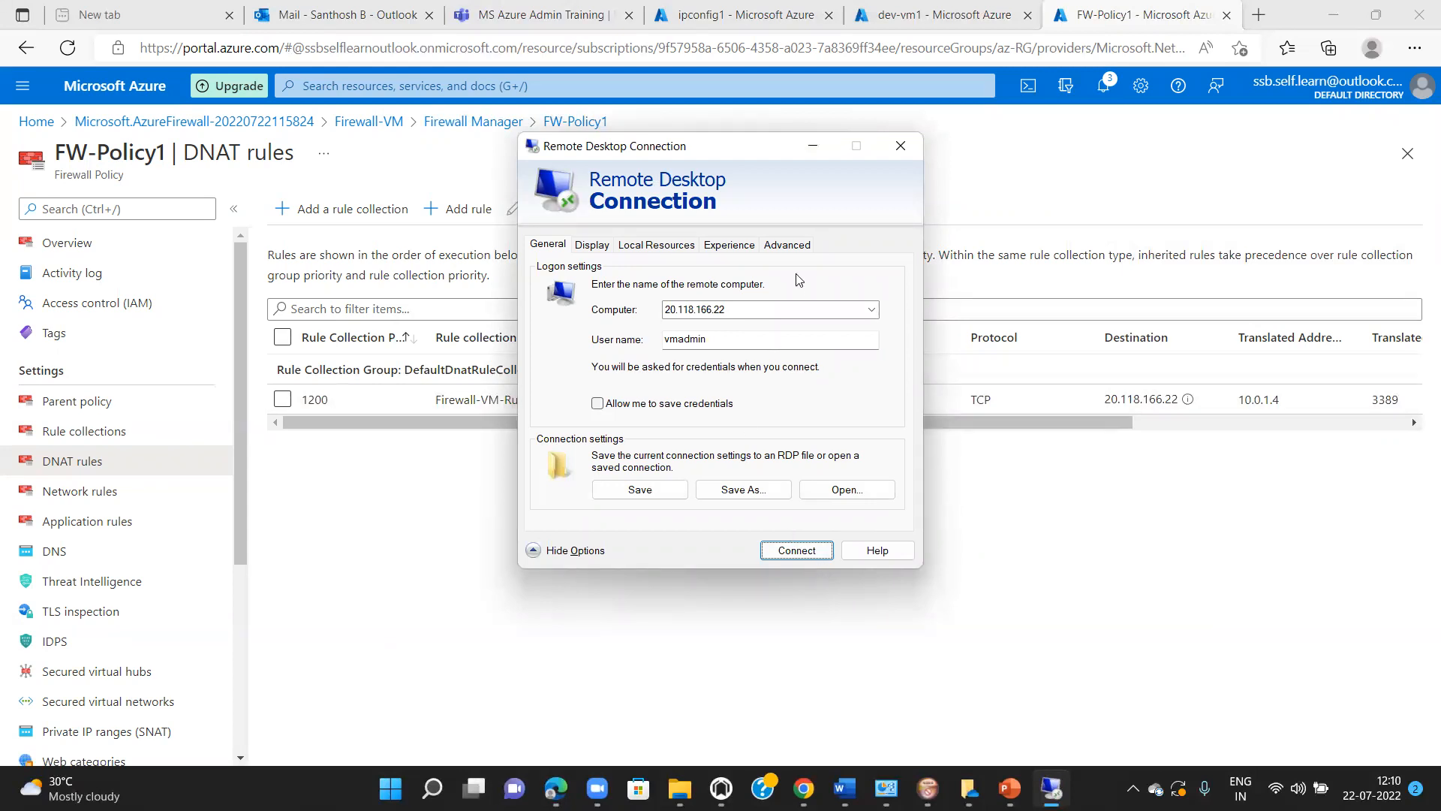
Step: Copy the DNAT rule's destination IP address from the portal and try the Remote Desktop connection again
left_click(824, 145)
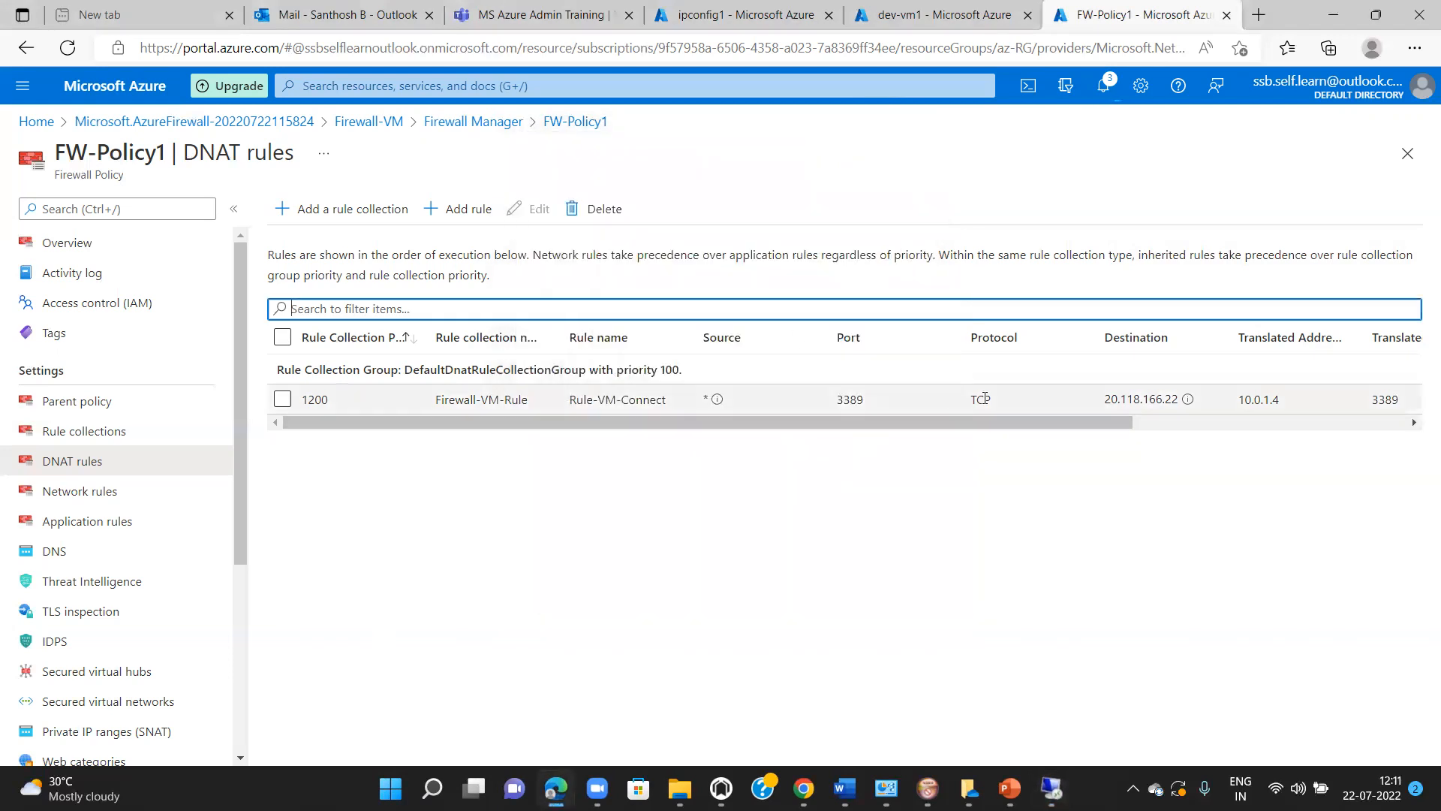
left_click_drag(1099, 402, 1180, 405)
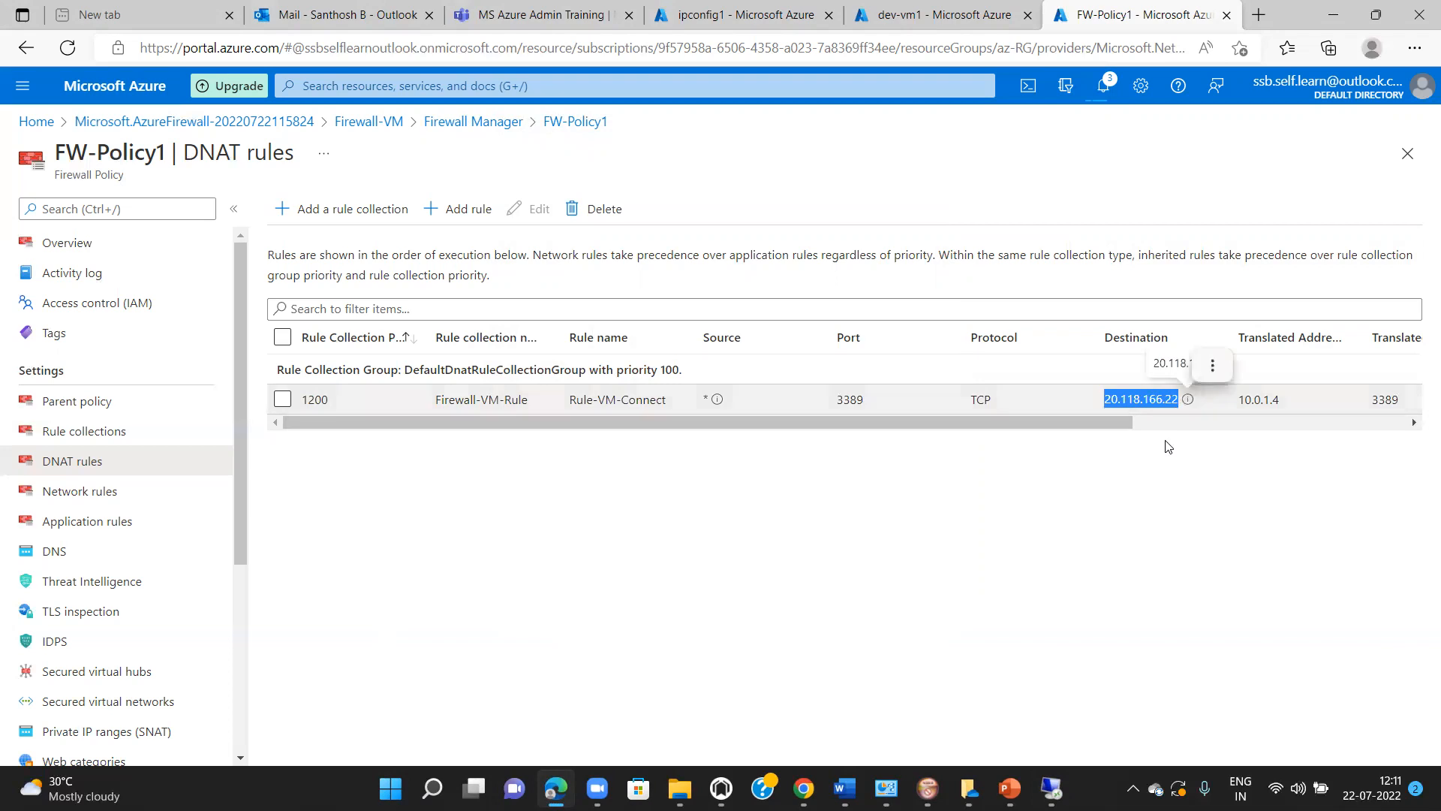
key("ctrl+c")
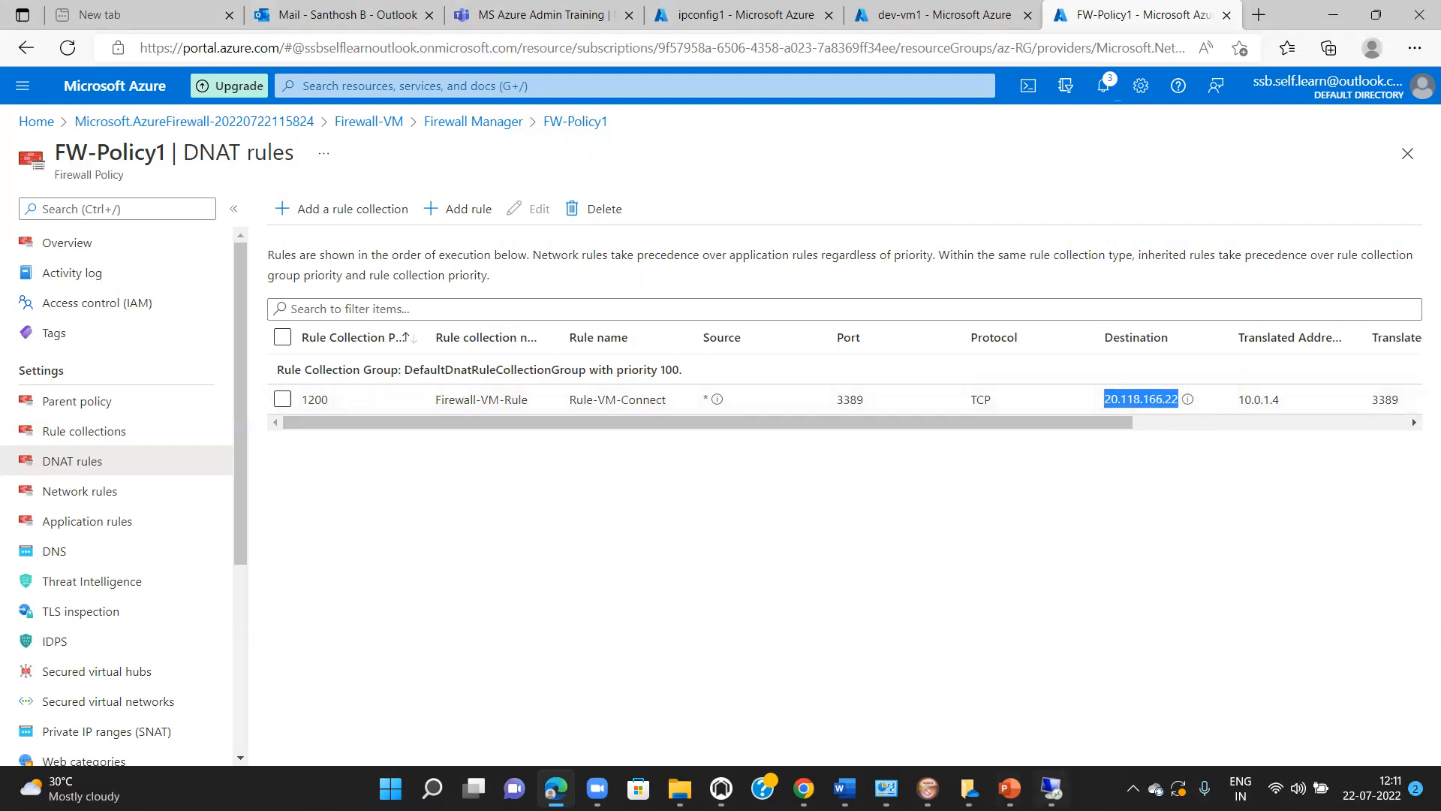
left_click(1051, 788)
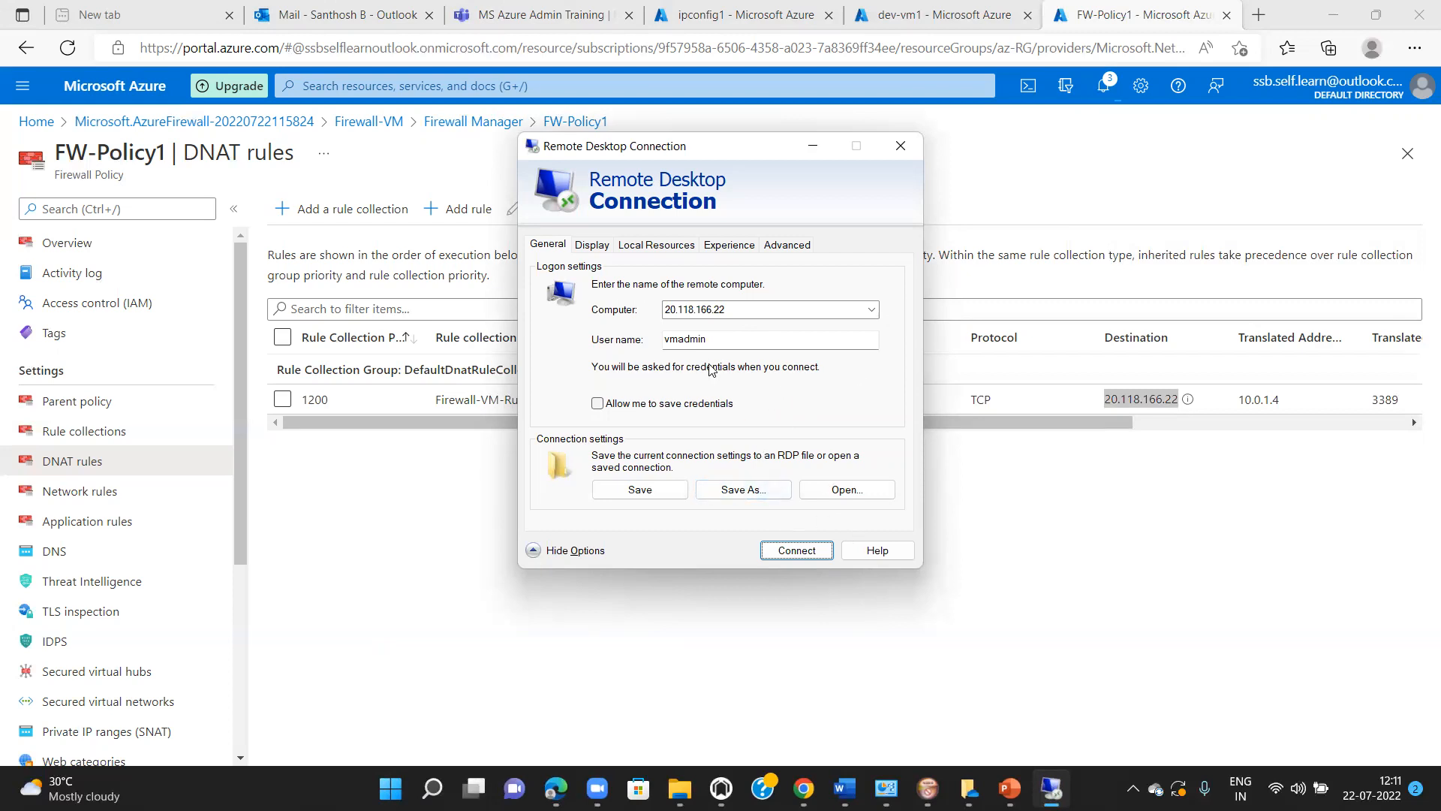
left_click(793, 555)
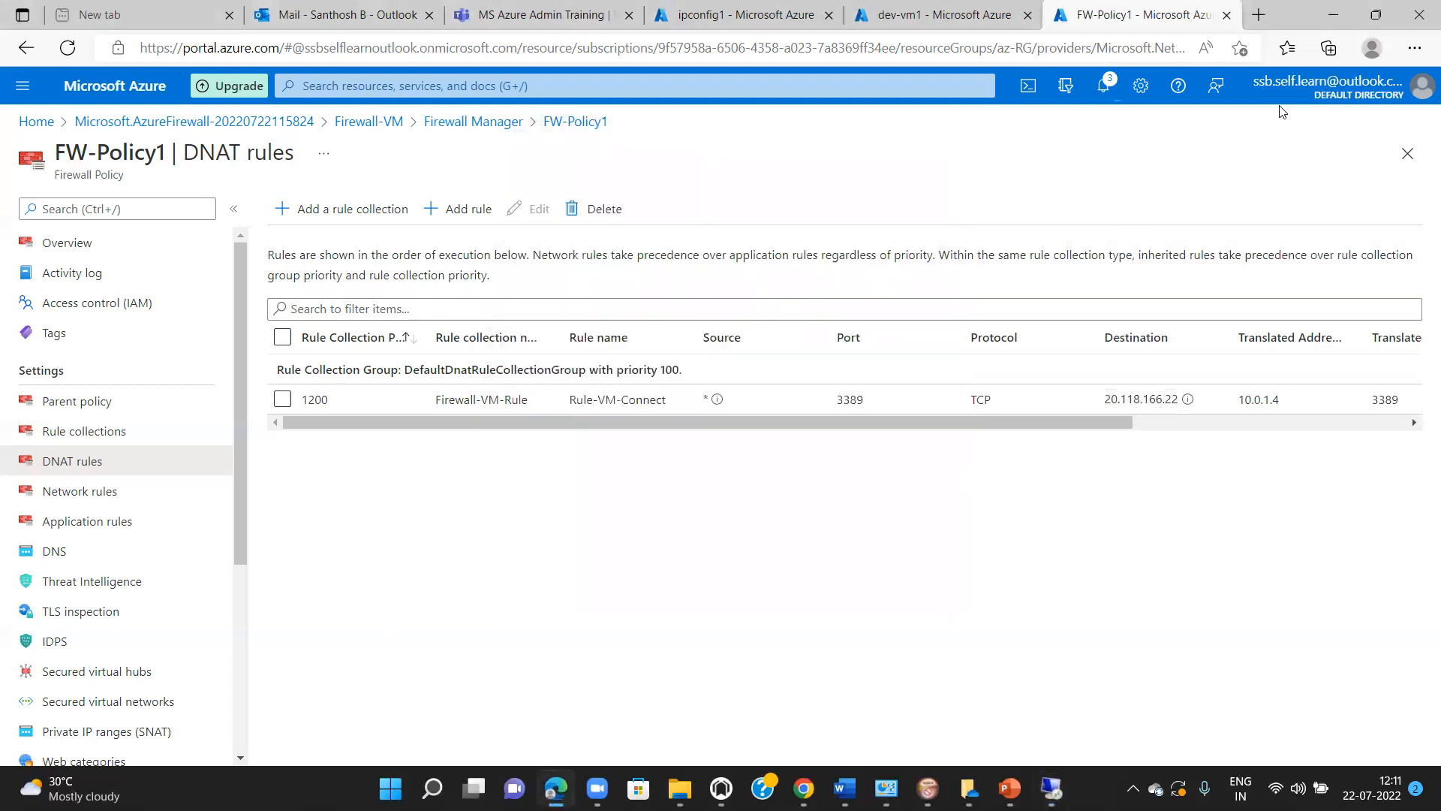
Step: Check the portal notifications for the rule collection update and restart the Remote Desktop connection to 20.118.166.22
left_click(1105, 86)
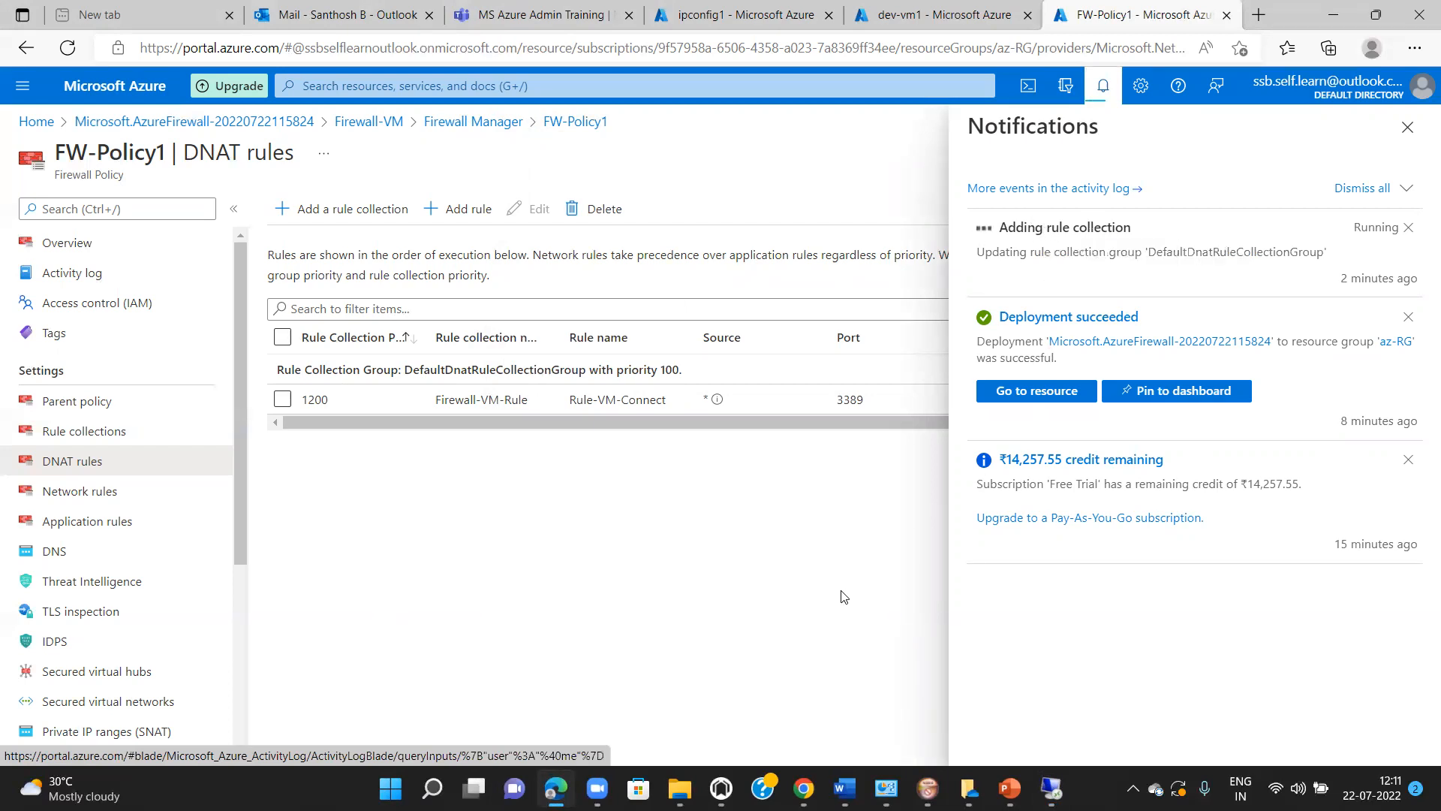
left_click(1406, 132)
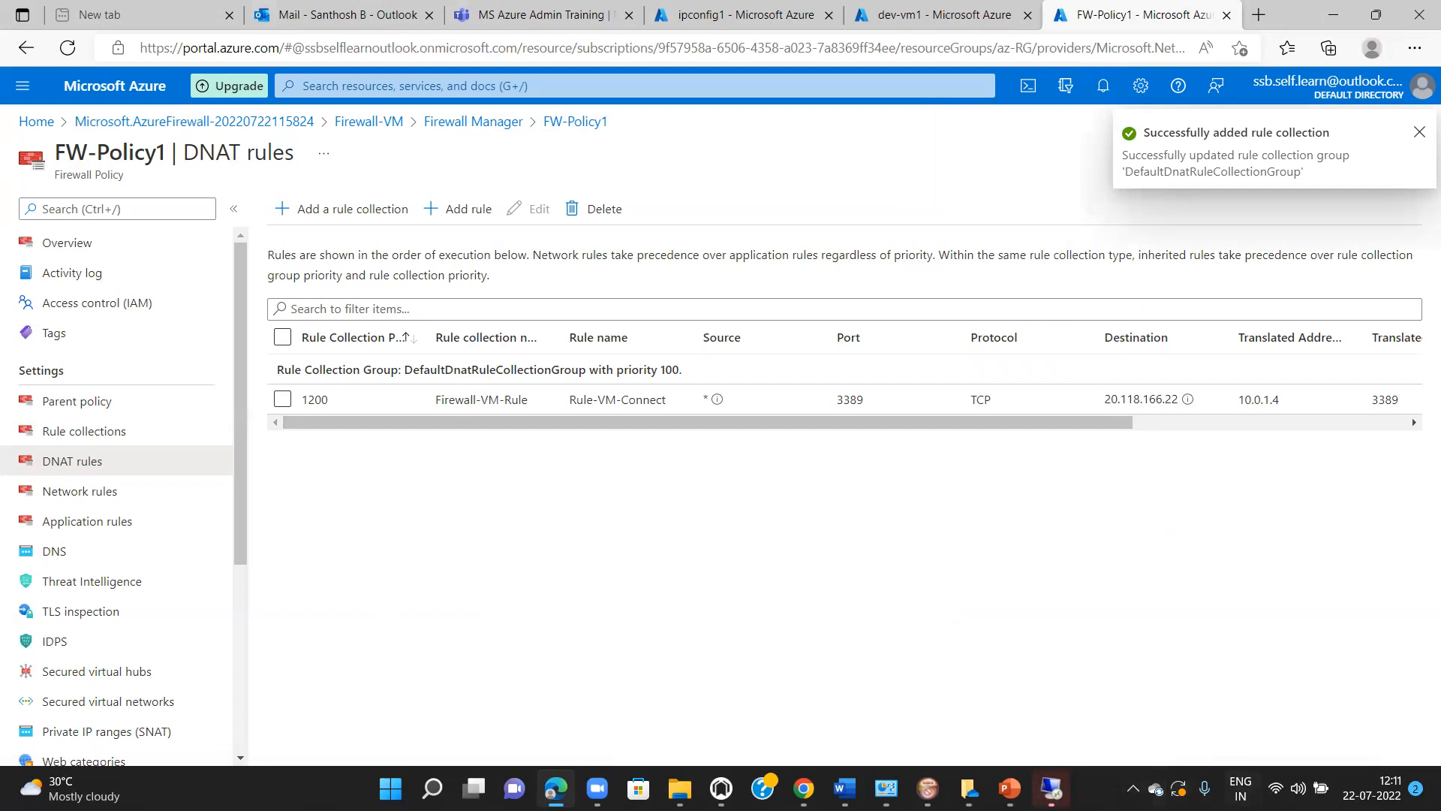
left_click(1050, 788)
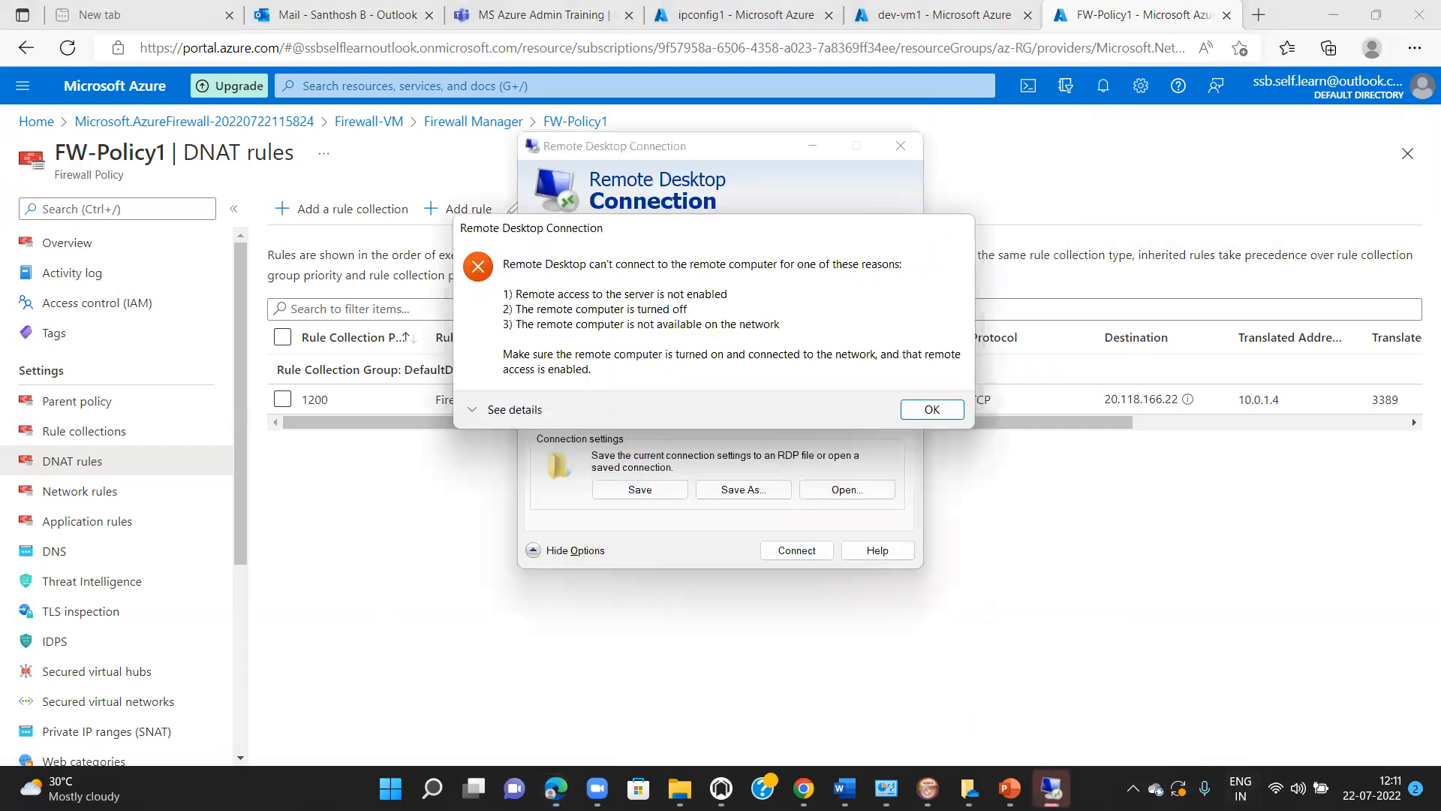
left_click(931, 410)
left_click(810, 551)
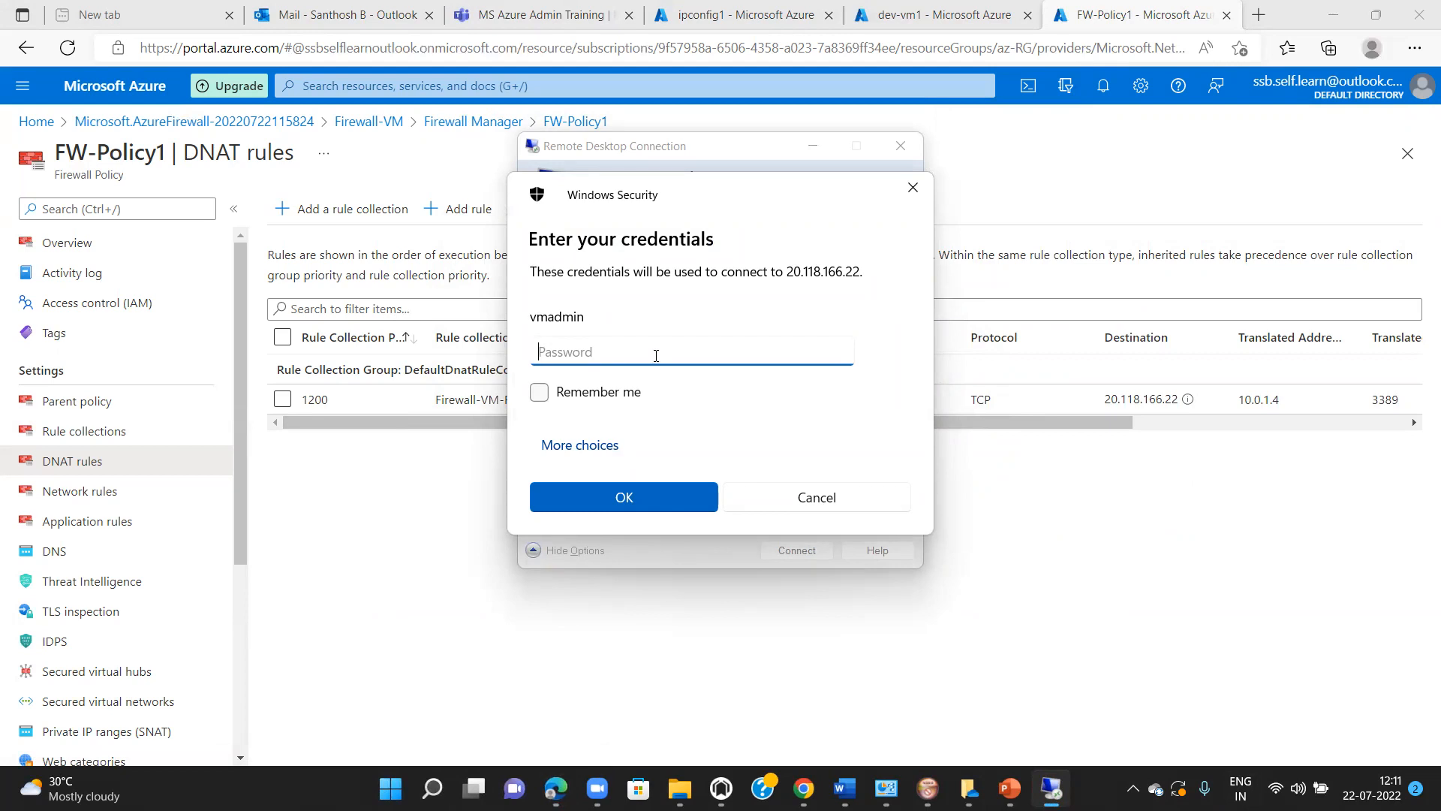
Step: Enter the vmadmin account password, proceed with the remote connection, and dismiss the system error dialog at sign-in
type("••••••")
key("BackSpace")
key("BackSpace")
key("BackSpace")
key("BackSpace")
key("BackSpace")
key("BackSpace")
type("••••••••••••")
left_click(643, 500)
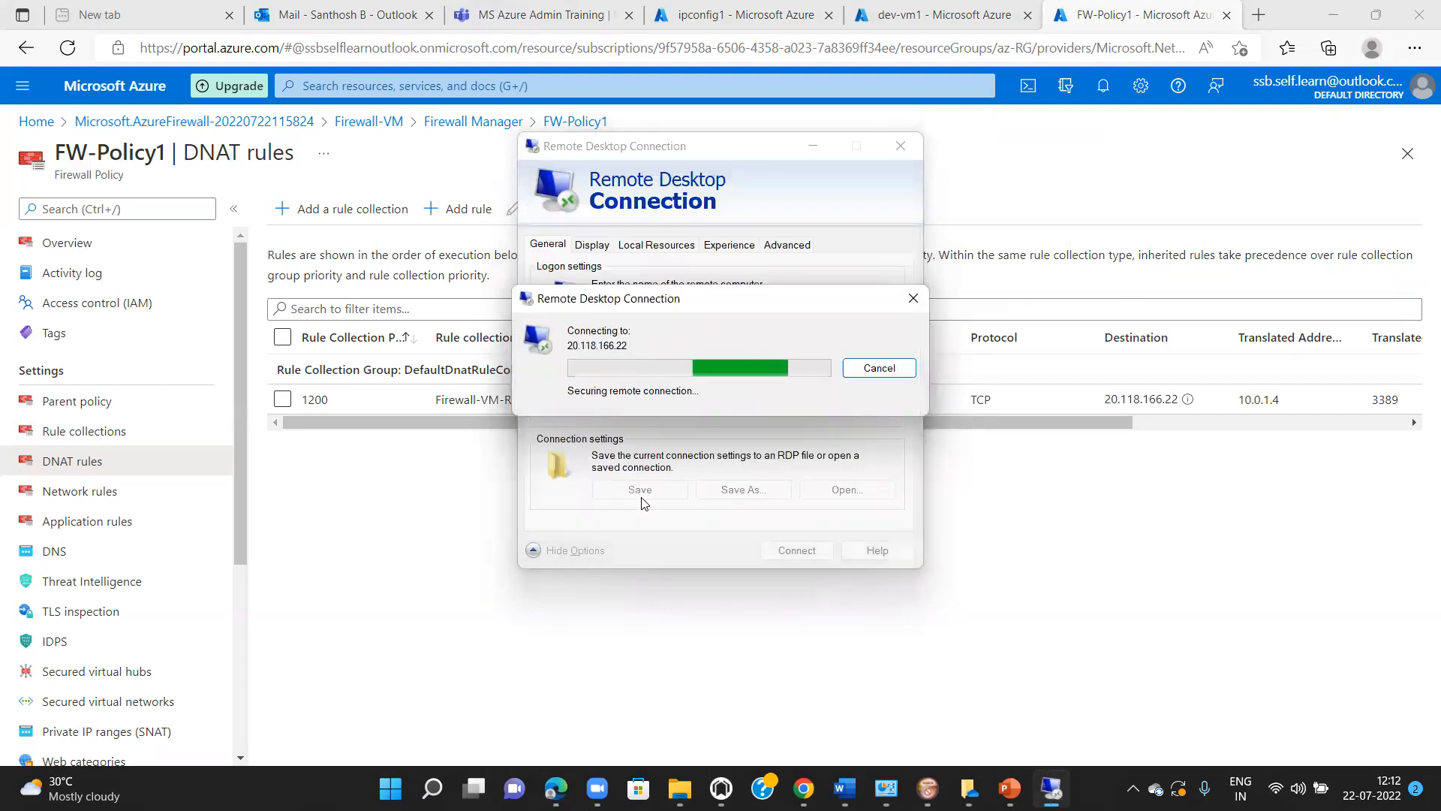
left_click(786, 513)
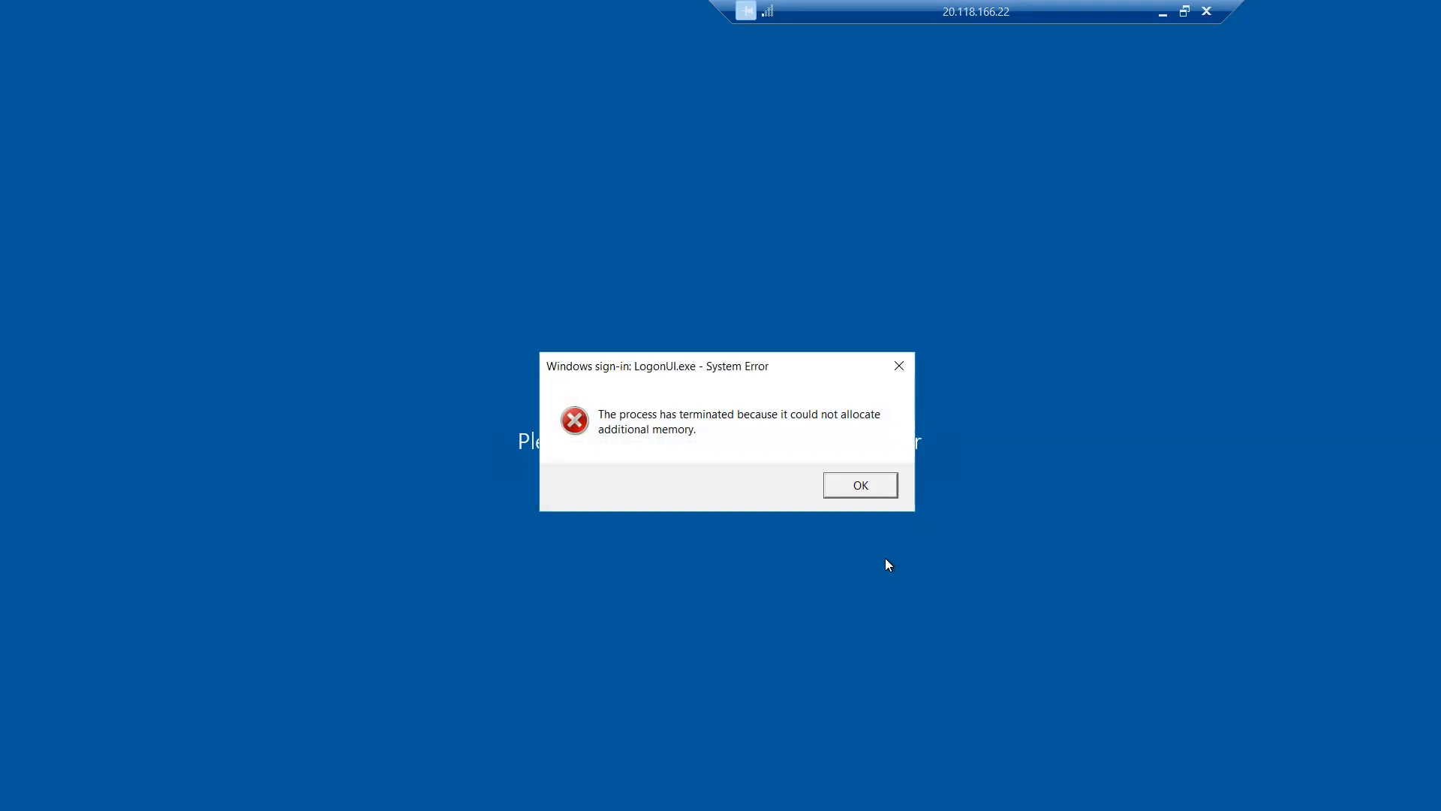
left_click(863, 485)
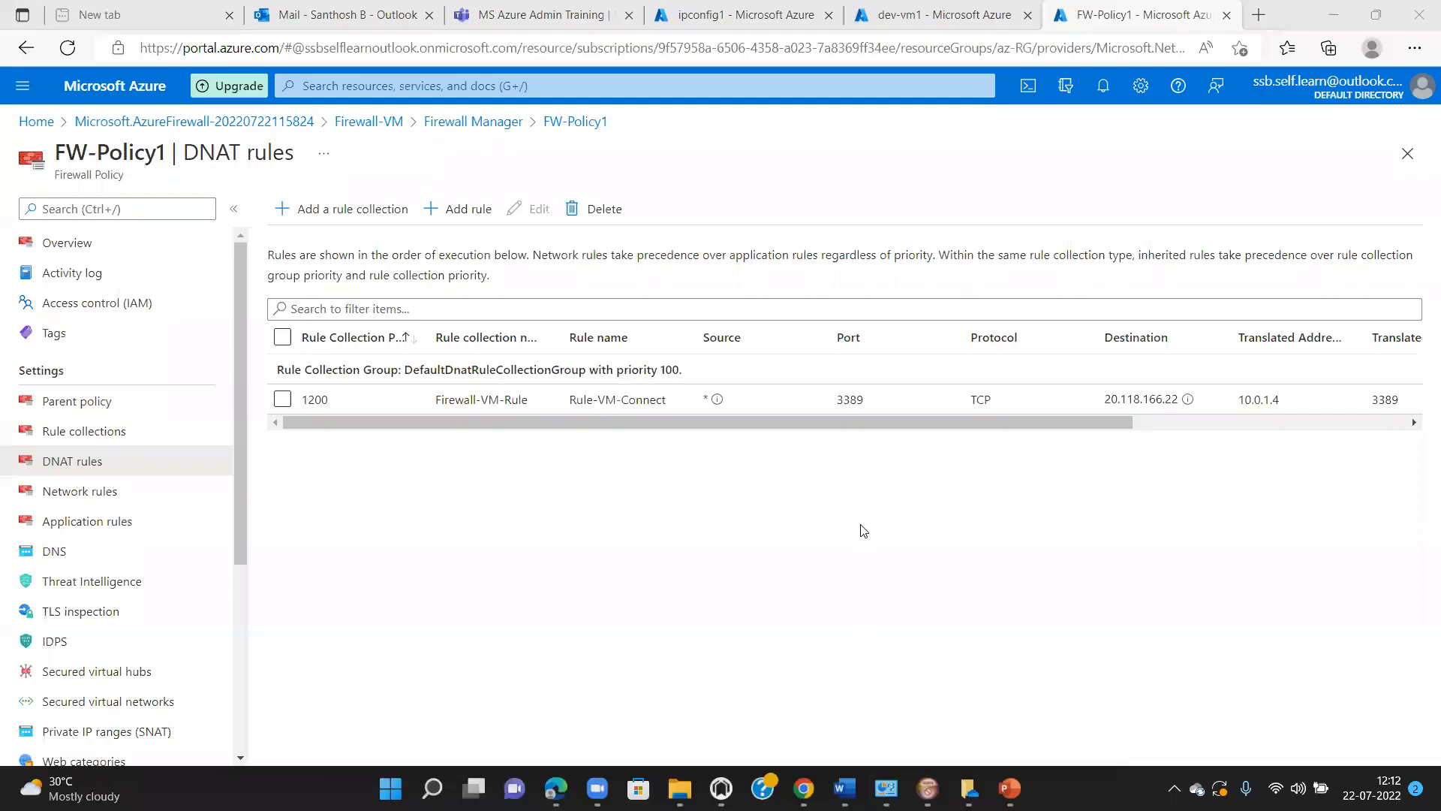